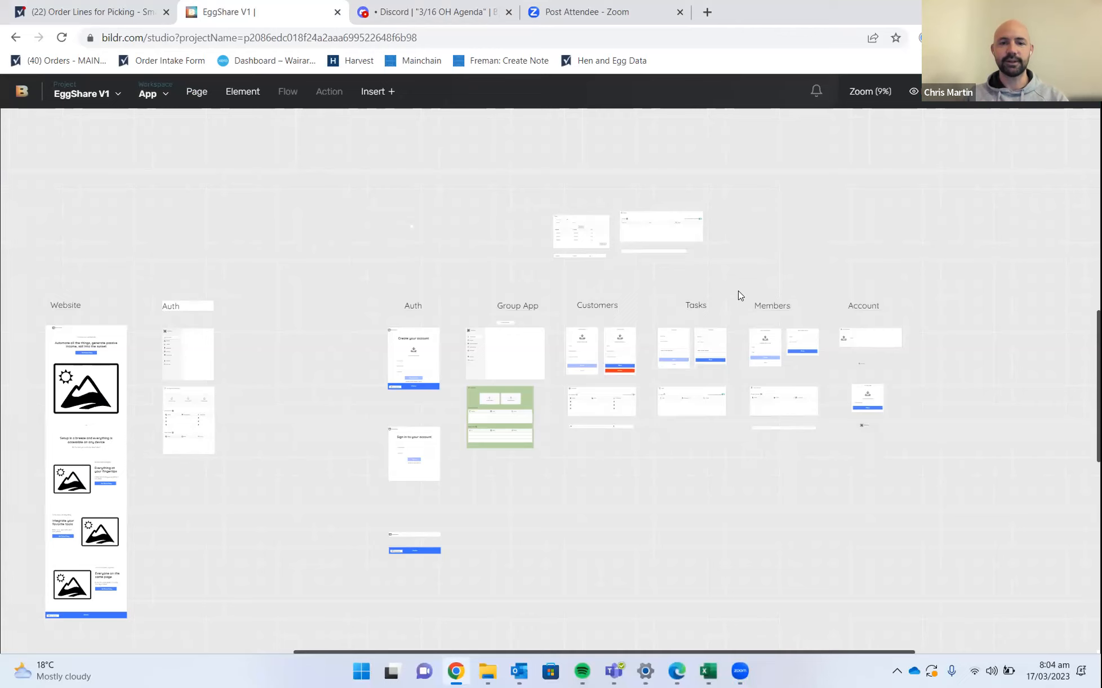
# Examine the app canvas, from the Website and Master EggShare admin pages across to the Auth and Group App pages
pyautogui.hscroll(2, 699, 268)
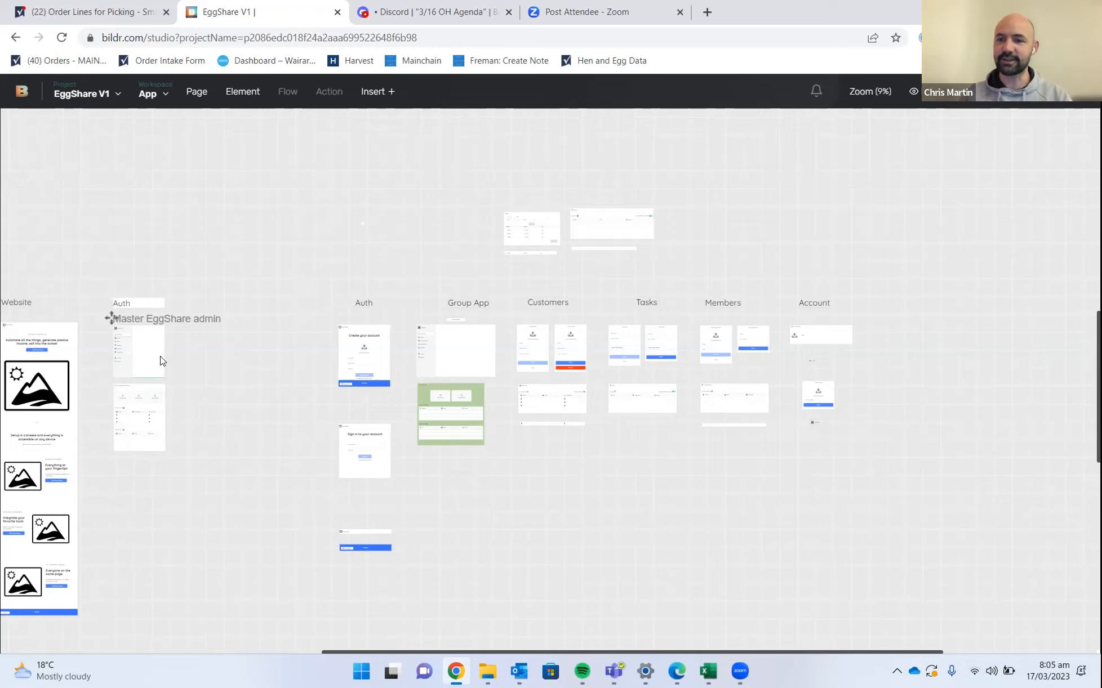
pyautogui.scroll(3, 141, 354)
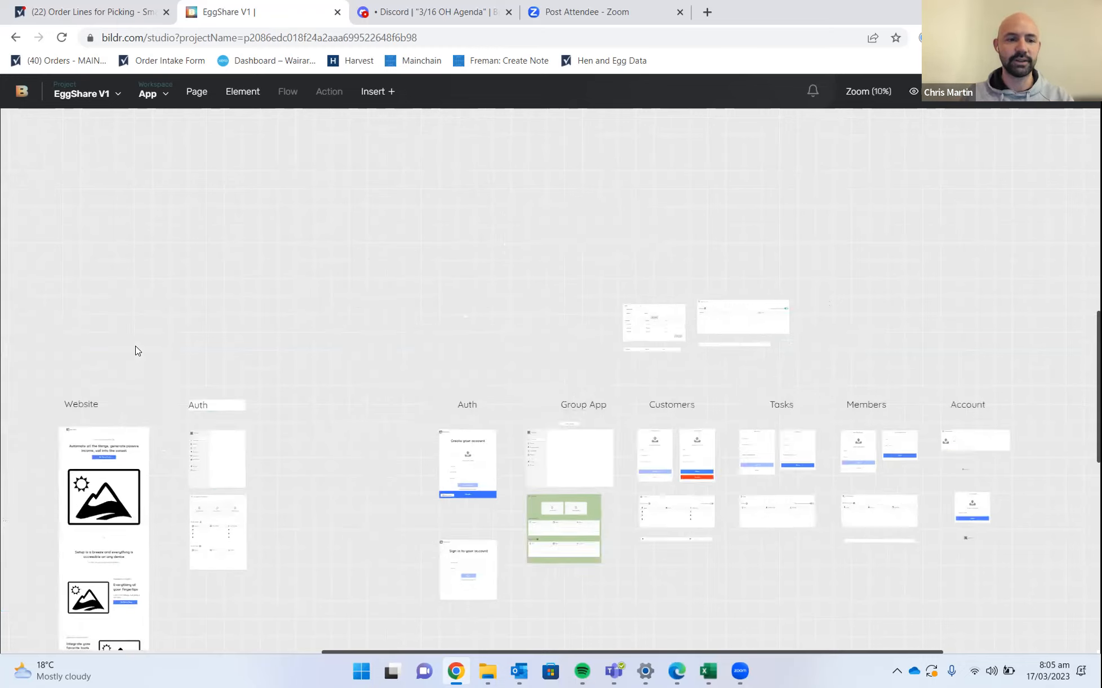
pyautogui.scroll(1, 168, 356)
pyautogui.scroll(-5, 171, 389)
pyautogui.hscroll(6, 174, 402)
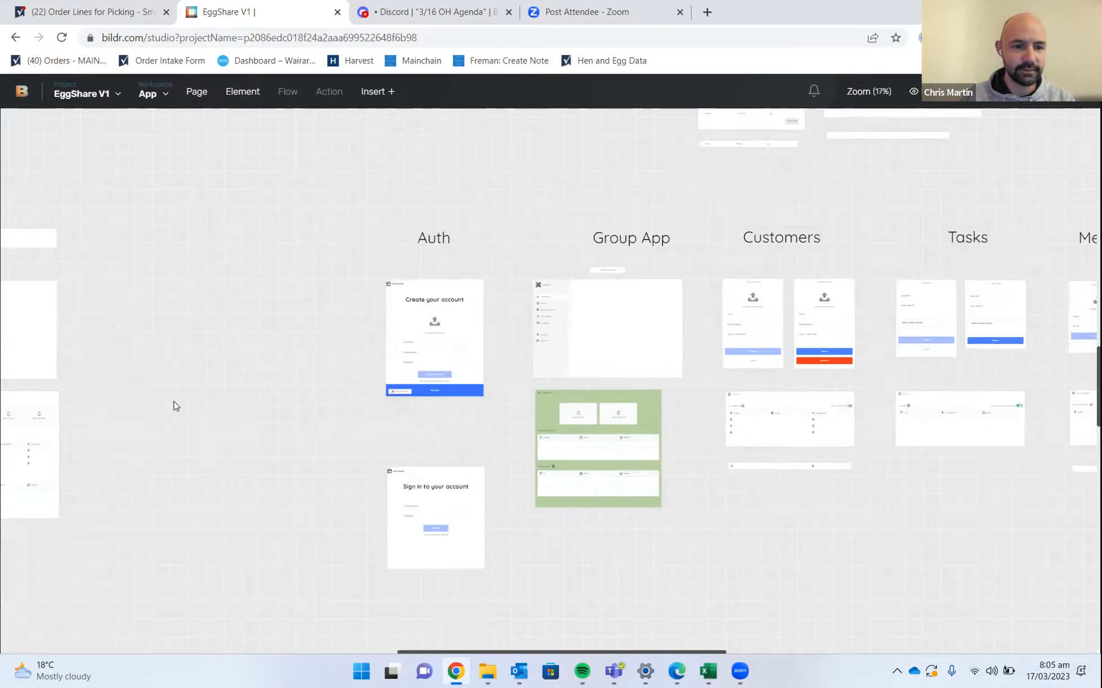
pyautogui.scroll(1, 394, 400)
pyautogui.hscroll(-9, 407, 423)
pyautogui.scroll(2, 347, 285)
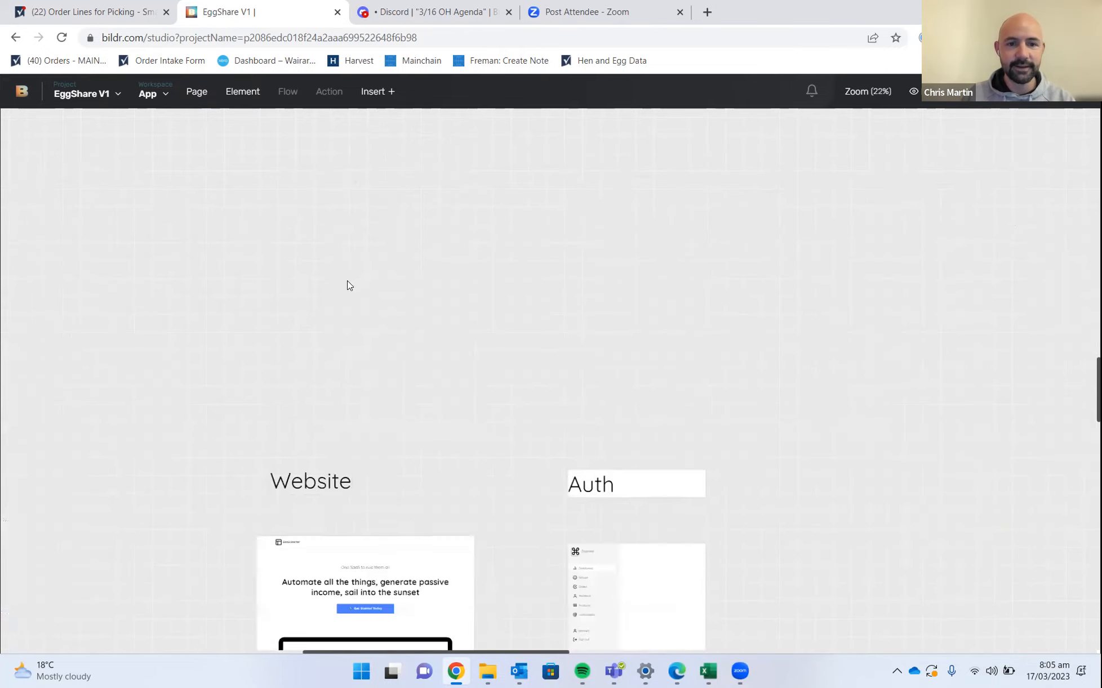
pyautogui.hscroll(10, 394, 333)
pyautogui.scroll(2, 462, 385)
pyautogui.hscroll(-12, 412, 417)
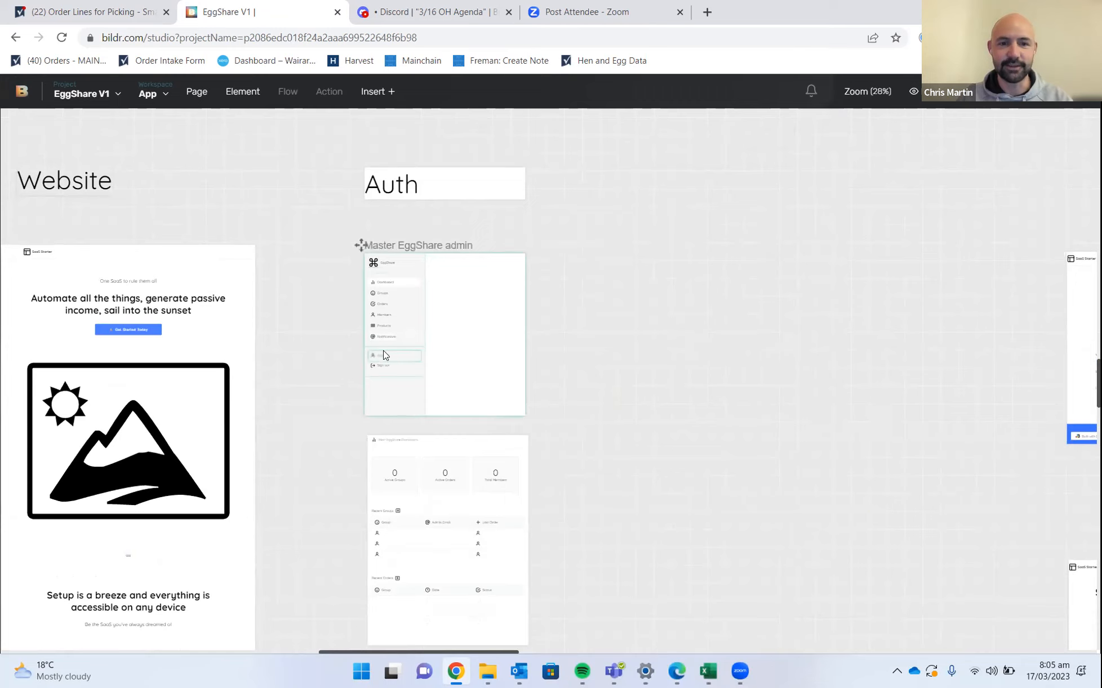
pyautogui.hscroll(15, 386, 355)
pyautogui.scroll(2, 574, 302)
pyautogui.hscroll(-3, 725, 388)
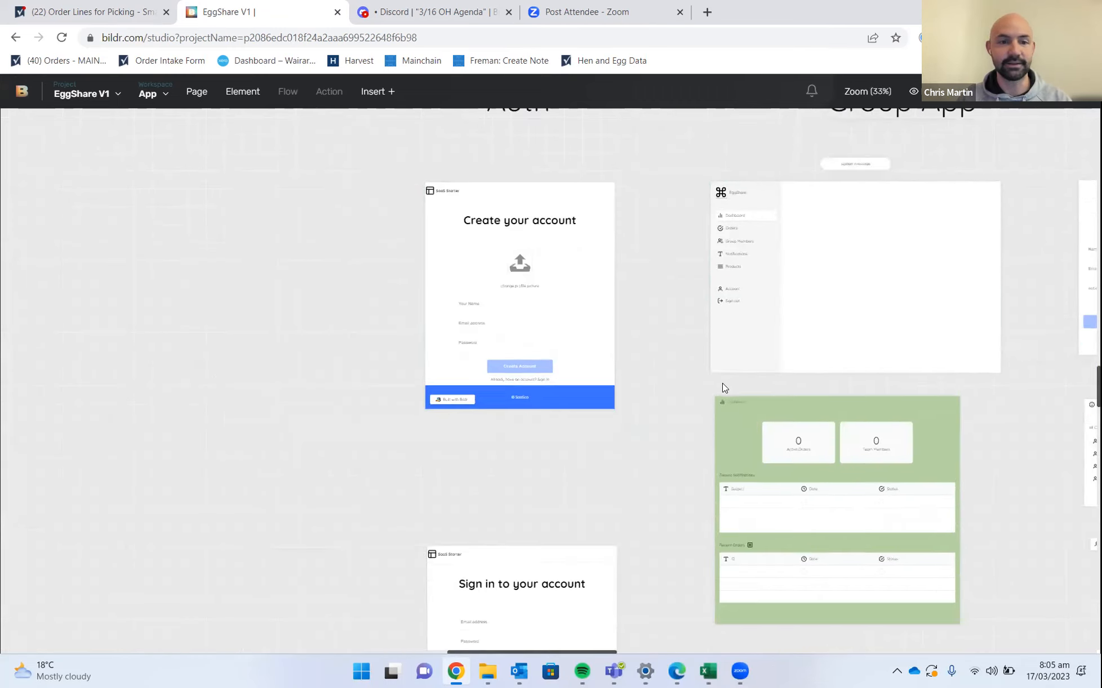
# Review the Master EggShare admin pages, the Group App dashboard and the order pages above the Customers section
pyautogui.hscroll(-11, 637, 352)
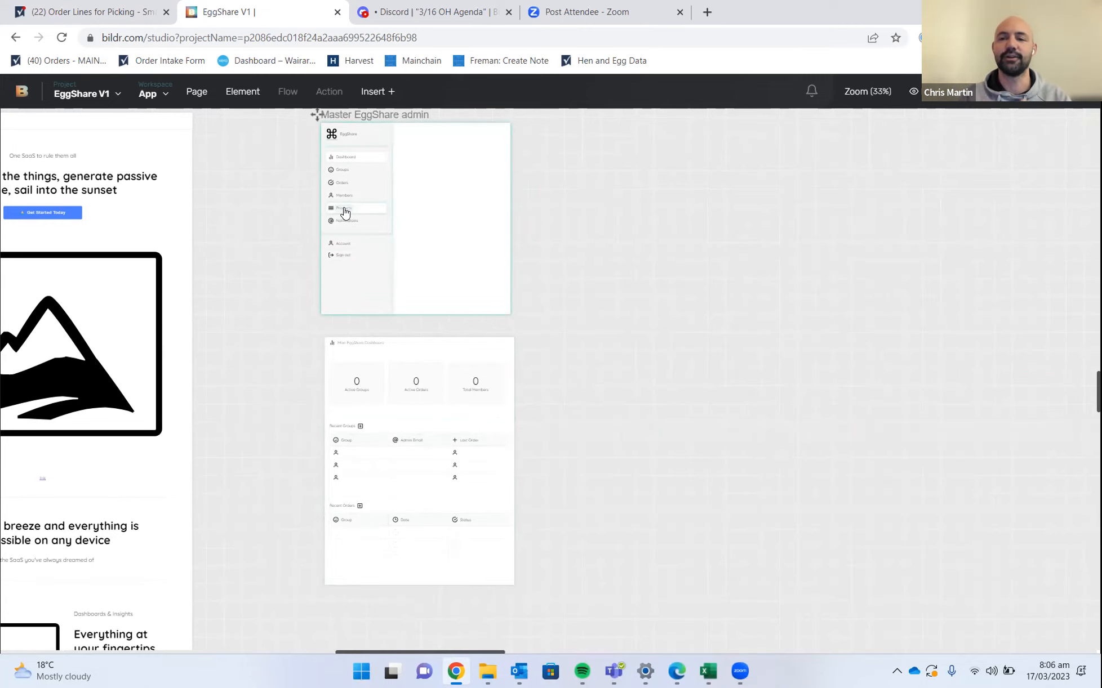
pyautogui.hscroll(10, 642, 236)
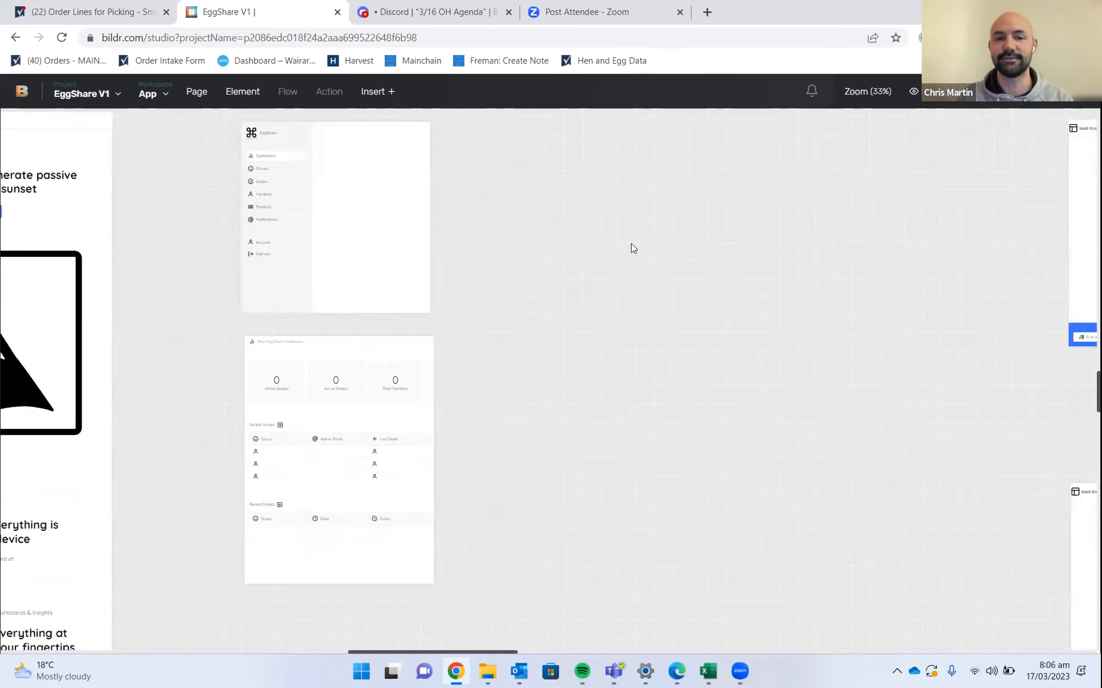
pyautogui.hscroll(15, 361, 252)
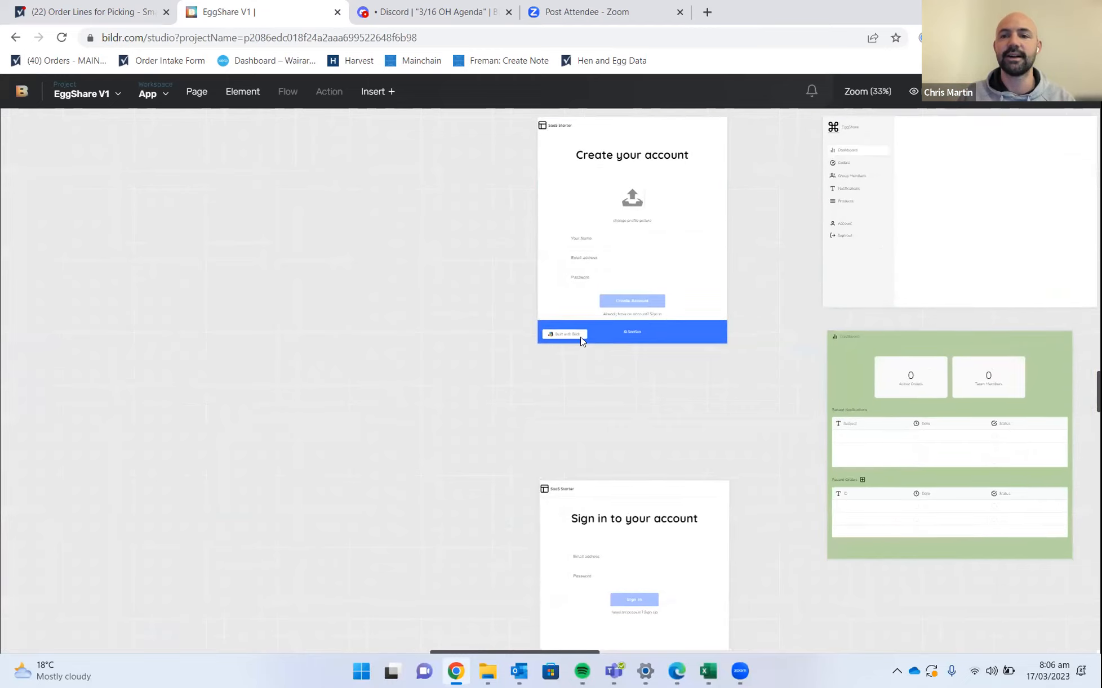
pyautogui.scroll(2, 357, 234)
pyautogui.hscroll(-1, 357, 234)
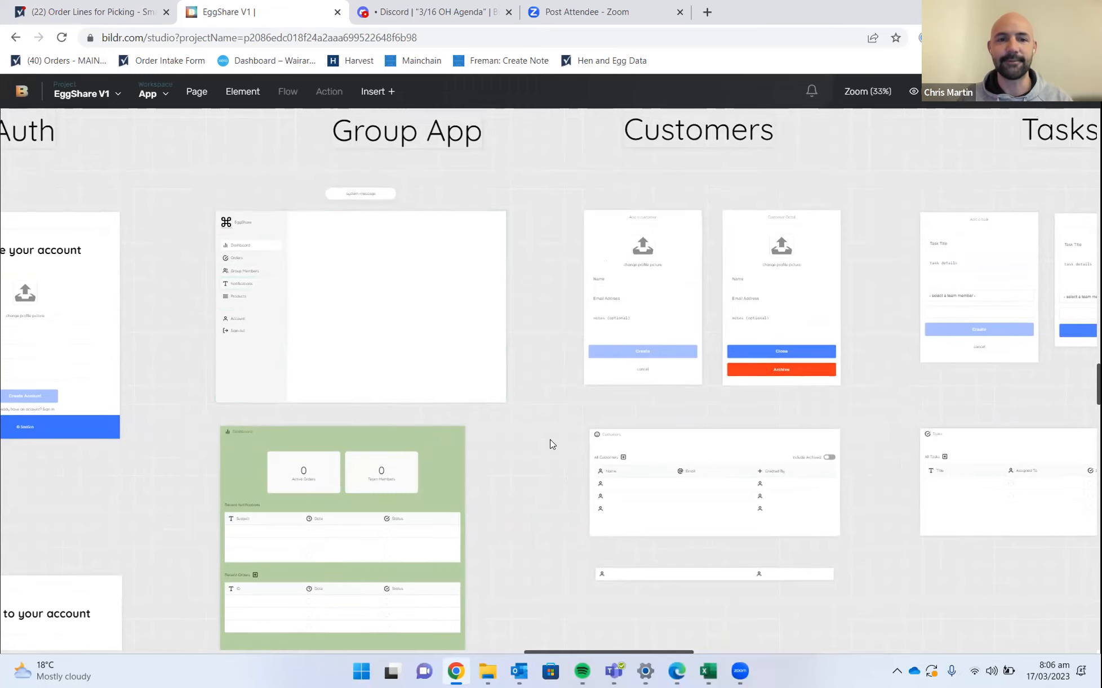
pyautogui.scroll(5, 507, 507)
pyautogui.hscroll(3, 681, 475)
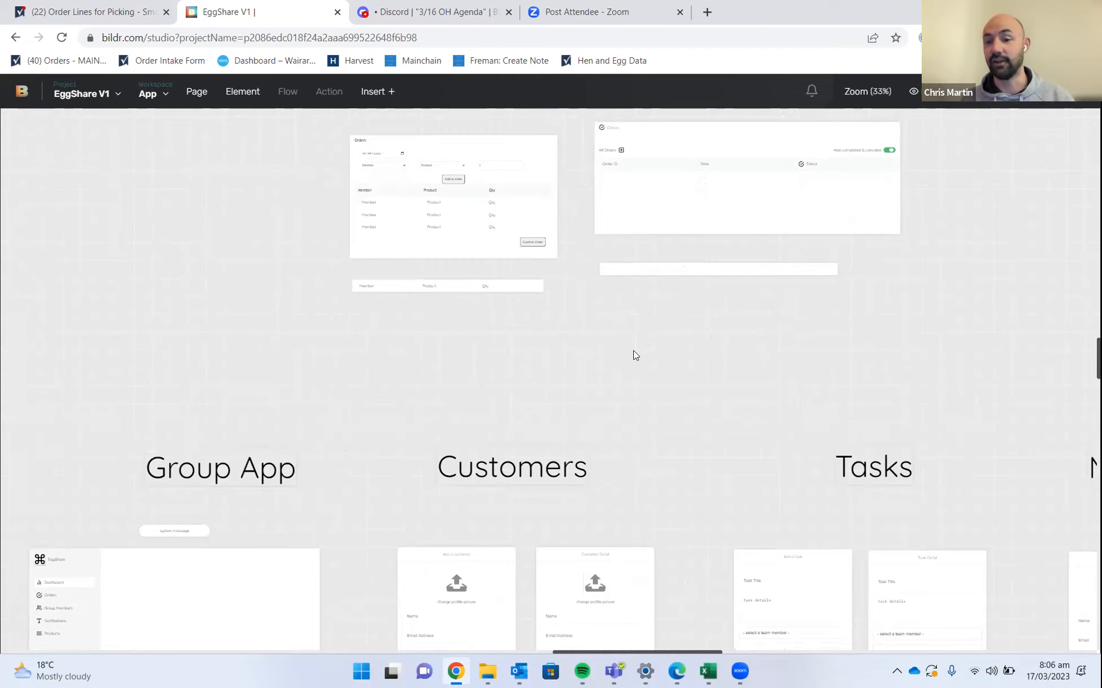
pyautogui.click(883, 90)
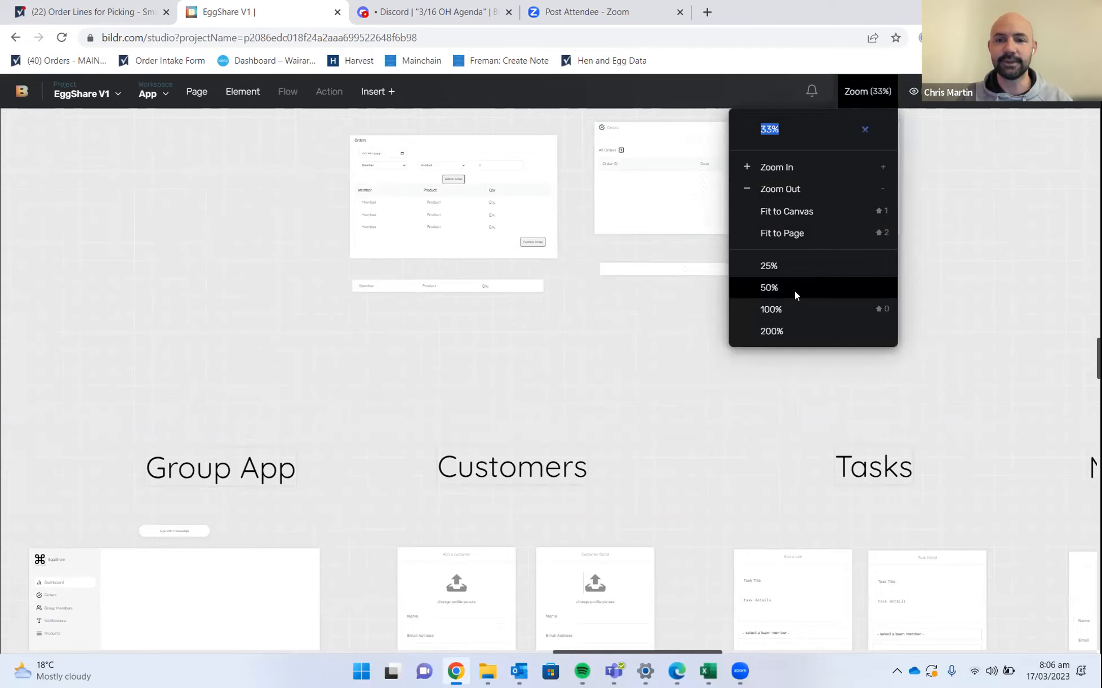
pyautogui.click(794, 308)
pyautogui.moveTo(443, 399); pyautogui.dragTo(456, 466)
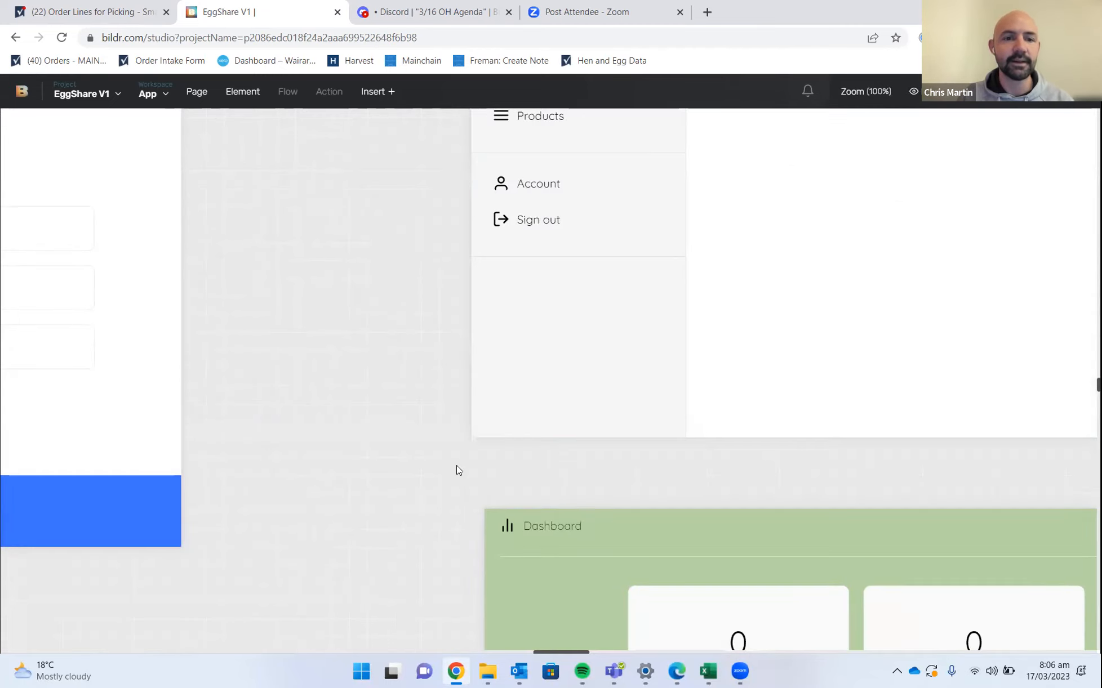
pyautogui.moveTo(493, 539); pyautogui.dragTo(600, 642)
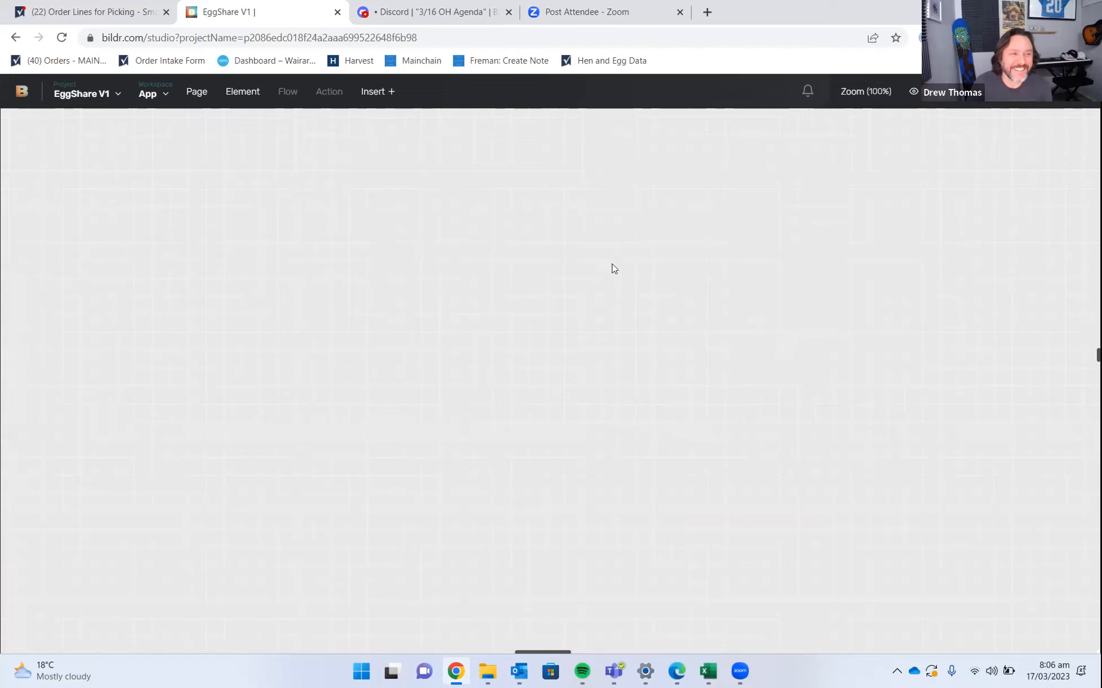
# Set the canvas zoom to 50% and locate the New order line page alongside the Eggsare orders page
pyautogui.click(866, 93)
pyautogui.click(785, 286)
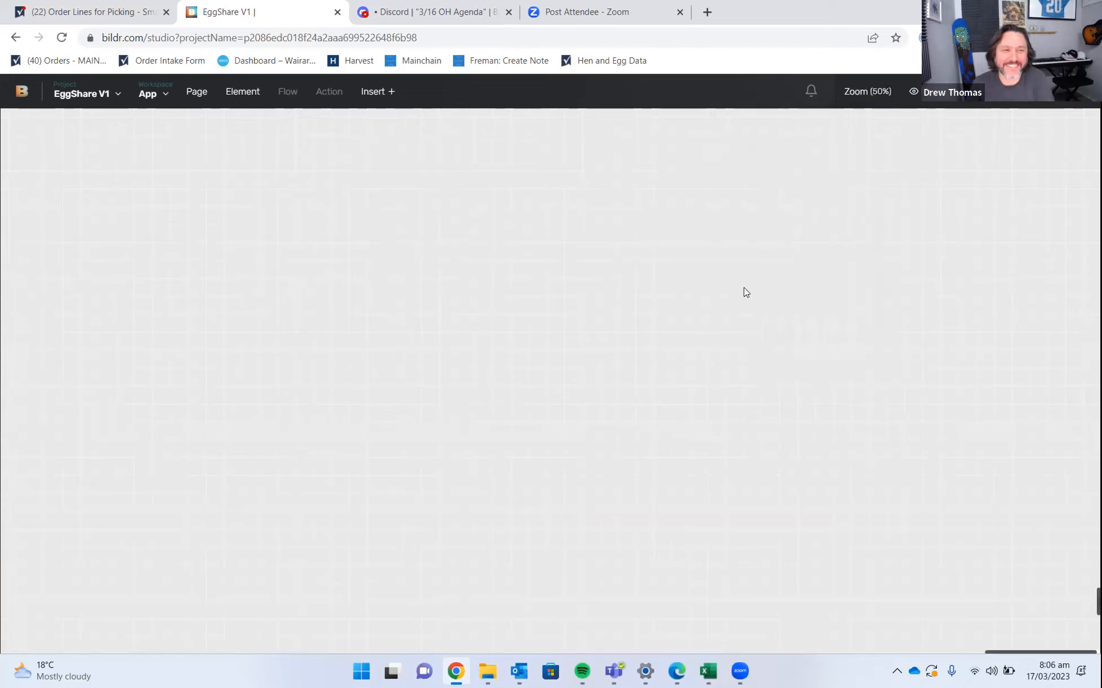
pyautogui.scroll(5, 583, 371)
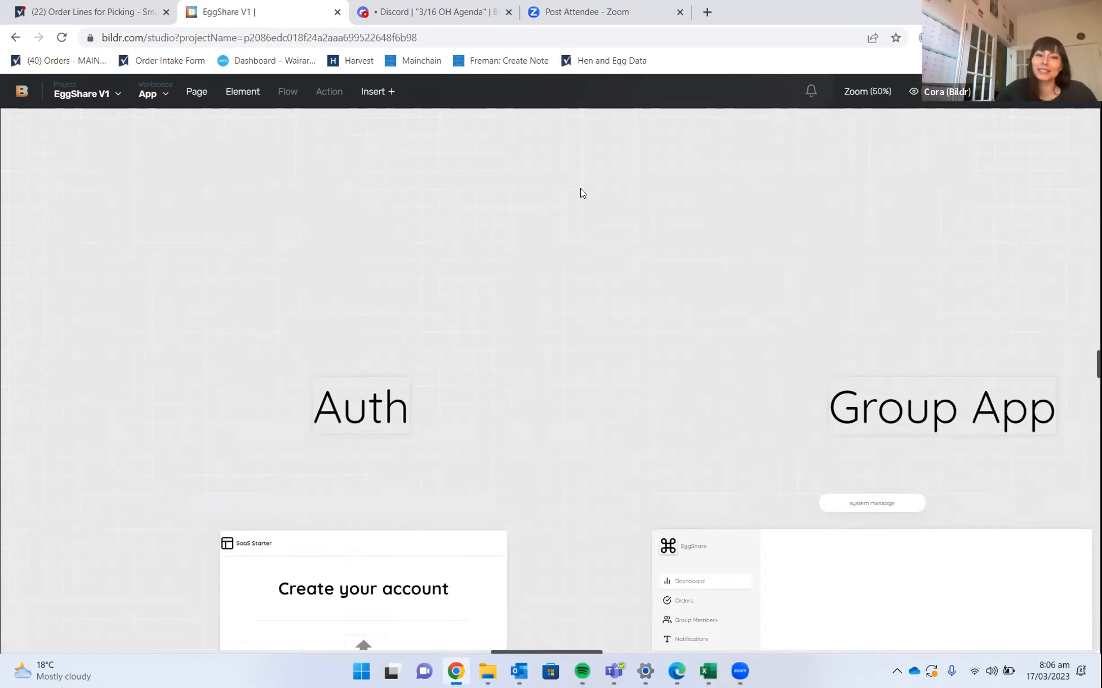
pyautogui.scroll(8, 445, 409)
pyautogui.moveTo(643, 393); pyautogui.dragTo(354, 387)
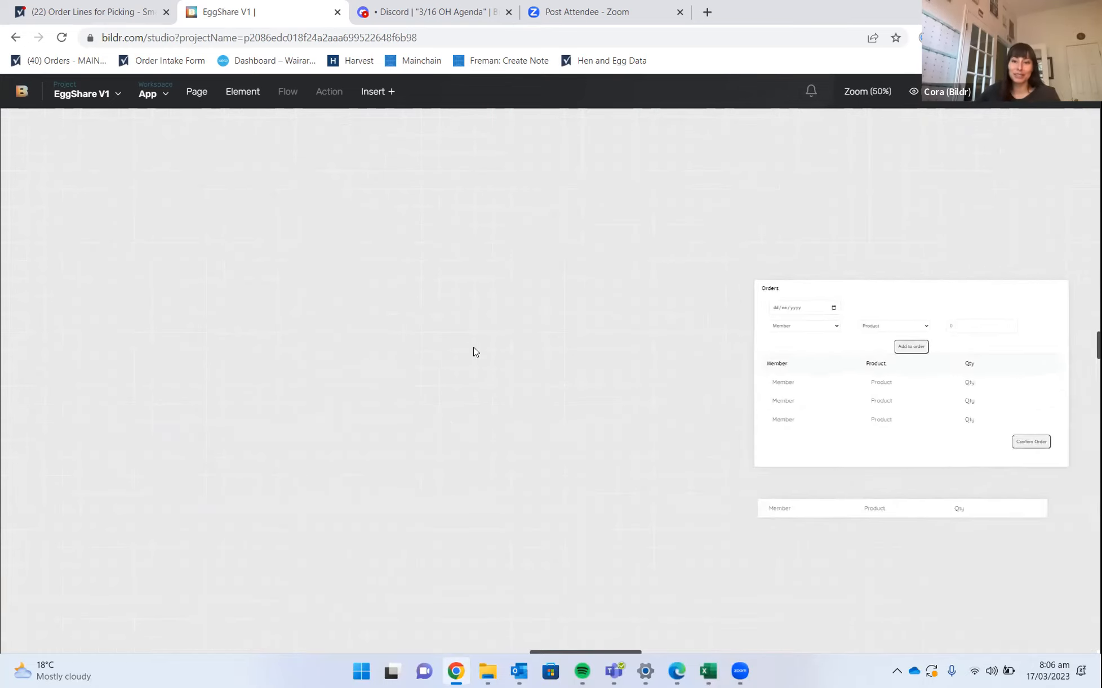
pyautogui.moveTo(566, 395); pyautogui.dragTo(223, 328)
pyautogui.moveTo(774, 555); pyautogui.dragTo(653, 548)
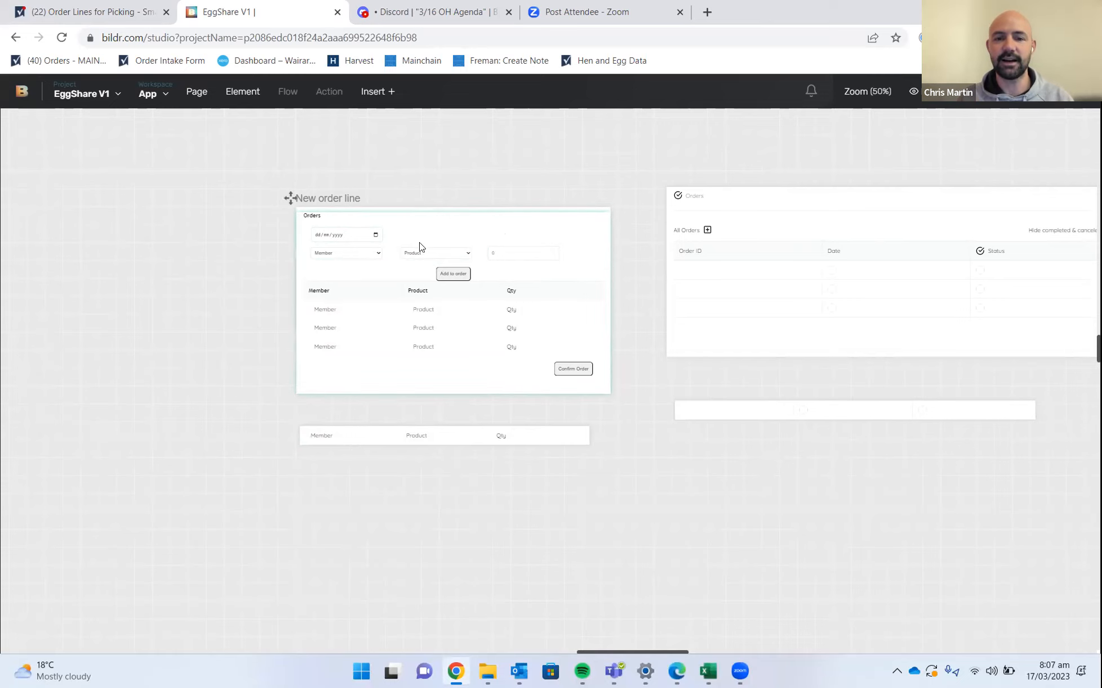
pyautogui.hscroll(4, 516, 185)
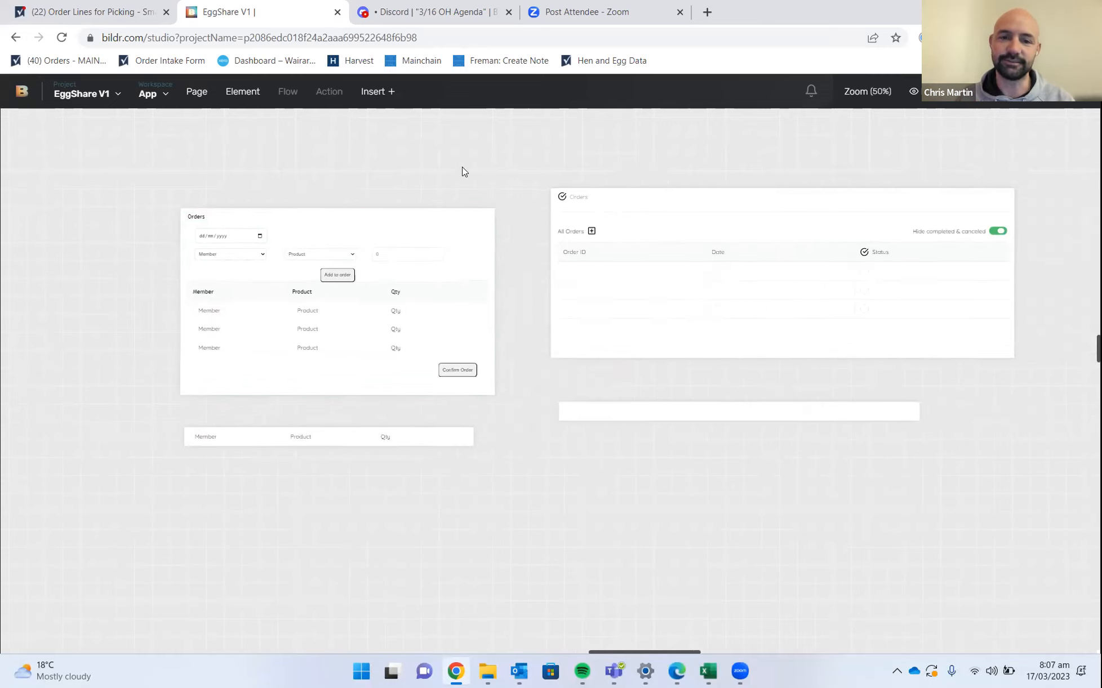
pyautogui.hscroll(3, 451, 173)
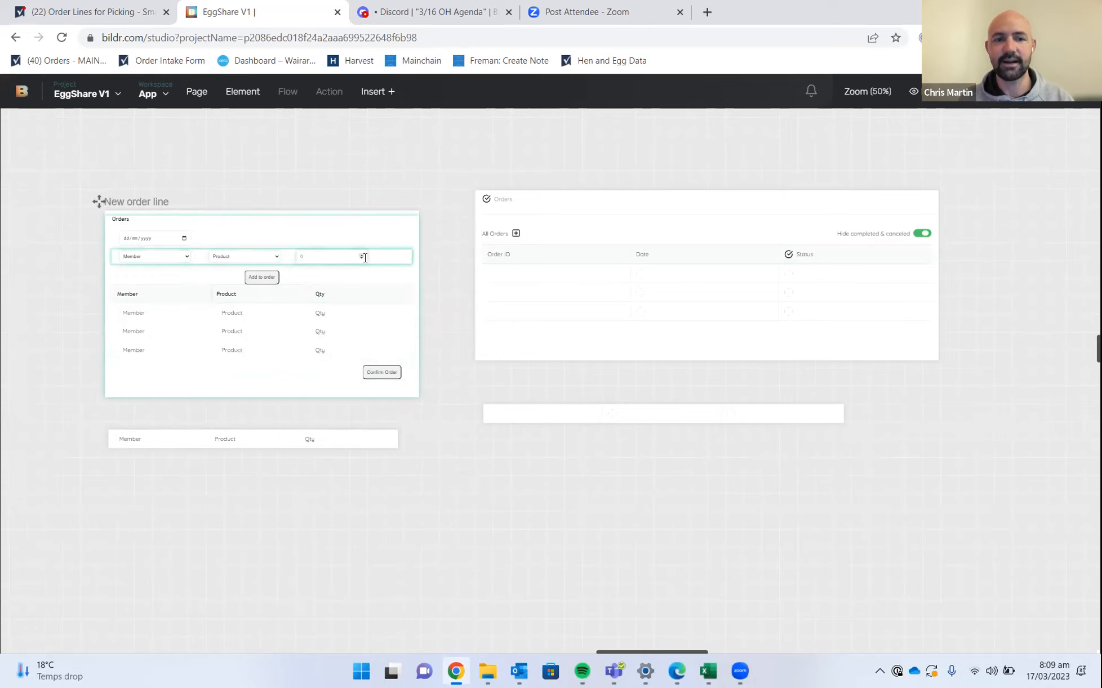
# Inspect the input row, the repeating list and the Member select menu on the New order line page
pyautogui.click(279, 260)
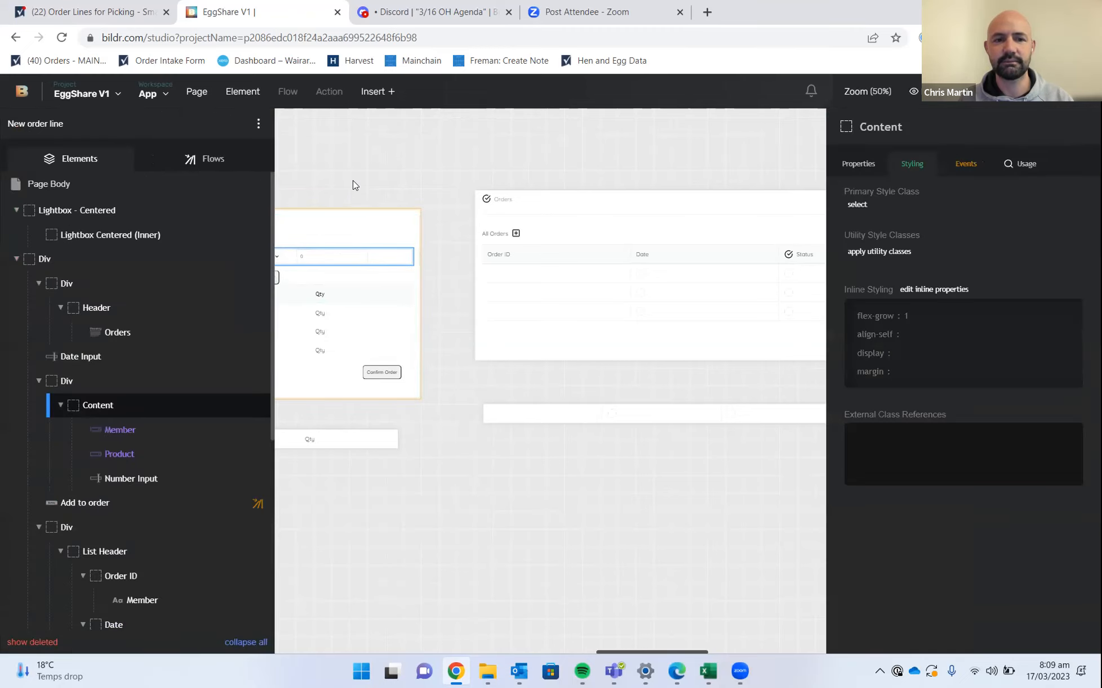
pyautogui.click(353, 185)
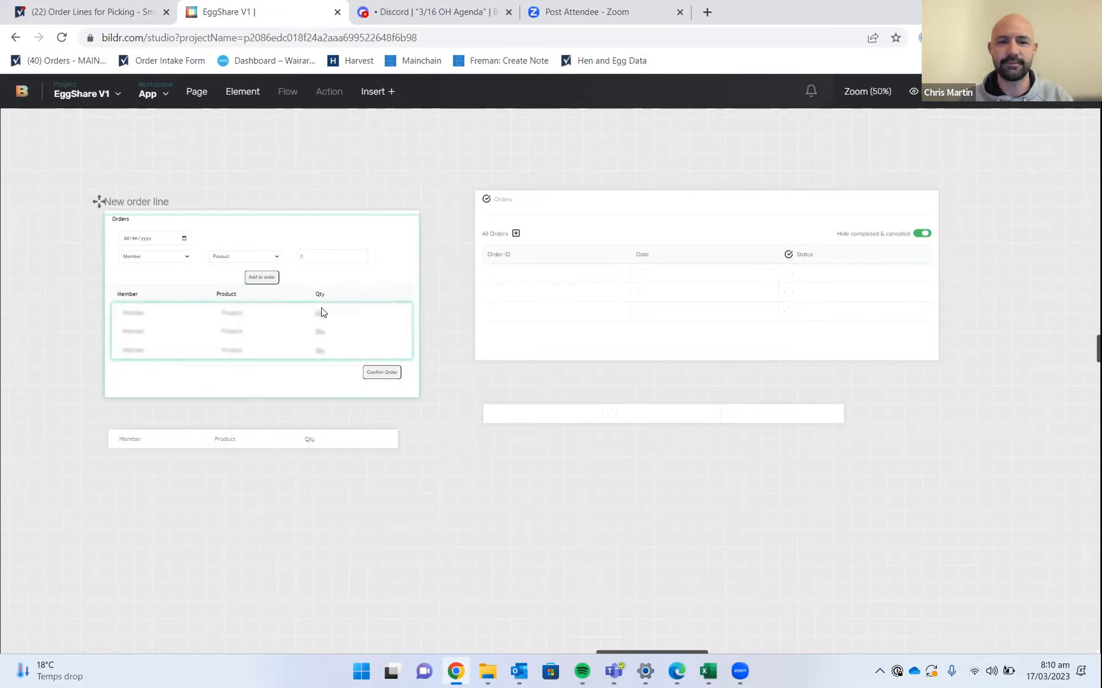
pyautogui.click(280, 315)
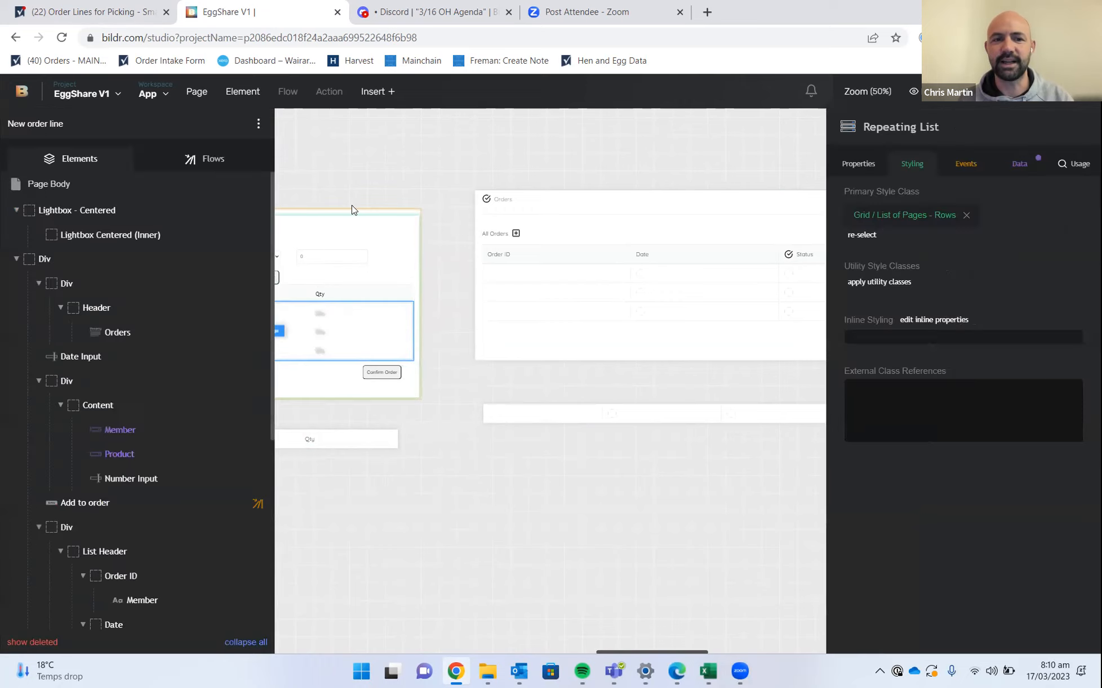
pyautogui.click(346, 180)
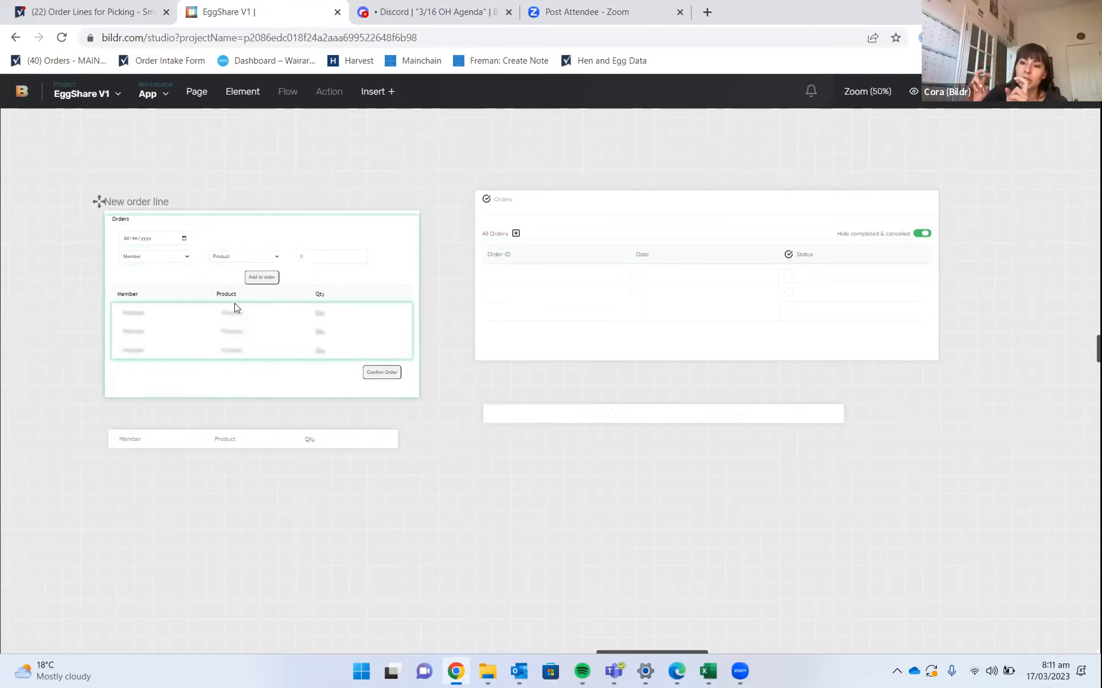
pyautogui.click(186, 260)
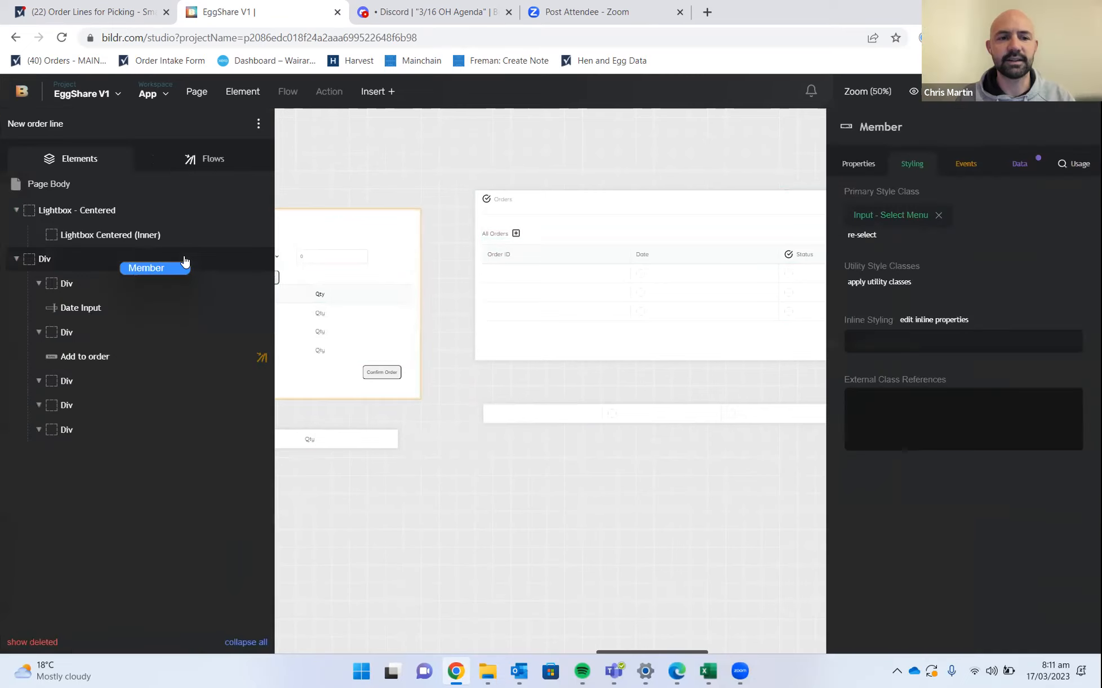
pyautogui.click(373, 172)
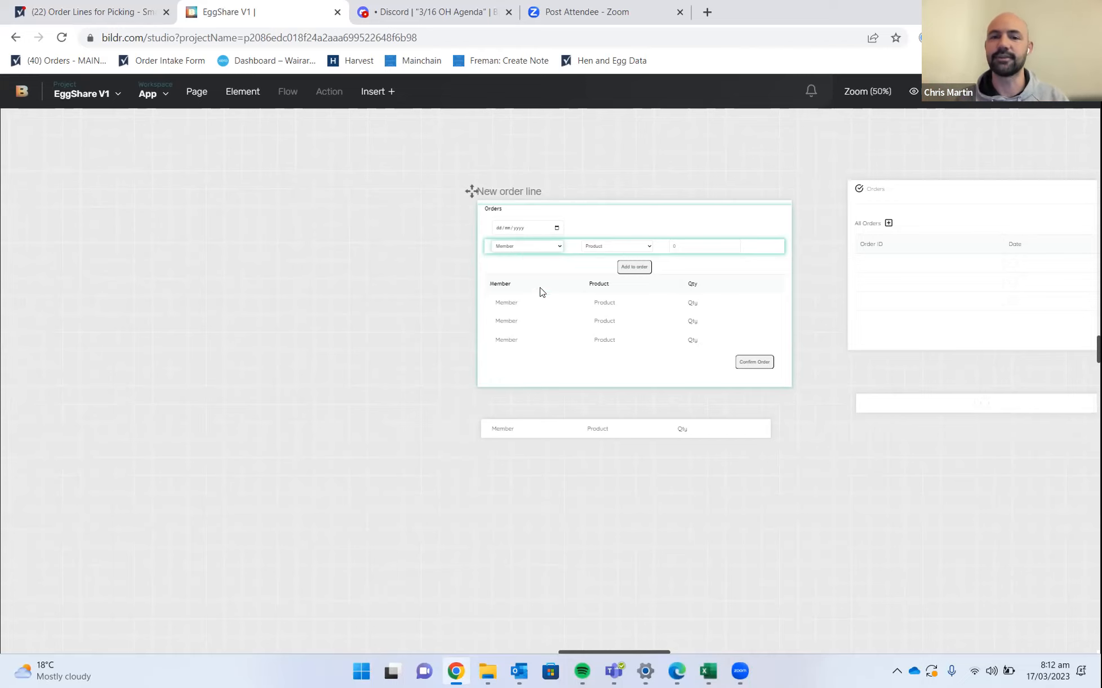
# Examine the New order line and Eggsare orders pages side by side, including the repeating list under the order form
pyautogui.moveTo(400, 307); pyautogui.dragTo(356, 304)
pyautogui.hscroll(3, 354, 304)
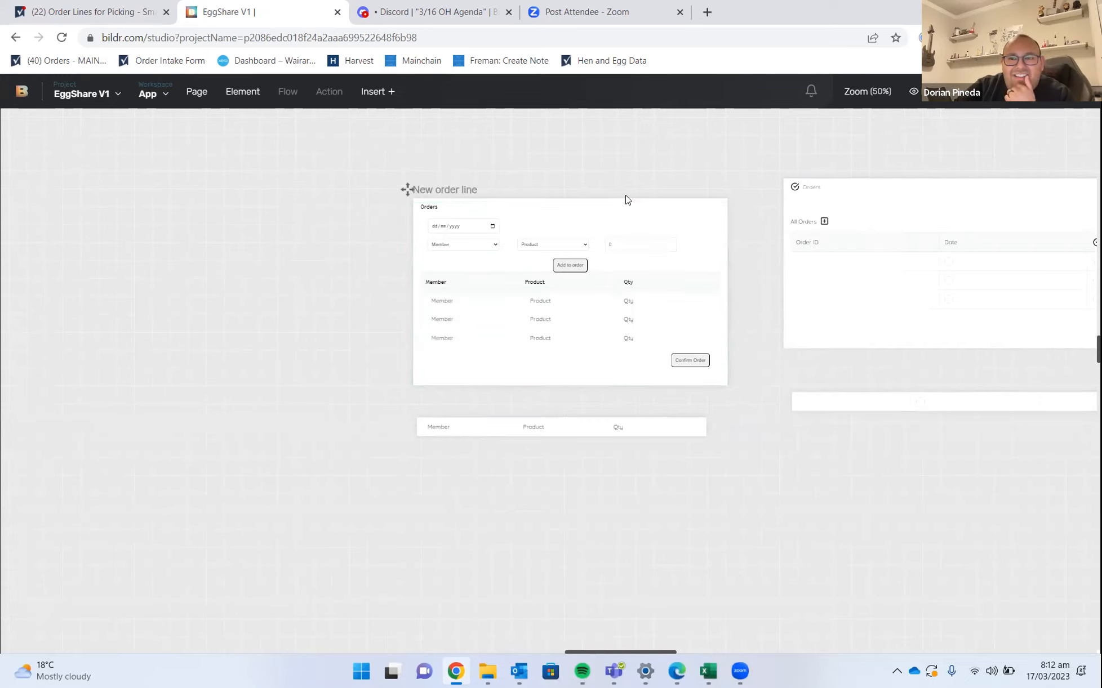
pyautogui.hscroll(2, 670, 163)
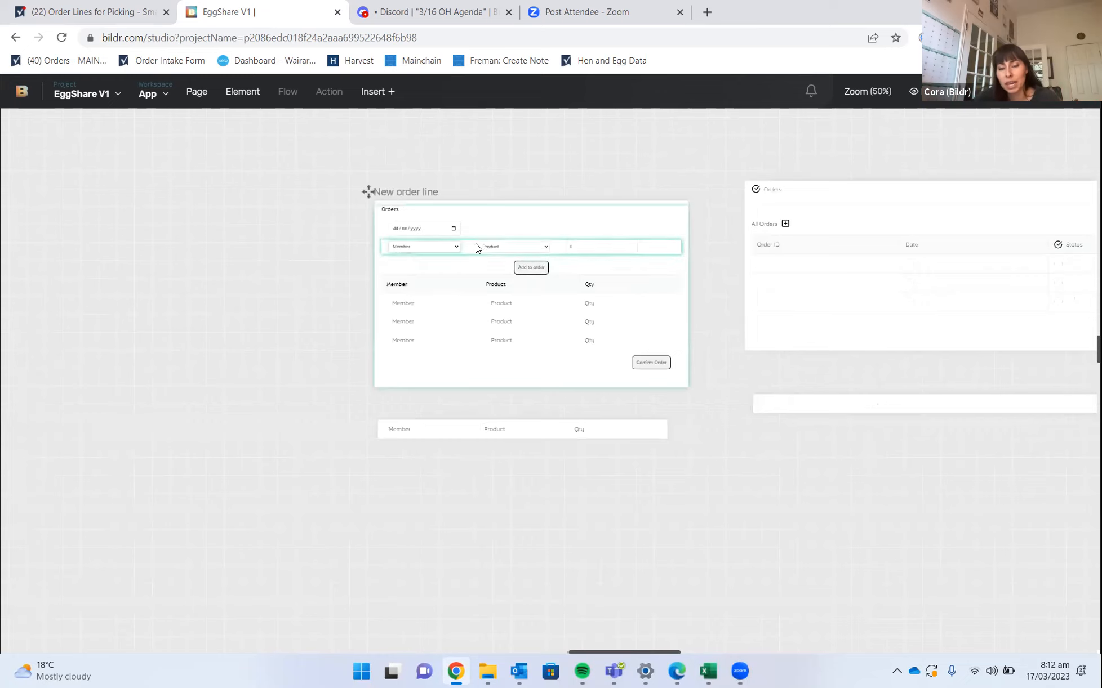
pyautogui.hscroll(3, 539, 163)
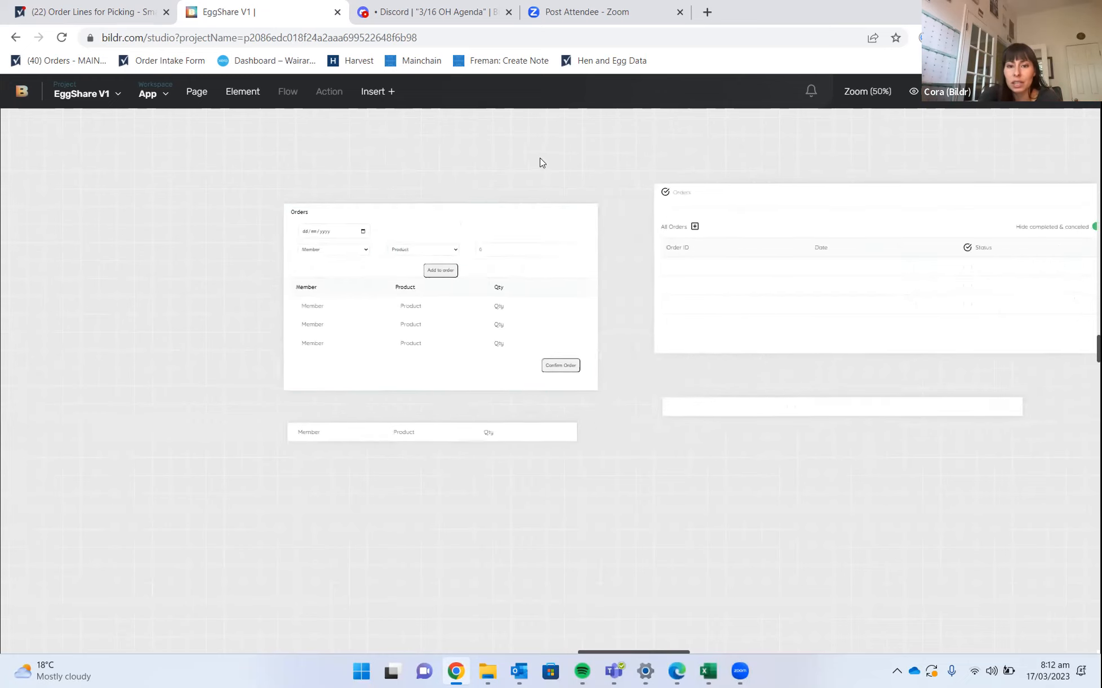
pyautogui.hscroll(4, 540, 162)
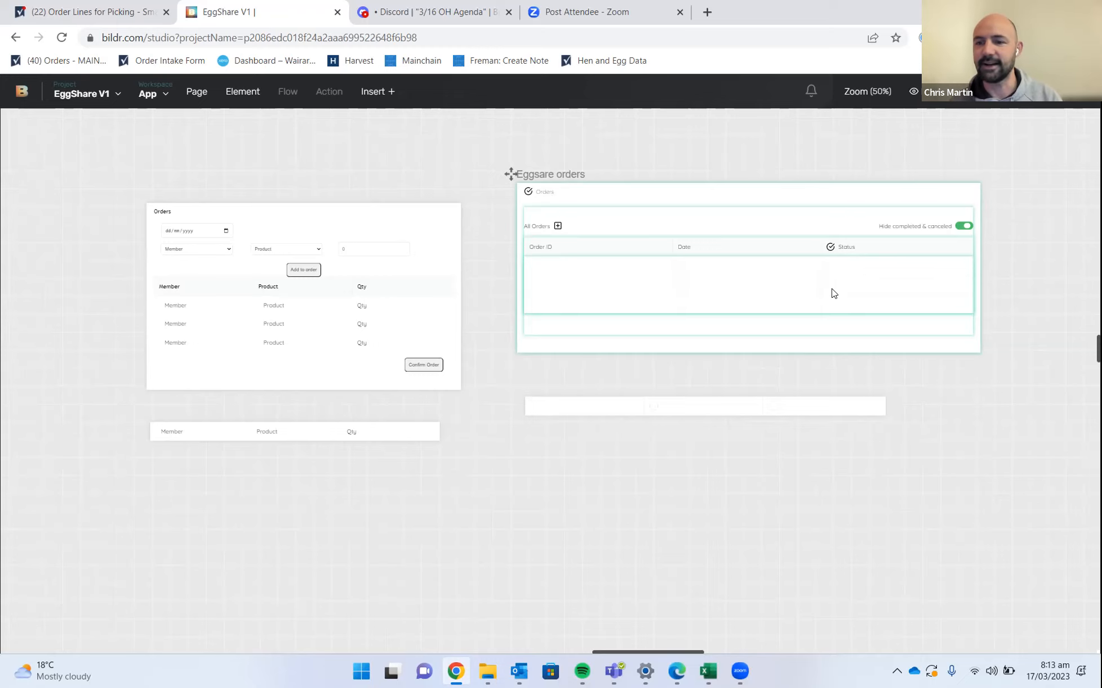
pyautogui.moveTo(783, 482); pyautogui.dragTo(727, 504)
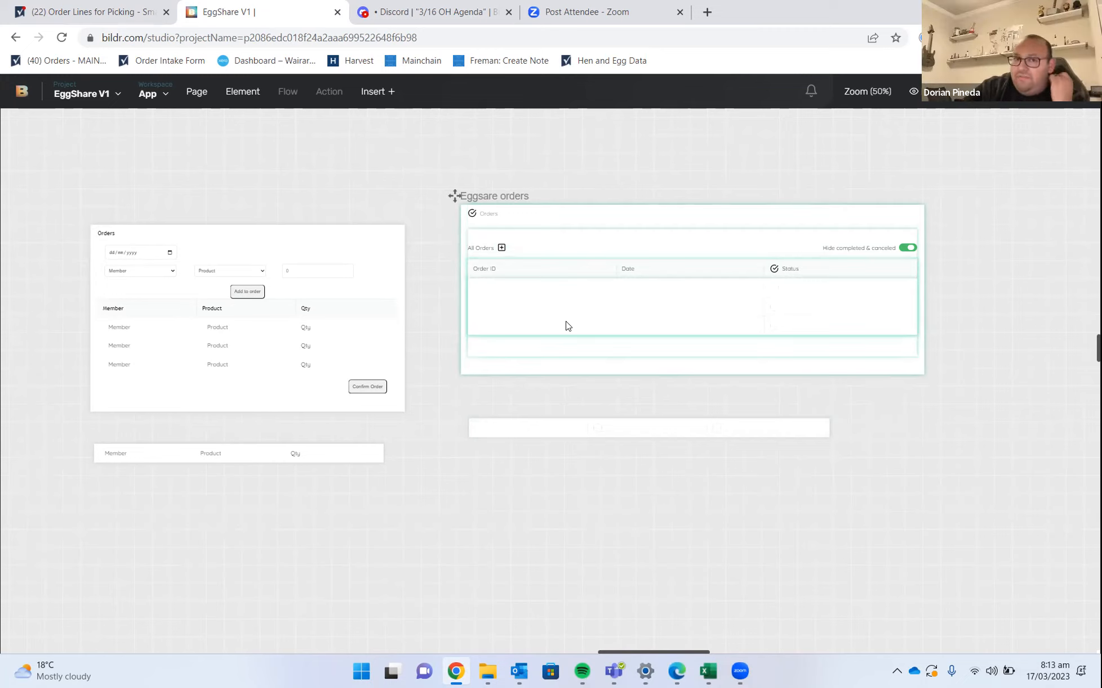
pyautogui.click(119, 339)
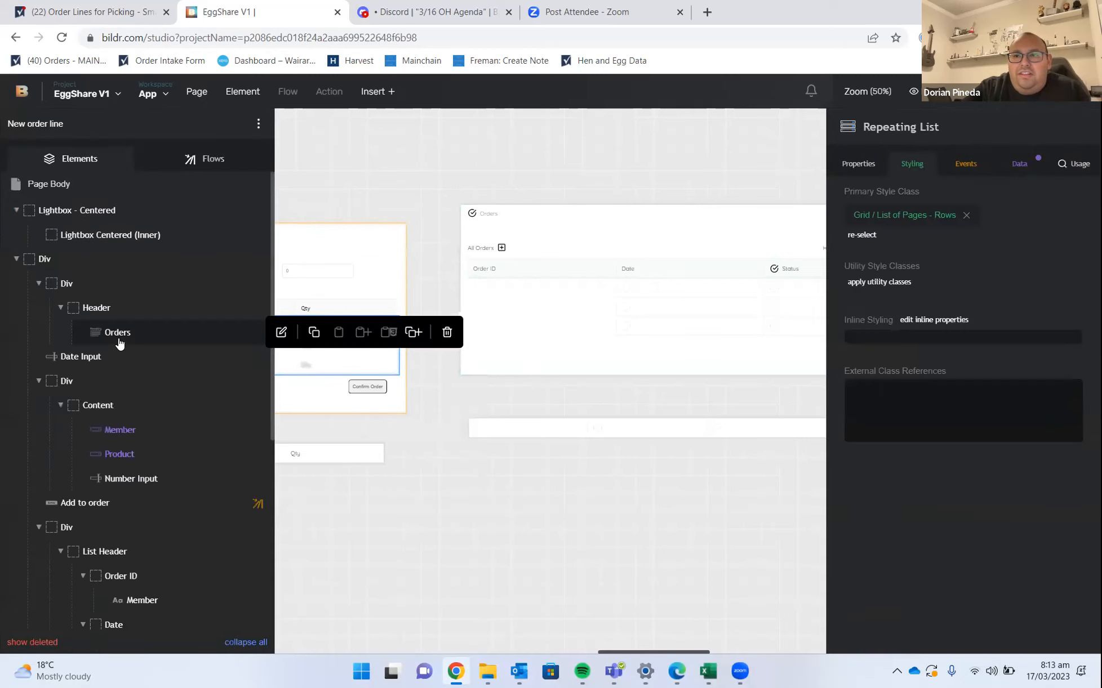
pyautogui.click(424, 438)
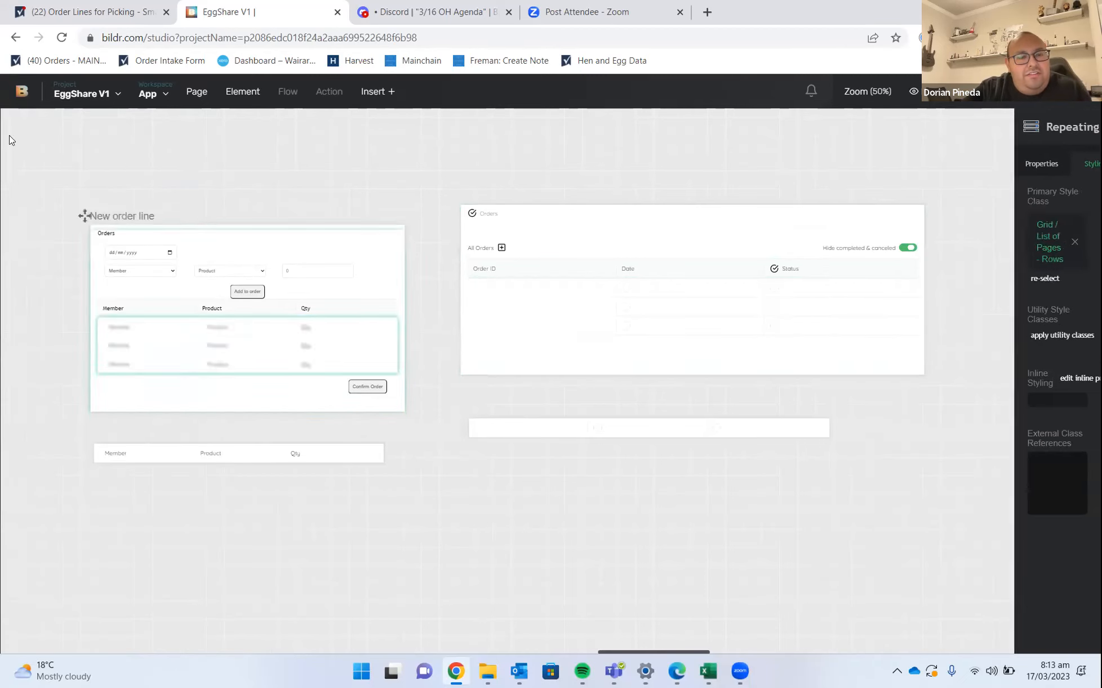
# Open the EggShare V1 project's list of data collections
pyautogui.click(119, 96)
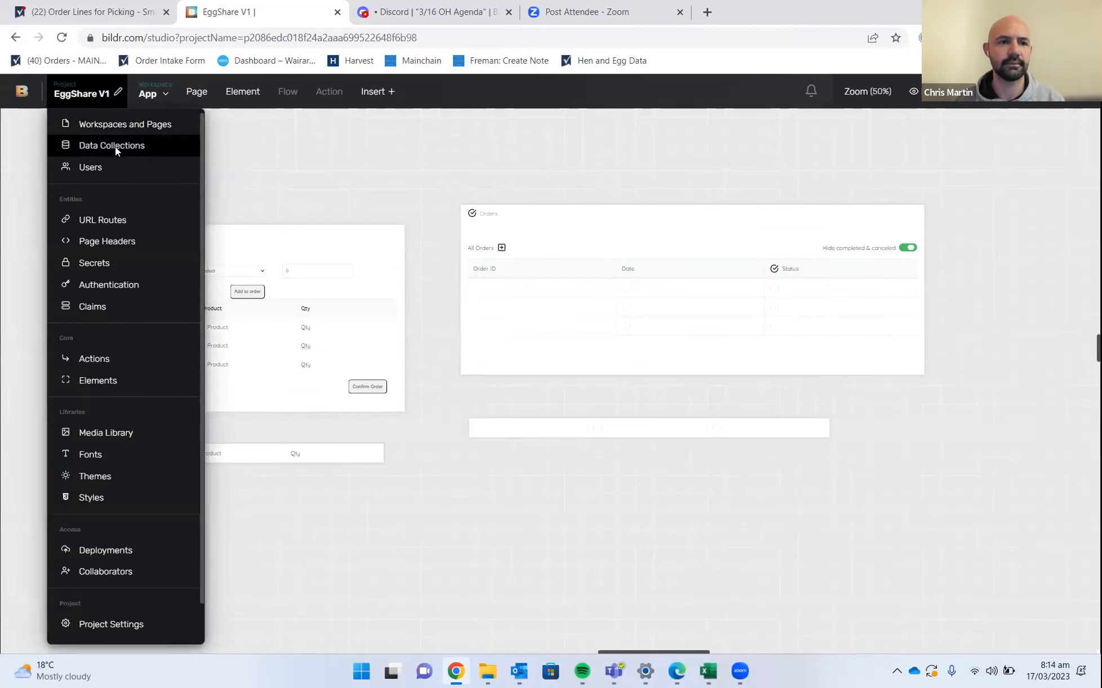
pyautogui.click(114, 148)
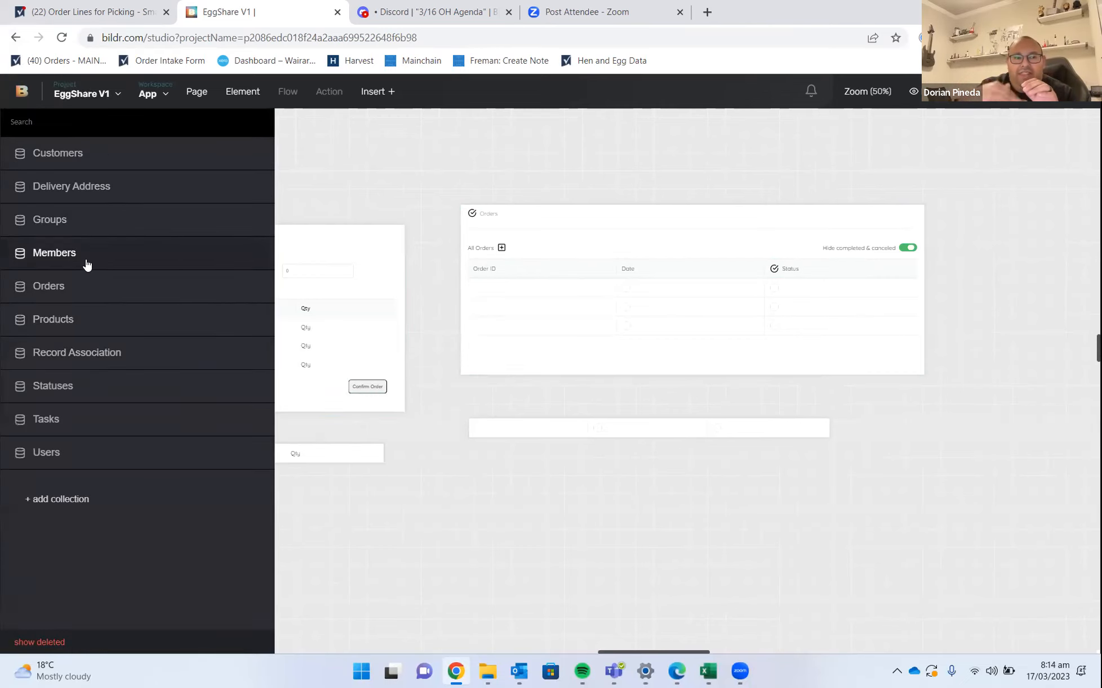
# Bring the New order line page into view and open the project's data collections list beside it
pyautogui.moveTo(316, 168); pyautogui.dragTo(728, 170)
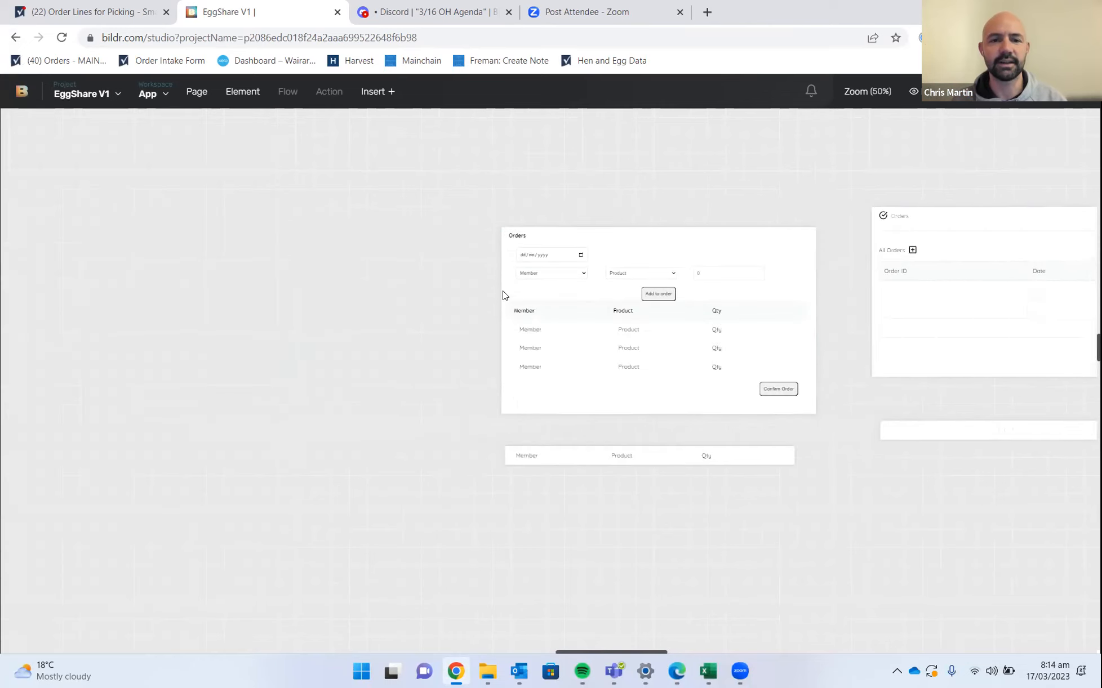
pyautogui.click(93, 94)
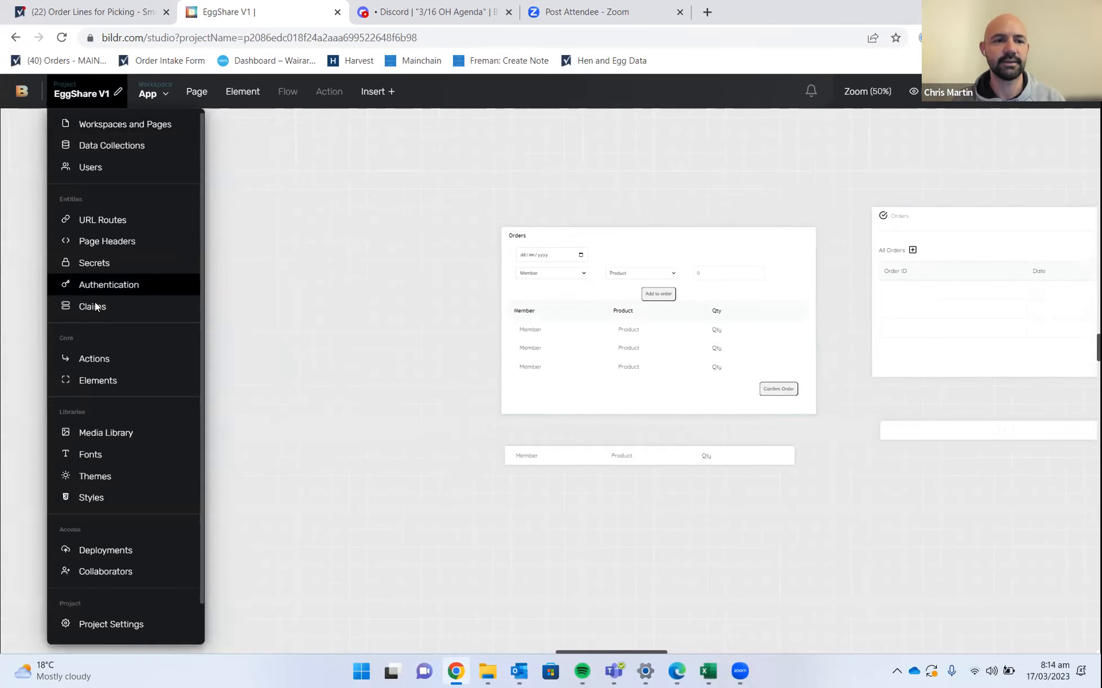
pyautogui.click(112, 152)
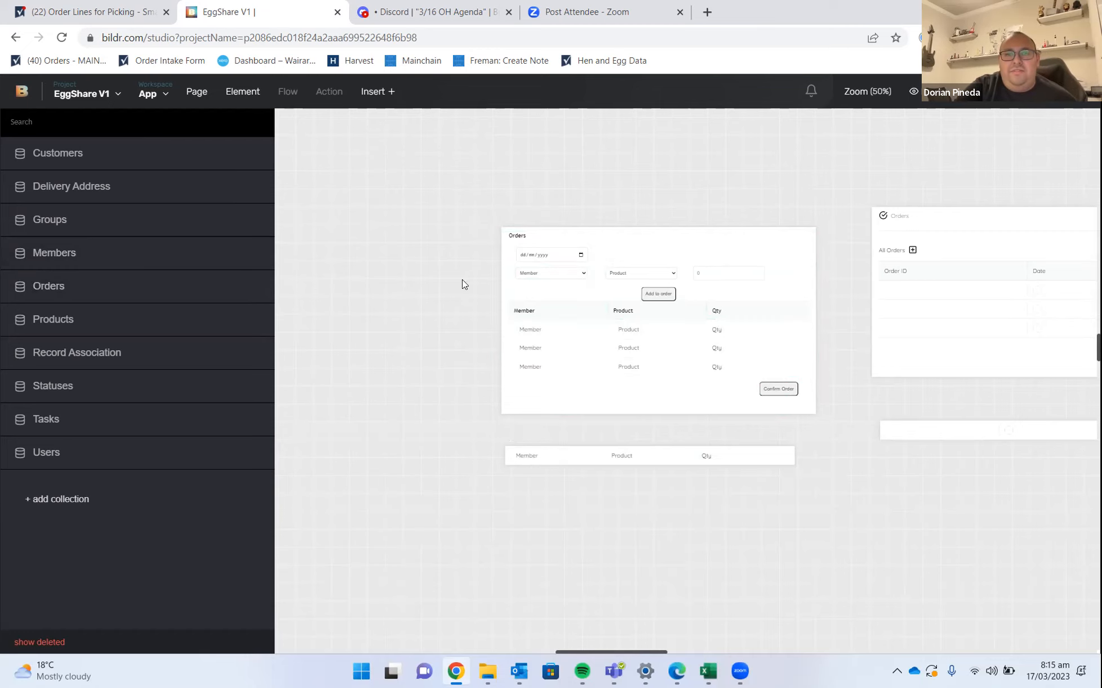
# Open the Add to order button's click flow and examine the field mappings of its create-record action
pyautogui.click(658, 294)
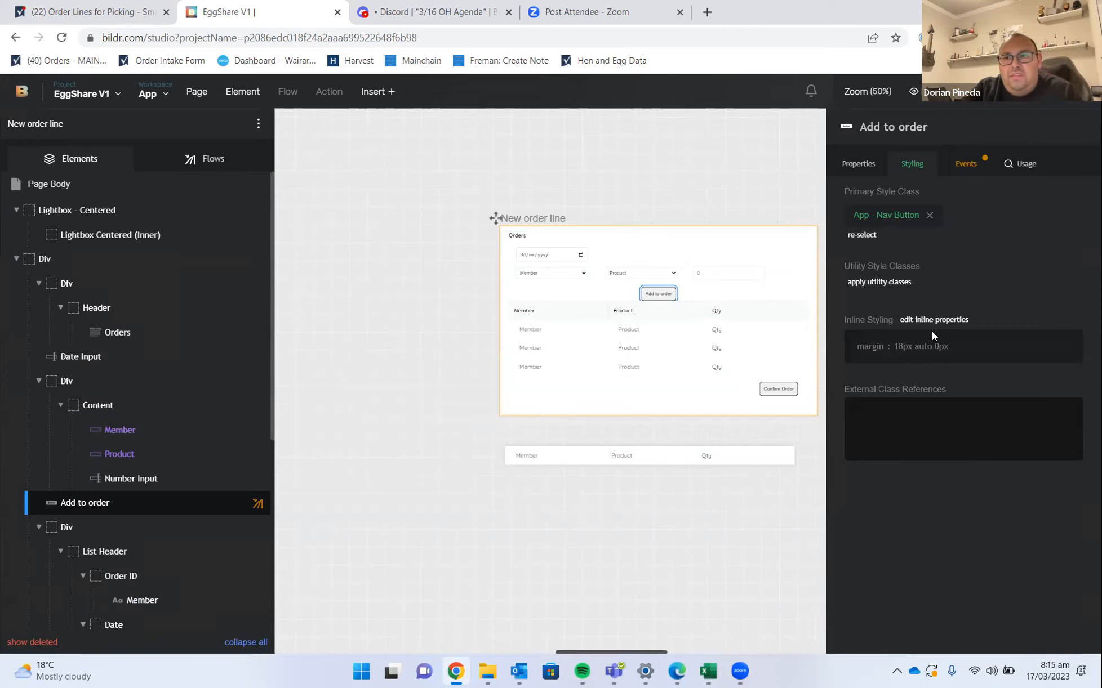
pyautogui.click(870, 192)
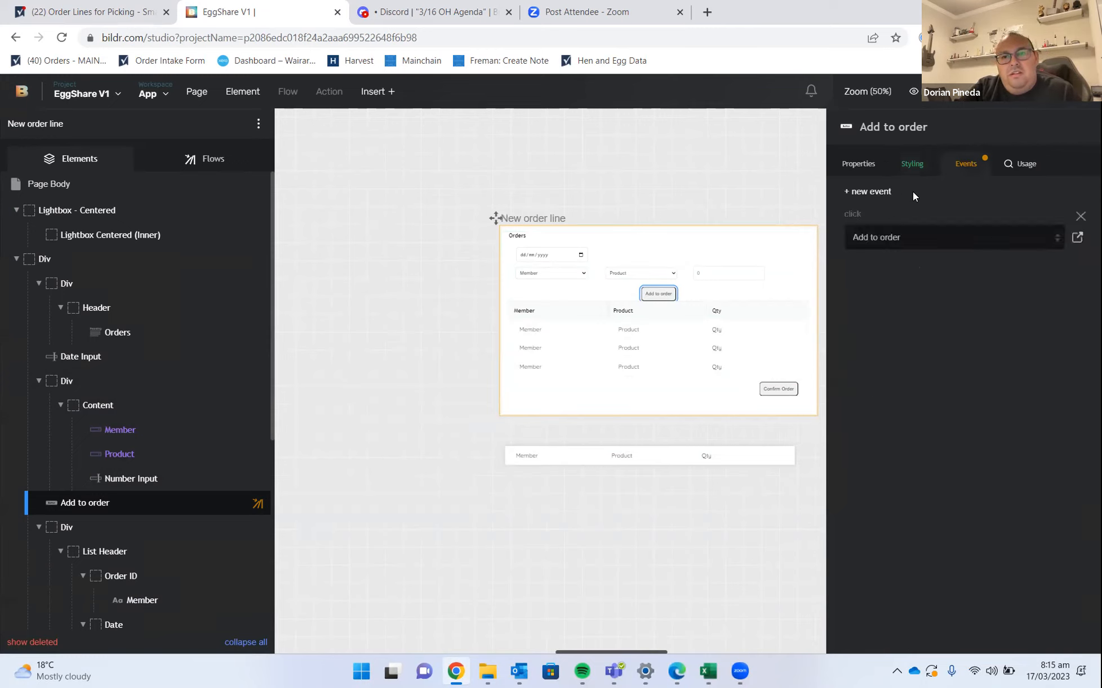
pyautogui.click(1077, 237)
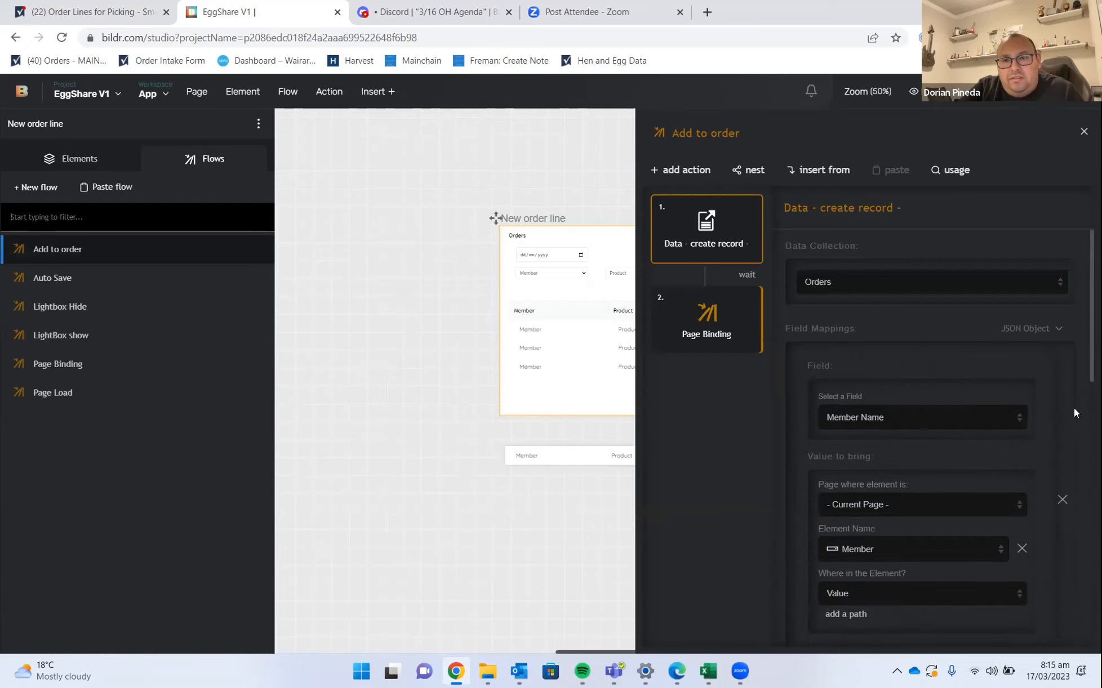
pyautogui.scroll(-1, 1073, 412)
pyautogui.scroll(1, 1072, 416)
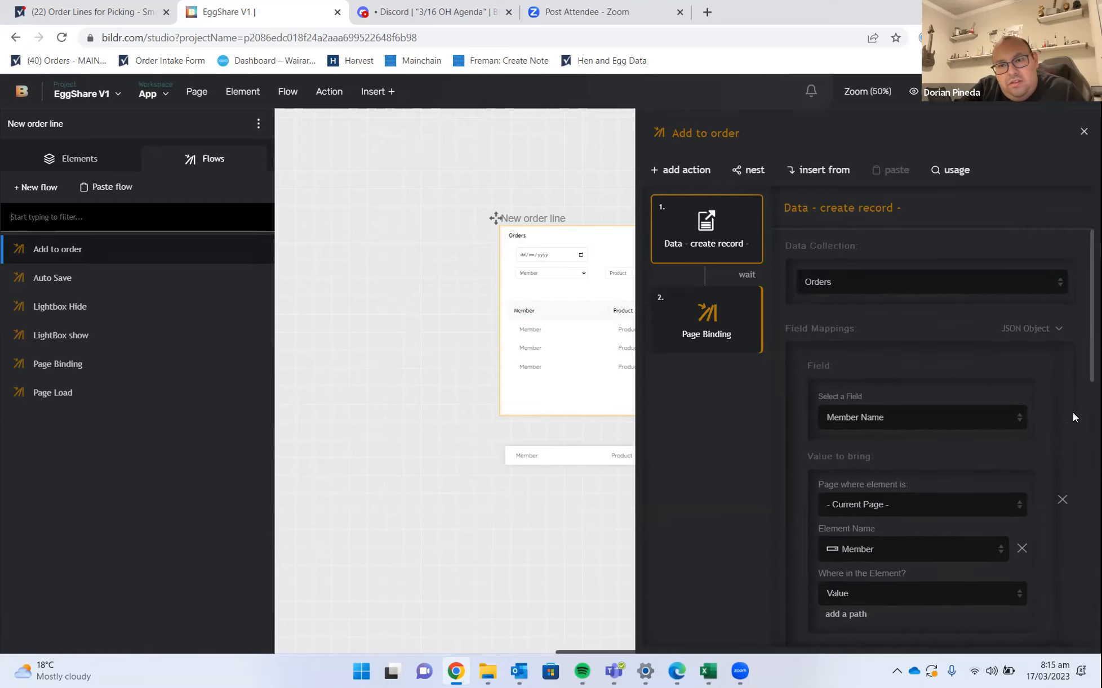
pyautogui.scroll(-1, 1072, 417)
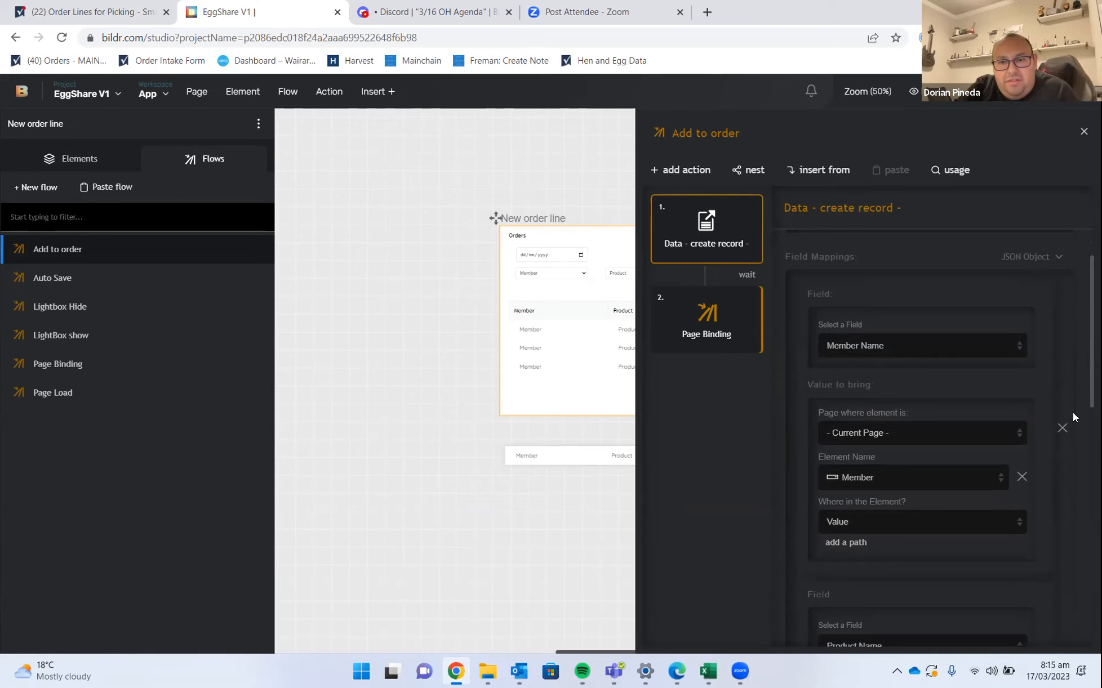
pyautogui.scroll(-2, 1073, 416)
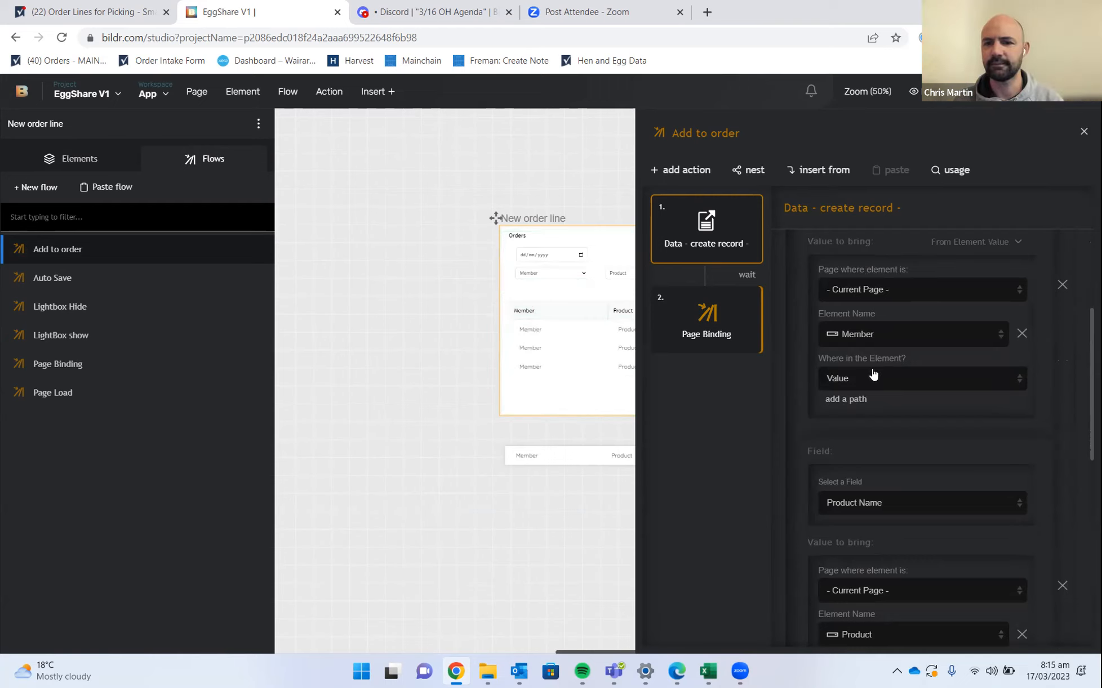
pyautogui.scroll(-4, 908, 394)
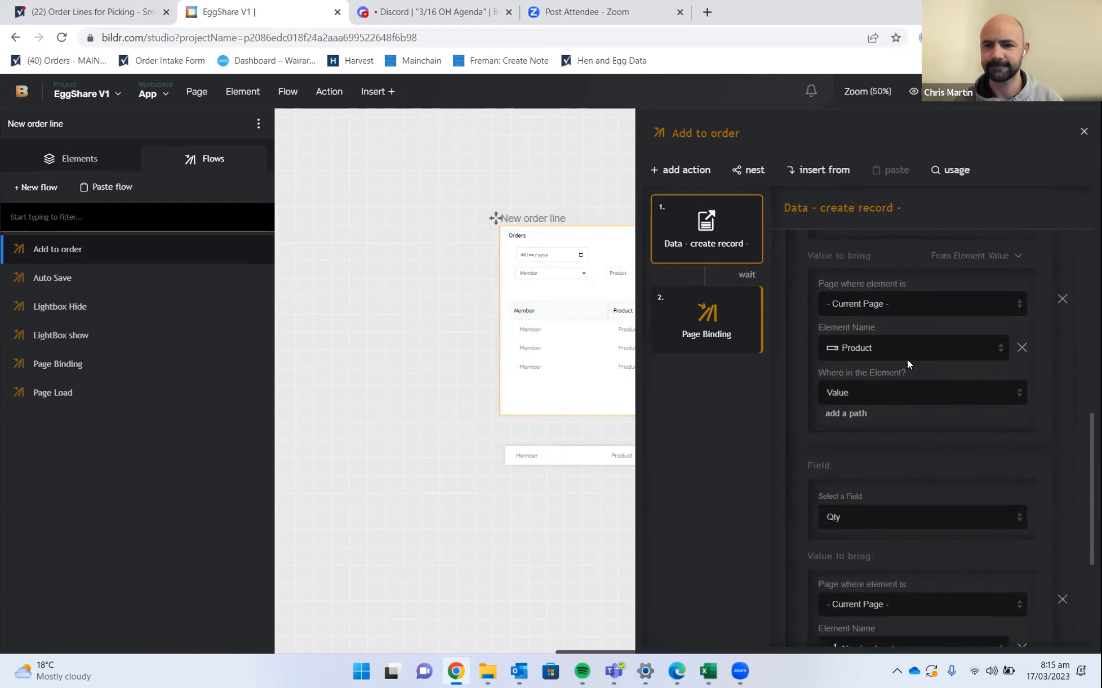
pyautogui.scroll(-1, 907, 358)
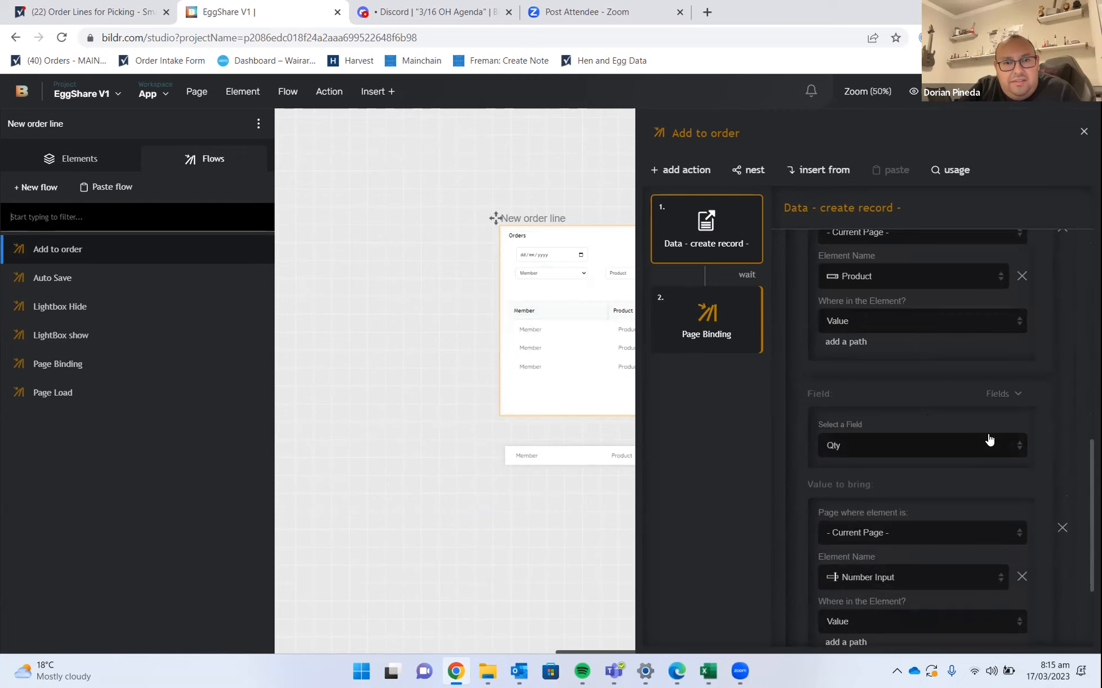
pyautogui.scroll(1, 1021, 402)
pyautogui.scroll(-3, 1021, 407)
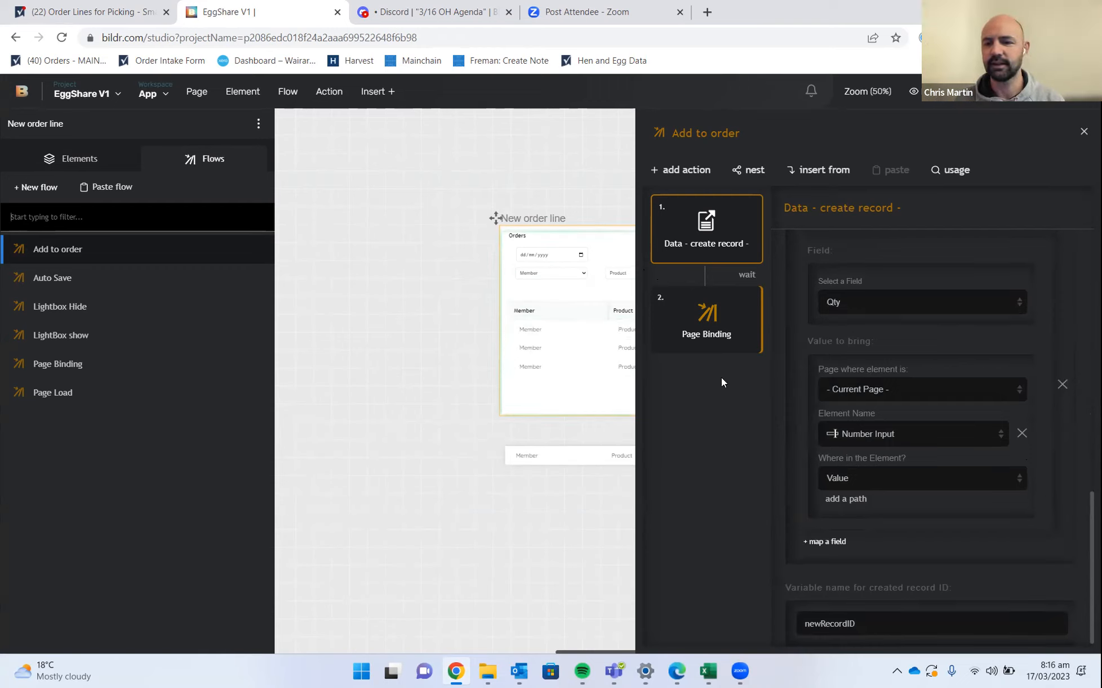
pyautogui.scroll(-1, 777, 382)
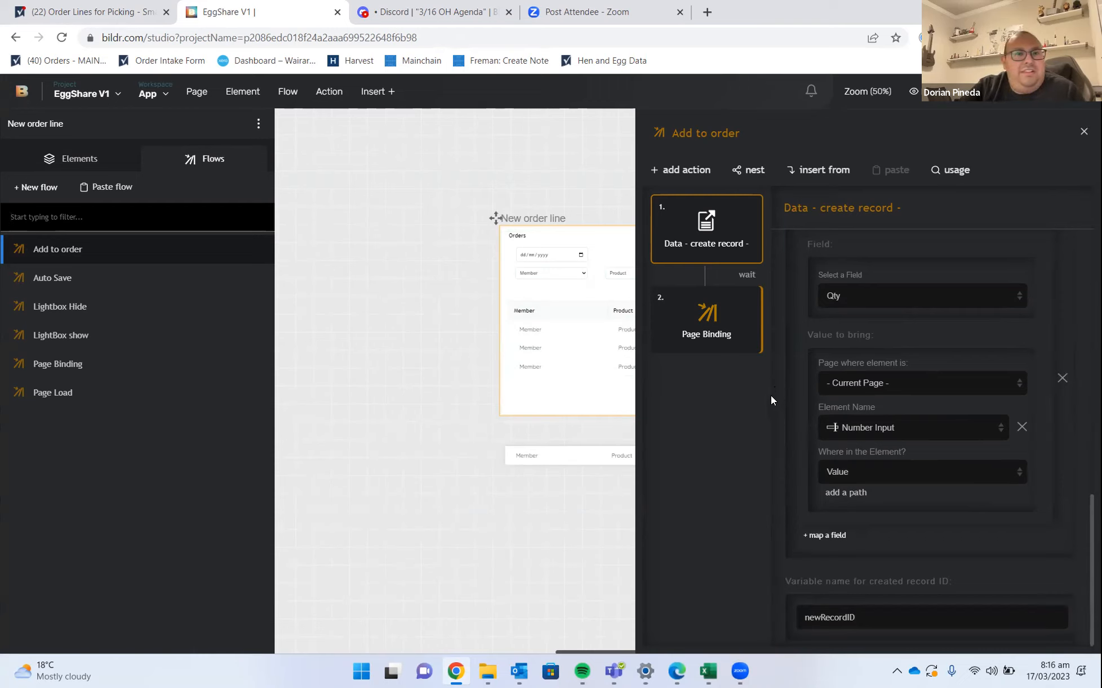
# Open the Orders data collection, review its member, product, quantity and date fields, and close it
pyautogui.click(98, 94)
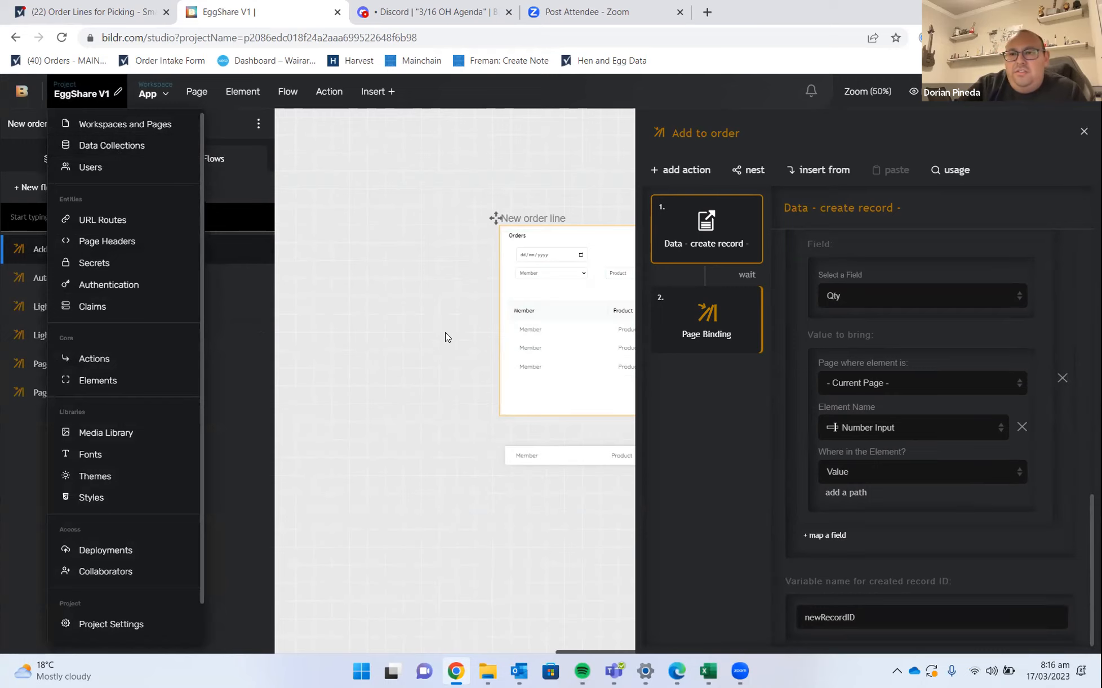
pyautogui.click(132, 145)
pyautogui.click(84, 287)
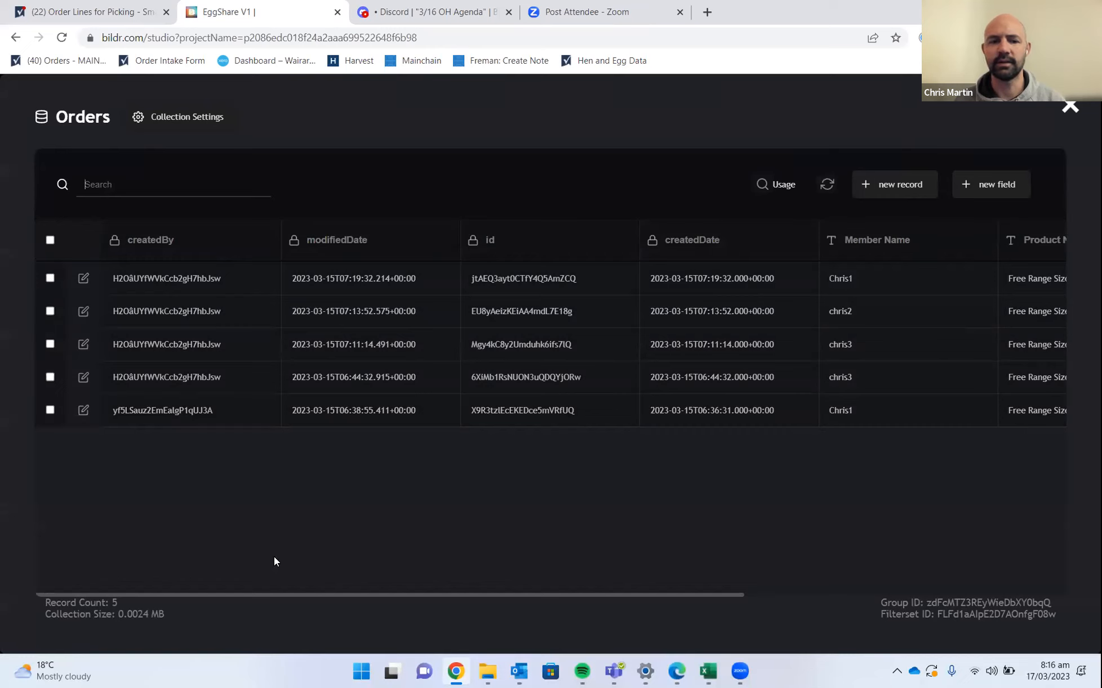
pyautogui.hscroll(5, 202, 592)
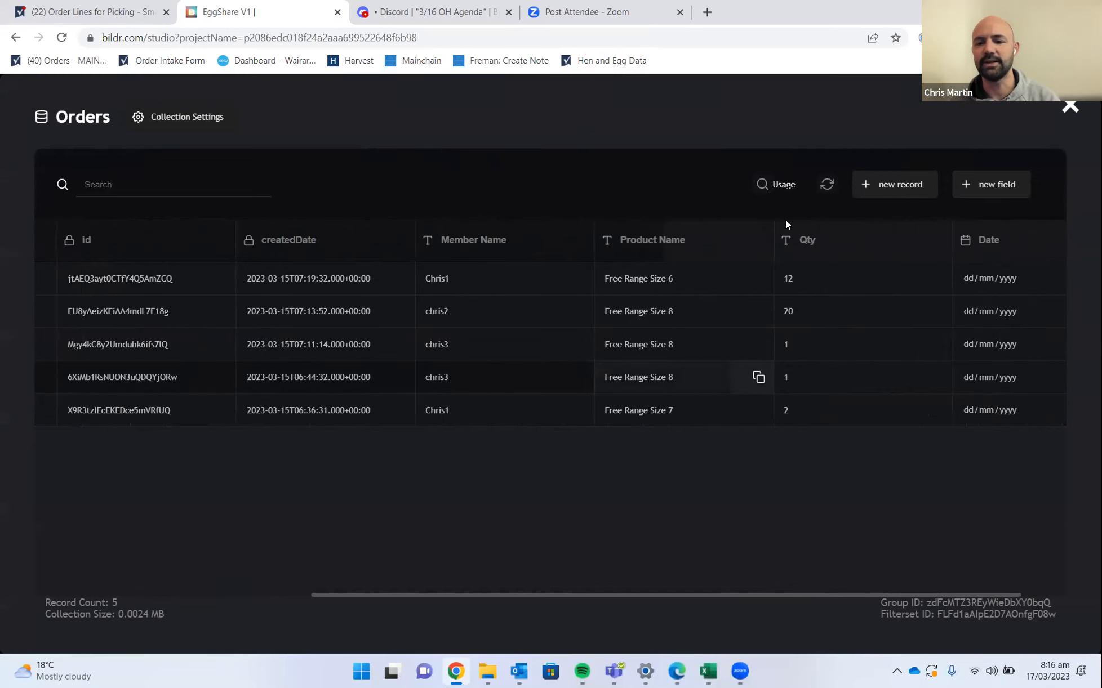
pyautogui.click(1069, 107)
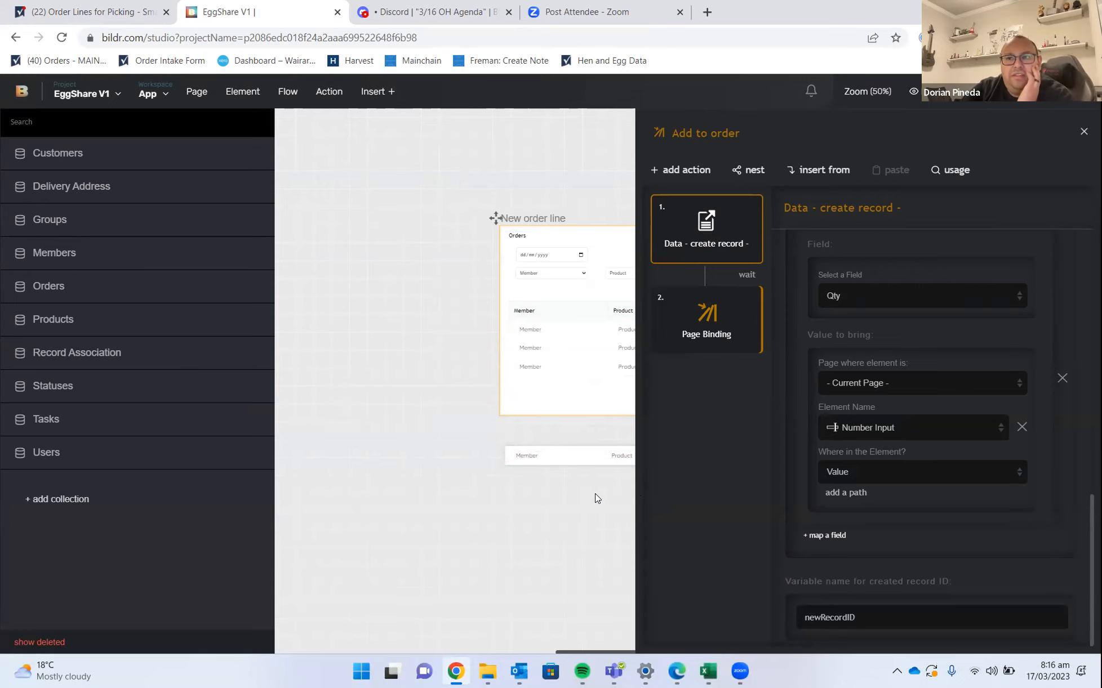
# Inspect the repeating list on the New order line page and the Member text in its Order input child page
pyautogui.moveTo(599, 489); pyautogui.dragTo(405, 478)
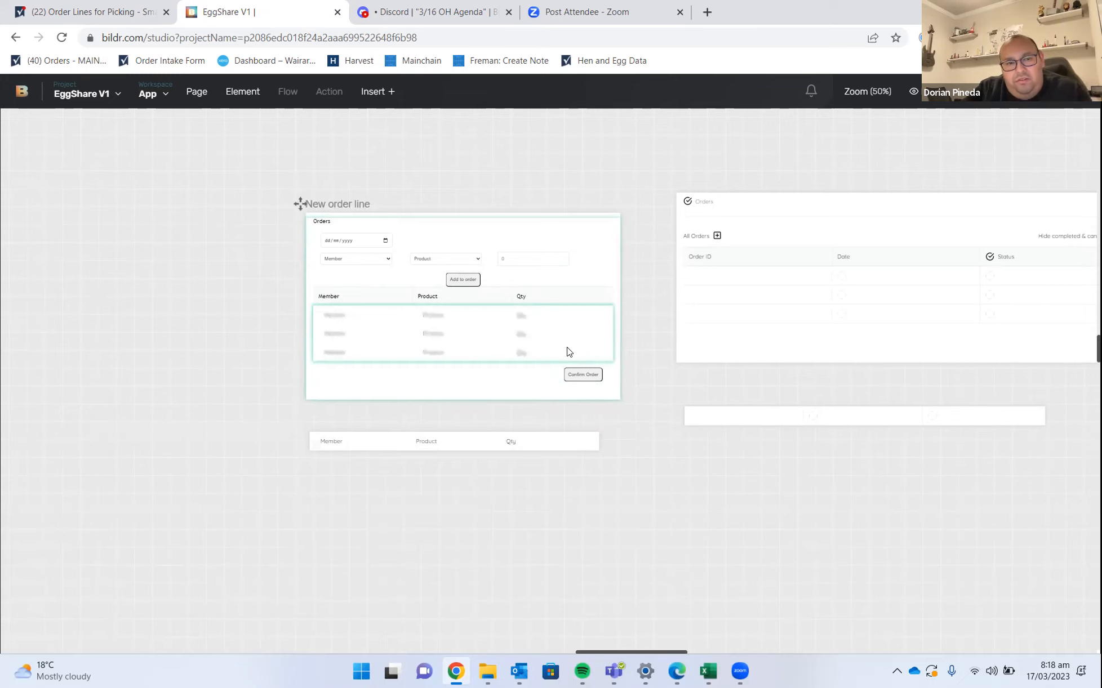
pyautogui.click(539, 343)
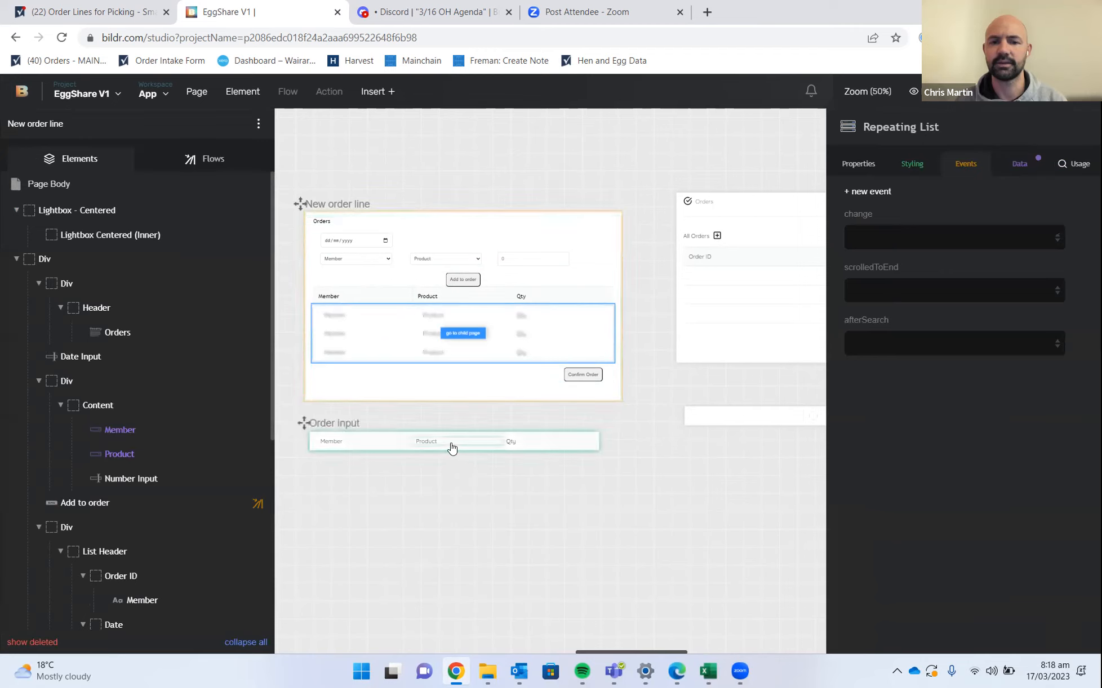
pyautogui.click(363, 443)
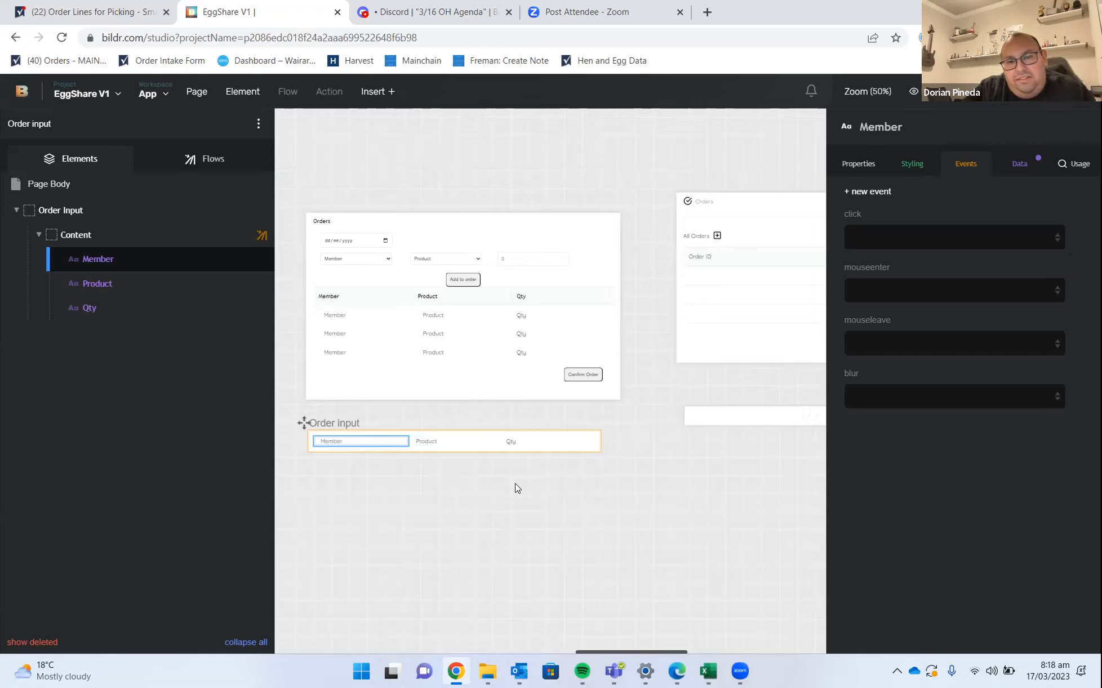
pyautogui.moveTo(187, 295)
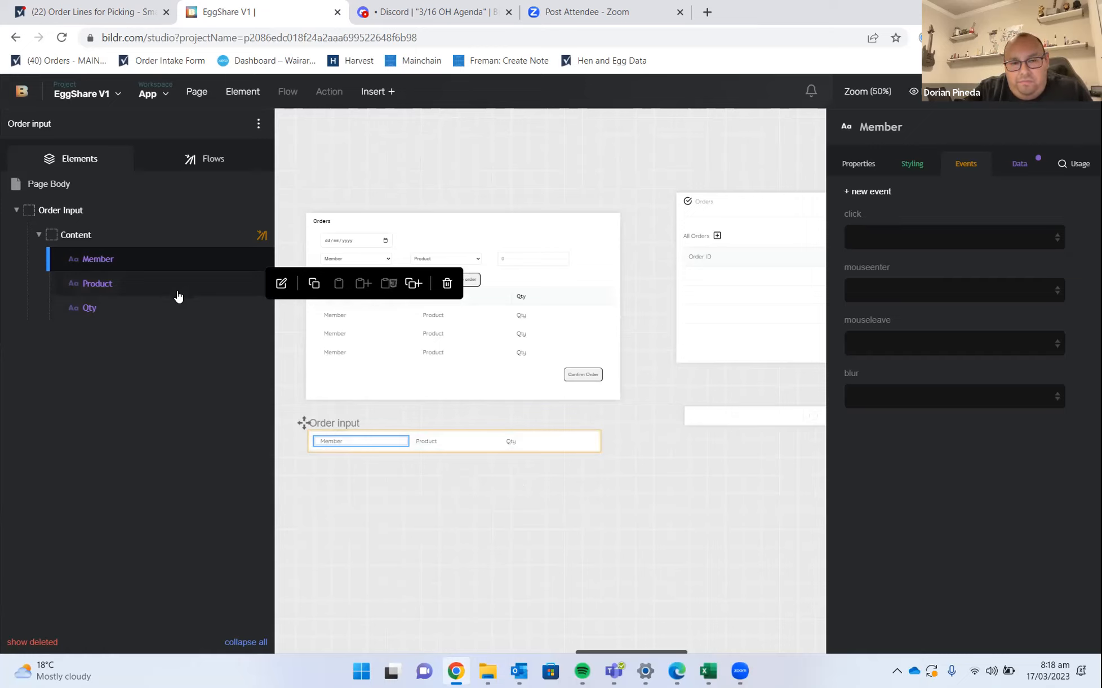
pyautogui.click(410, 337)
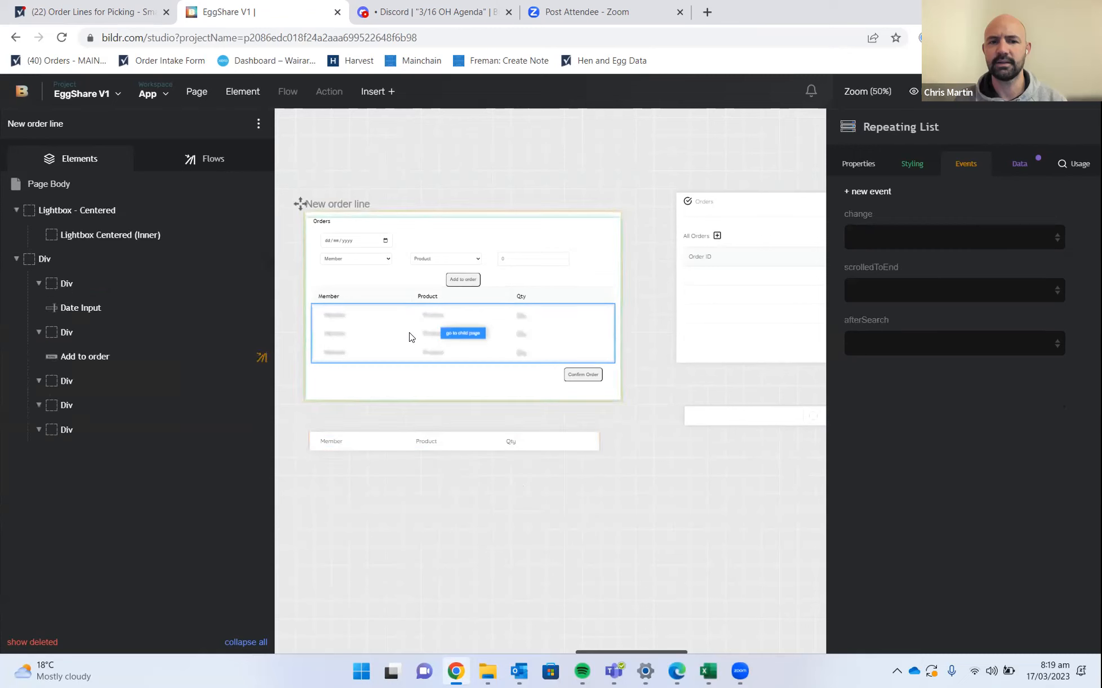
# Copy the Product select from the New order line form into the Content container of the Order input page
pyautogui.click(427, 269)
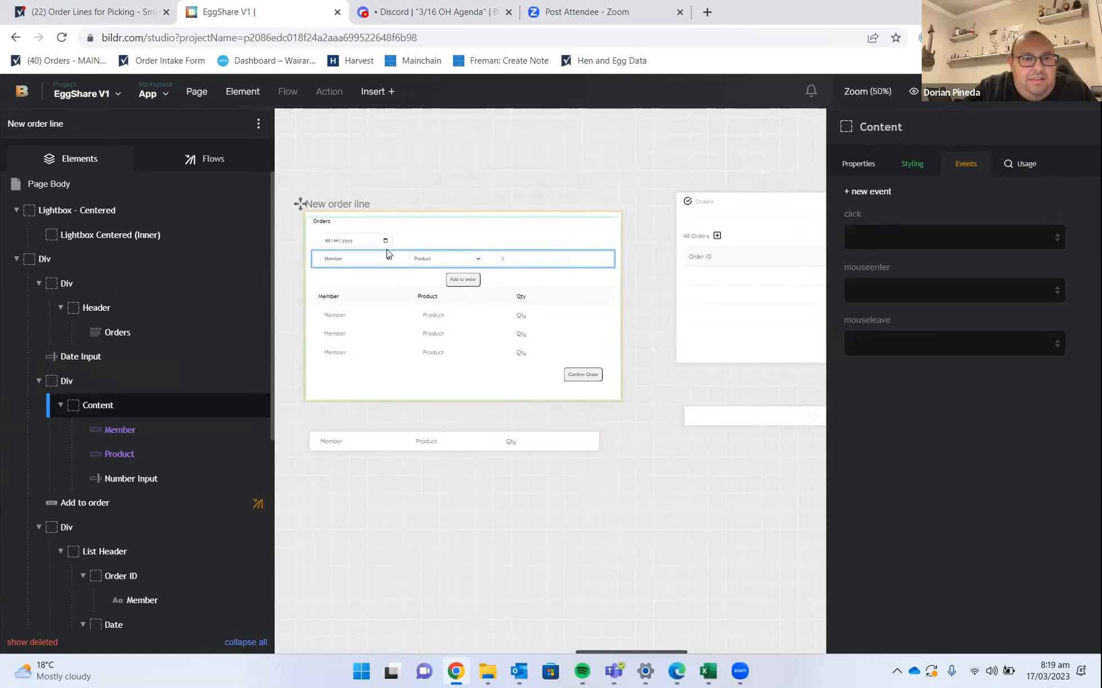
pyautogui.click(473, 260)
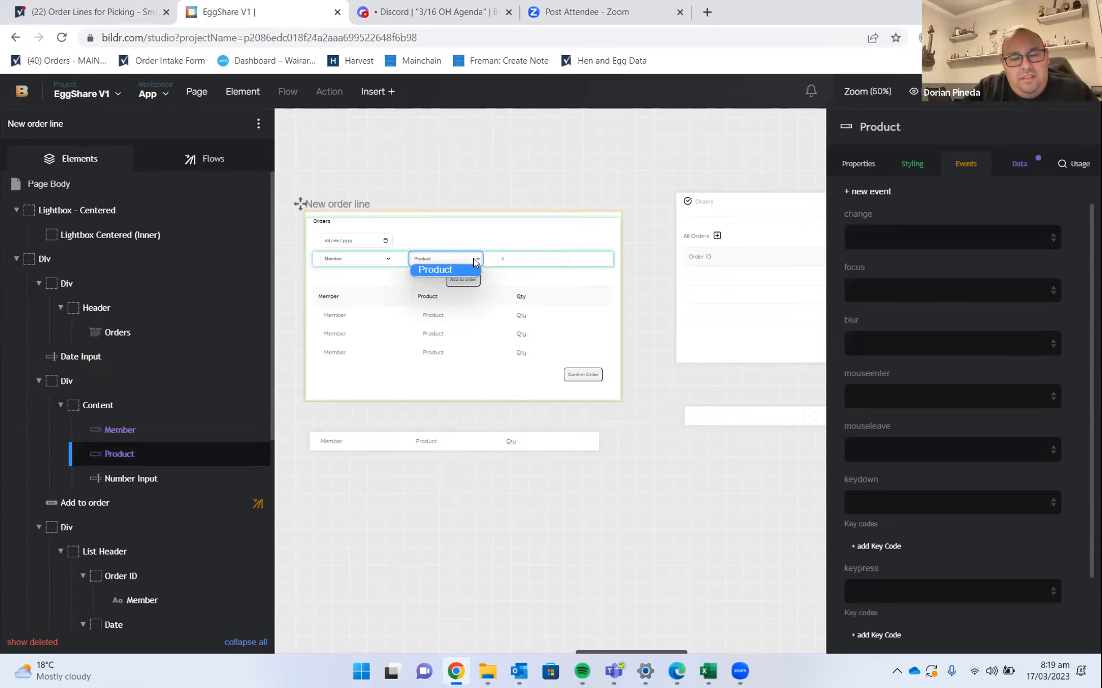
pyautogui.click(474, 260)
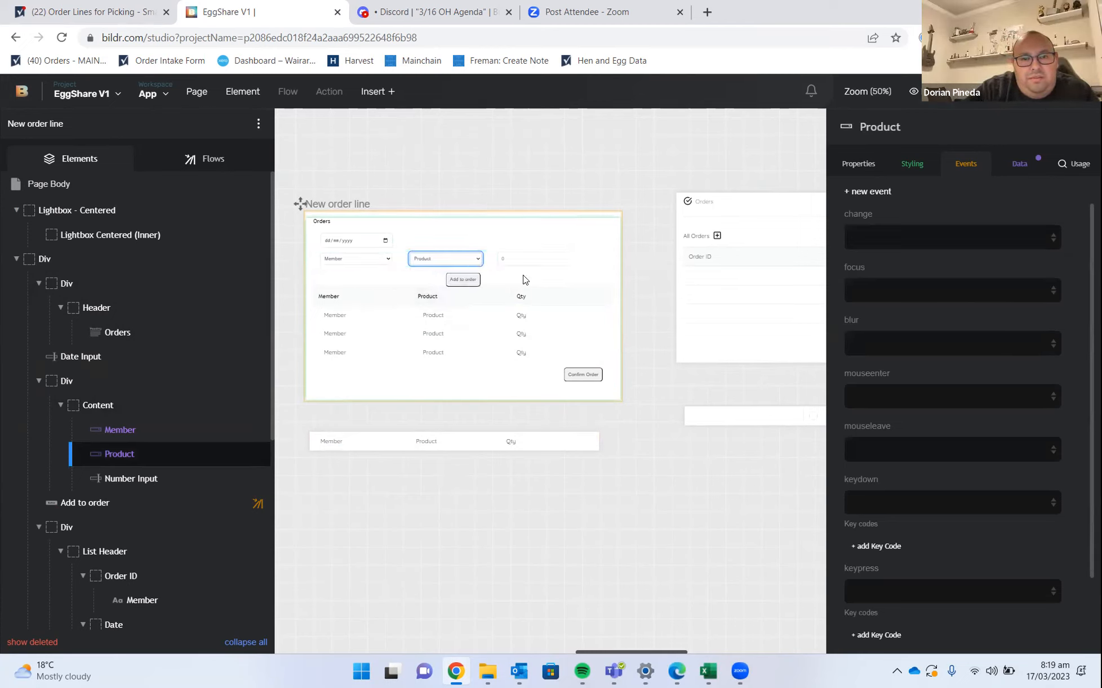
pyautogui.hotkey('ctrl', 'c')
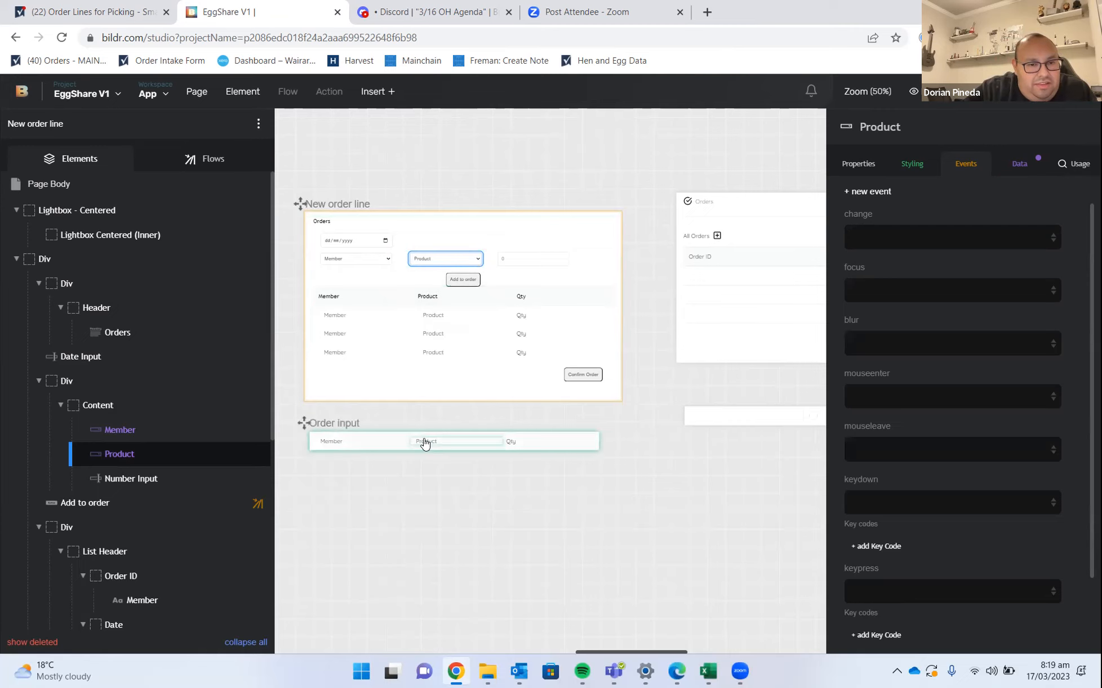
pyautogui.moveTo(98, 523)
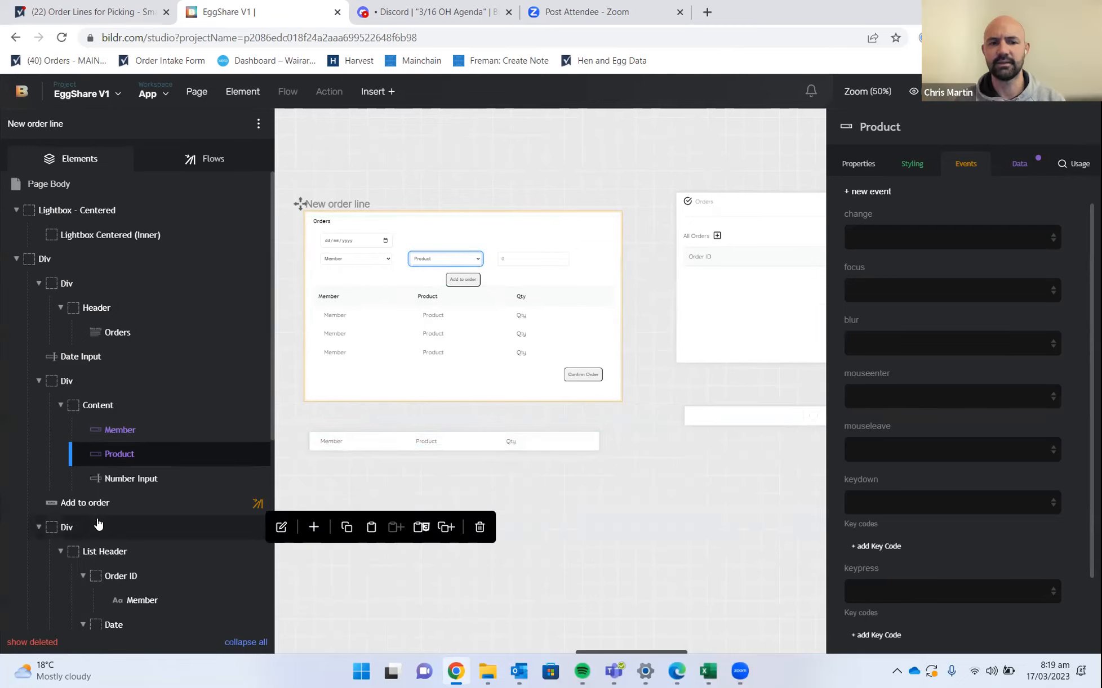
pyautogui.click(436, 446)
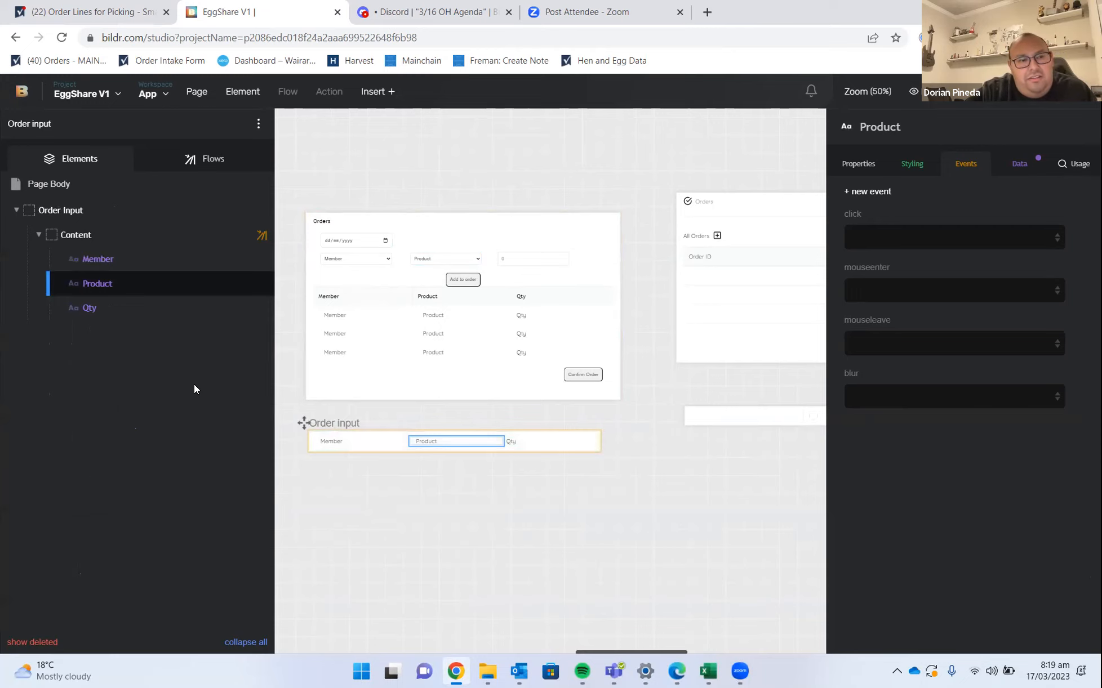
pyautogui.click(127, 235)
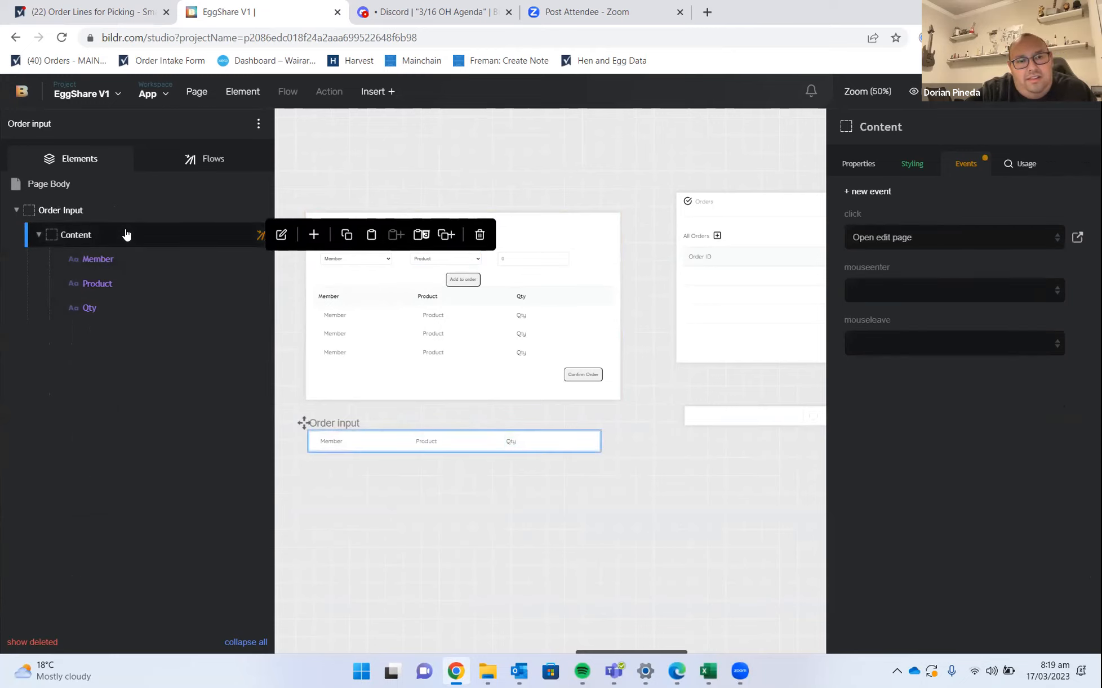
pyautogui.click(372, 235)
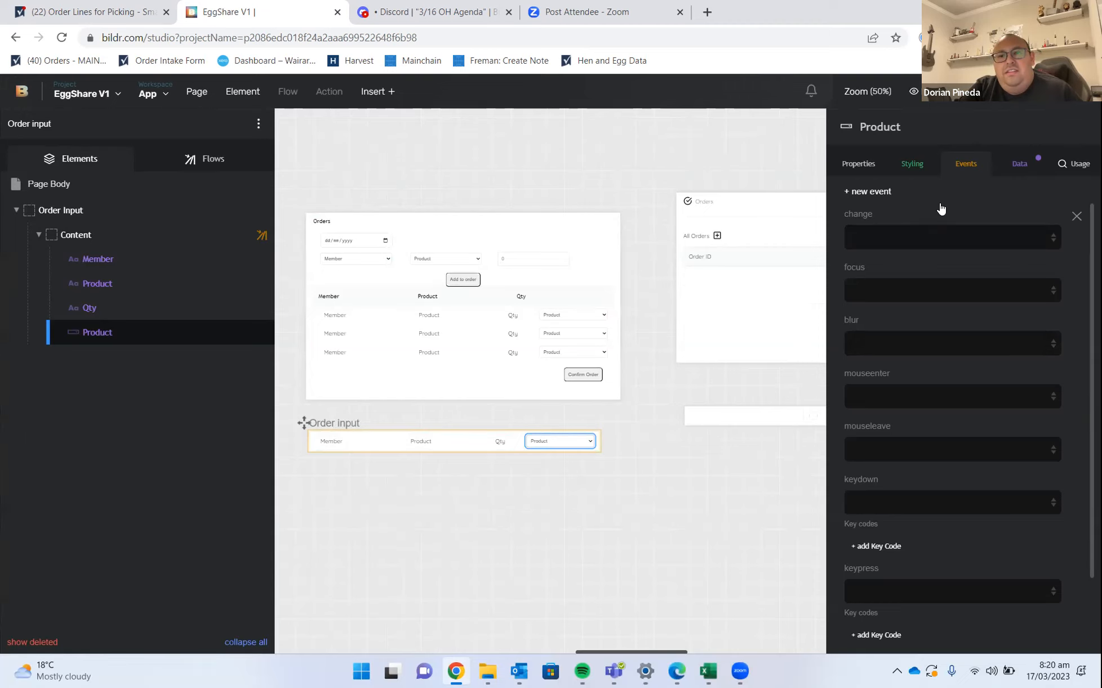
# Set the change event of the Product select on the Order input page to run the Auto Save flow
pyautogui.click(907, 241)
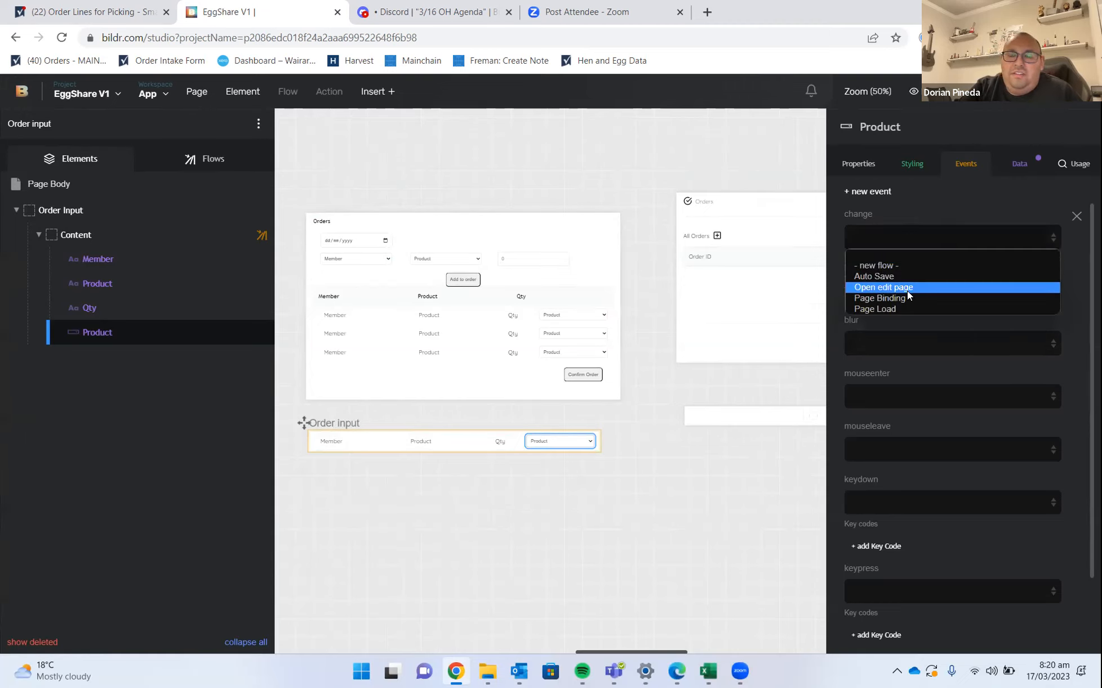
pyautogui.click(904, 276)
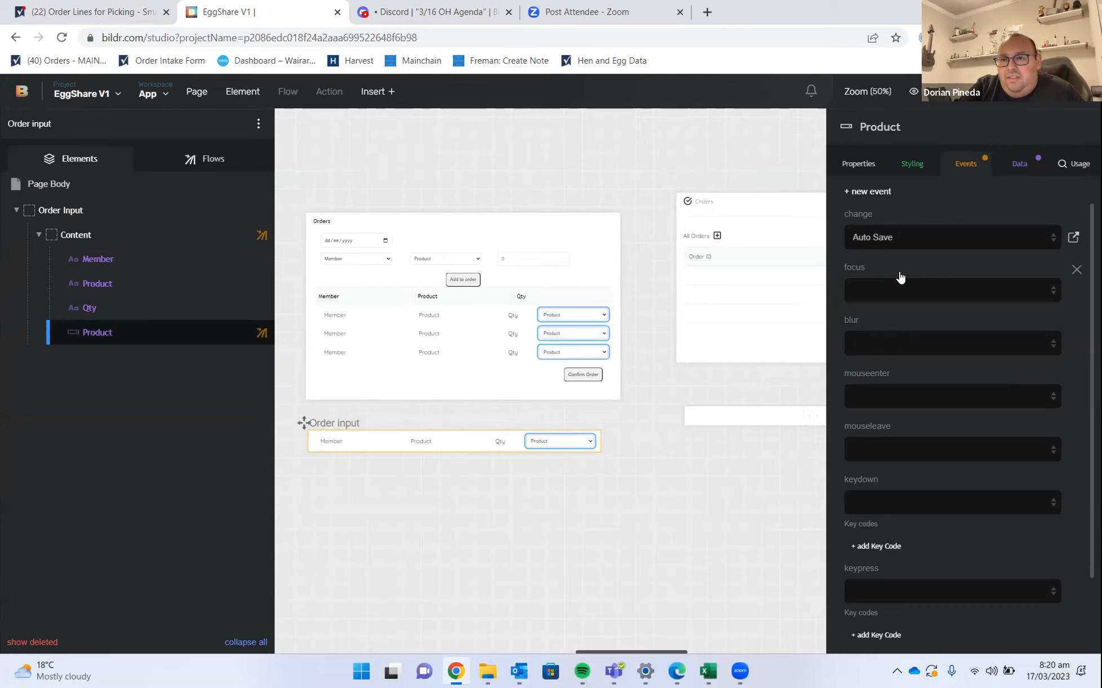
# Bind the record value of the Product select on the Order input page to the Product Name field of the Orders collection
pyautogui.click(1009, 171)
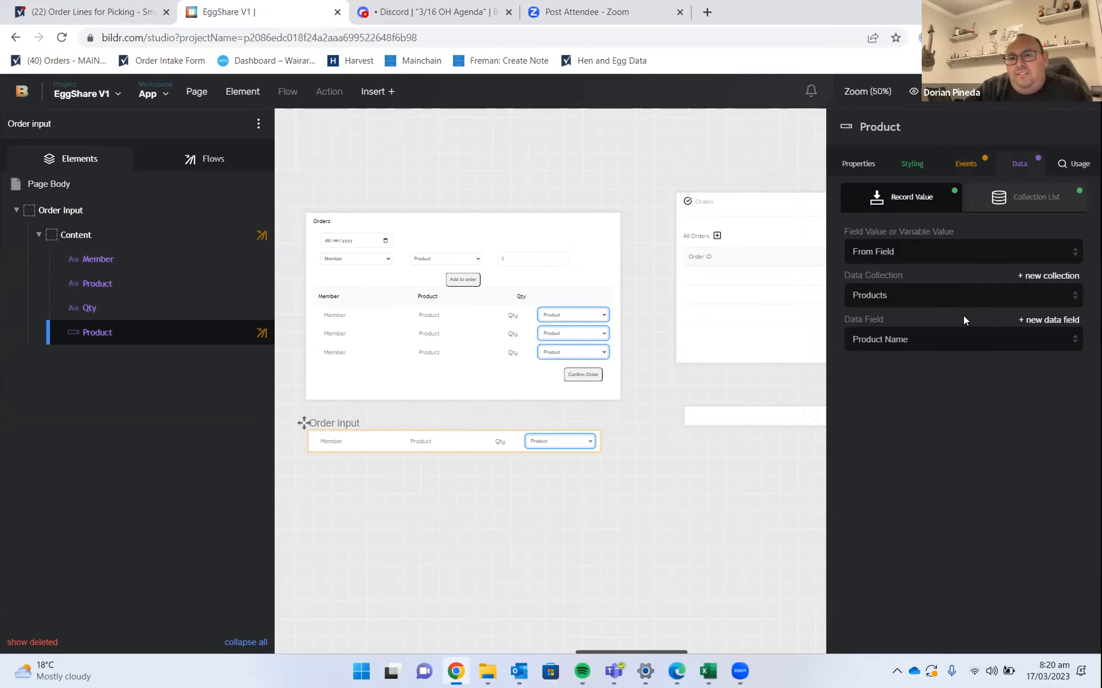
pyautogui.click(1030, 201)
pyautogui.click(930, 210)
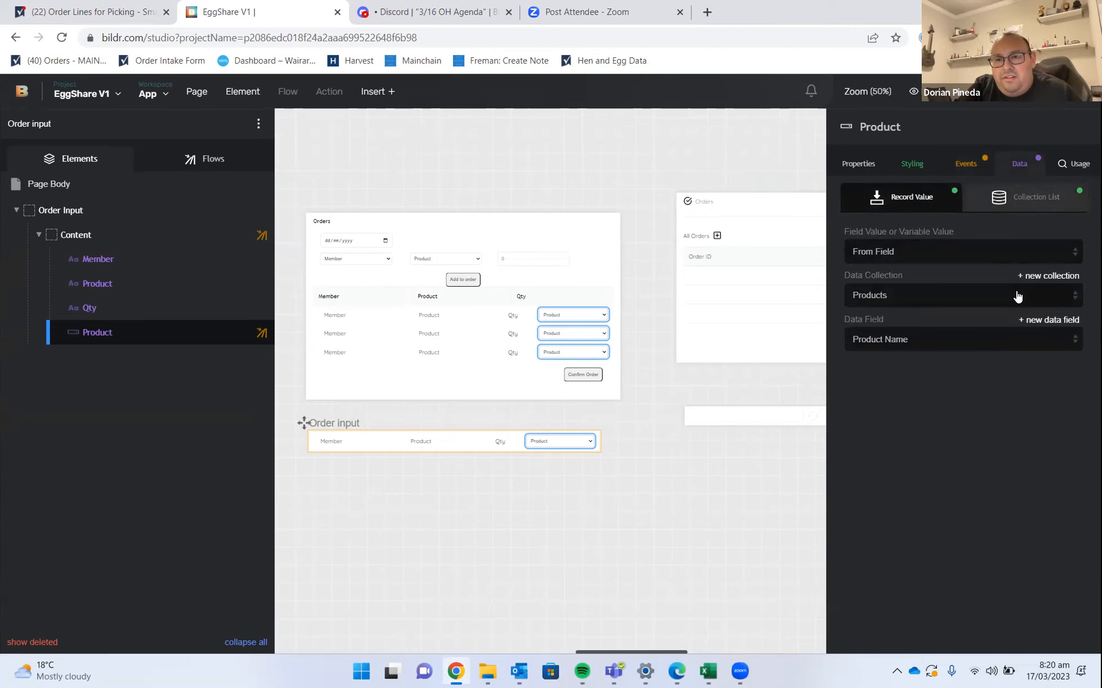
pyautogui.click(1014, 297)
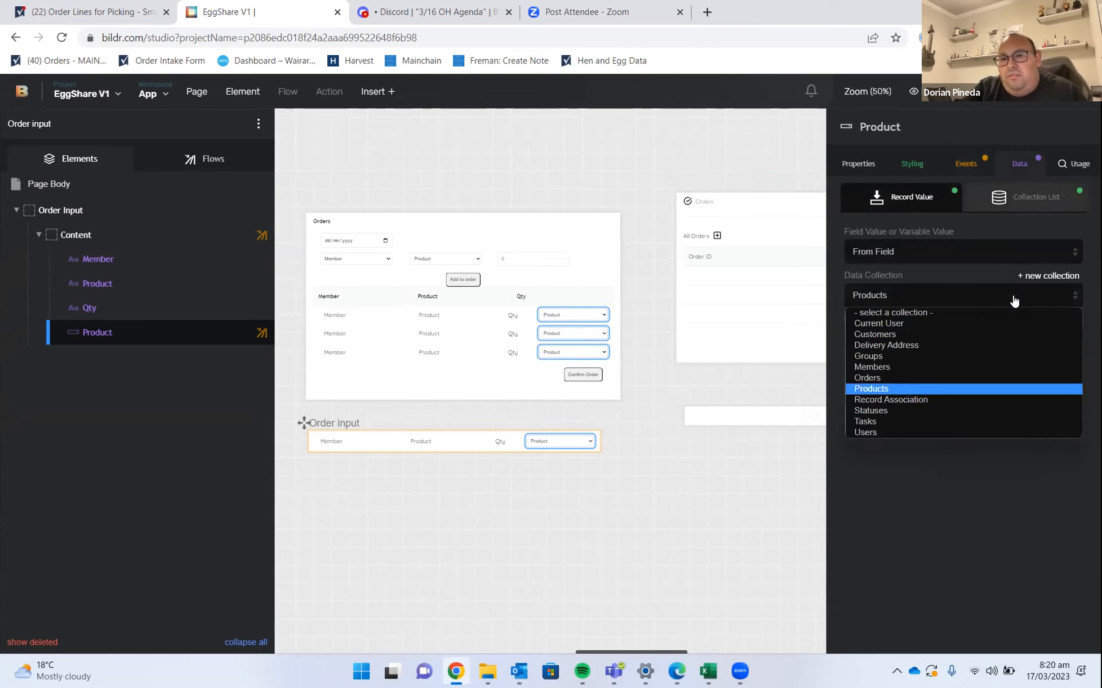
pyautogui.click(898, 376)
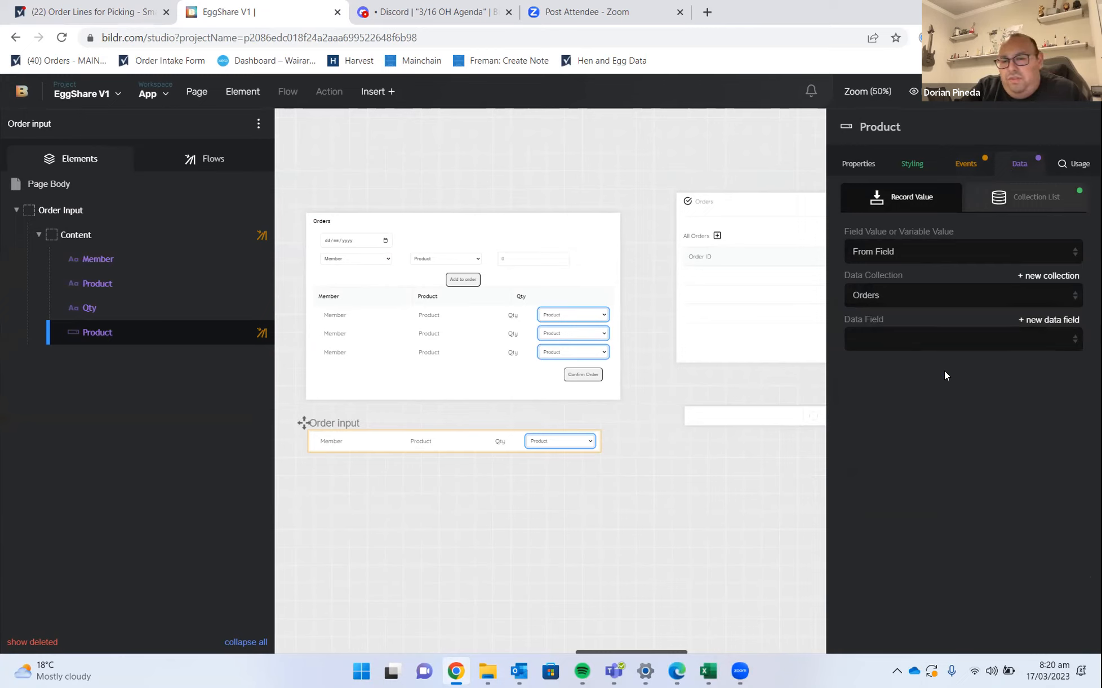
pyautogui.click(945, 339)
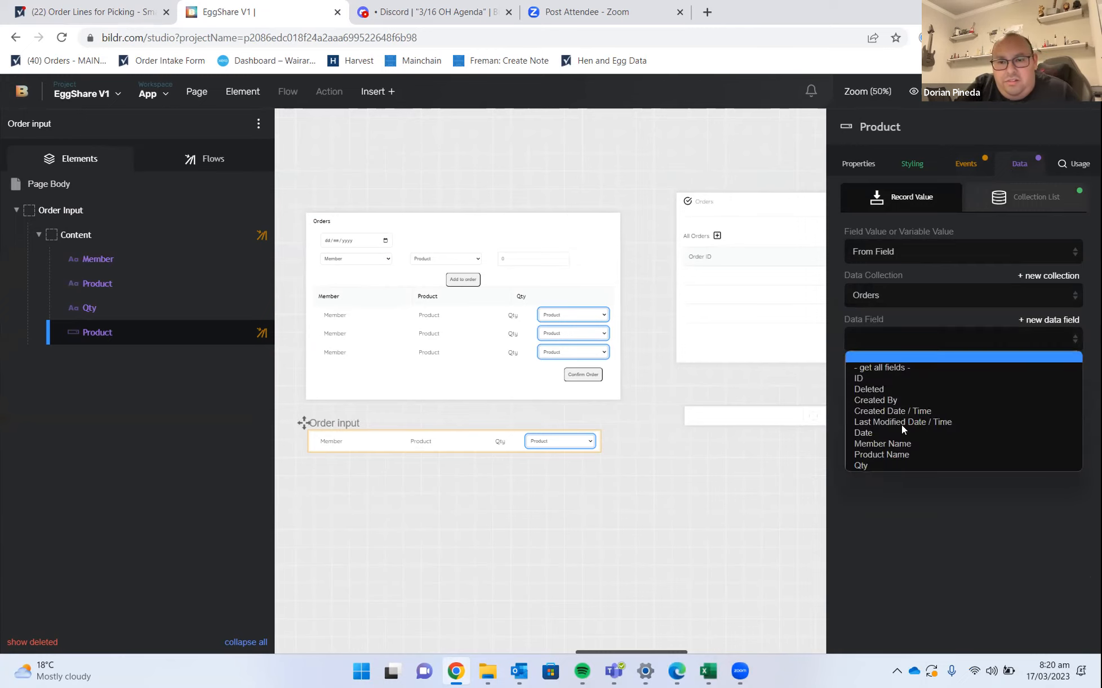
pyautogui.click(911, 453)
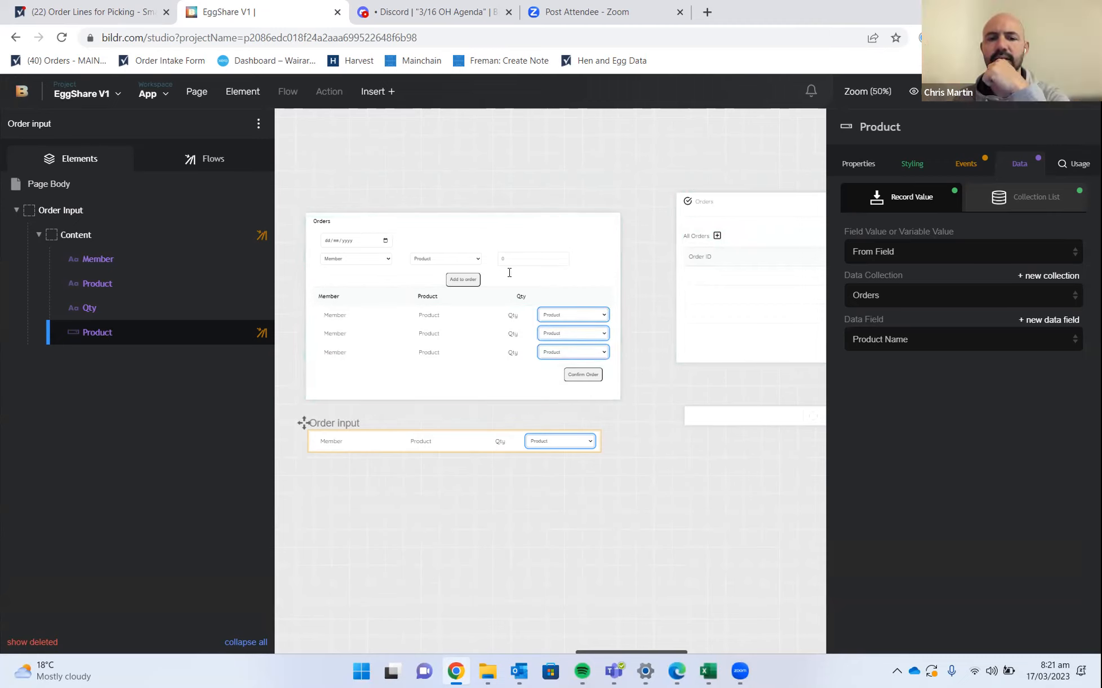
pyautogui.click(545, 258)
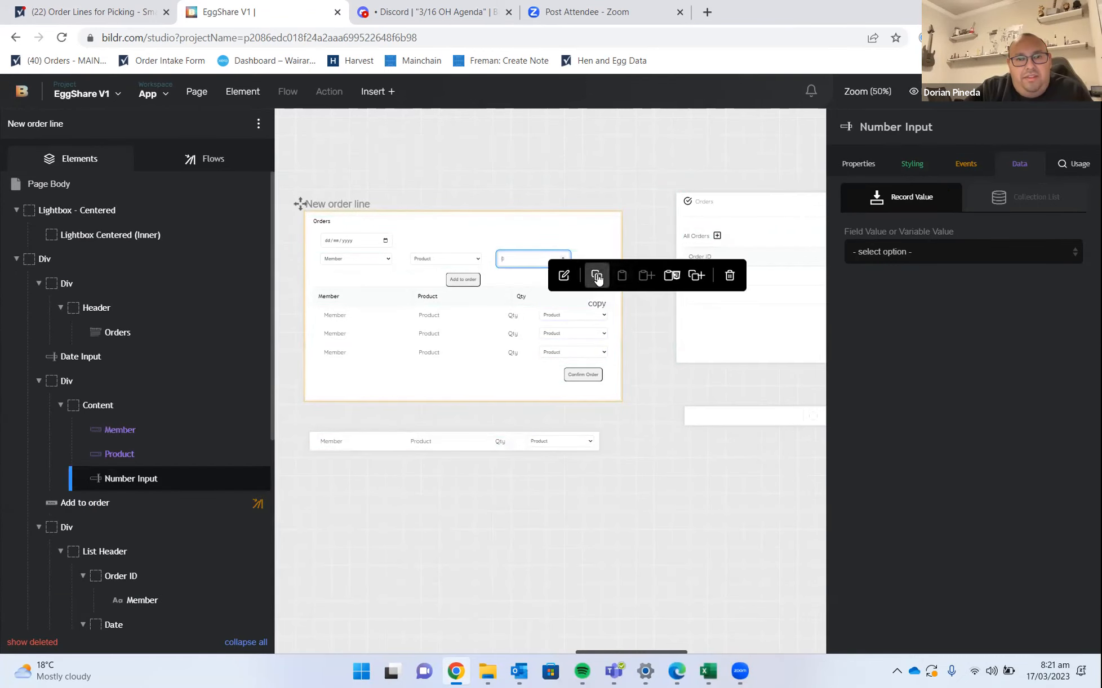
pyautogui.click(594, 276)
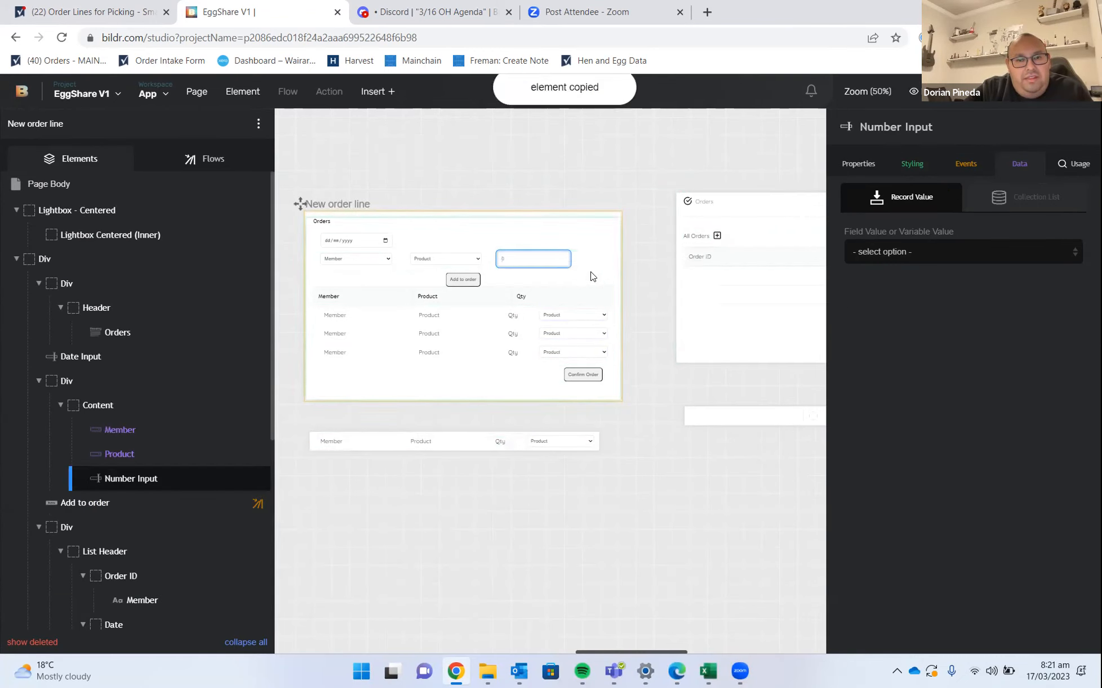
pyautogui.click(505, 442)
pyautogui.moveTo(126, 328)
pyautogui.rightClick(152, 242)
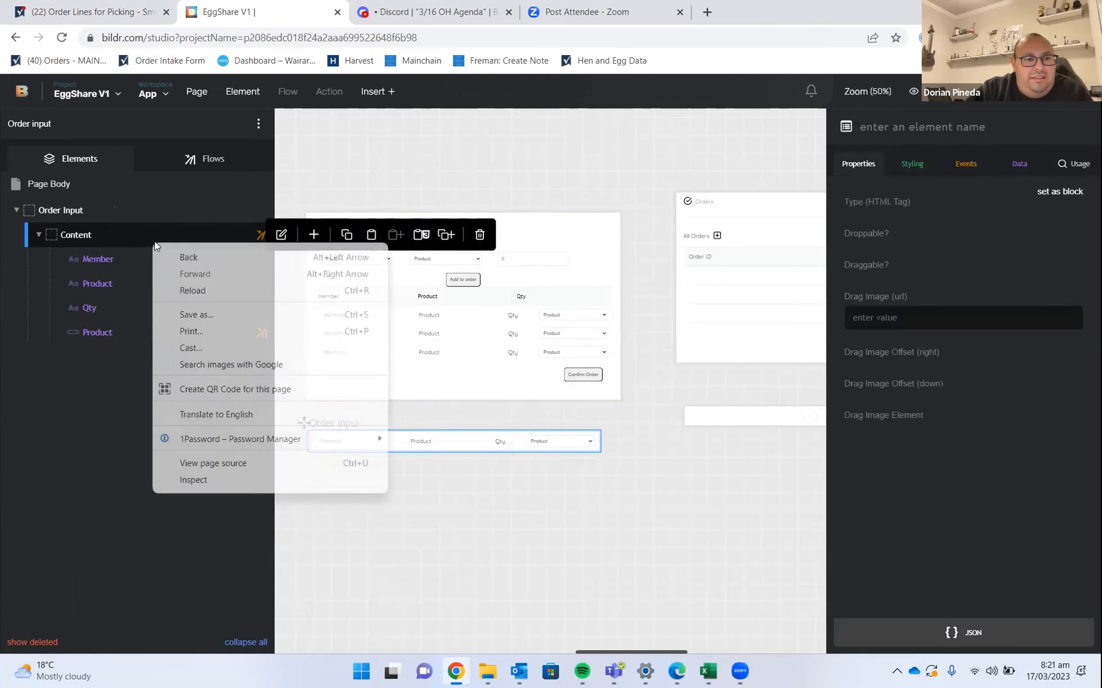
pyautogui.click(350, 237)
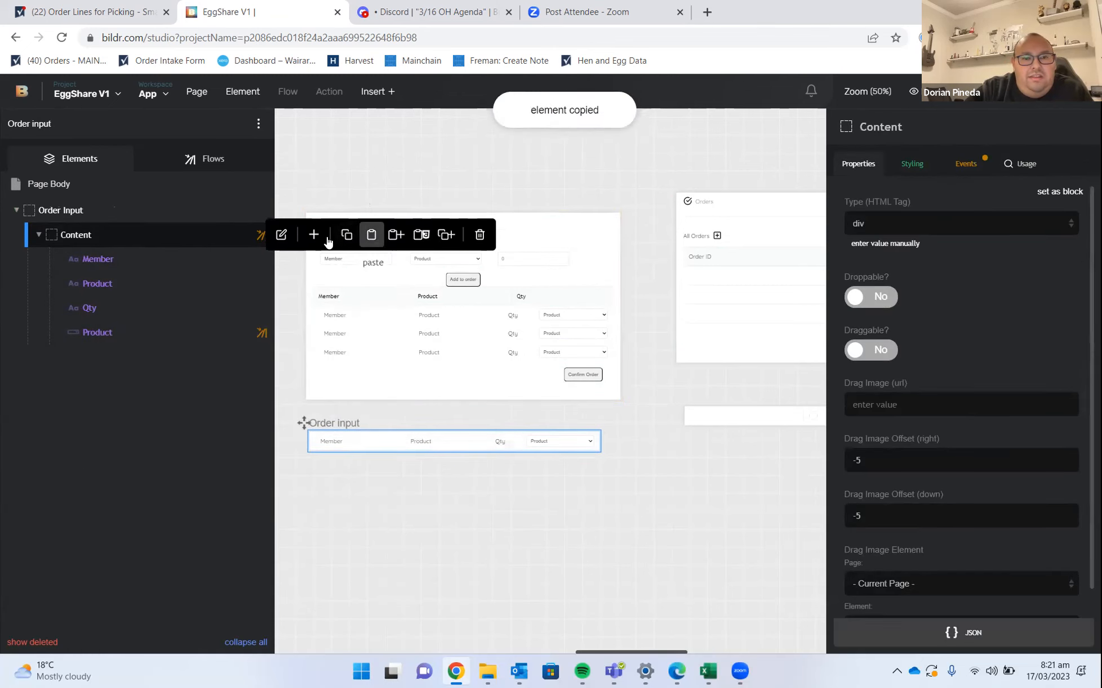
# Copy the Number Input from the New order line form into the Content container of the Order input page
pyautogui.click(557, 259)
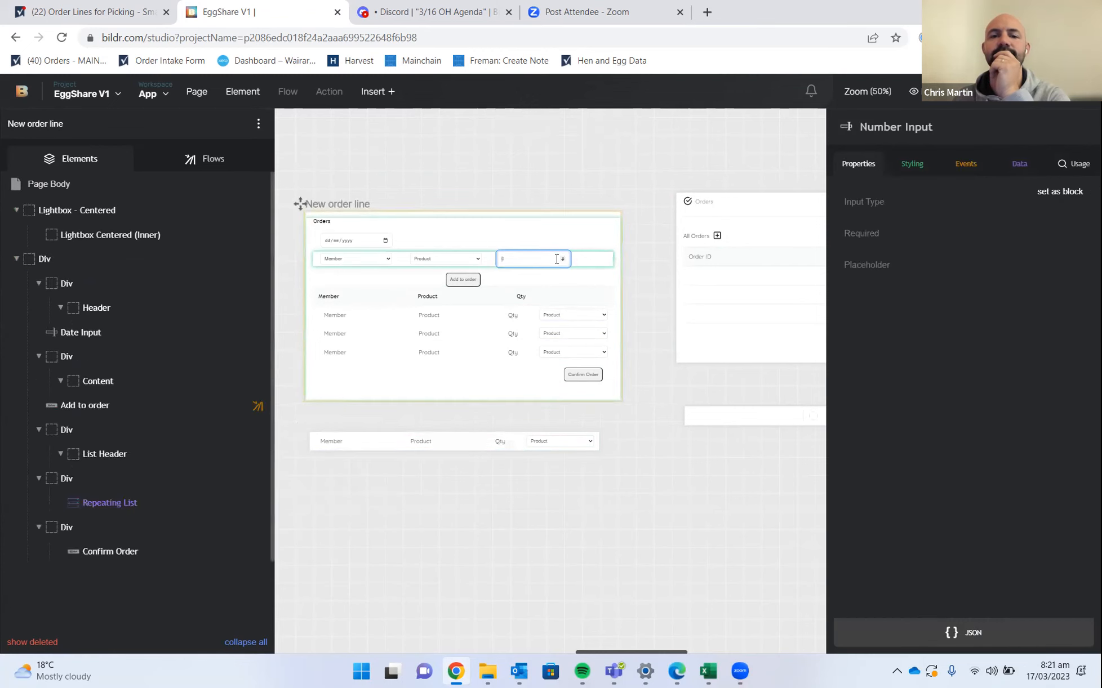
pyautogui.click(601, 278)
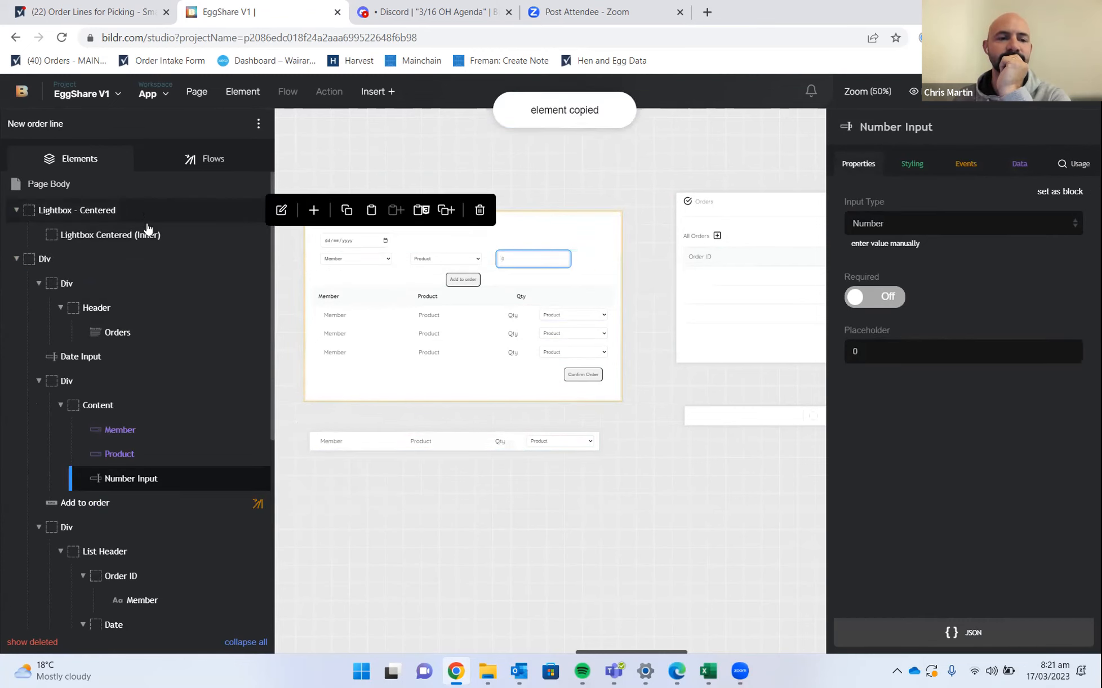
pyautogui.moveTo(150, 481)
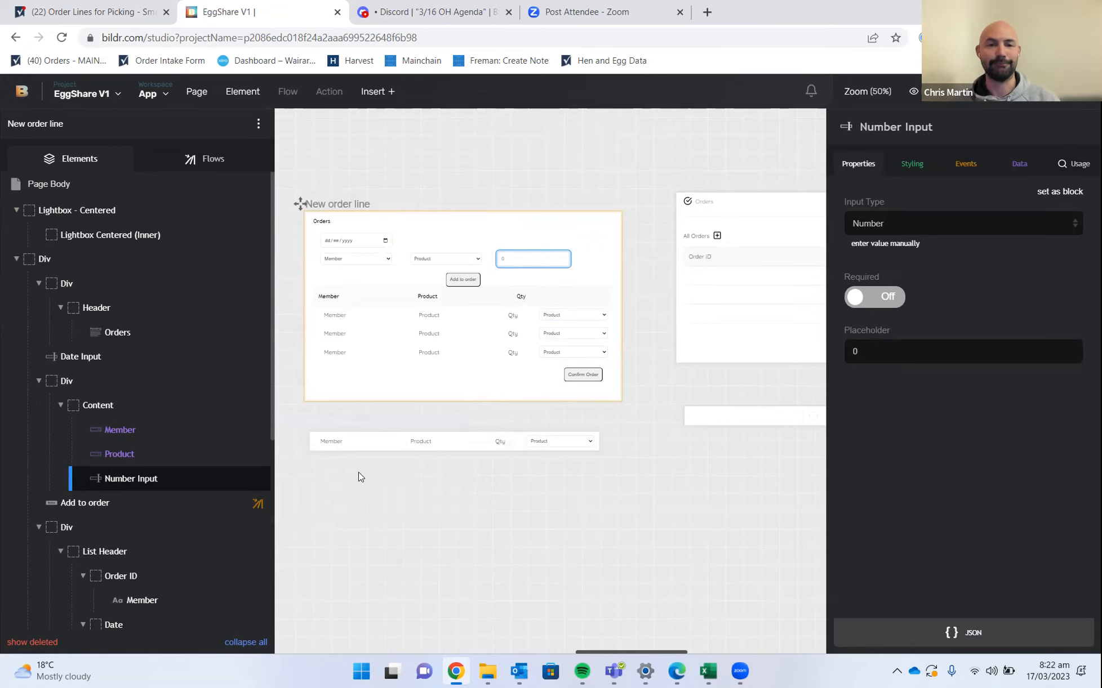
pyautogui.click(505, 447)
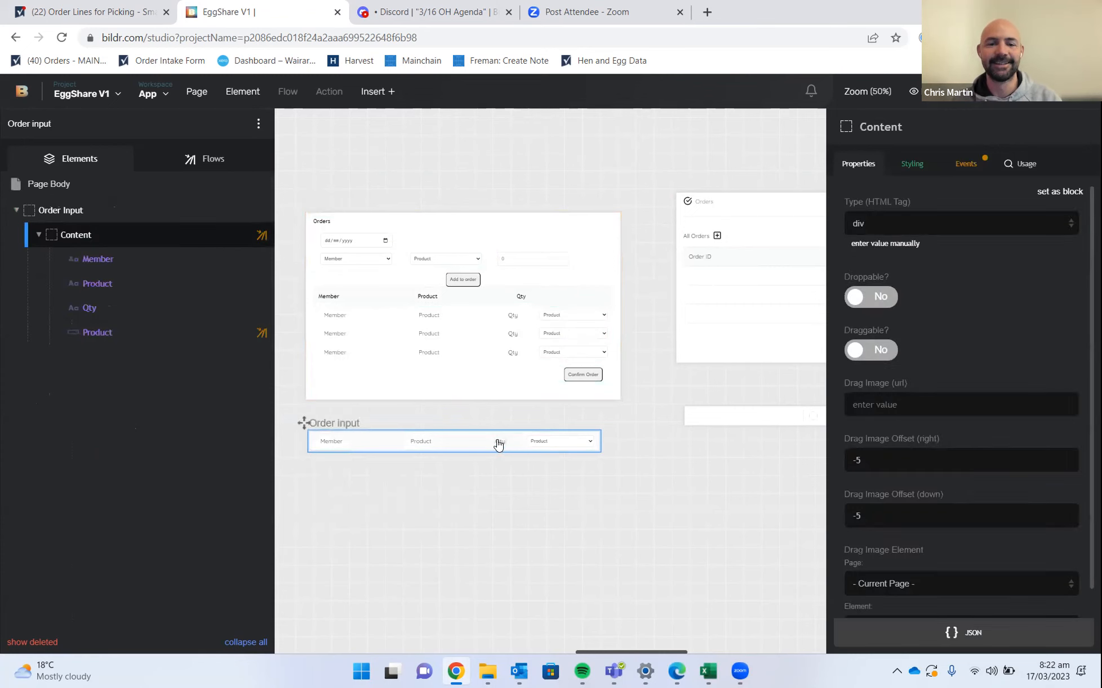
pyautogui.moveTo(124, 242)
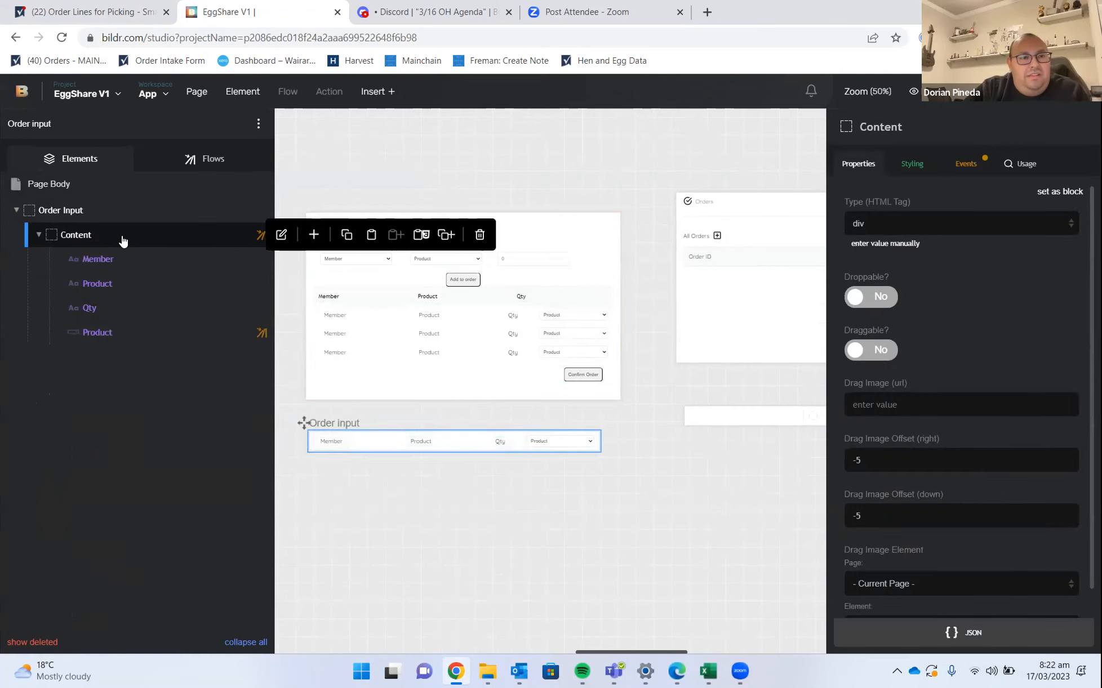
pyautogui.click(375, 237)
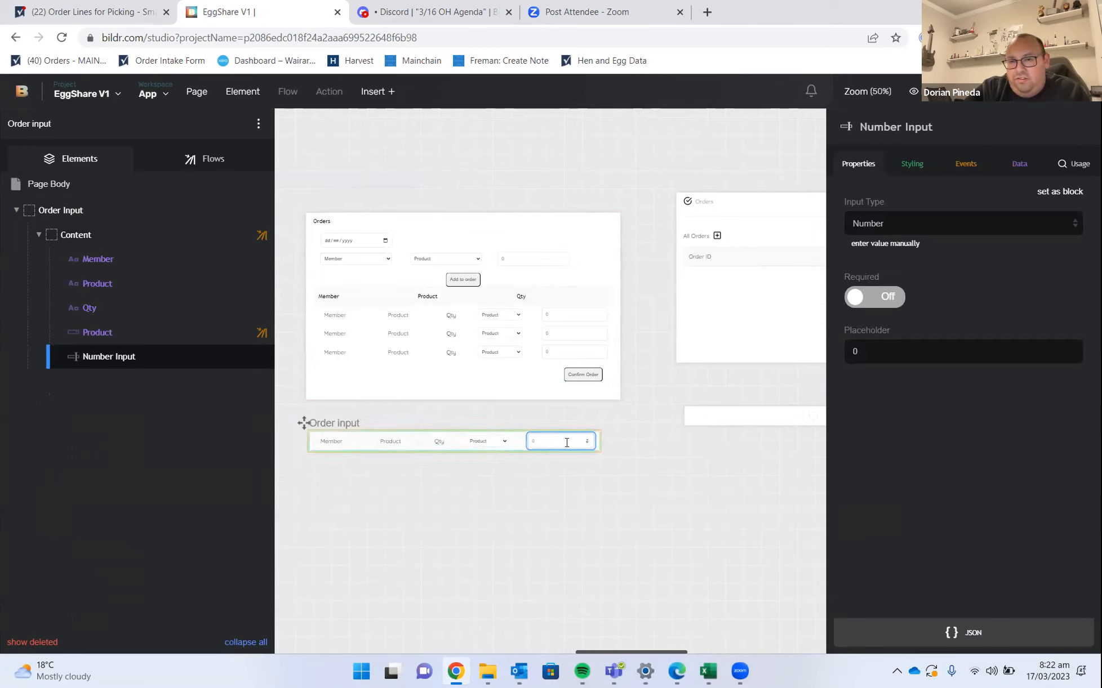
# Set the change event of the copied Number Input to run the Auto Save flow
pyautogui.click(971, 167)
pyautogui.click(954, 236)
pyautogui.click(922, 276)
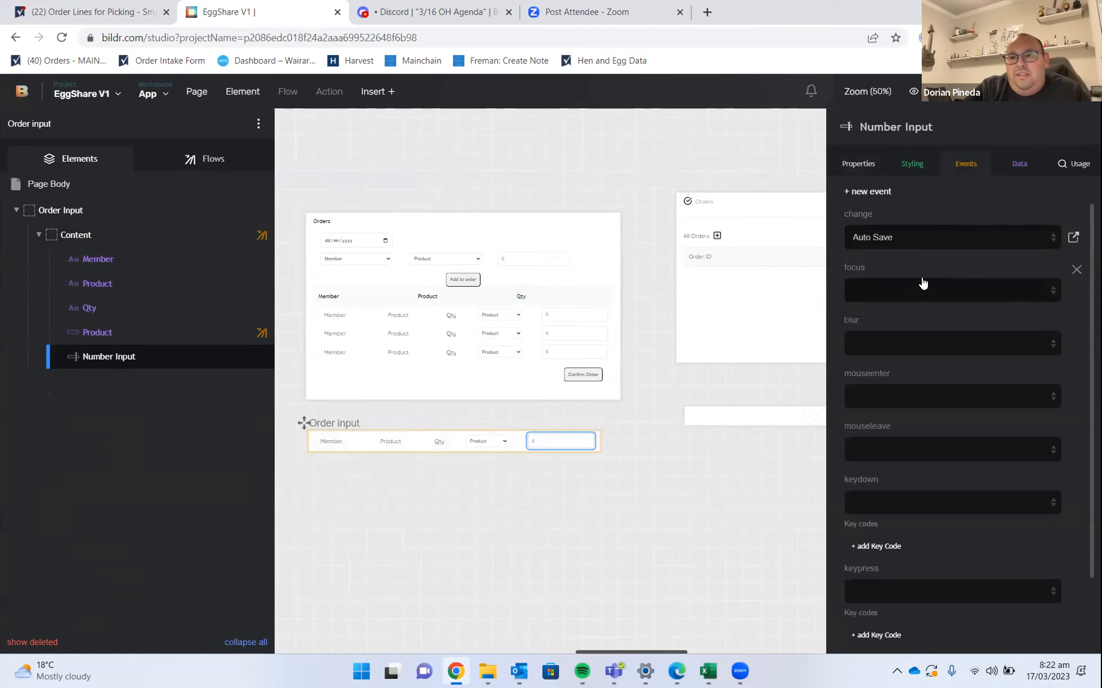
# Bind the Number Input's record value from field to Qty in the Orders collection
pyautogui.click(1003, 175)
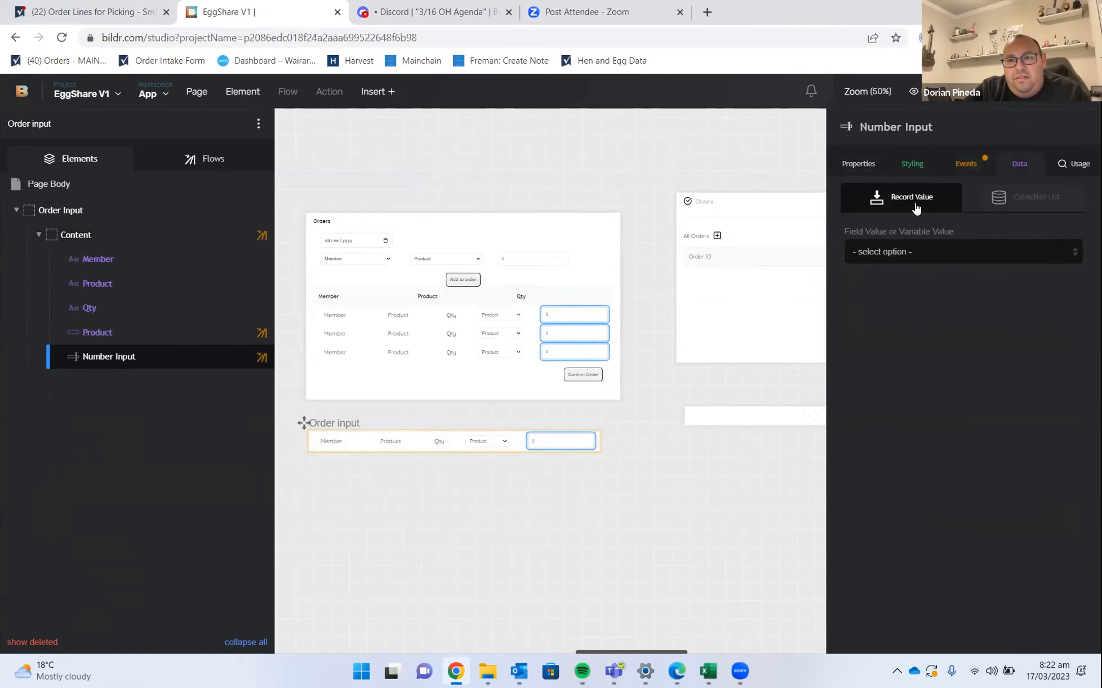
pyautogui.click(907, 251)
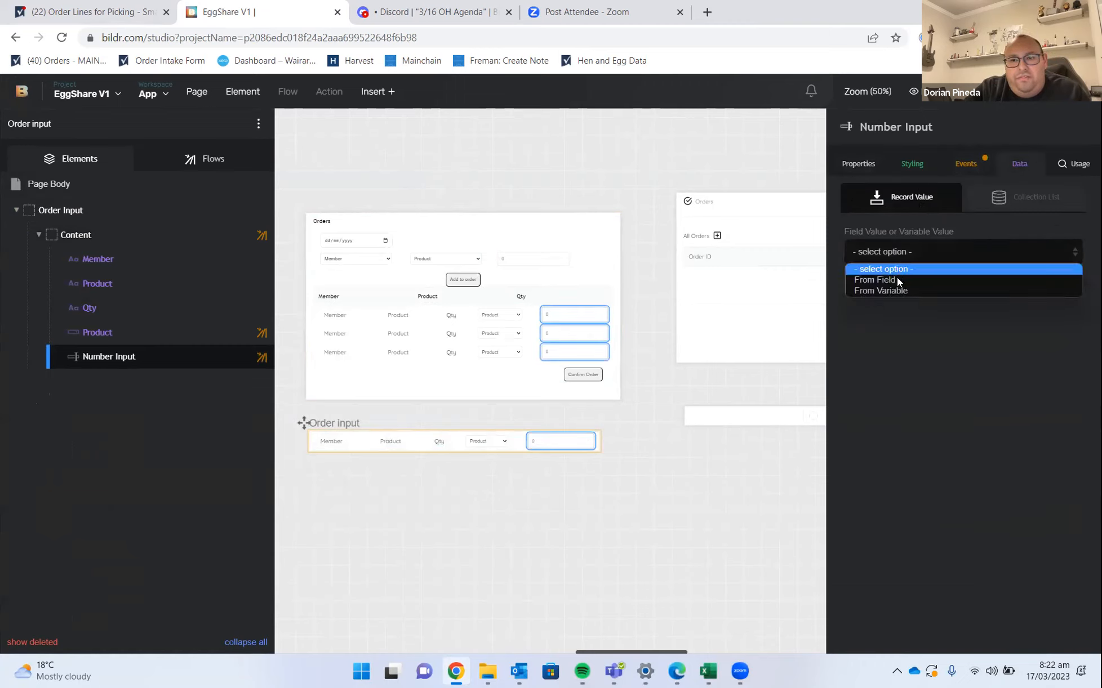
pyautogui.click(894, 280)
pyautogui.click(914, 295)
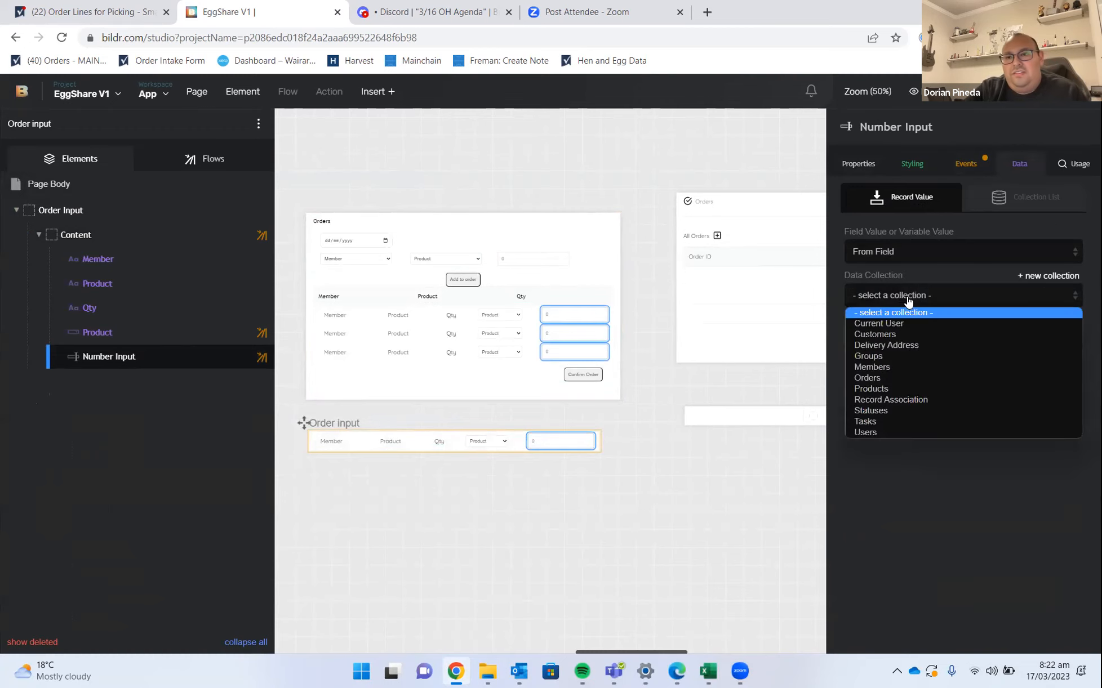
pyautogui.click(891, 378)
pyautogui.click(915, 339)
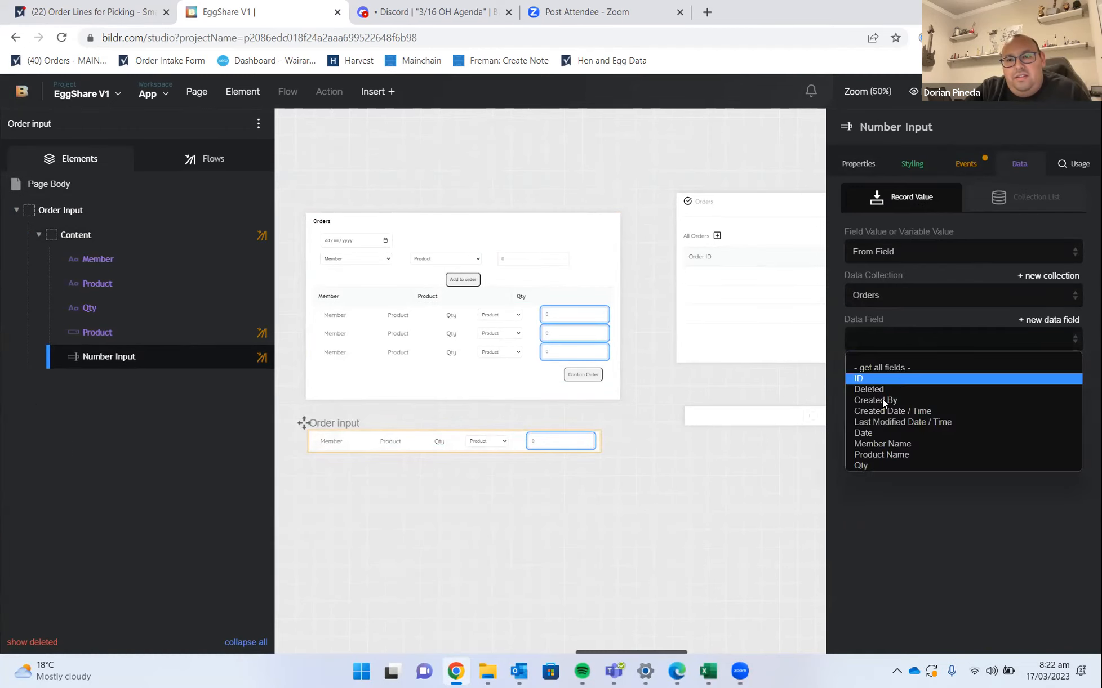
pyautogui.click(882, 465)
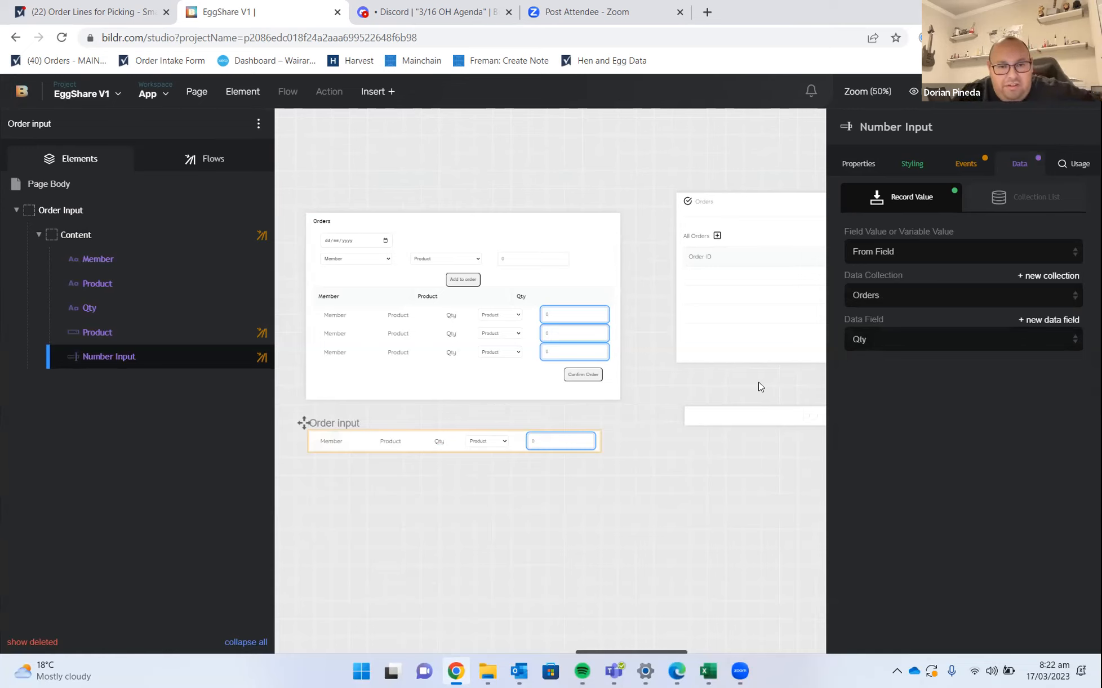
# Delete the static Qty and Product texts from the Content container of the Order input page
pyautogui.click(441, 448)
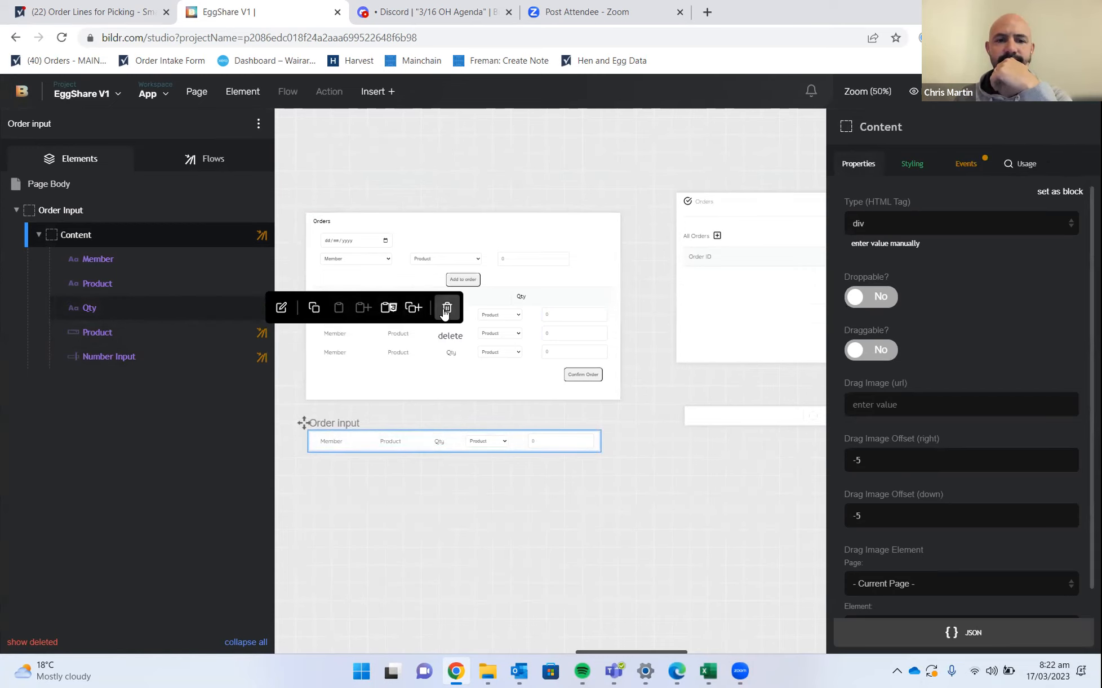
pyautogui.click(447, 309)
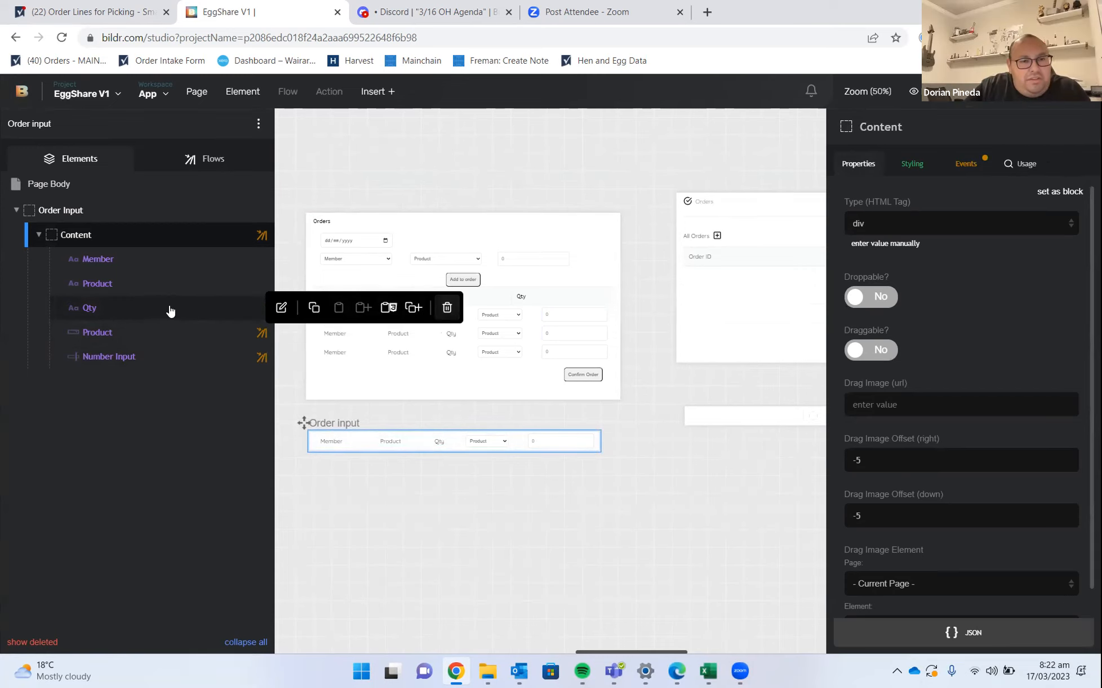
pyautogui.click(150, 286)
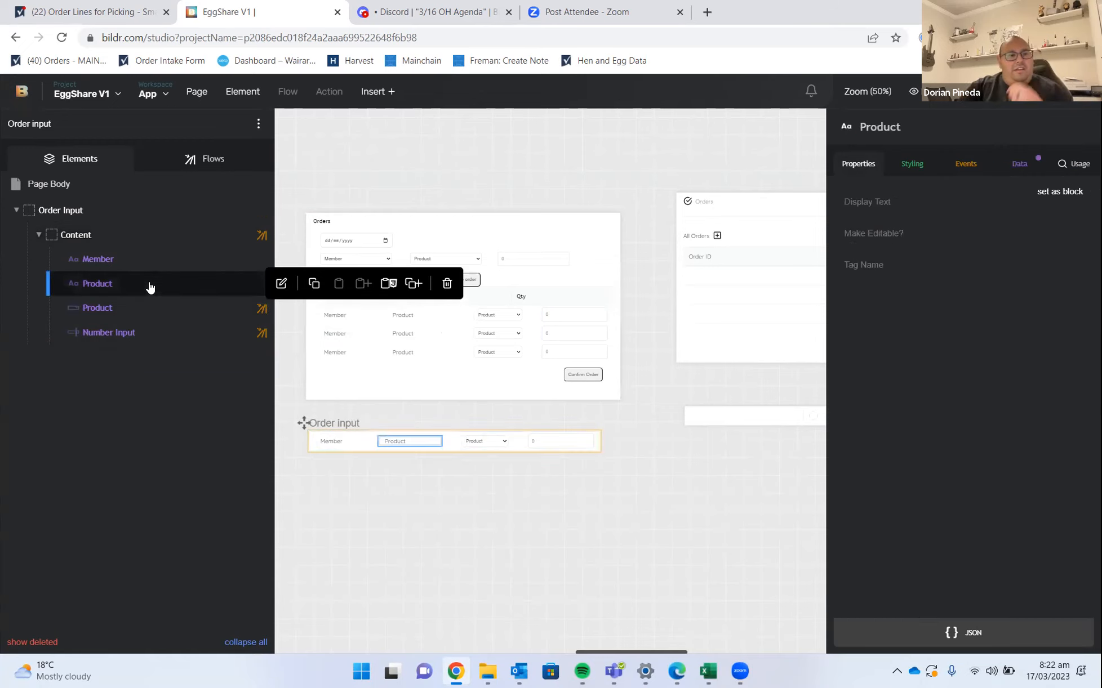
pyautogui.click(444, 288)
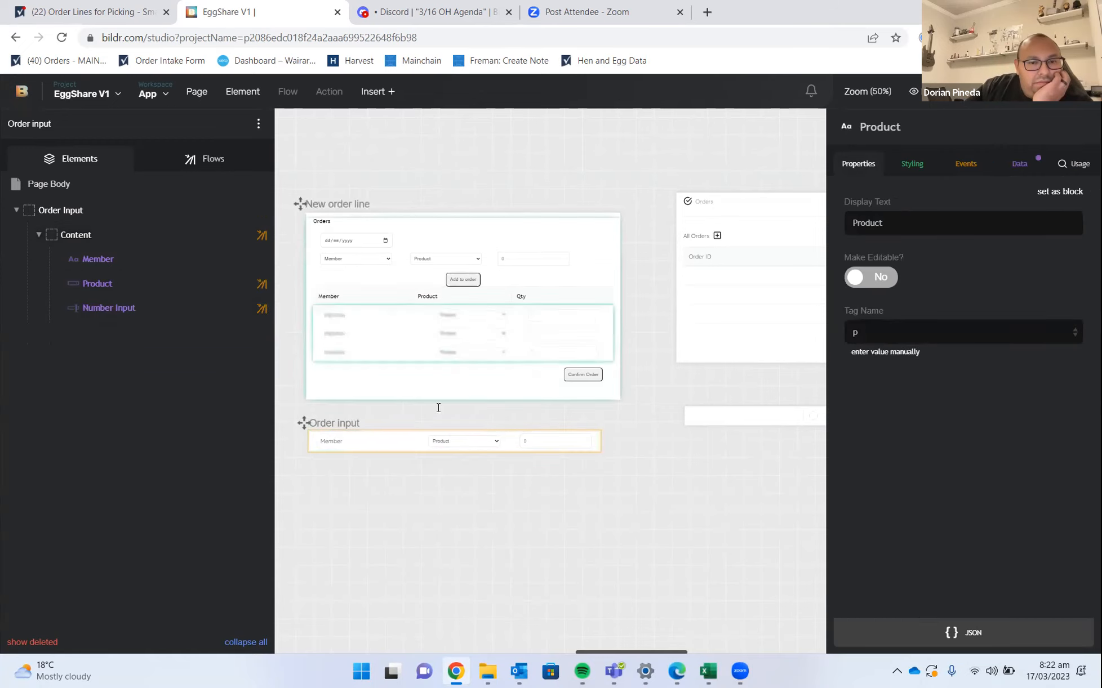
pyautogui.moveTo(131, 287); pyautogui.dragTo(124, 316)
pyautogui.moveTo(59, 307); pyautogui.dragTo(156, 270)
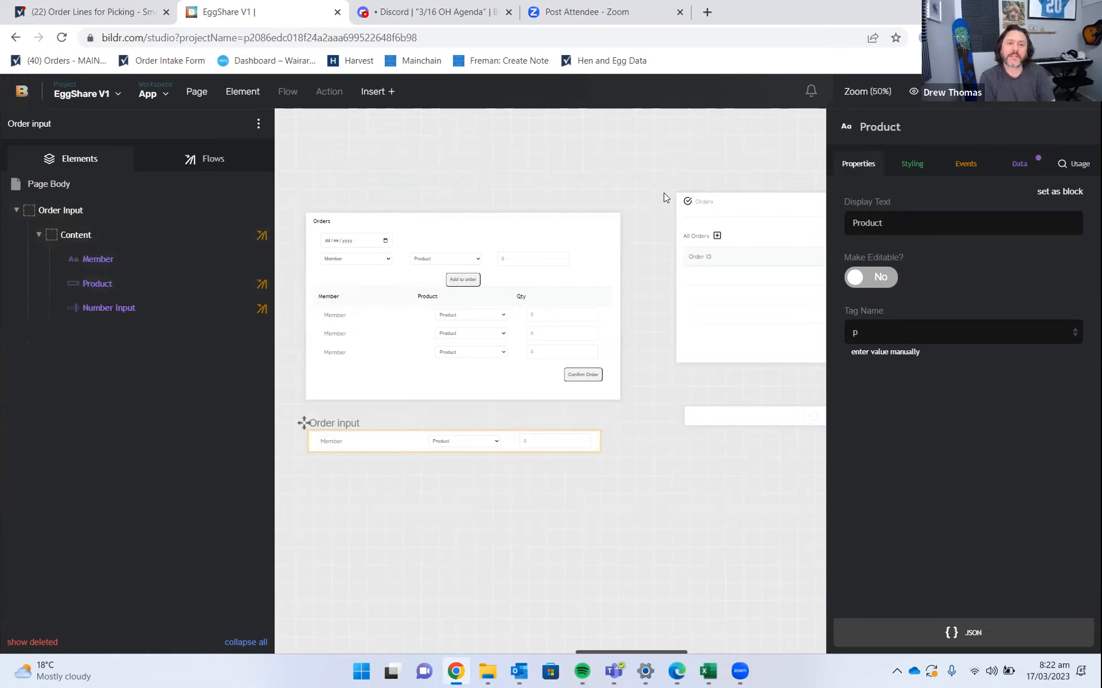
# Preview the /neworderline route, change the first order line's product to Free Range Size 6, and reload the page to test auto-saving
pyautogui.click(929, 91)
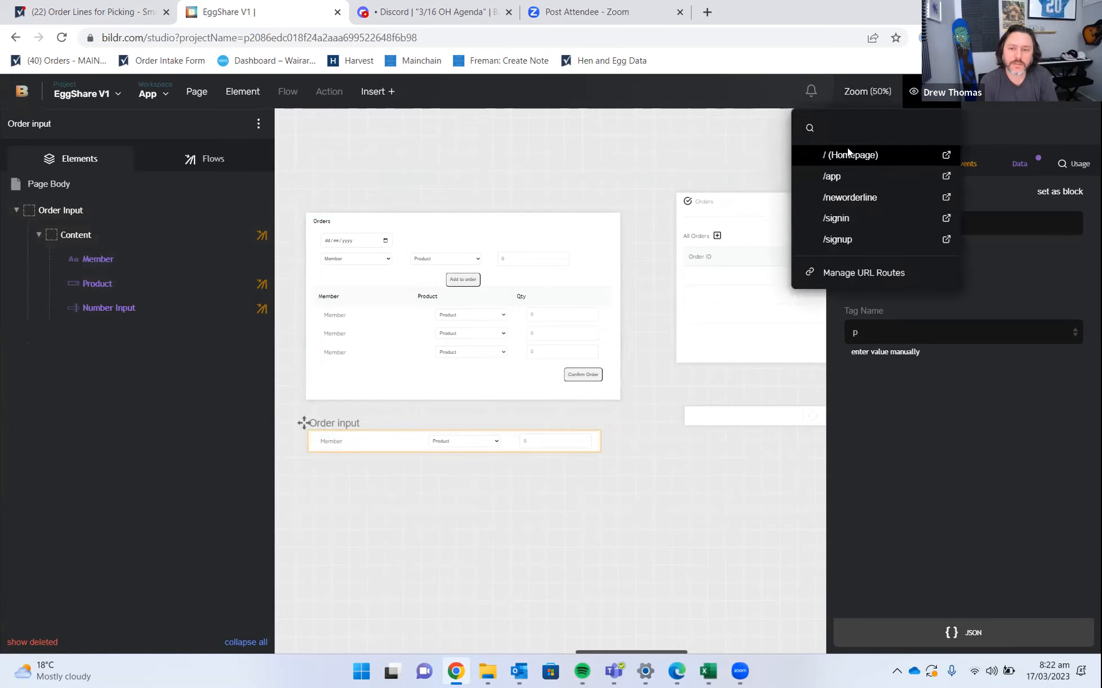
pyautogui.click(861, 197)
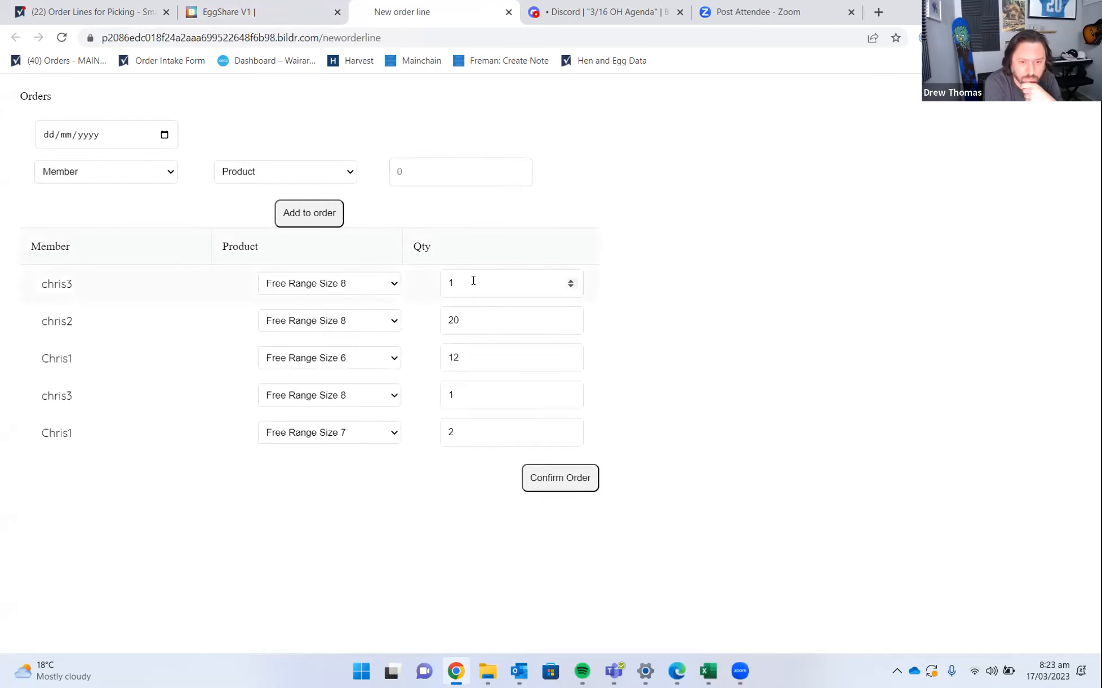
pyautogui.click(351, 288)
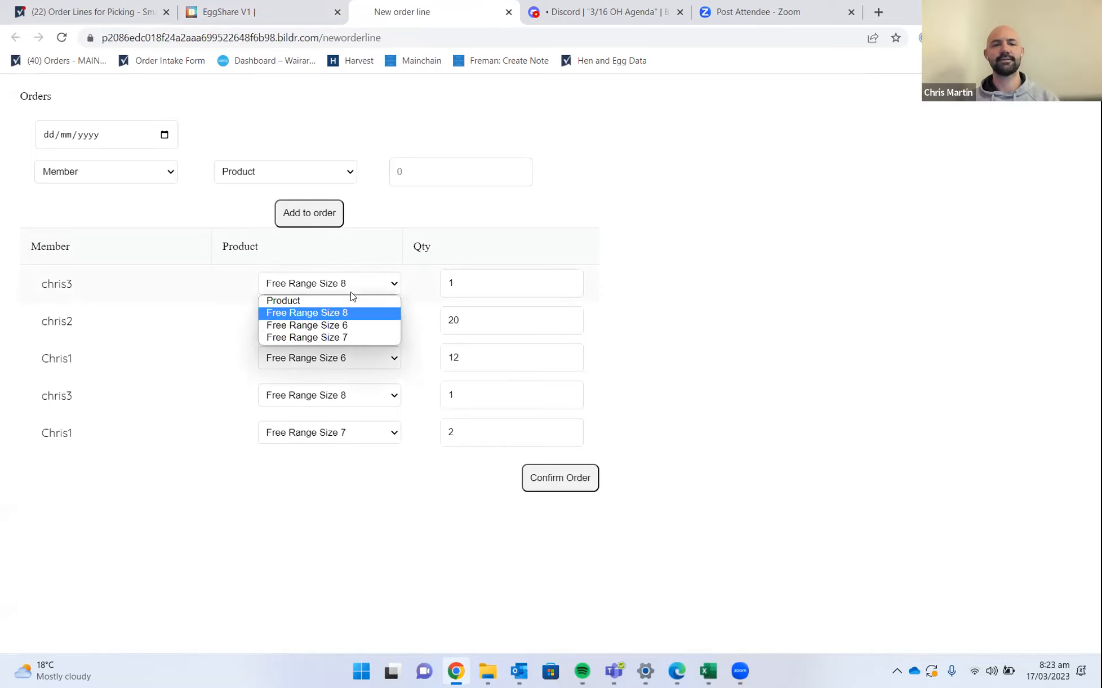
pyautogui.click(337, 325)
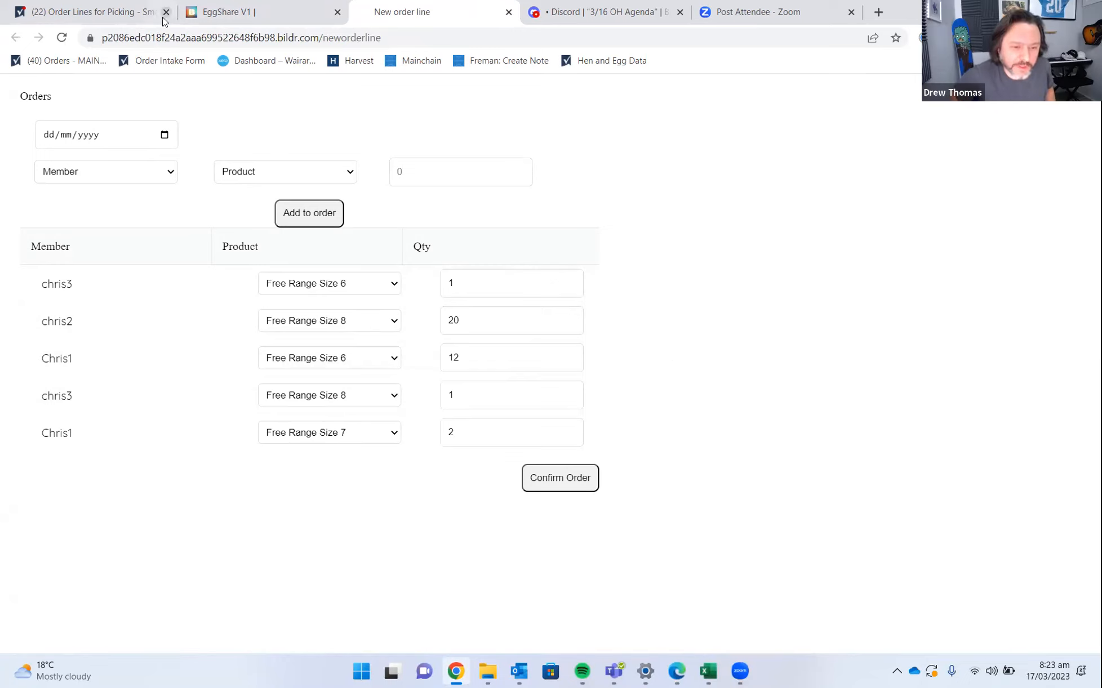
pyautogui.click(61, 37)
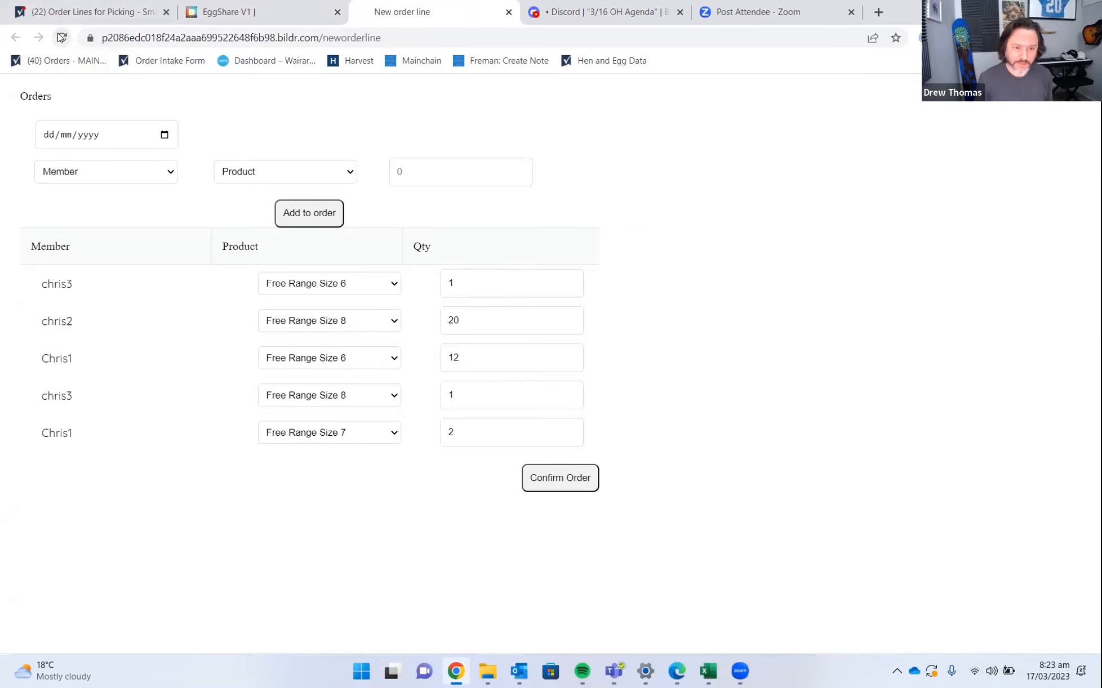
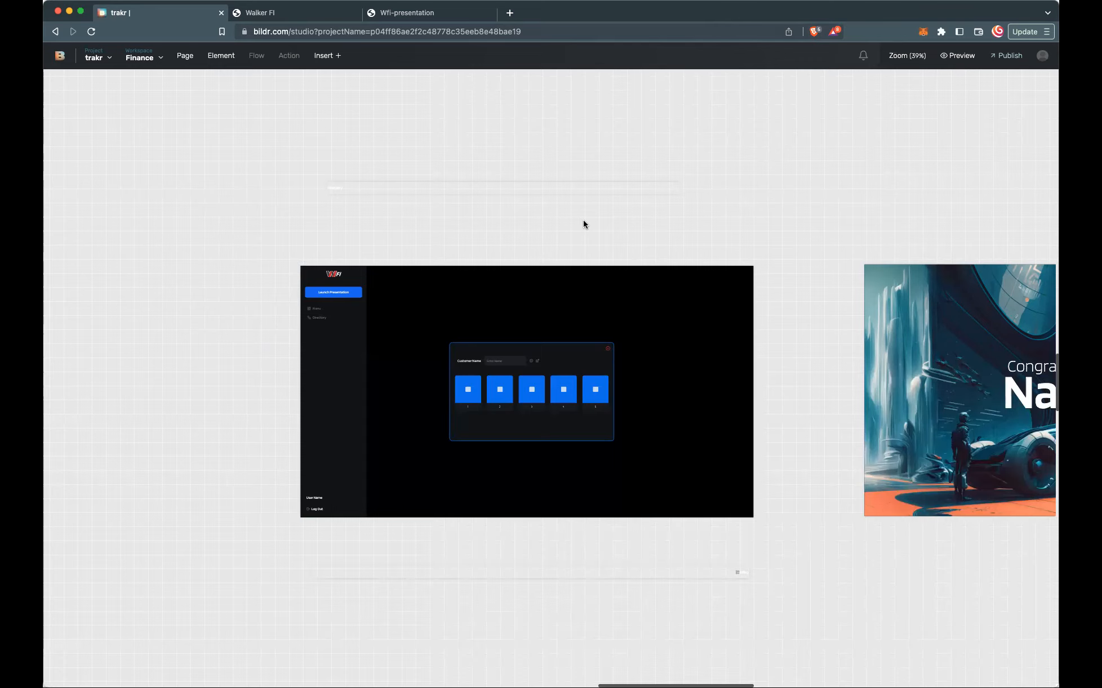
# Switch from the trakr project to the Walker FI preview and launch the presentation setup
pyautogui.hscroll(2, 583, 224)
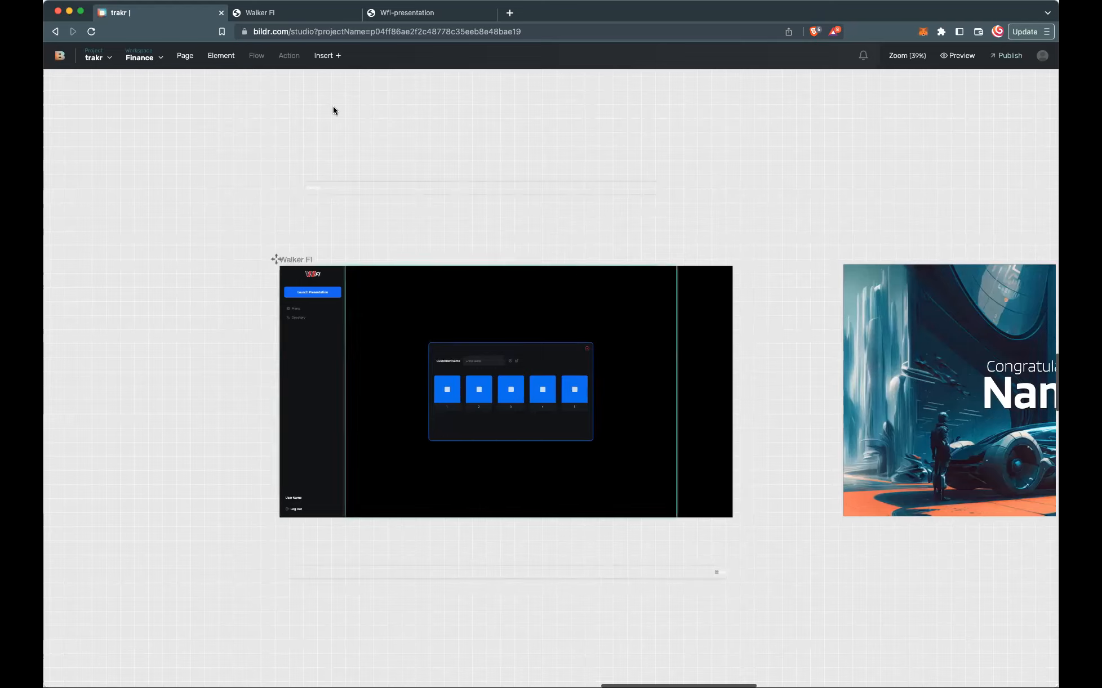
pyautogui.click(310, 14)
pyautogui.click(101, 123)
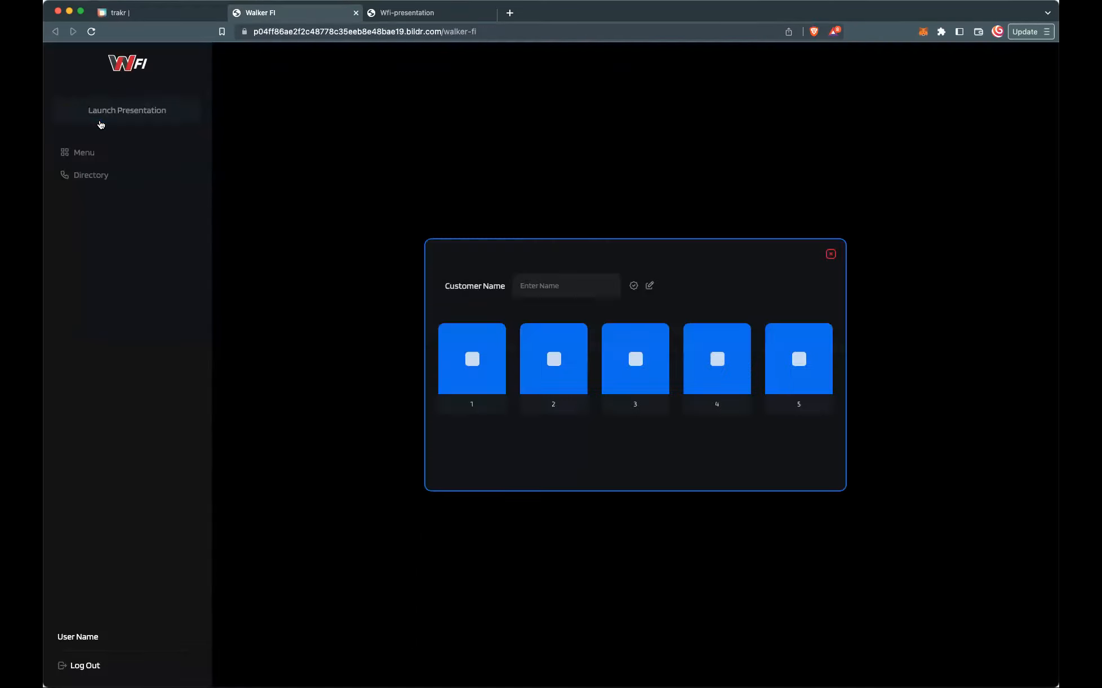
# Select cards 2 and 1 in the presentation setup, view the Wfi-presentation page in between, and tick card 1's checkbox
pyautogui.click(552, 331)
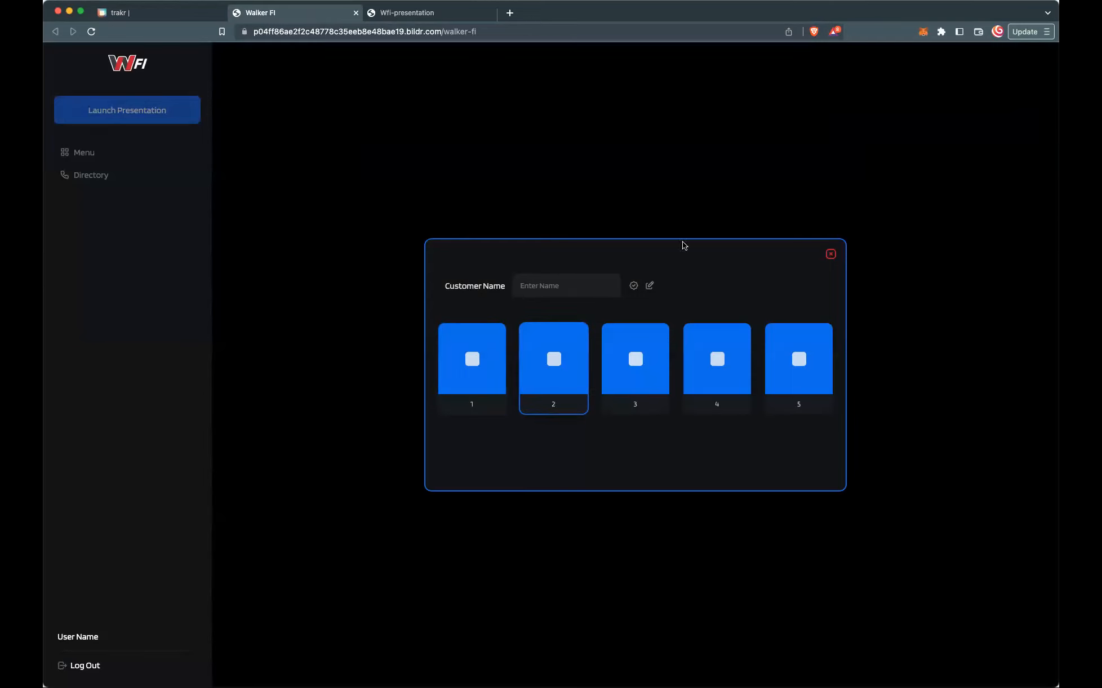
pyautogui.click(434, 16)
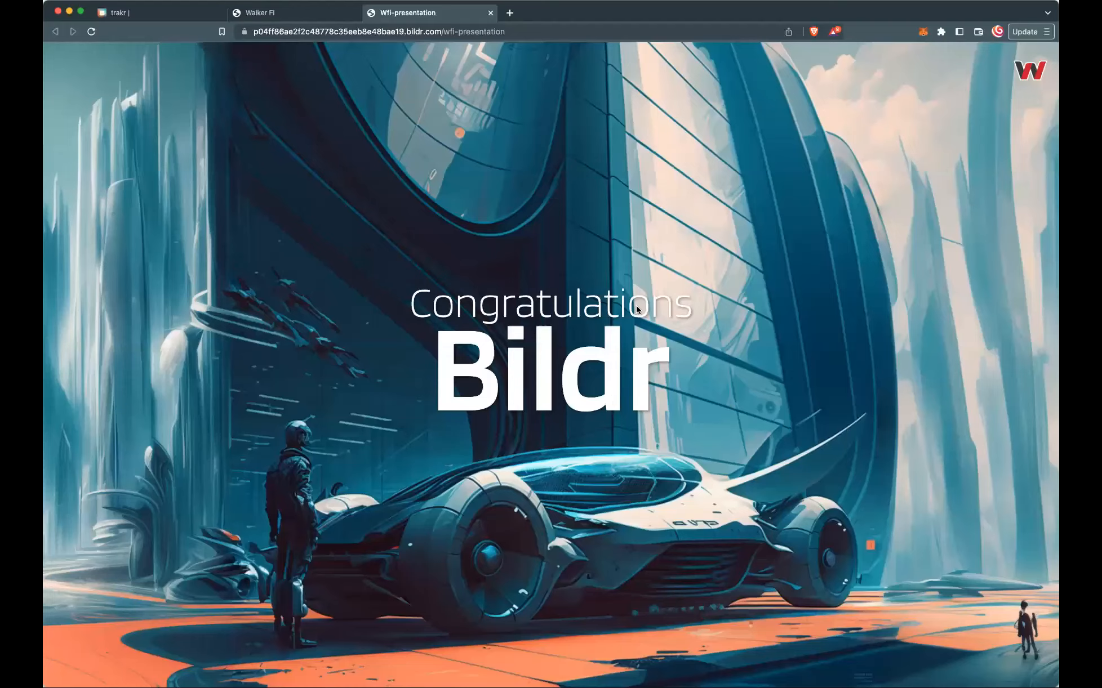
pyautogui.click(311, 18)
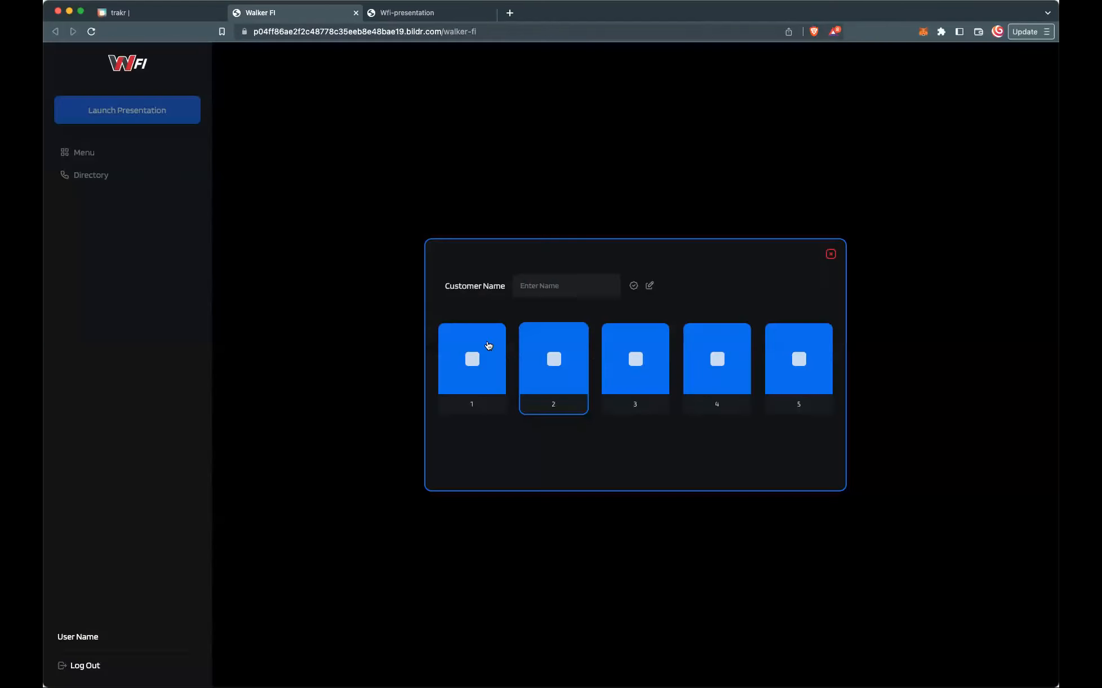
pyautogui.click(491, 336)
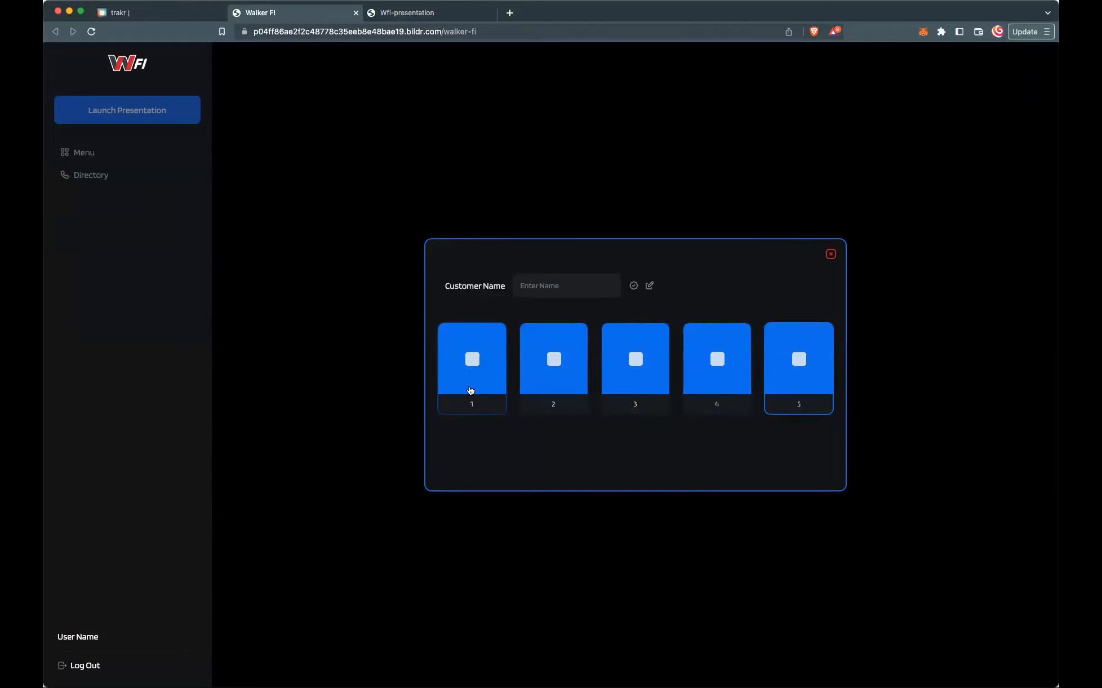
pyautogui.click(474, 361)
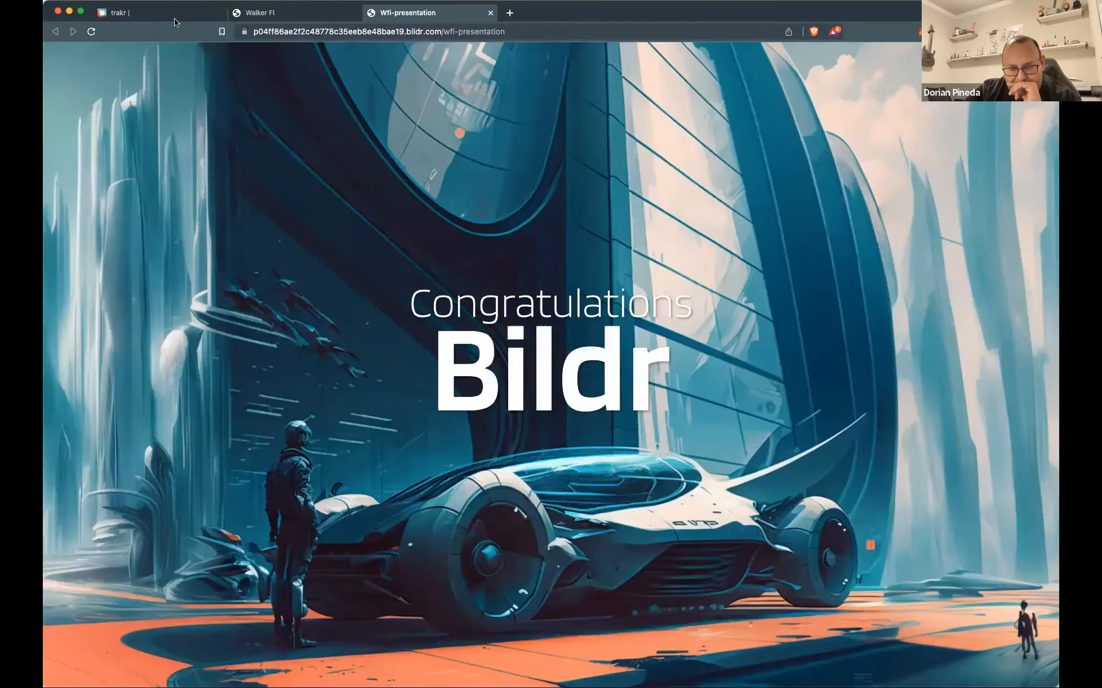
# Return to the trakr project and select the main body container of the Walker FI page
pyautogui.click(174, 18)
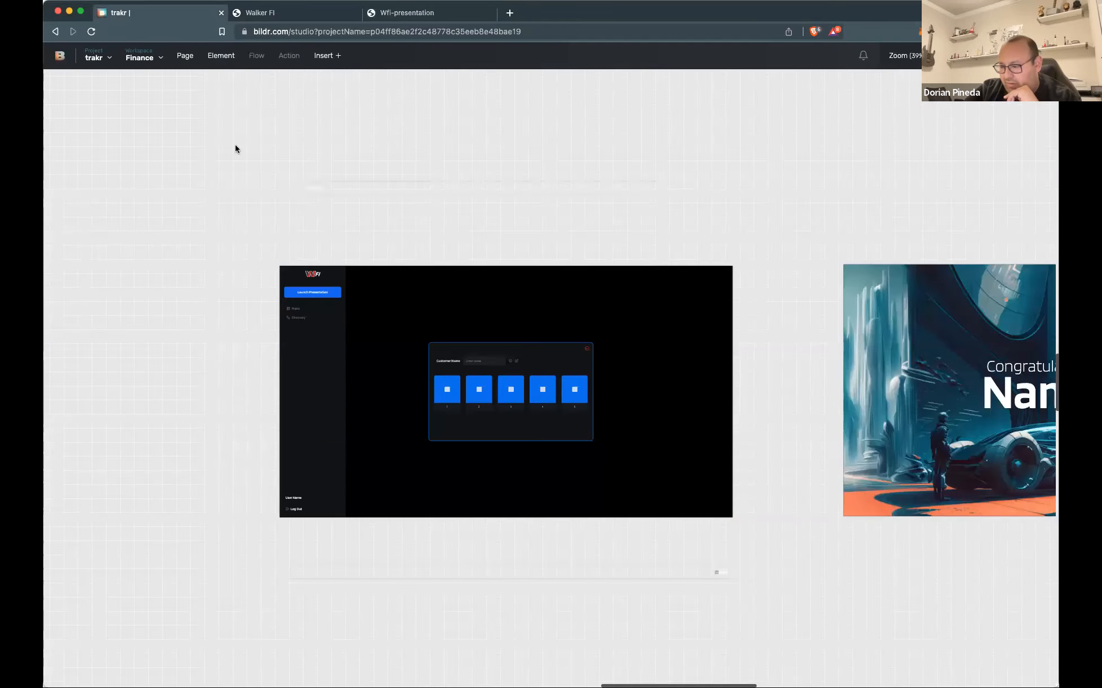
pyautogui.click(465, 300)
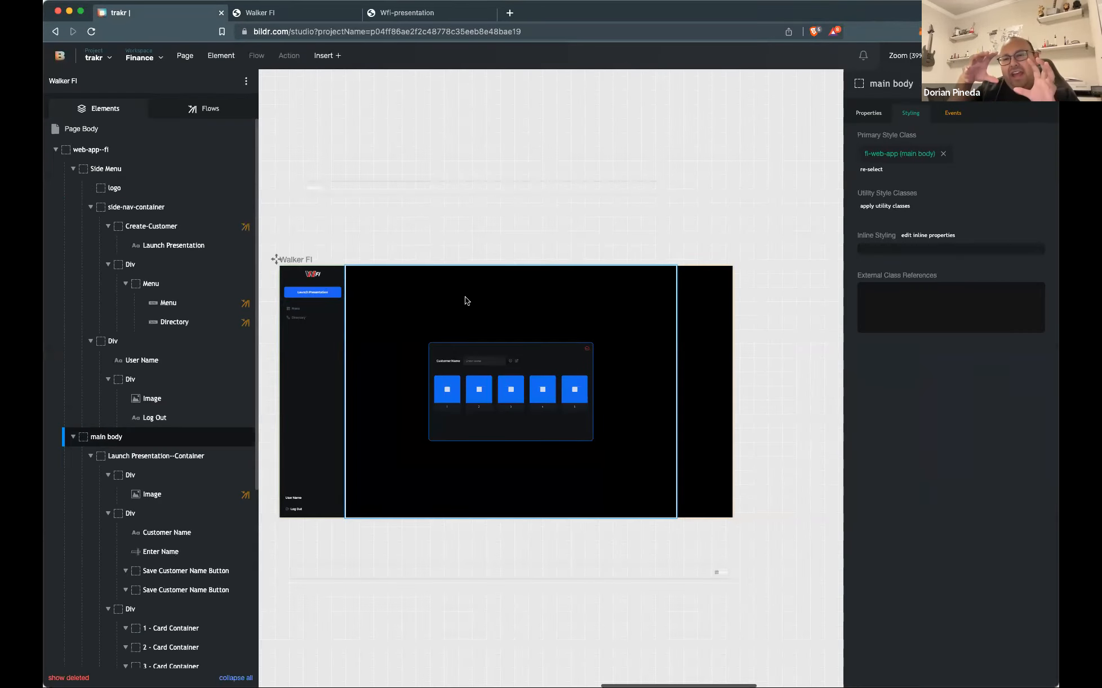
pyautogui.hscroll(5, 465, 300)
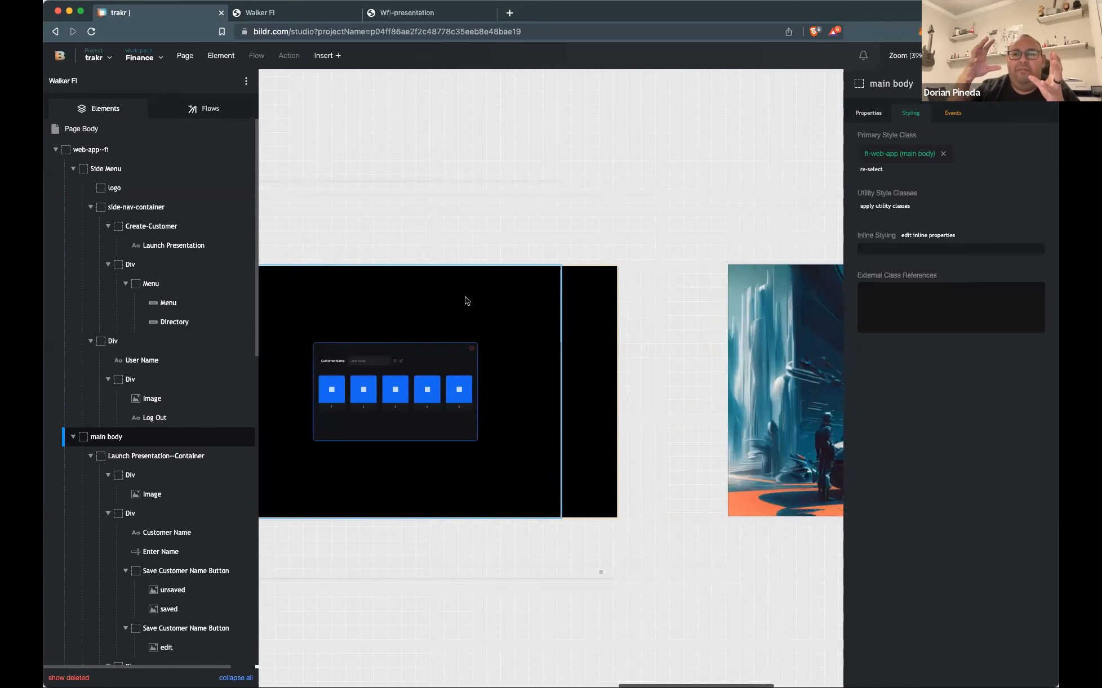
pyautogui.hscroll(2, 465, 300)
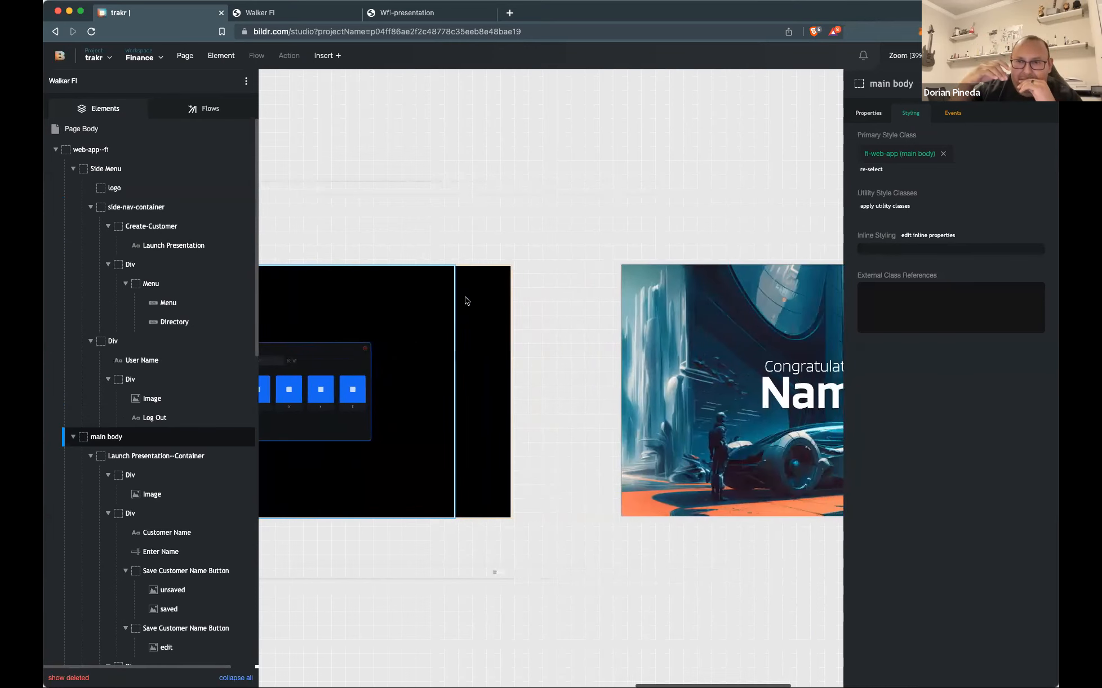
# Open the trakr project's Slide Show collection, examine its record and fields, and close it
pyautogui.click(138, 58)
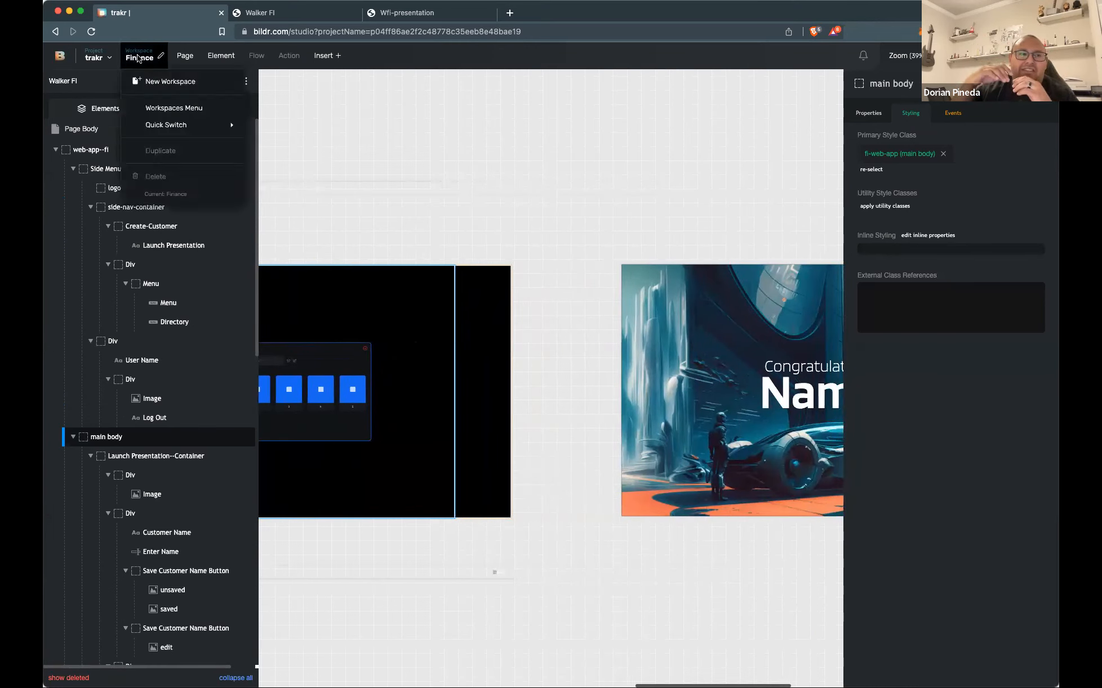
pyautogui.click(99, 58)
pyautogui.click(131, 100)
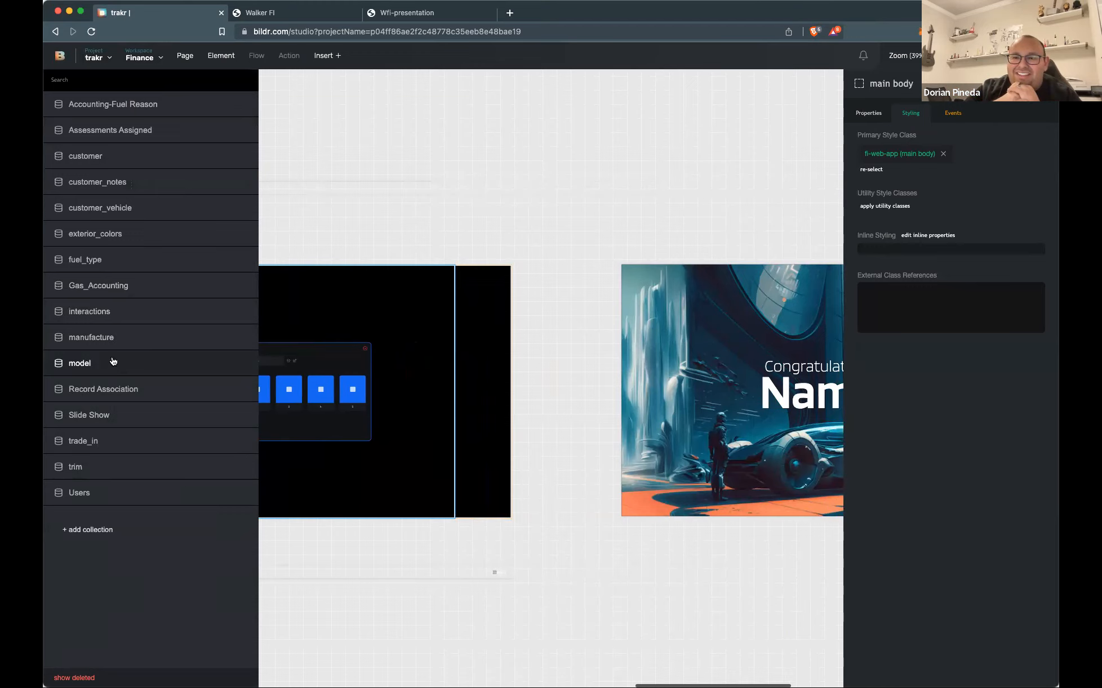
pyautogui.click(128, 417)
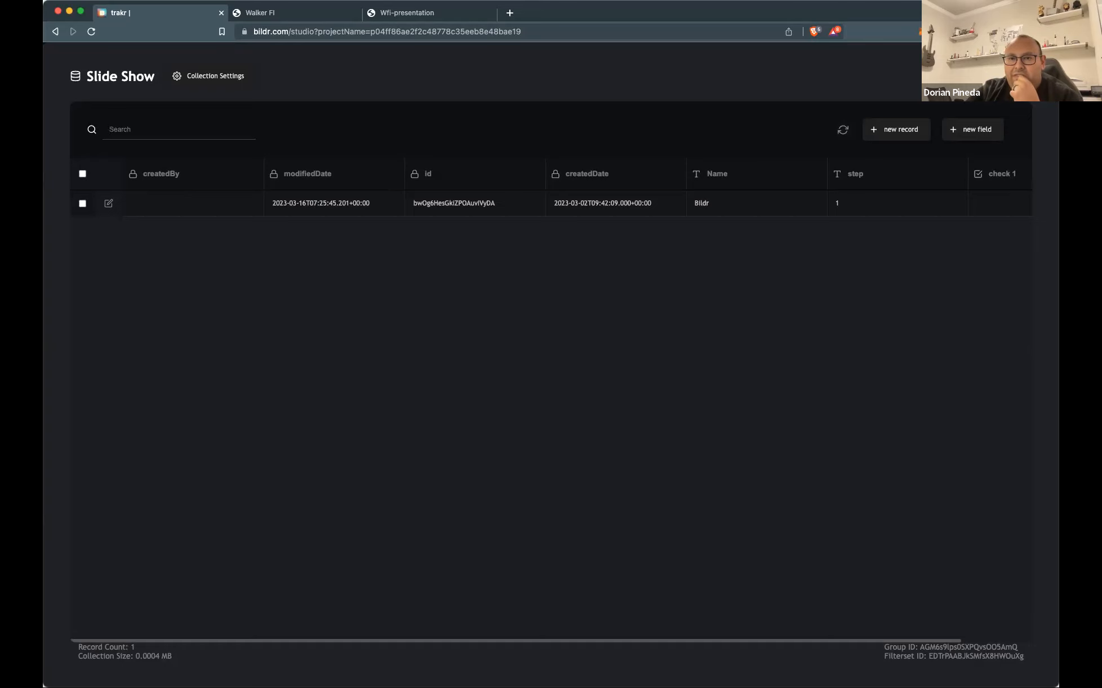
pyautogui.click(1035, 59)
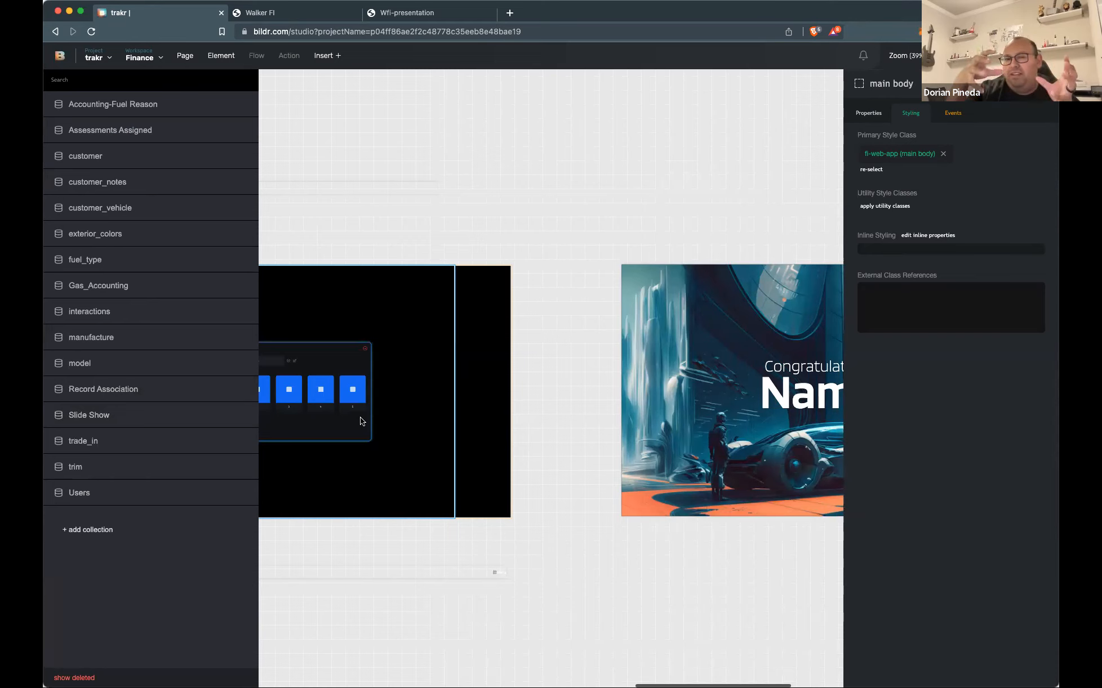
# Close and relaunch the presentation setup in the Walker FI preview to review its customer name input
pyautogui.hscroll(-5, 360, 421)
pyautogui.hscroll(-2, 361, 419)
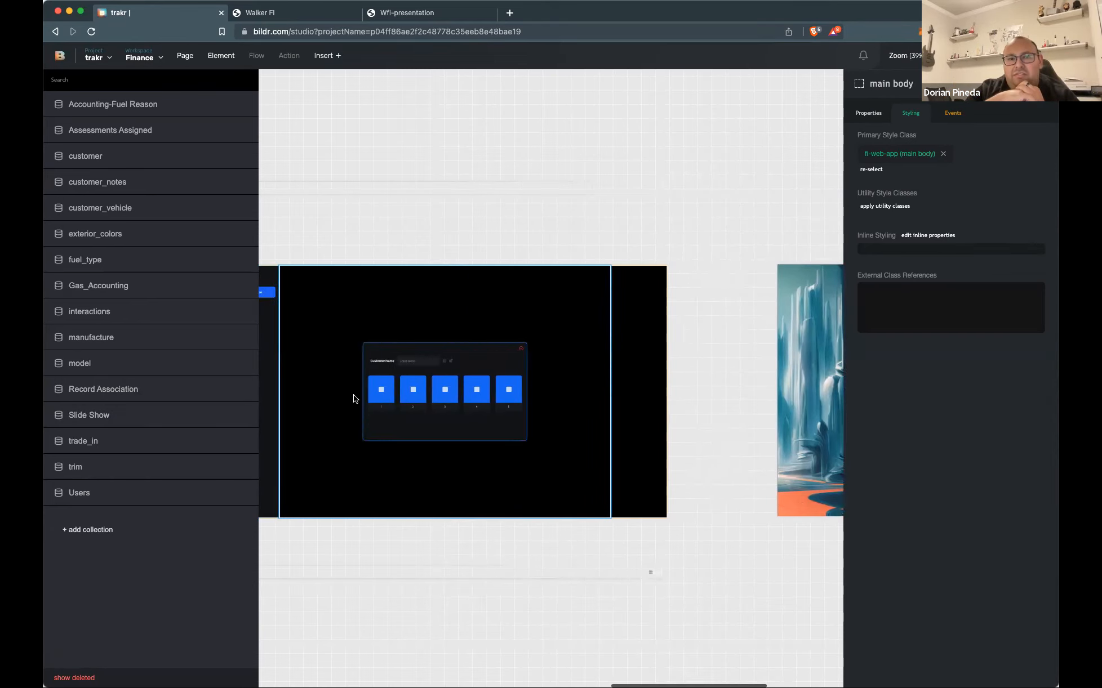
pyautogui.click(298, 15)
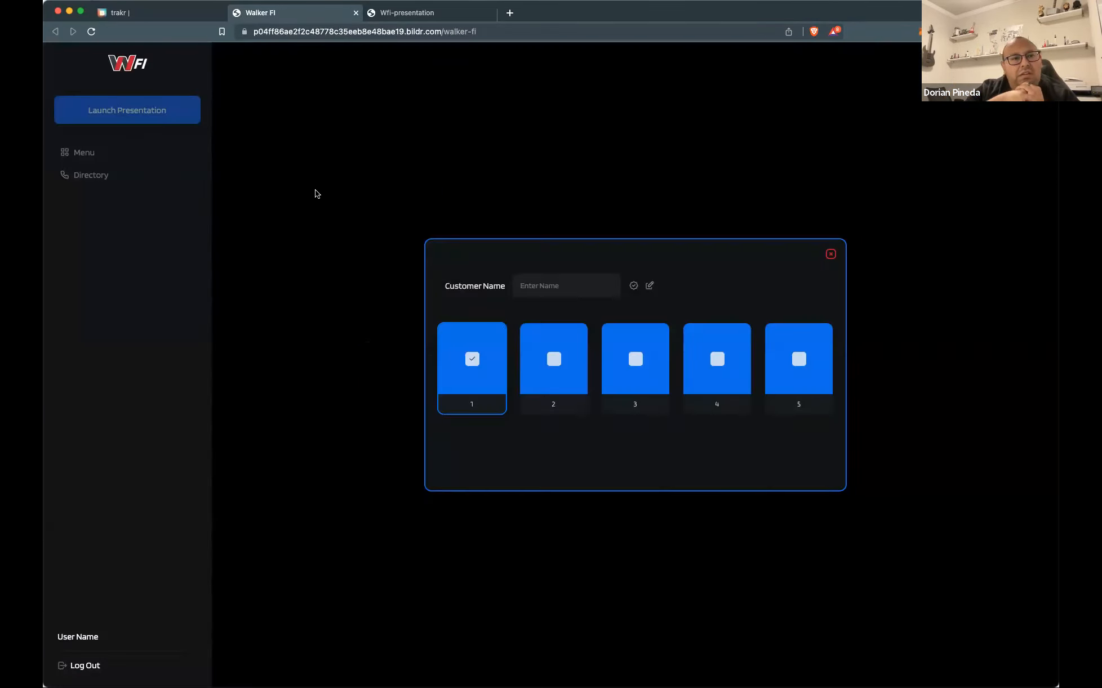
pyautogui.click(823, 255)
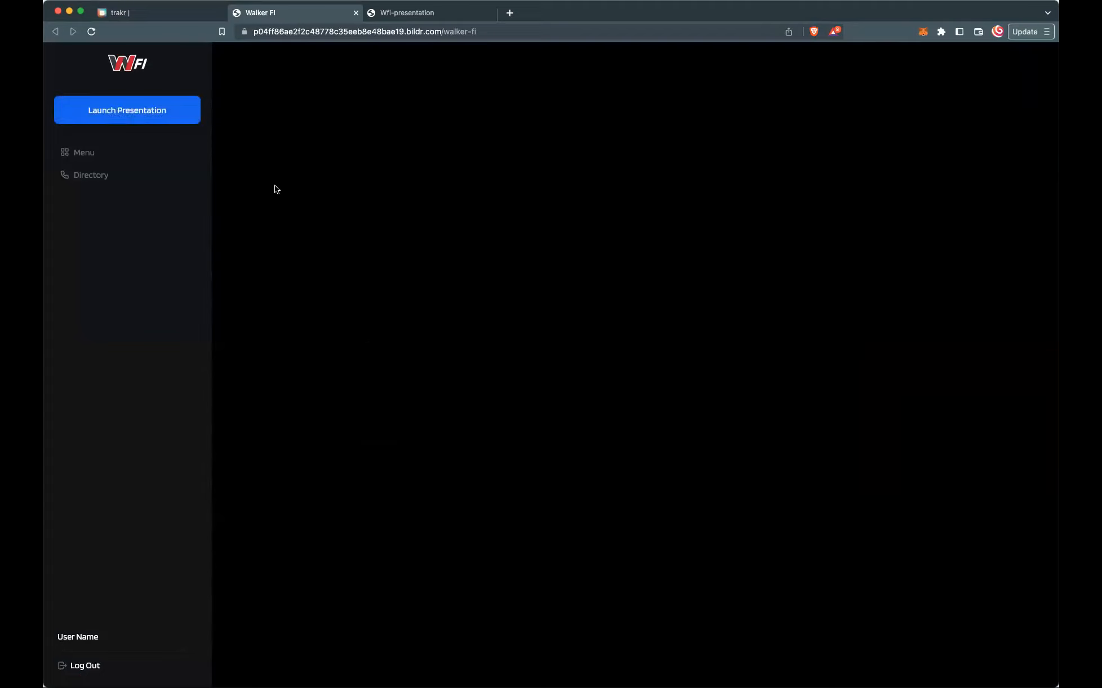
pyautogui.click(134, 110)
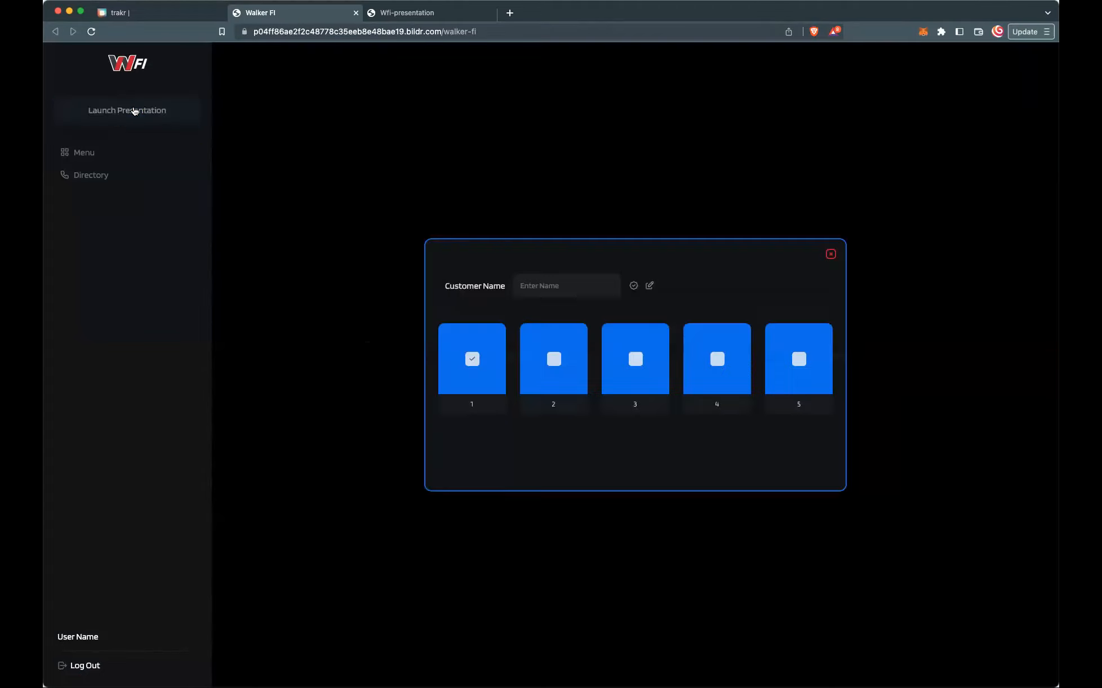
pyautogui.click(546, 278)
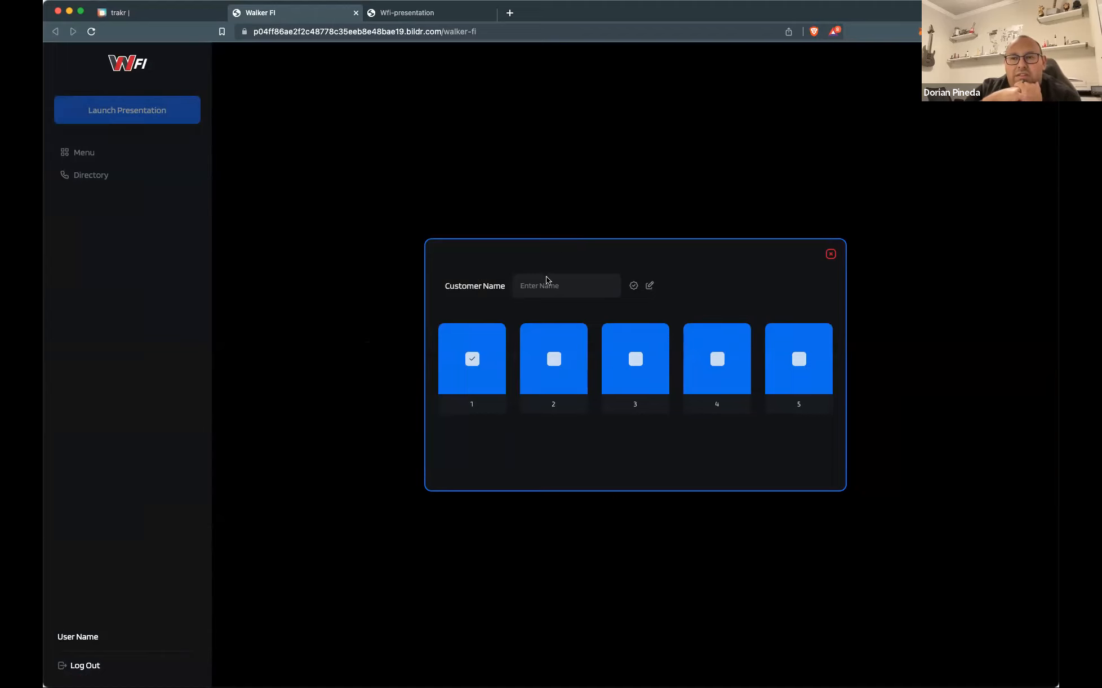
# Open the FI- Save Customer Name flow from the unsaved icon's click event in trakr and inspect its update record action
pyautogui.click(187, 14)
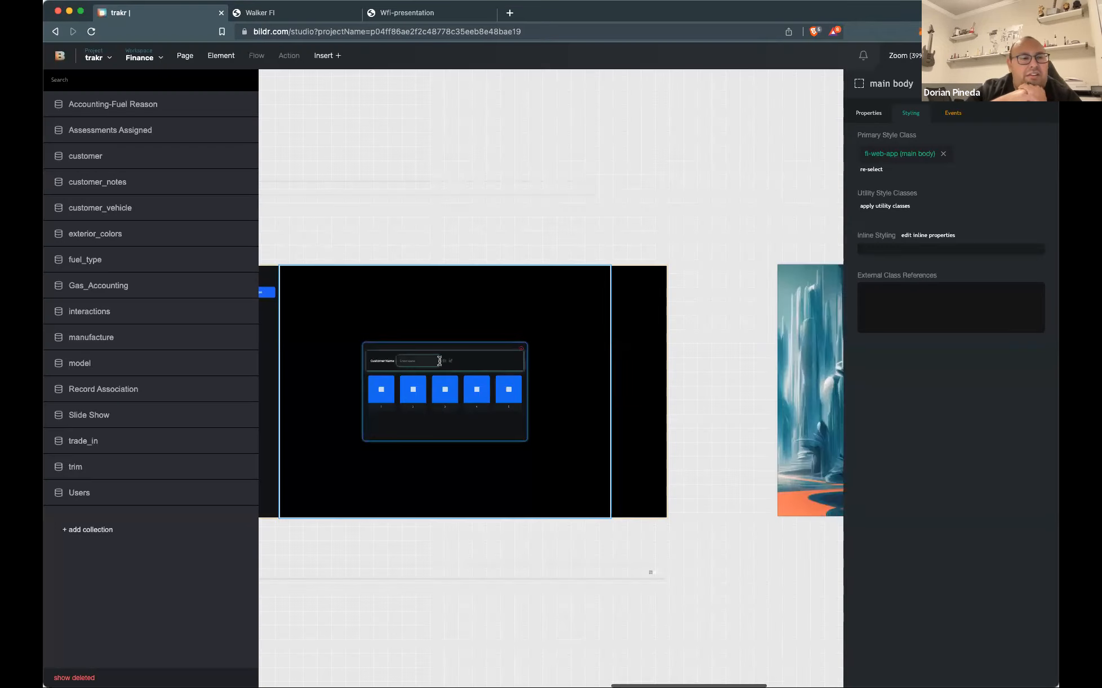
pyautogui.click(444, 360)
pyautogui.click(950, 114)
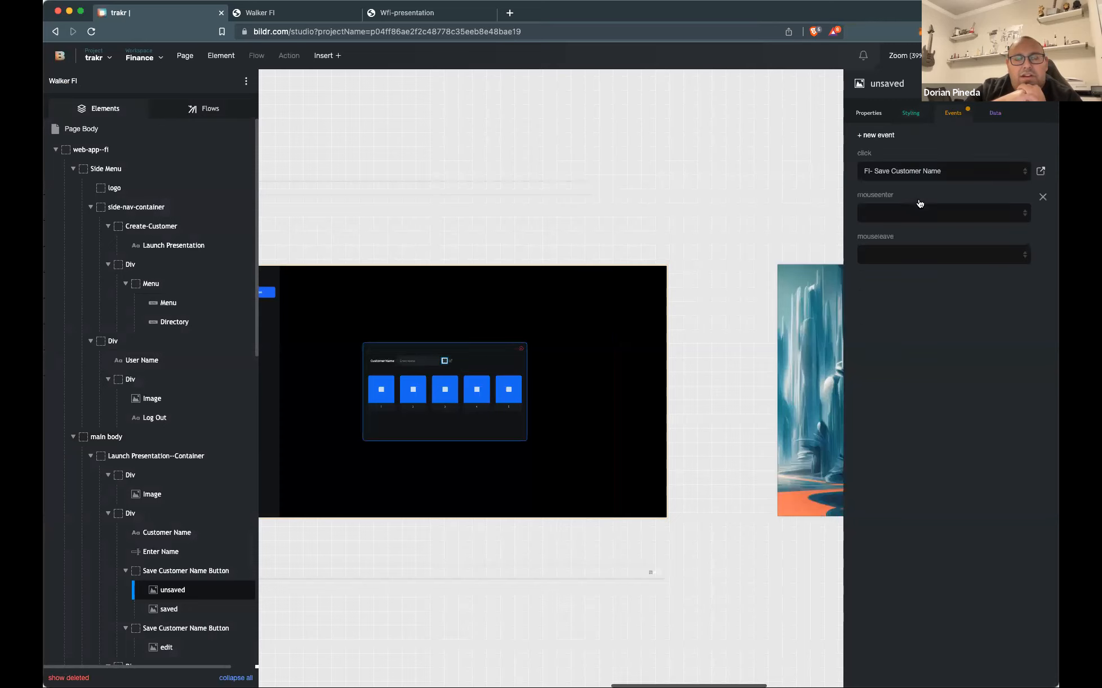
pyautogui.click(1039, 176)
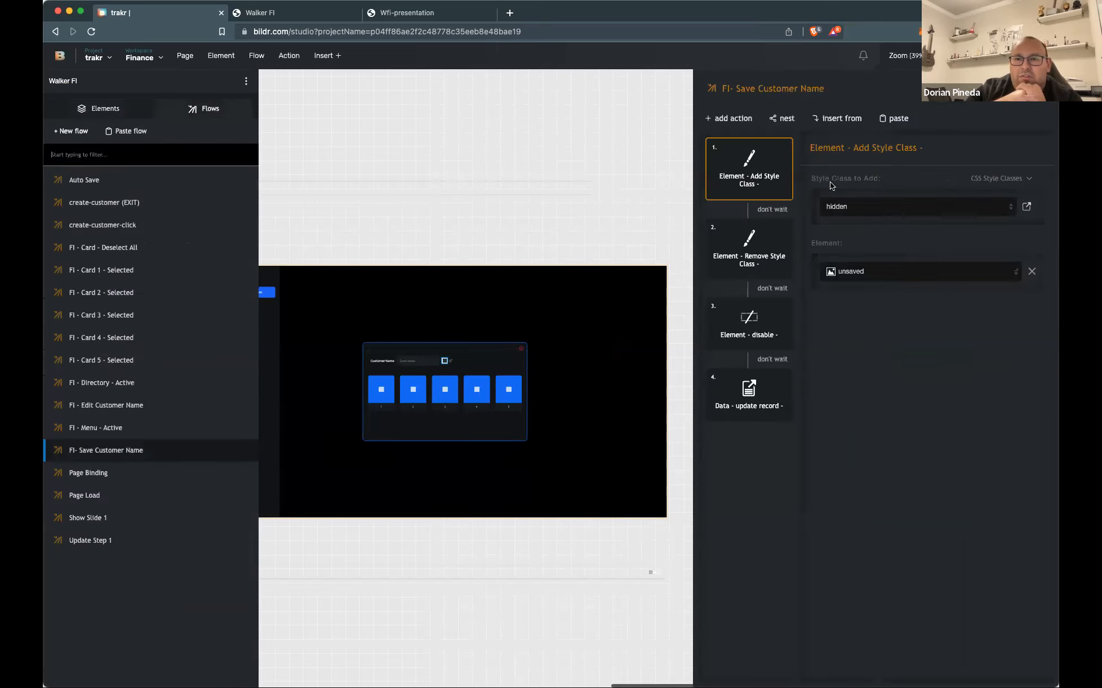
pyautogui.click(749, 389)
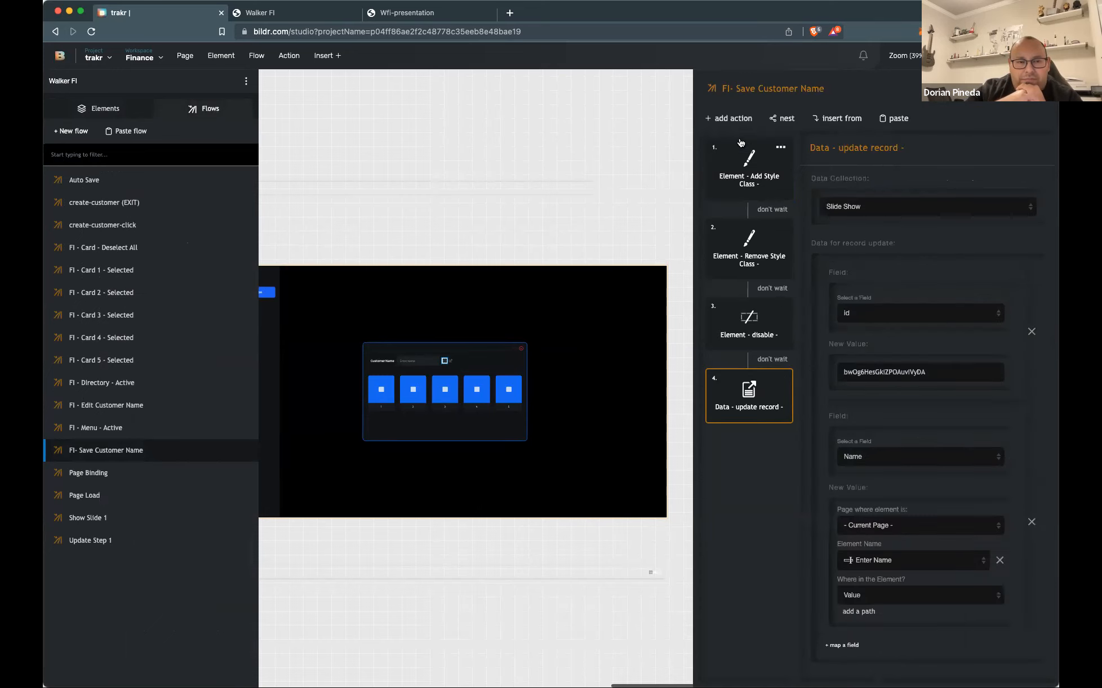
# Add a Data - create record action to the FI- Save Customer Name flow
pyautogui.click(736, 120)
pyautogui.write('c')
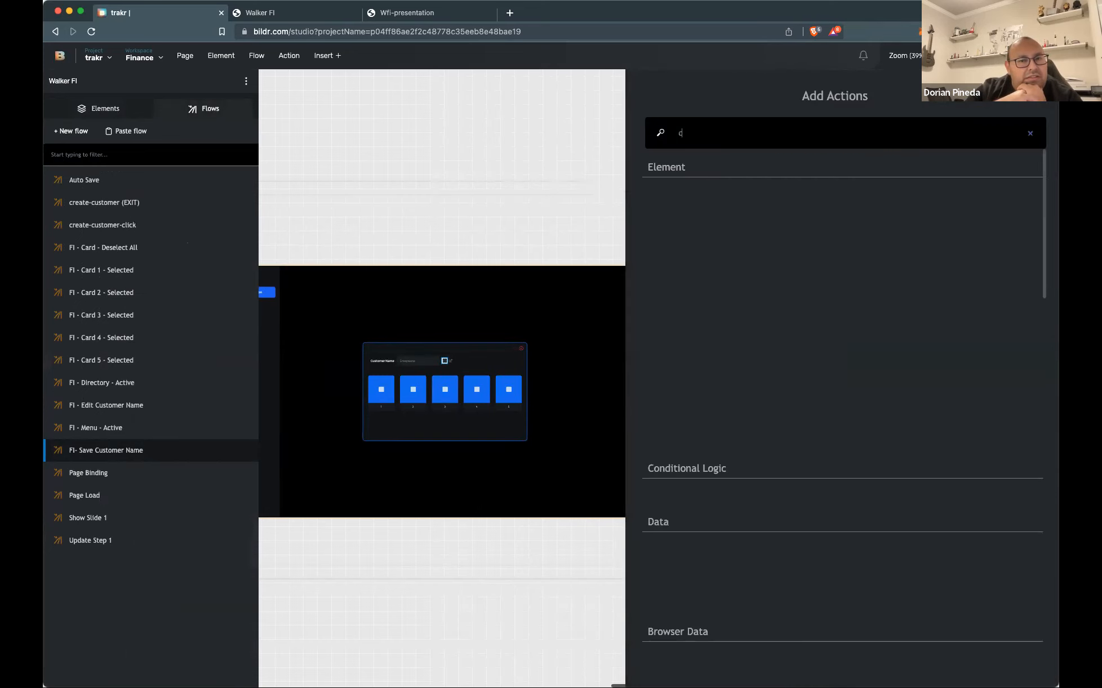
pyautogui.write('reate')
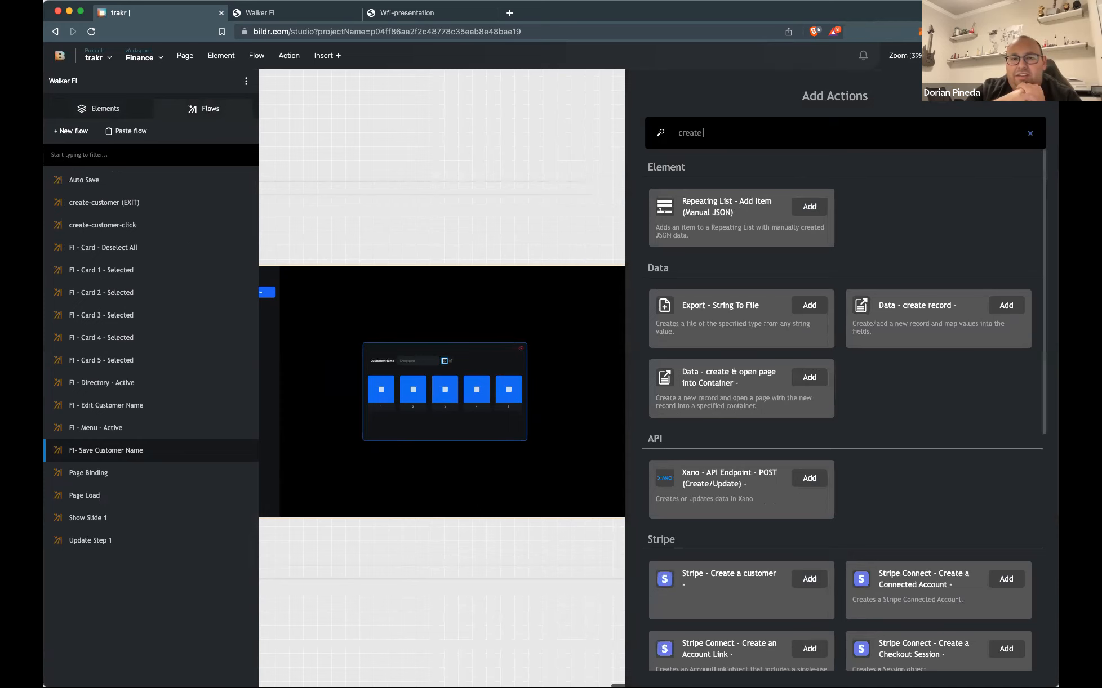
pyautogui.write(' rec')
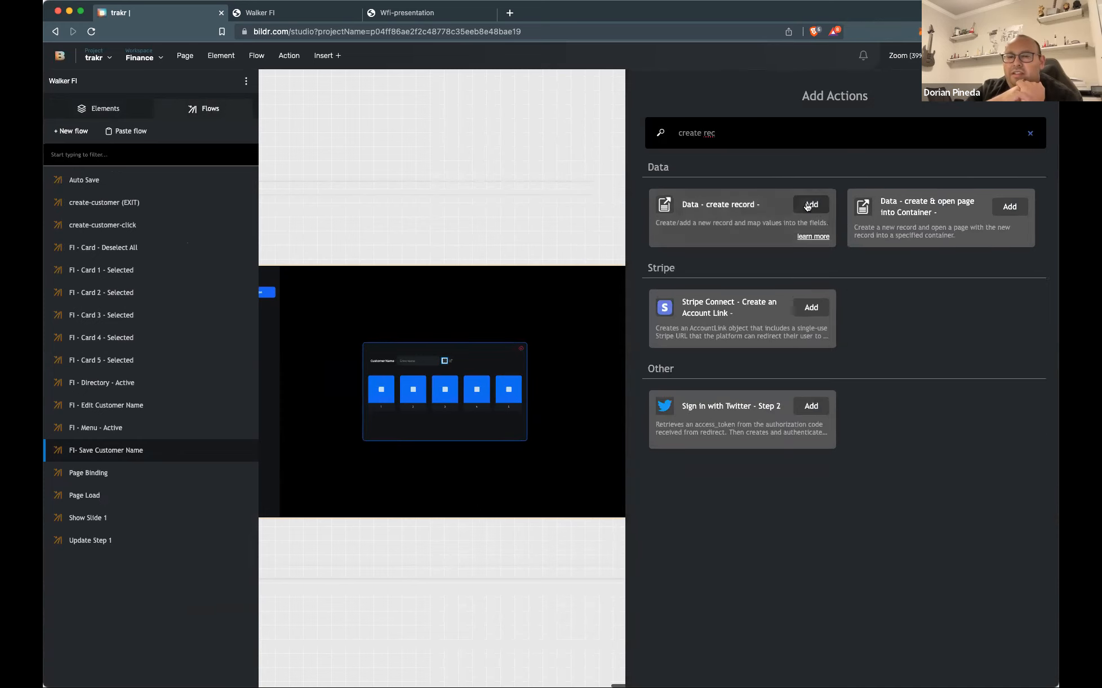
pyautogui.click(809, 205)
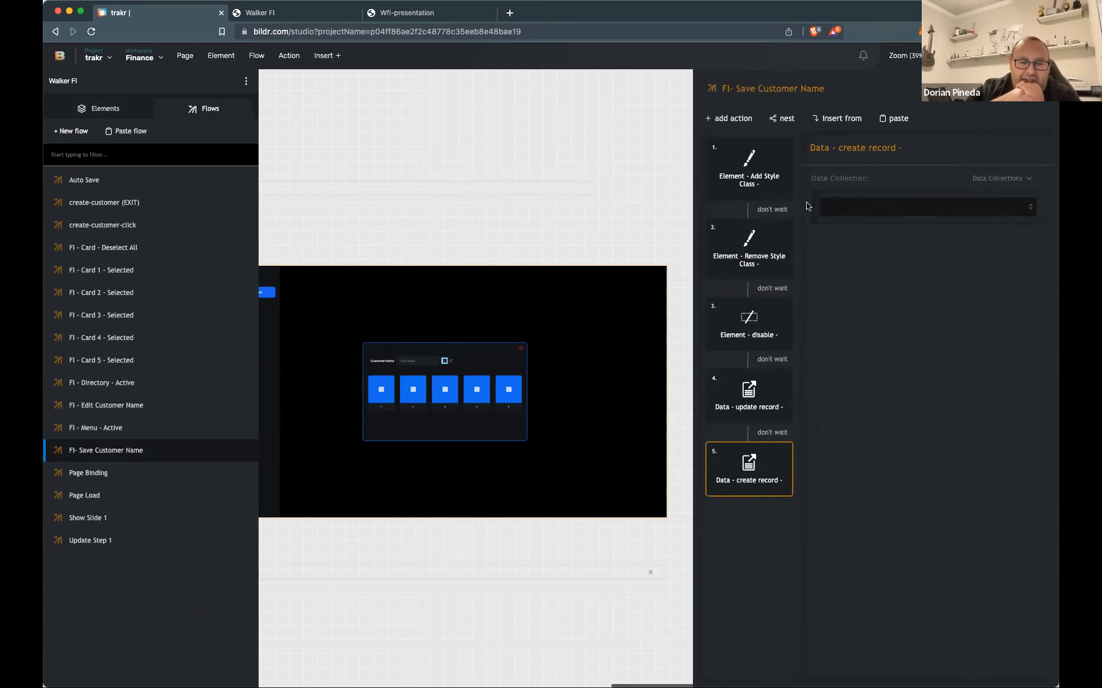
# Set the create record action's data collection to Slide Show and its mapped field to Name
pyautogui.click(854, 214)
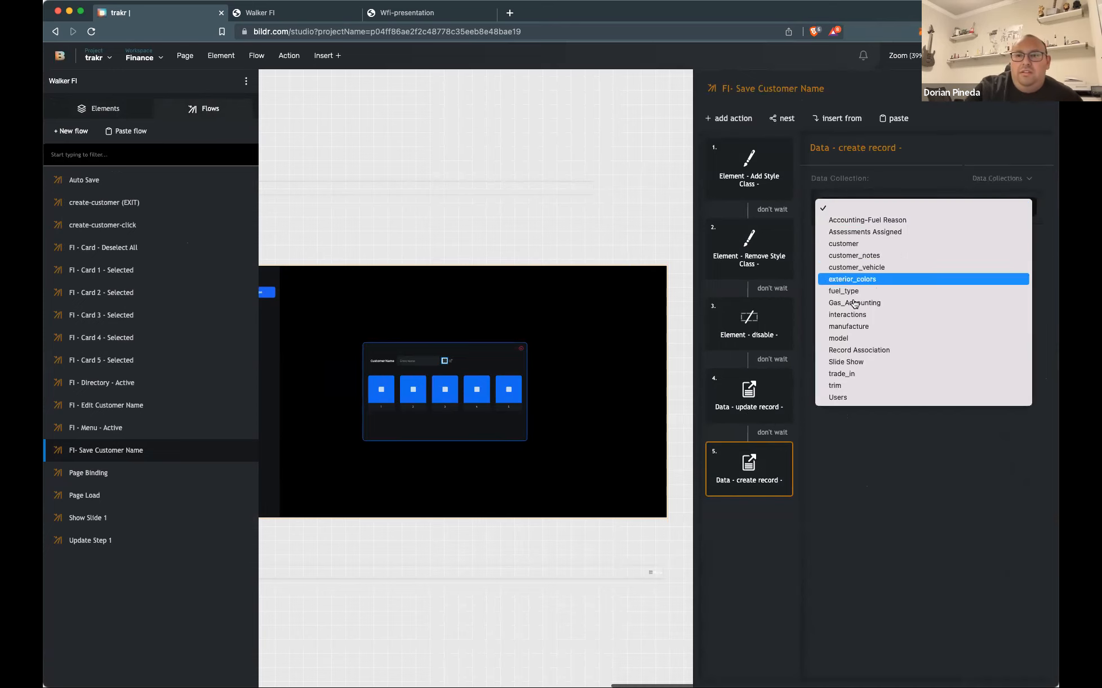
pyautogui.press('Return')
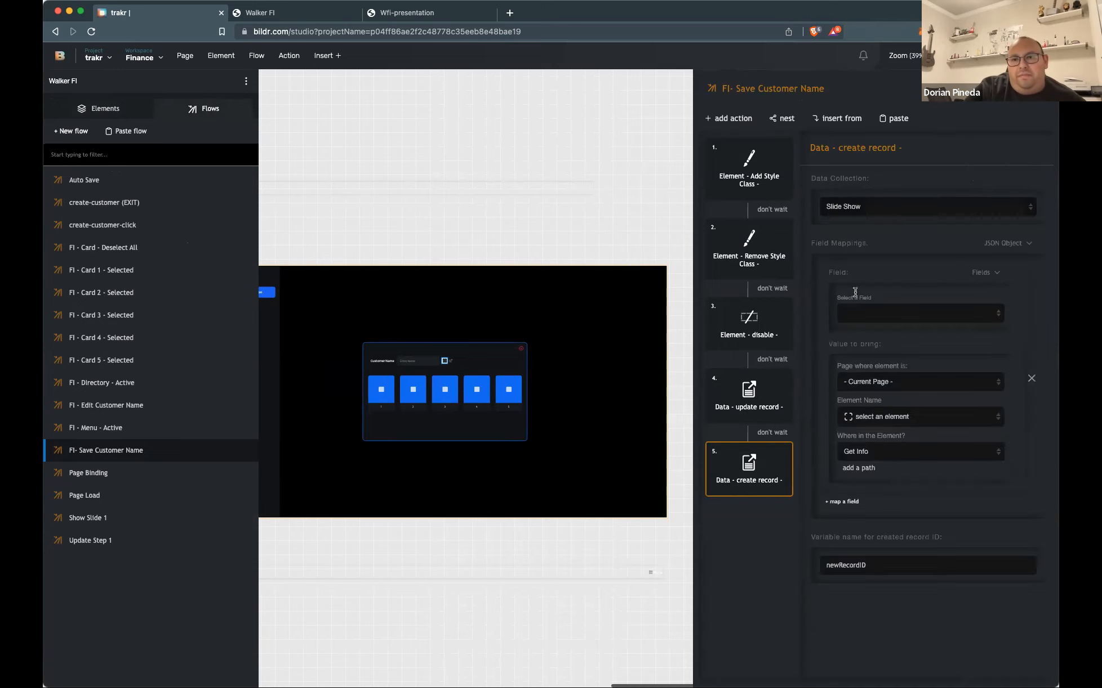
pyautogui.click(857, 314)
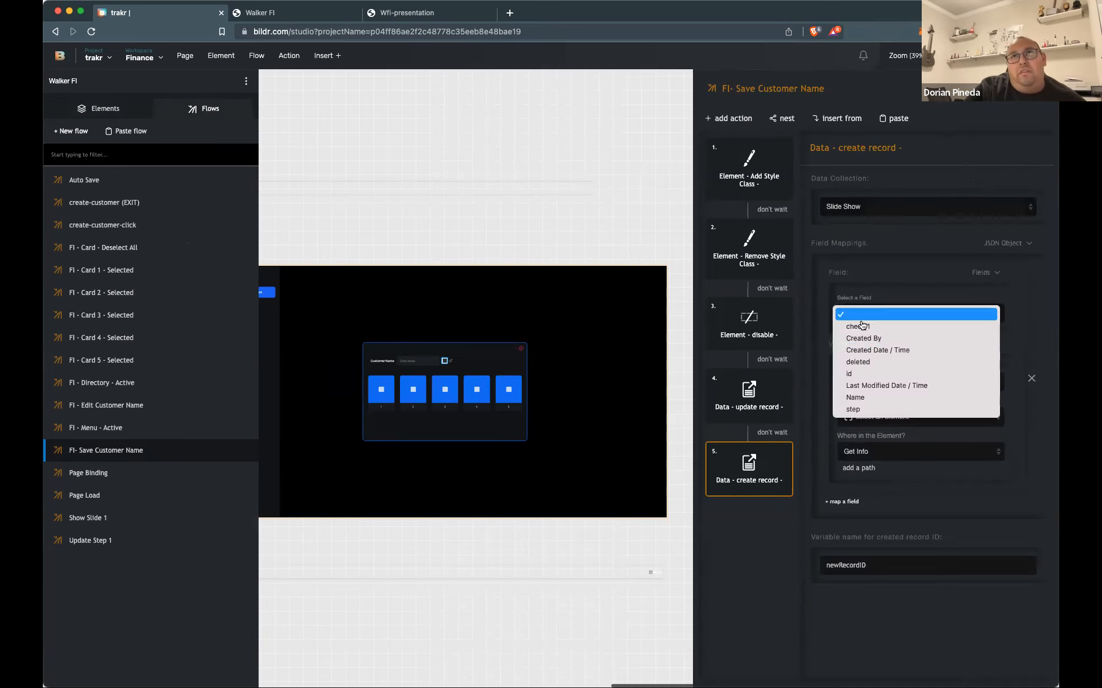
pyautogui.click(861, 397)
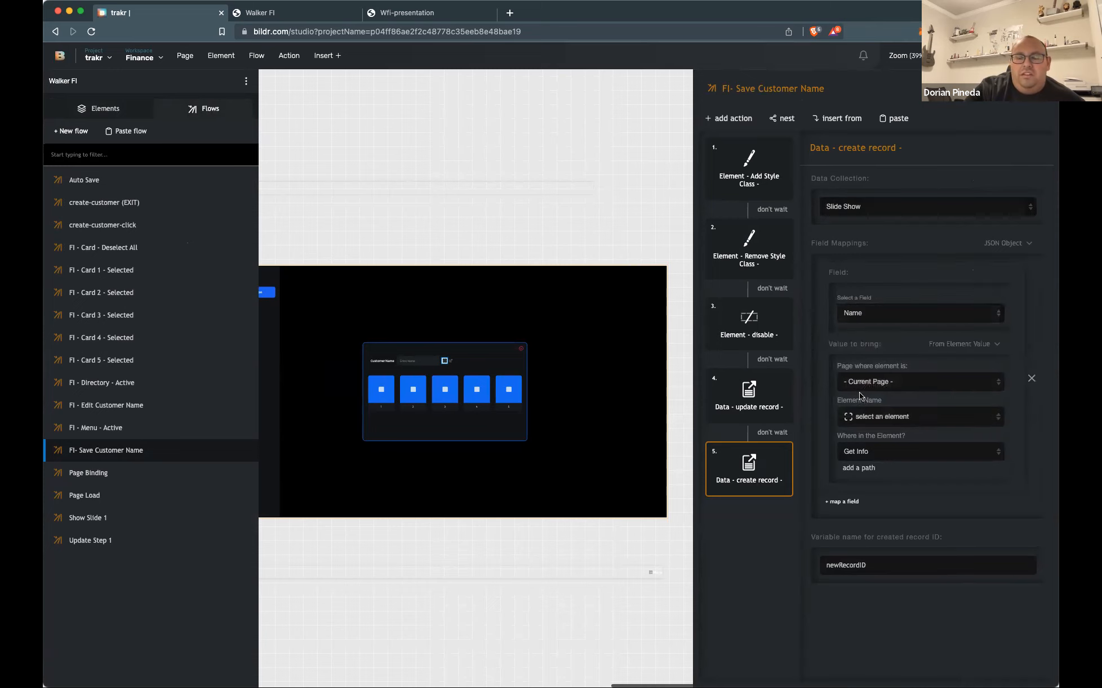
# Map the Name field's value to the Customer Name element on the current page
pyautogui.click(880, 417)
pyautogui.scroll(-5, 935, 518)
pyautogui.scroll(-1, 936, 527)
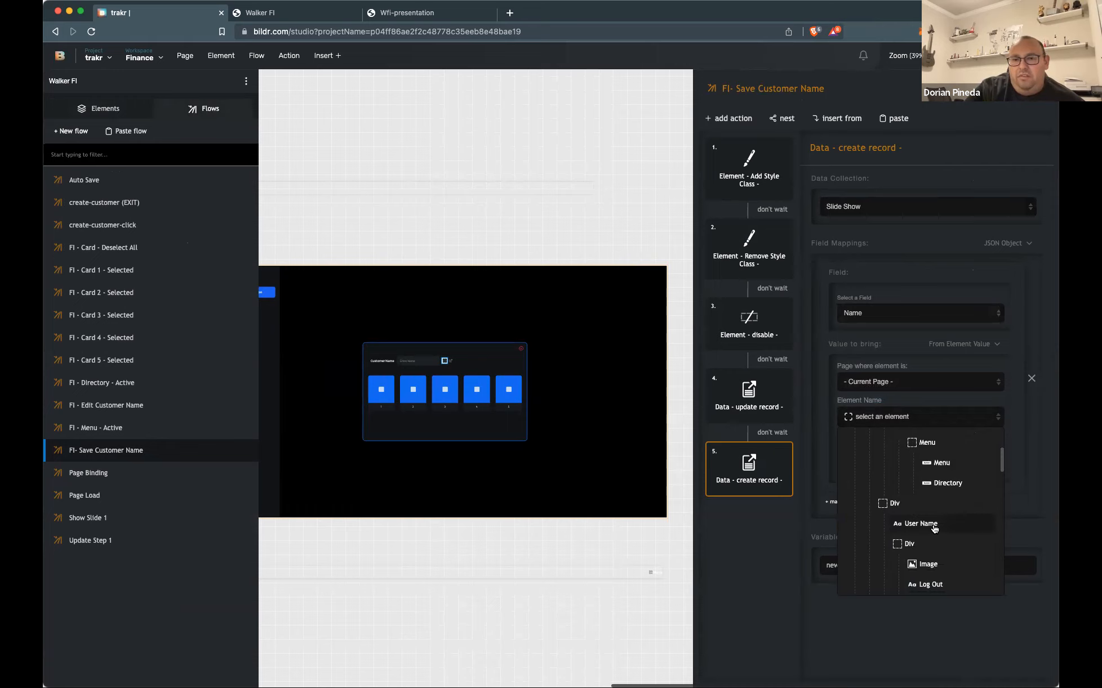
pyautogui.scroll(5, 929, 524)
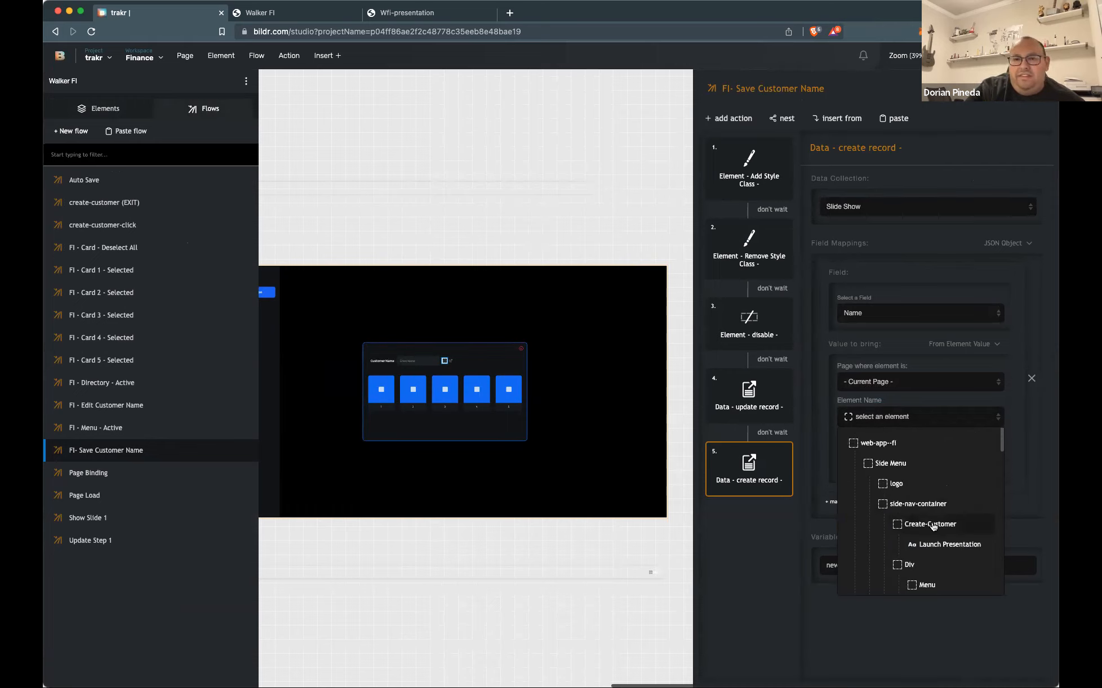
pyautogui.scroll(-5, 932, 526)
pyautogui.scroll(-5, 934, 527)
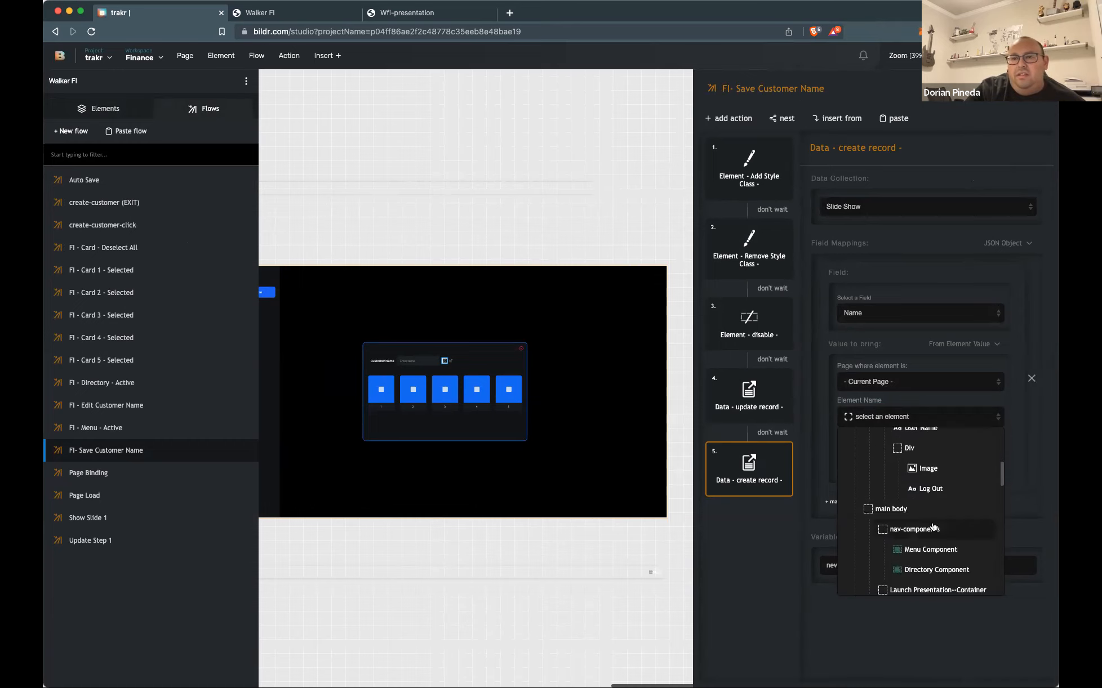
pyautogui.scroll(-3, 933, 526)
pyautogui.click(938, 494)
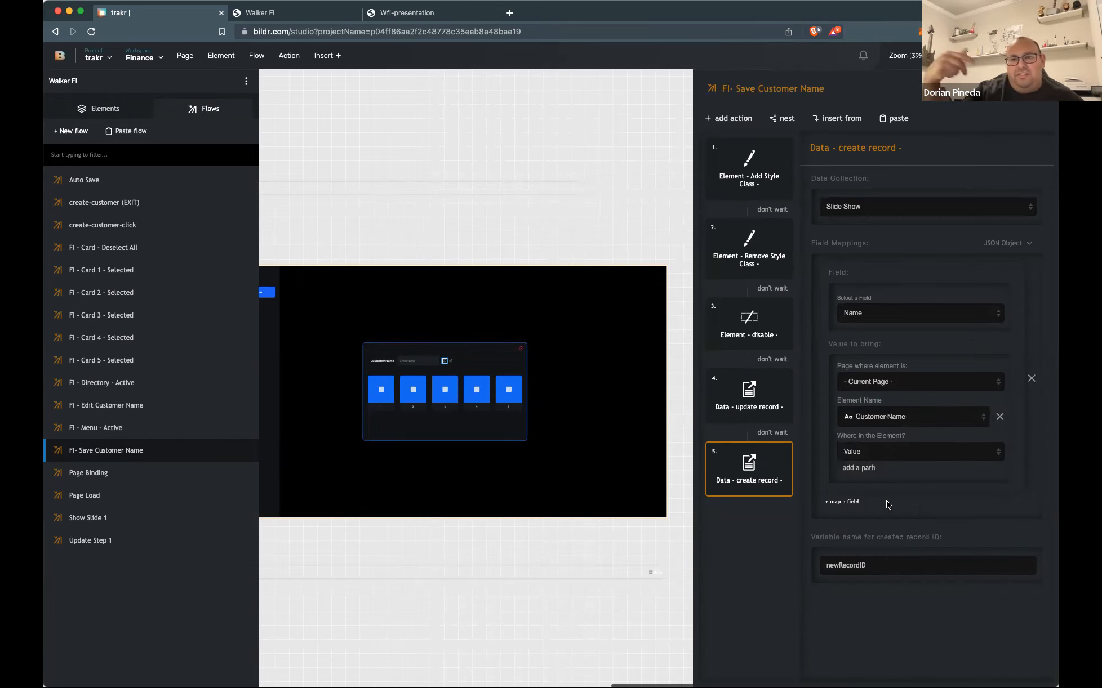
# Delete the Data - update record action from the FI- Save Customer Name flow, keeping the create record action
pyautogui.click(780, 379)
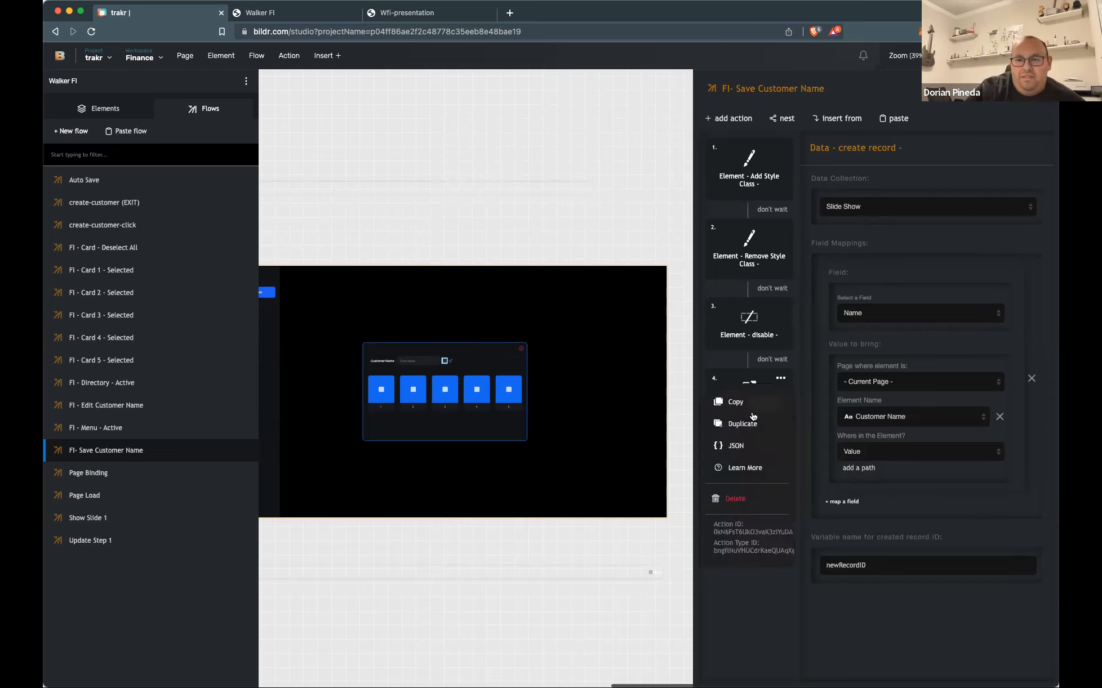
pyautogui.click(742, 505)
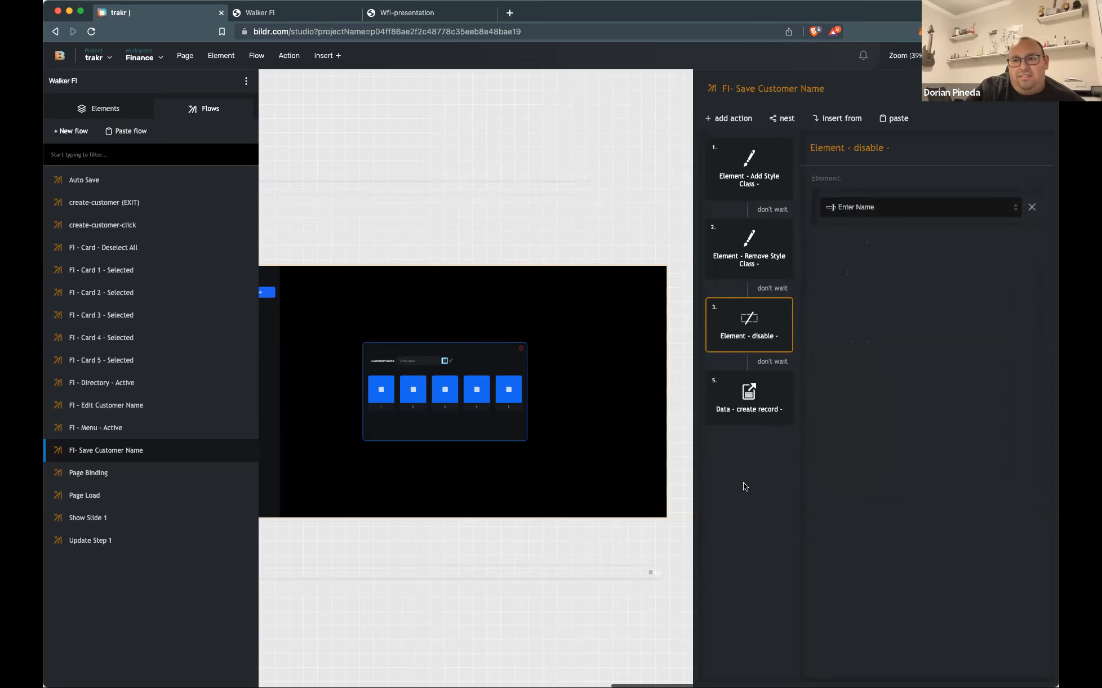
pyautogui.click(758, 407)
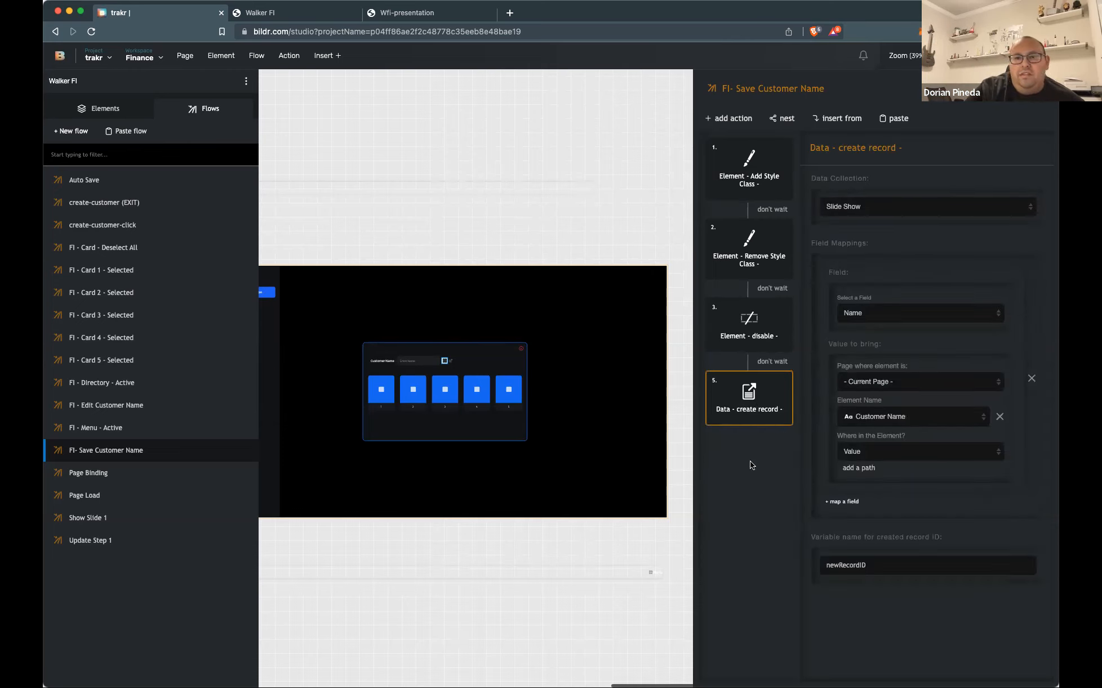
# Inspect the events of the Enter Name input and the main body on the Walker FI page
pyautogui.hscroll(-3, 543, 341)
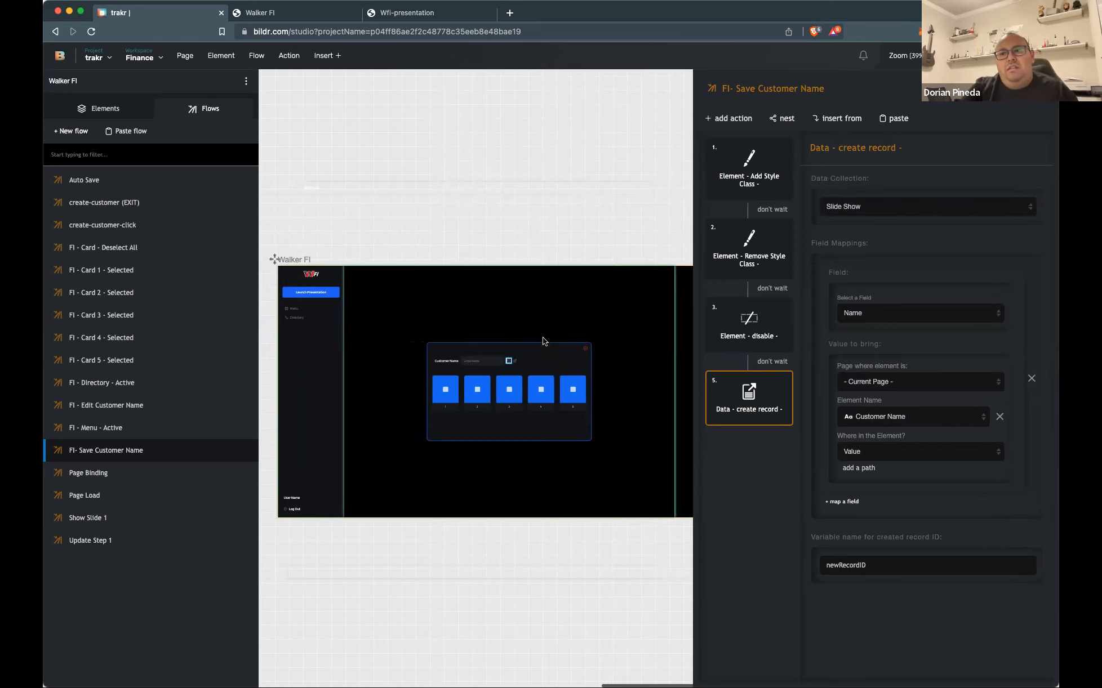
pyautogui.click(493, 362)
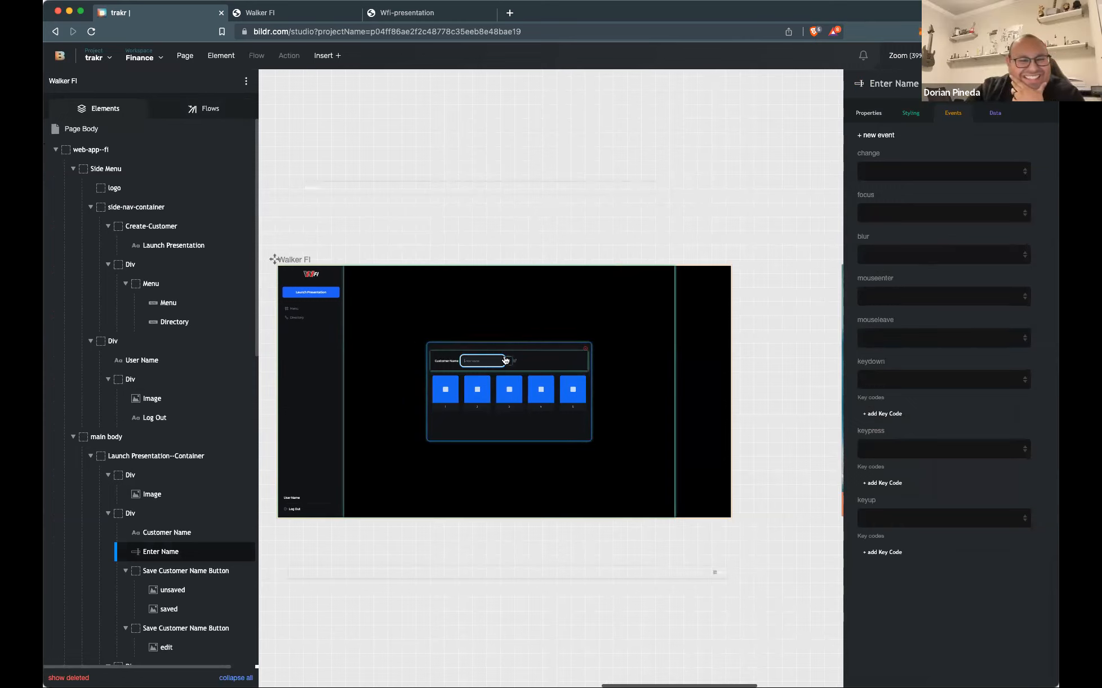
pyautogui.click(538, 337)
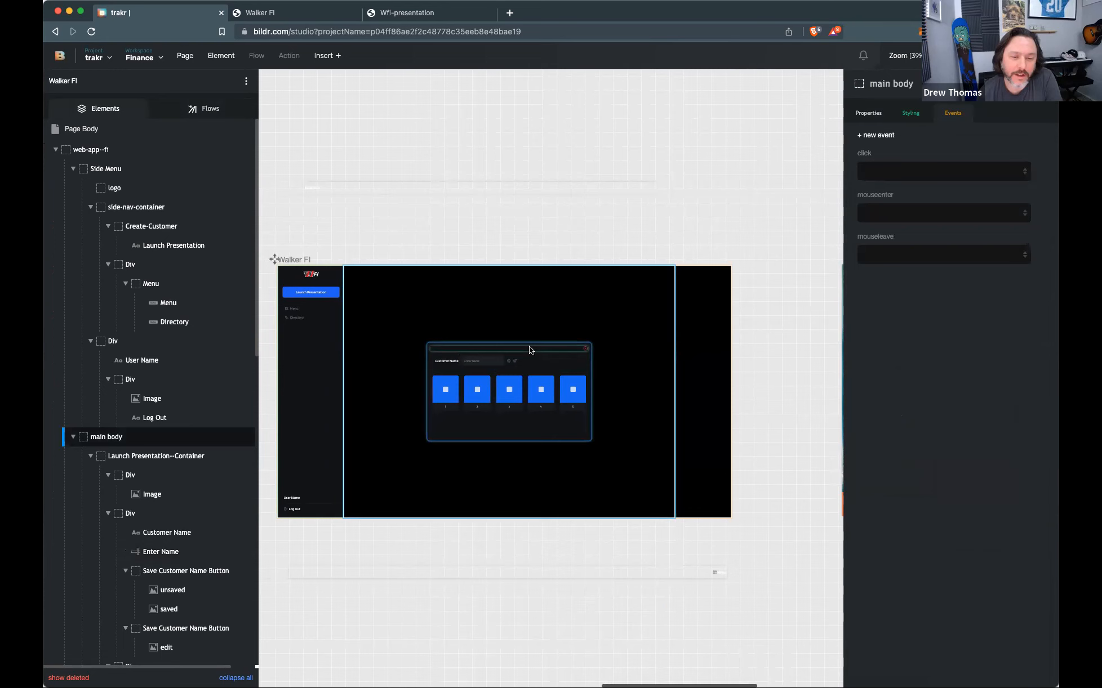
pyautogui.hscroll(10, 529, 349)
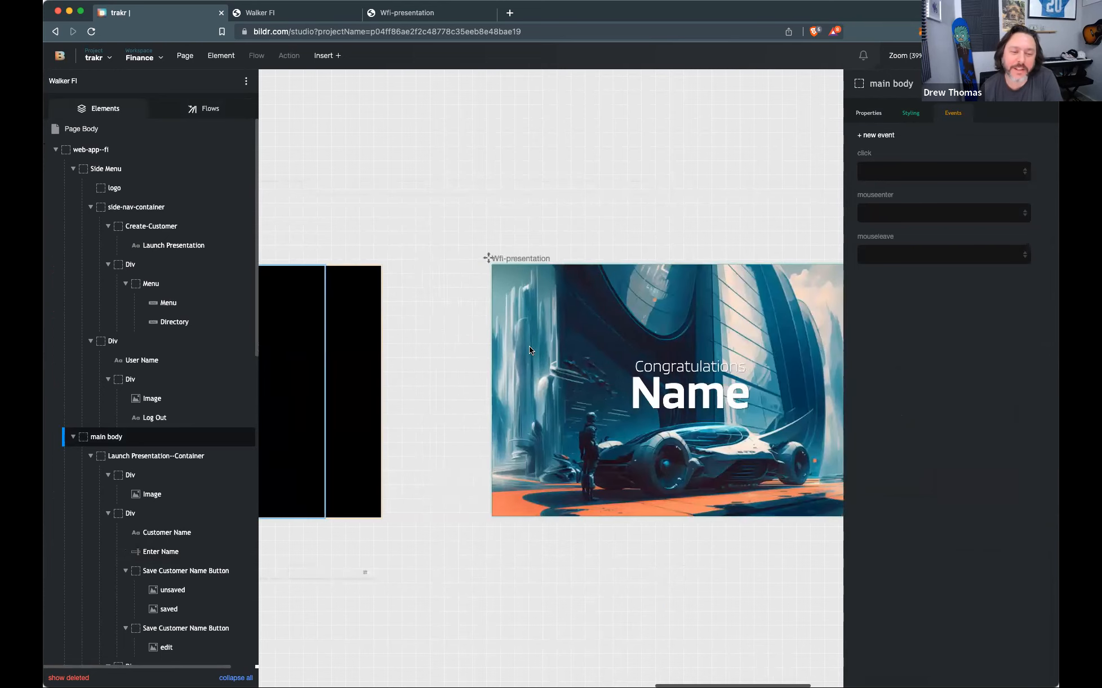
pyautogui.hscroll(-2, 529, 350)
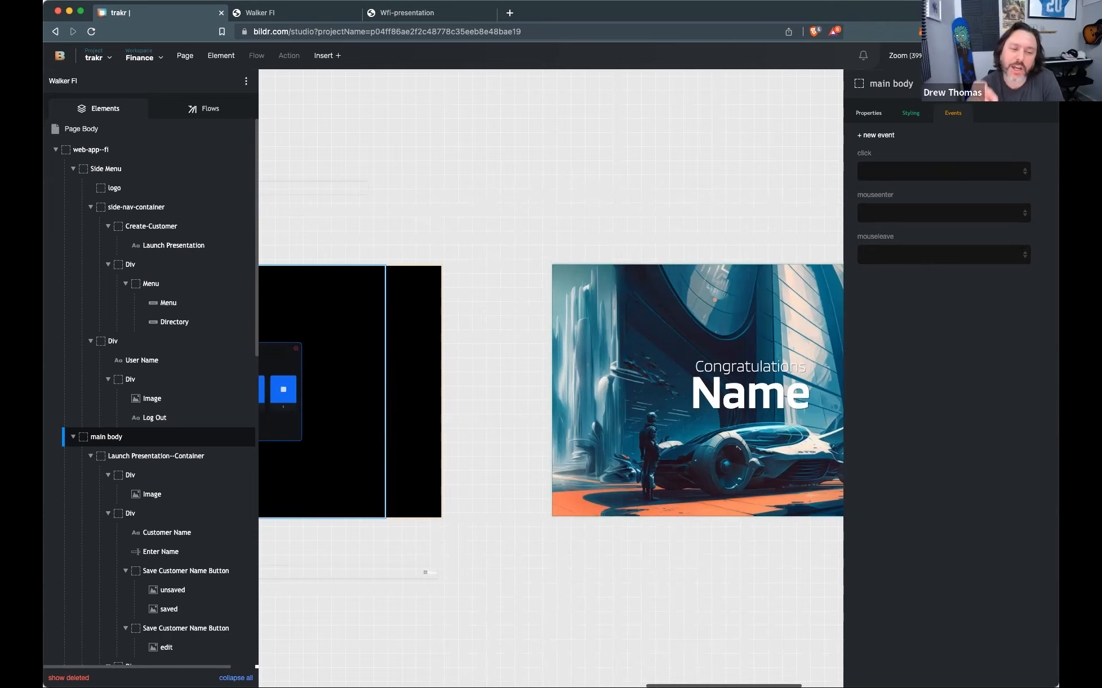
# Switch to the live Walker FI page and test the checkboxes on cards 2, 3 and 4
pyautogui.click(281, 12)
pyautogui.click(553, 359)
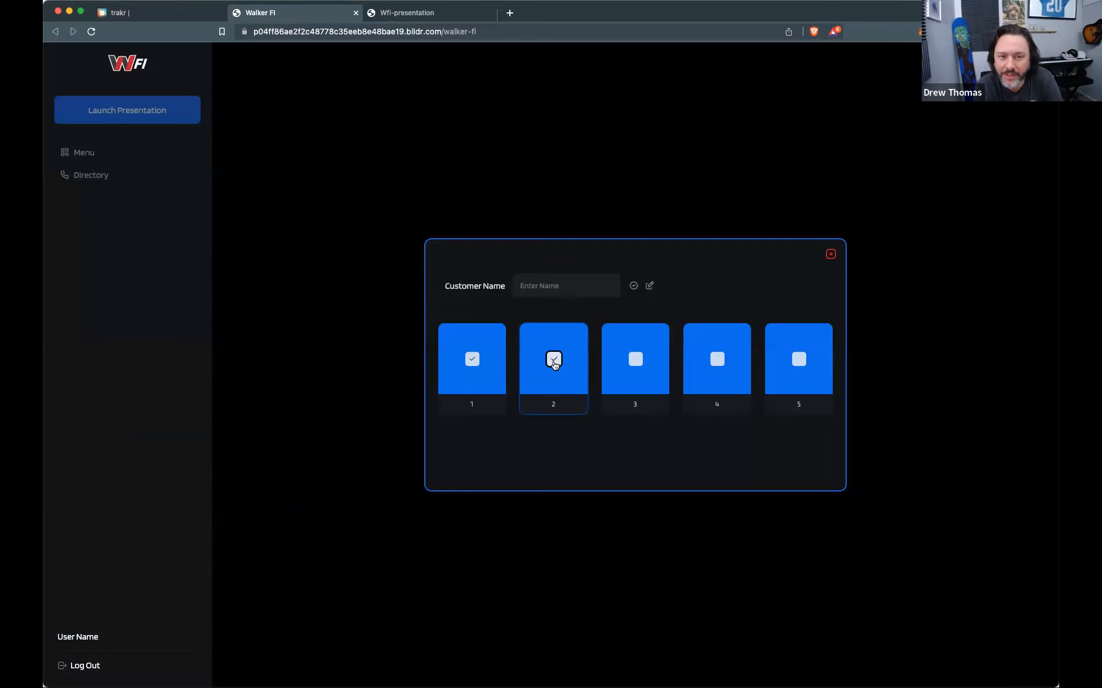
pyautogui.click(635, 360)
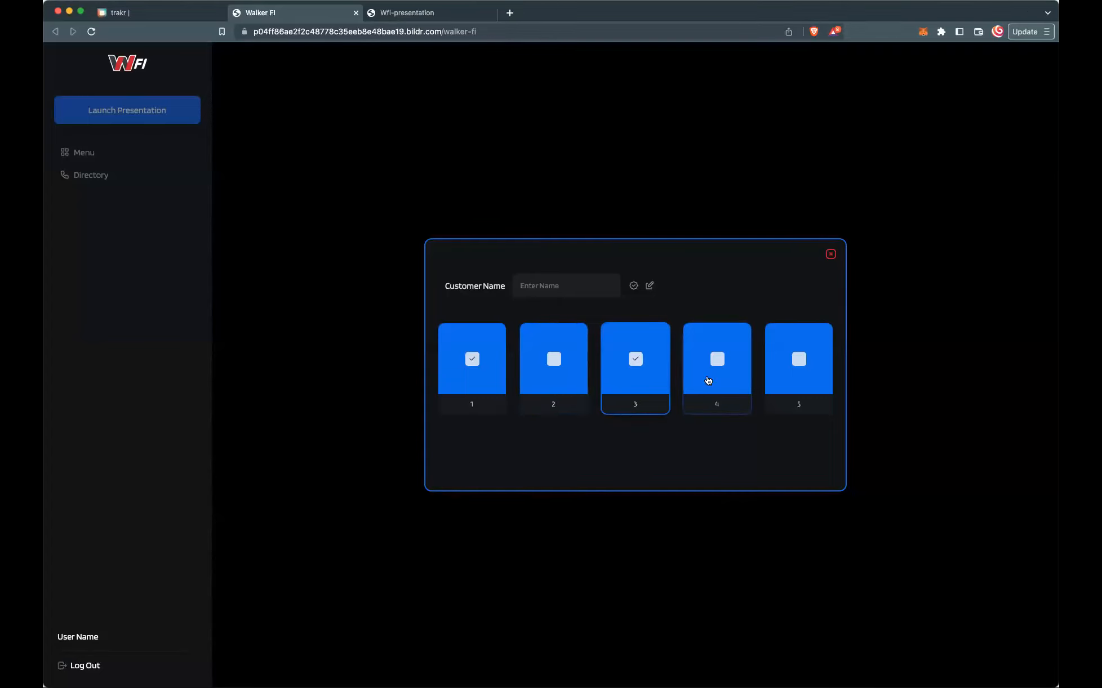
pyautogui.click(717, 360)
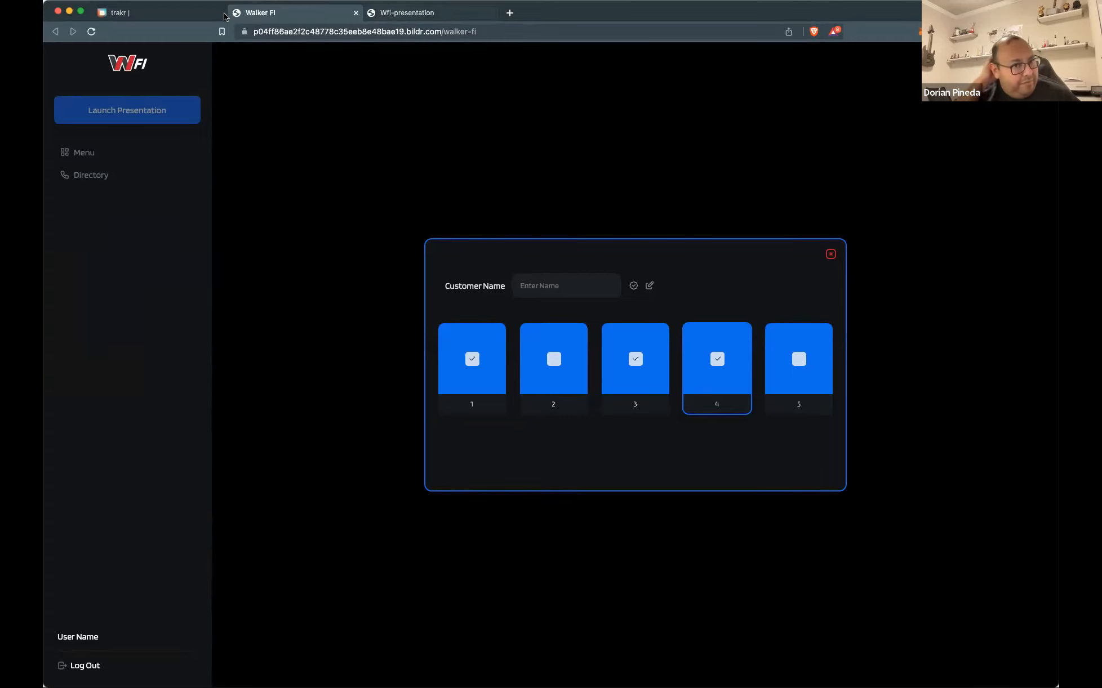
# Return to the trakr editor and inspect the events of card 1's number label and its inner Div
pyautogui.click(148, 15)
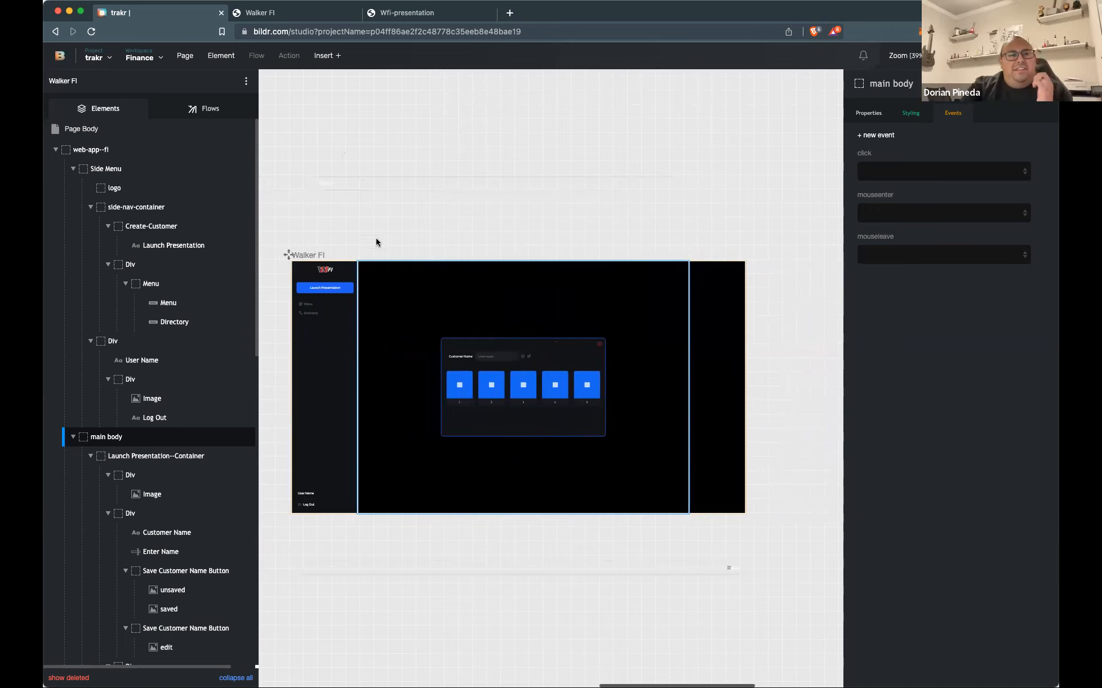
pyautogui.scroll(-1, 469, 393)
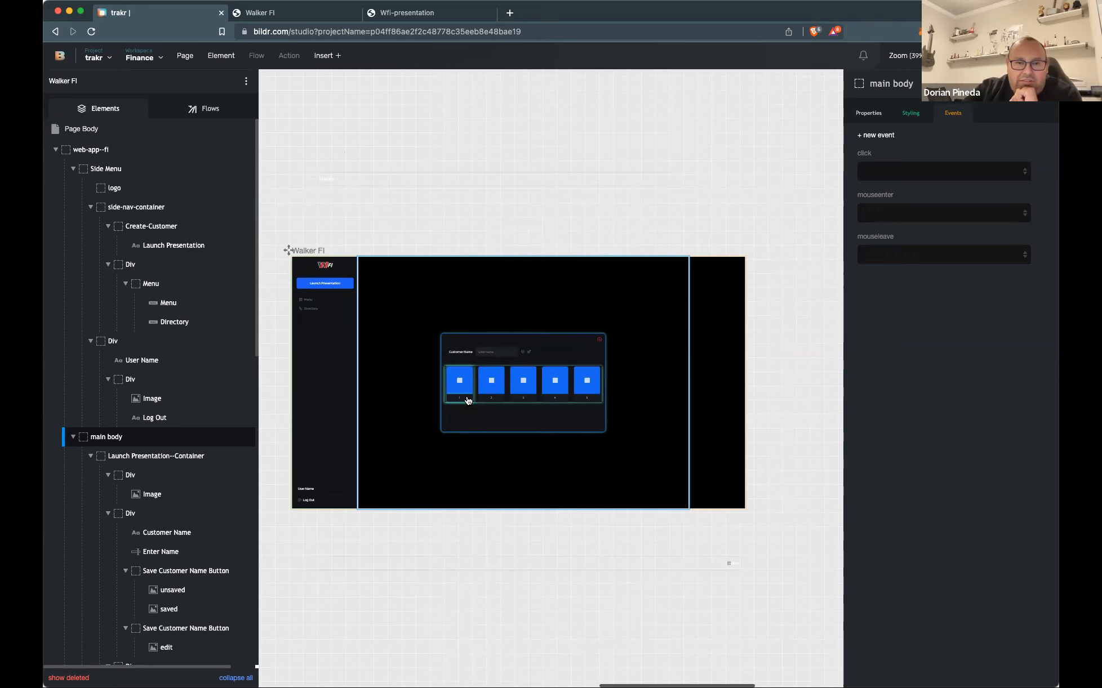
pyautogui.click(467, 399)
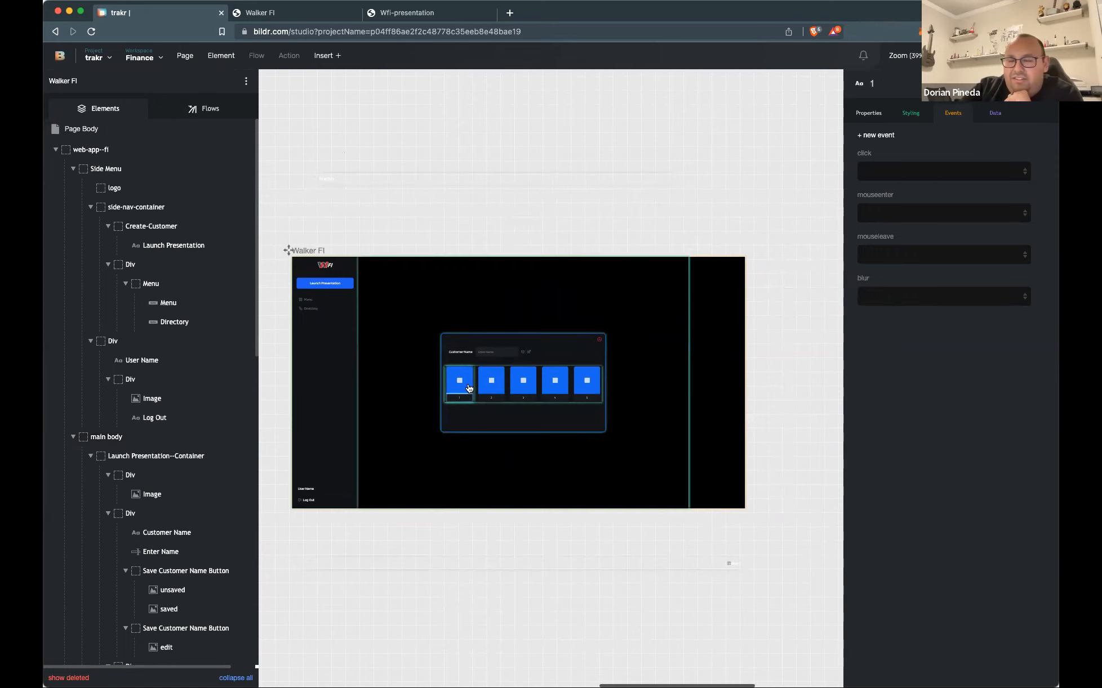
pyautogui.click(468, 388)
pyautogui.scroll(-5, 207, 358)
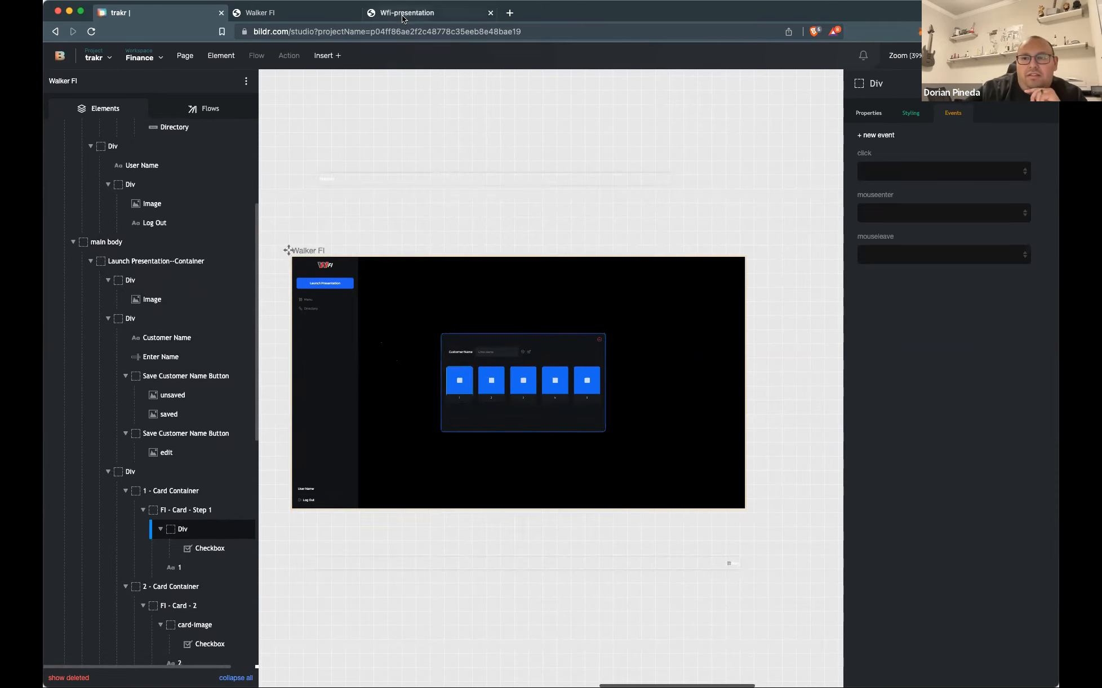
# Open the FI- Save Customer Name flow from the unsaved icon's click event and review its create record action
pyautogui.click(522, 356)
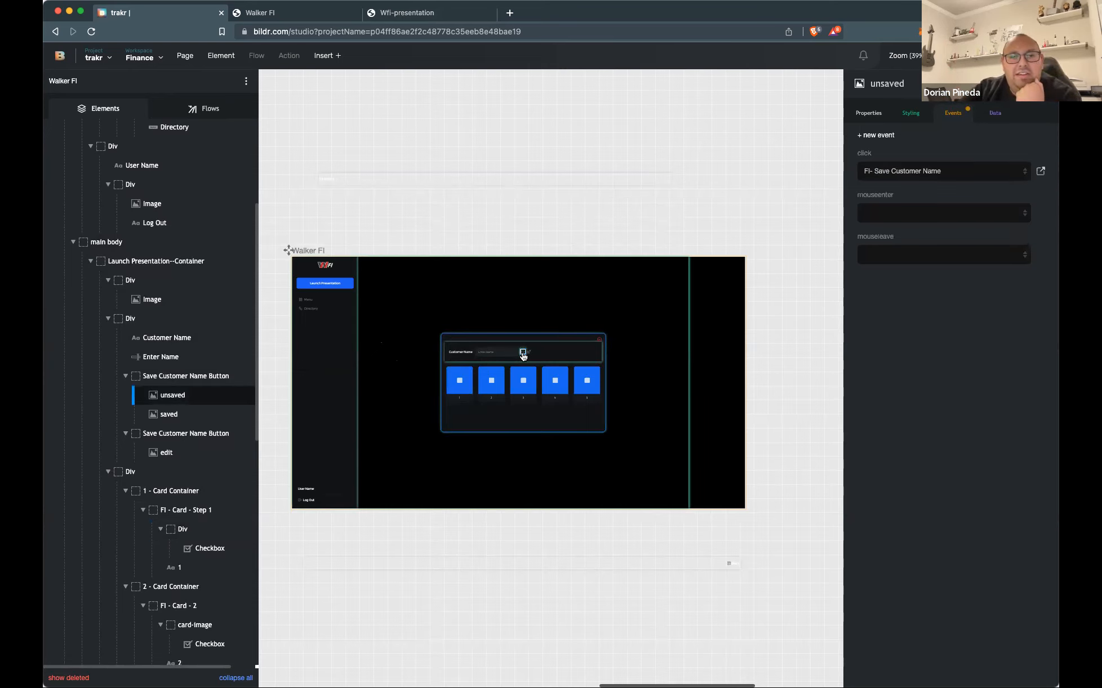
pyautogui.click(1039, 172)
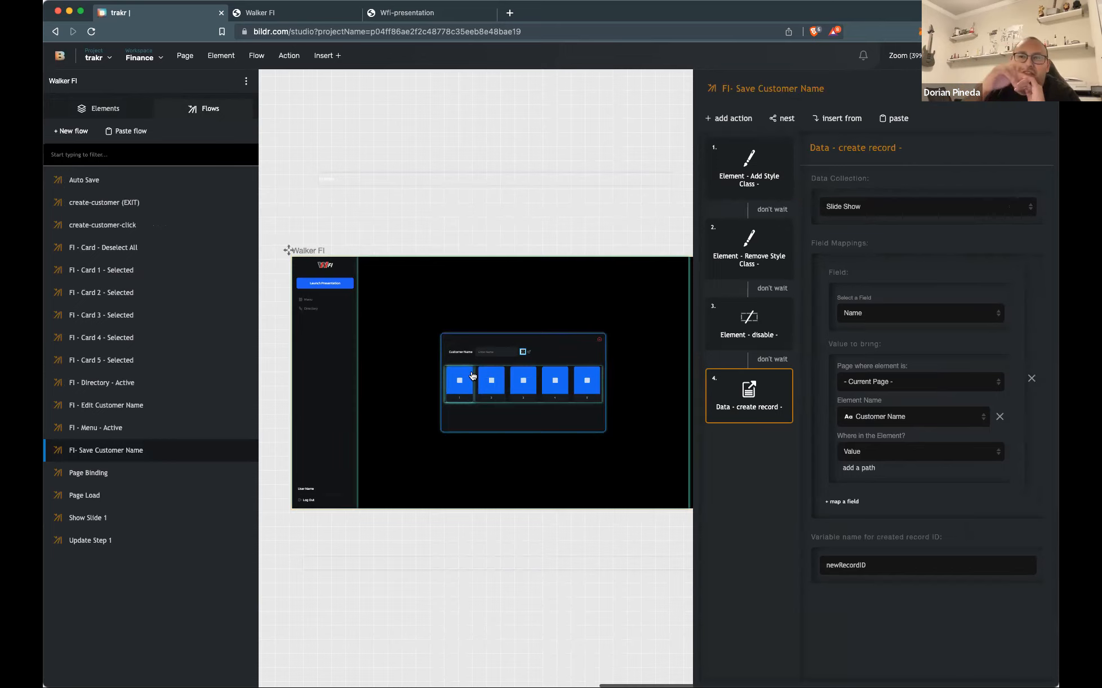
pyautogui.click(472, 377)
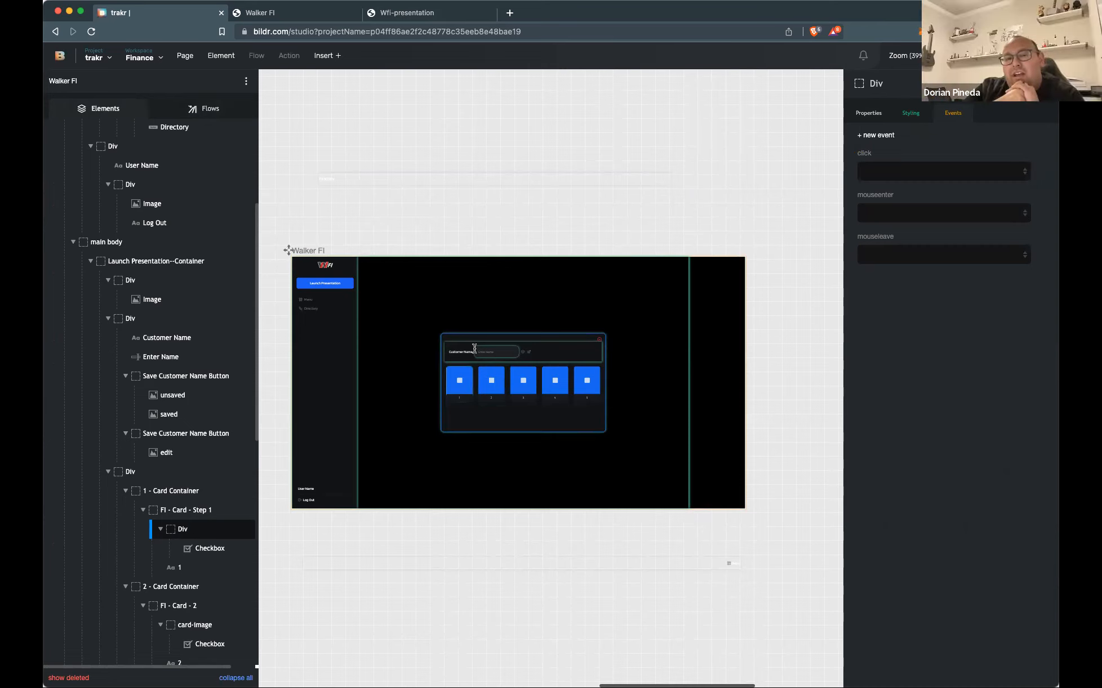
pyautogui.click(327, 18)
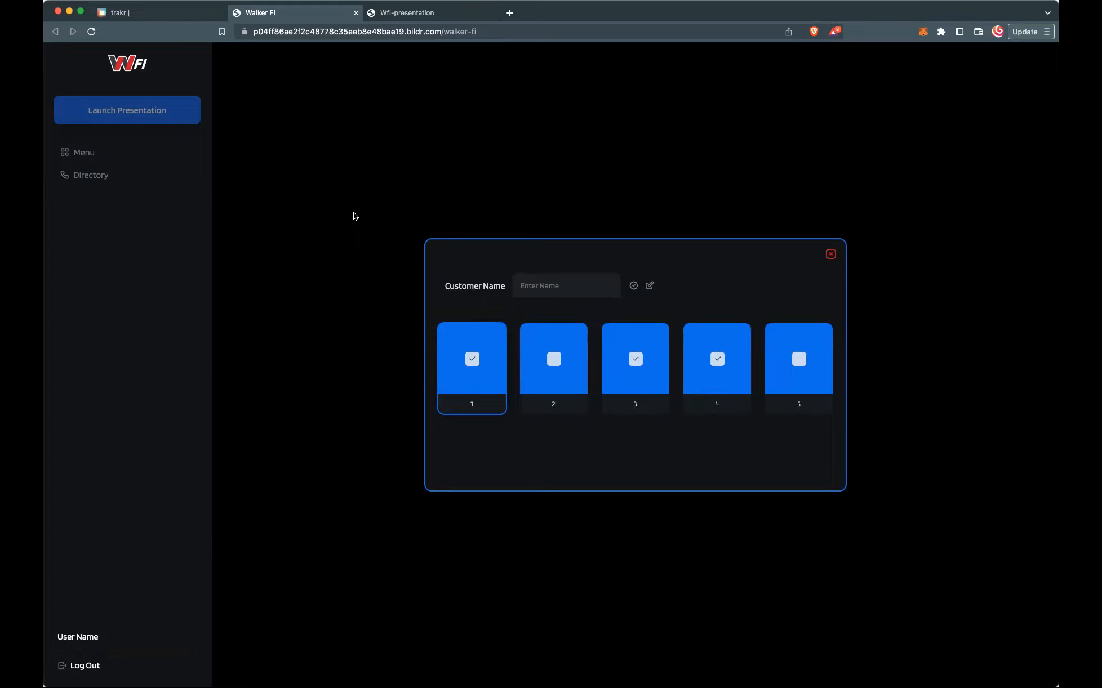
pyautogui.click(193, 14)
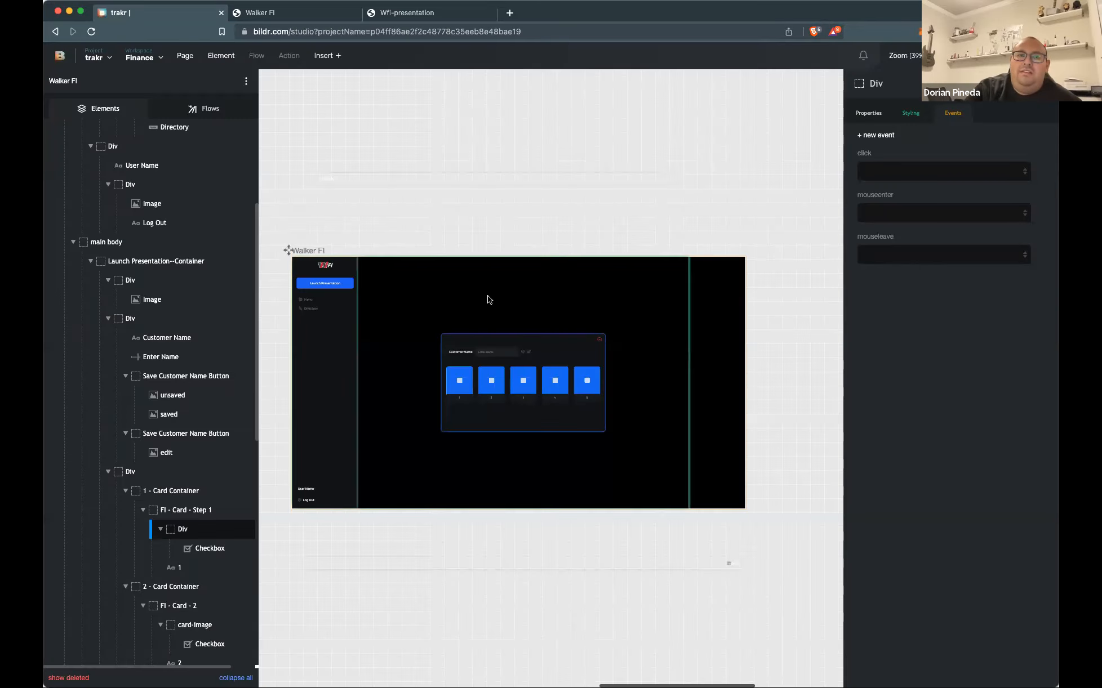
# Open the Wfi-presentation page's Slide 1 flow and inspect its Show Slide 1 action
pyautogui.hscroll(10, 489, 299)
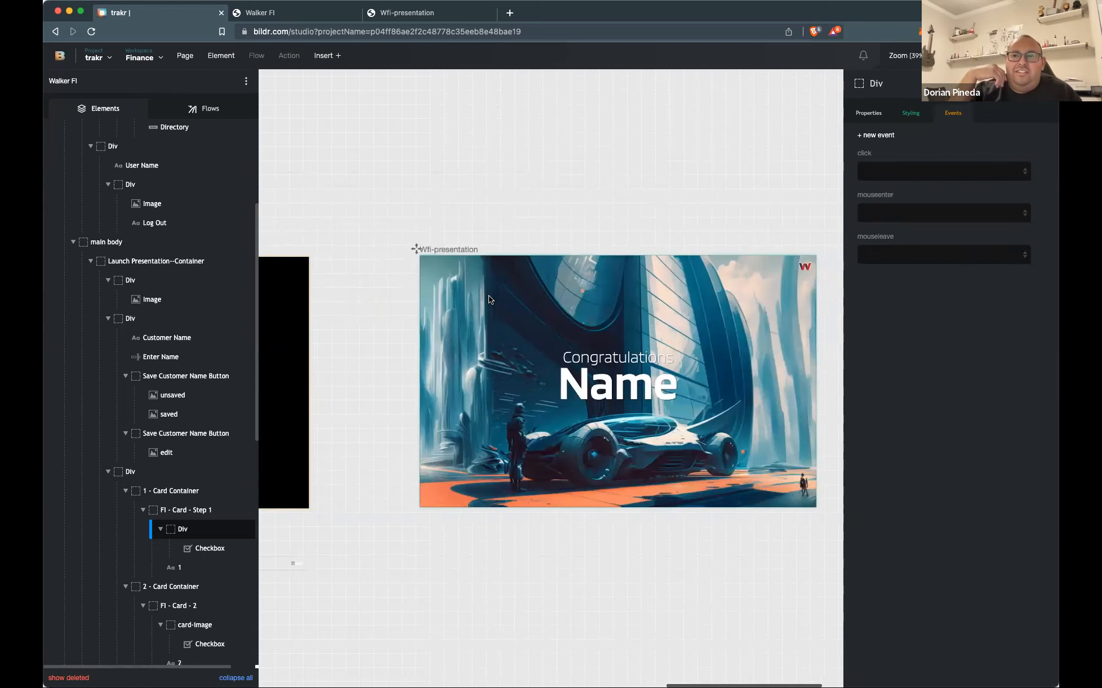
pyautogui.click(488, 299)
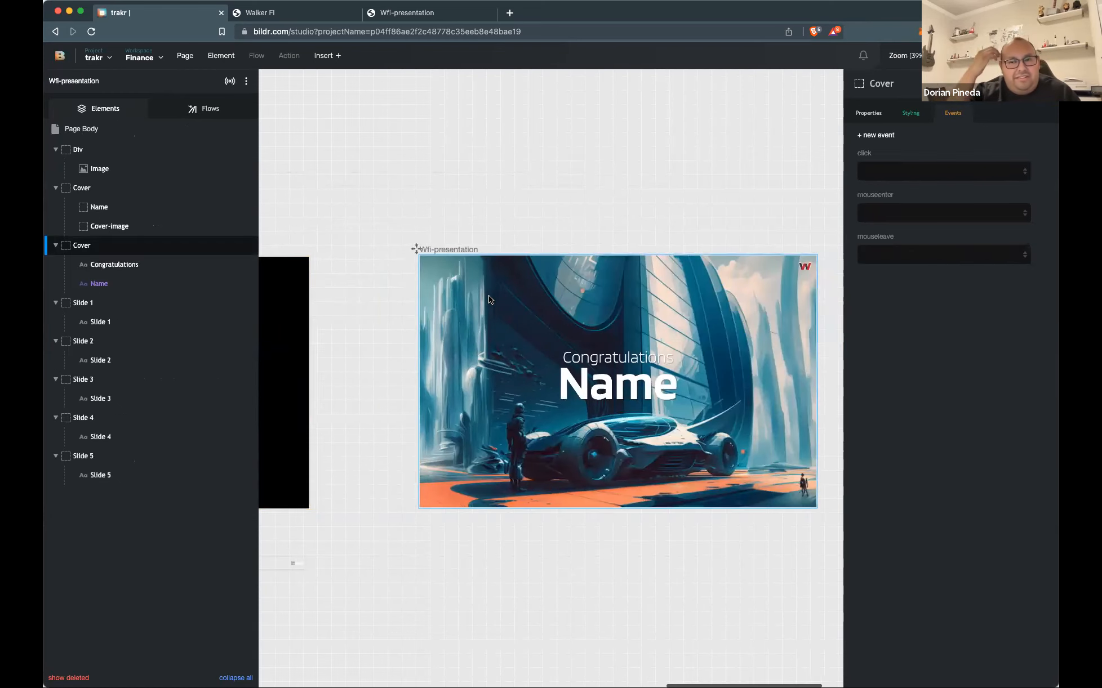
pyautogui.click(210, 112)
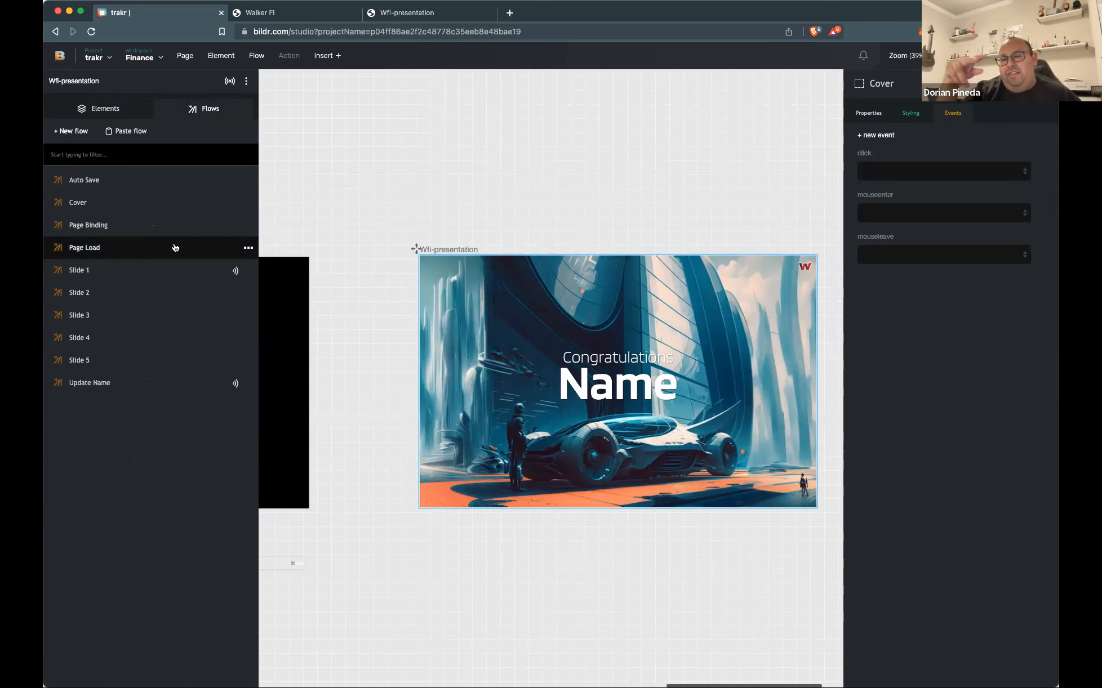
pyautogui.click(152, 268)
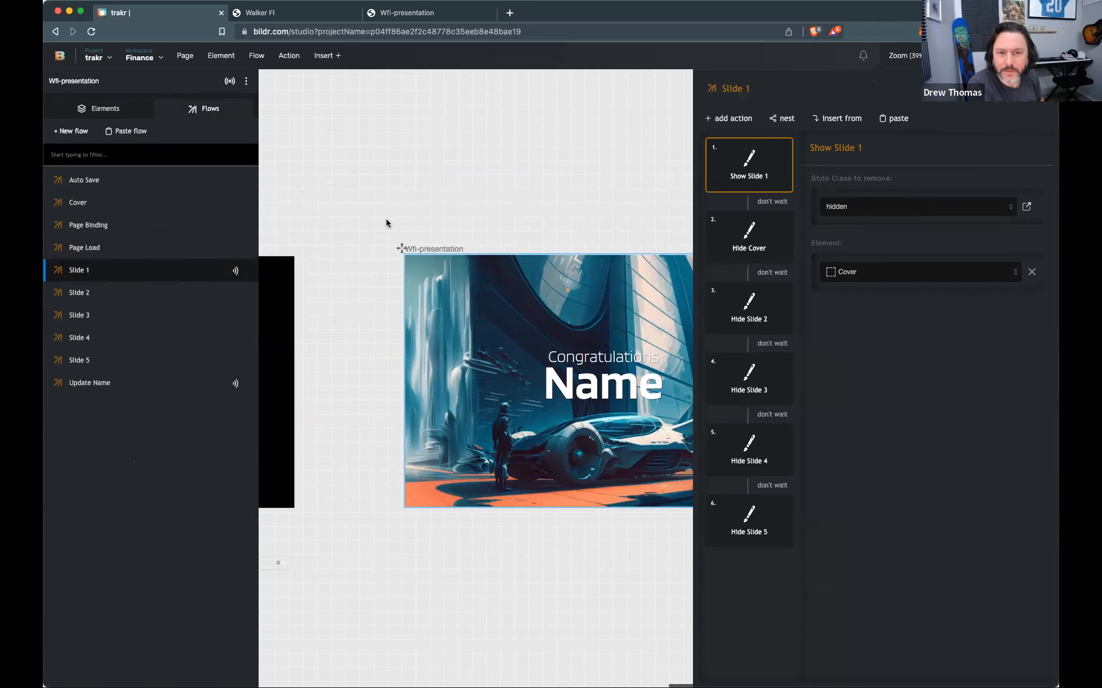
# Go back to the Walker FI page and recheck the create record action in the unsaved icon's click flow
pyautogui.hscroll(-2, 386, 223)
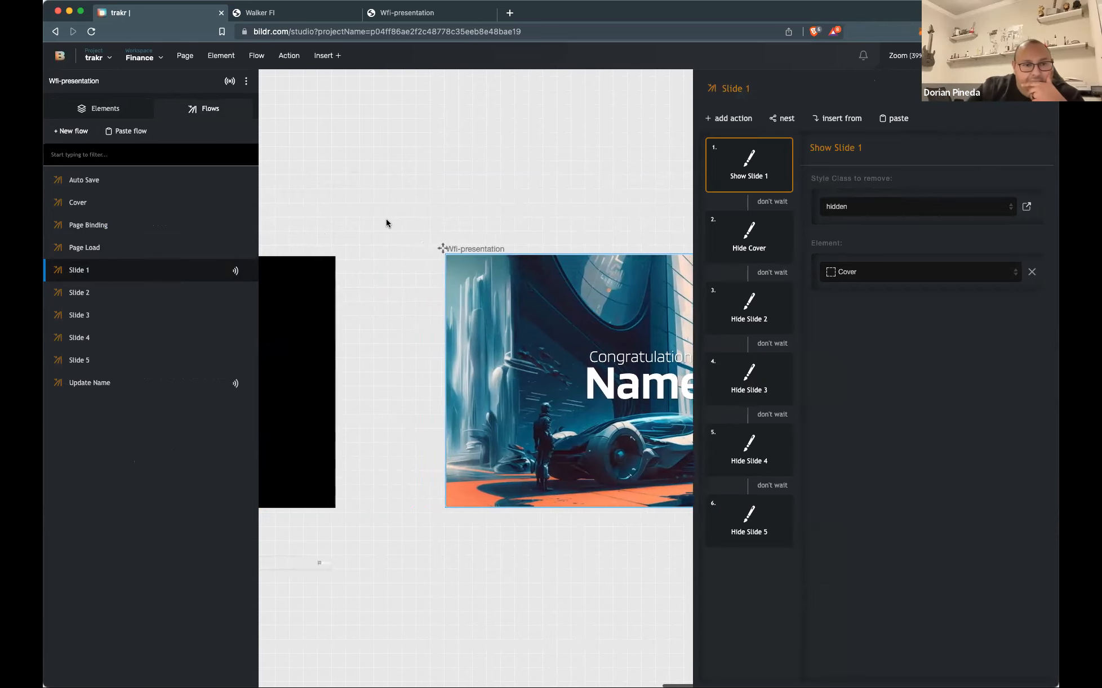
pyautogui.click(386, 223)
pyautogui.hscroll(-5, 387, 223)
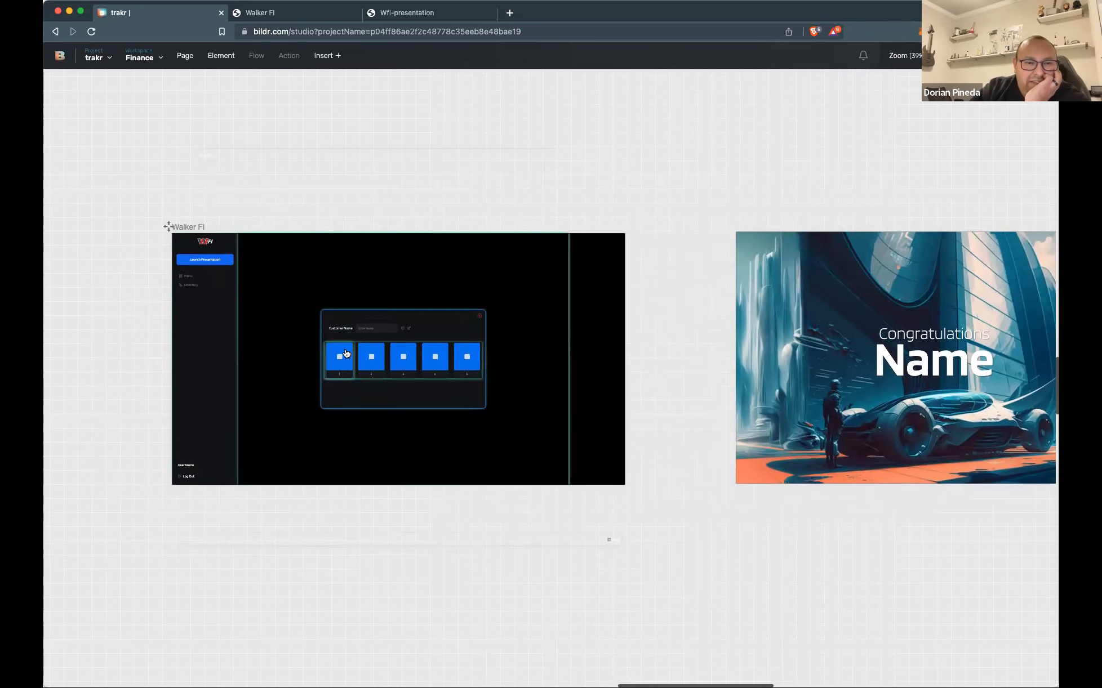
pyautogui.click(397, 328)
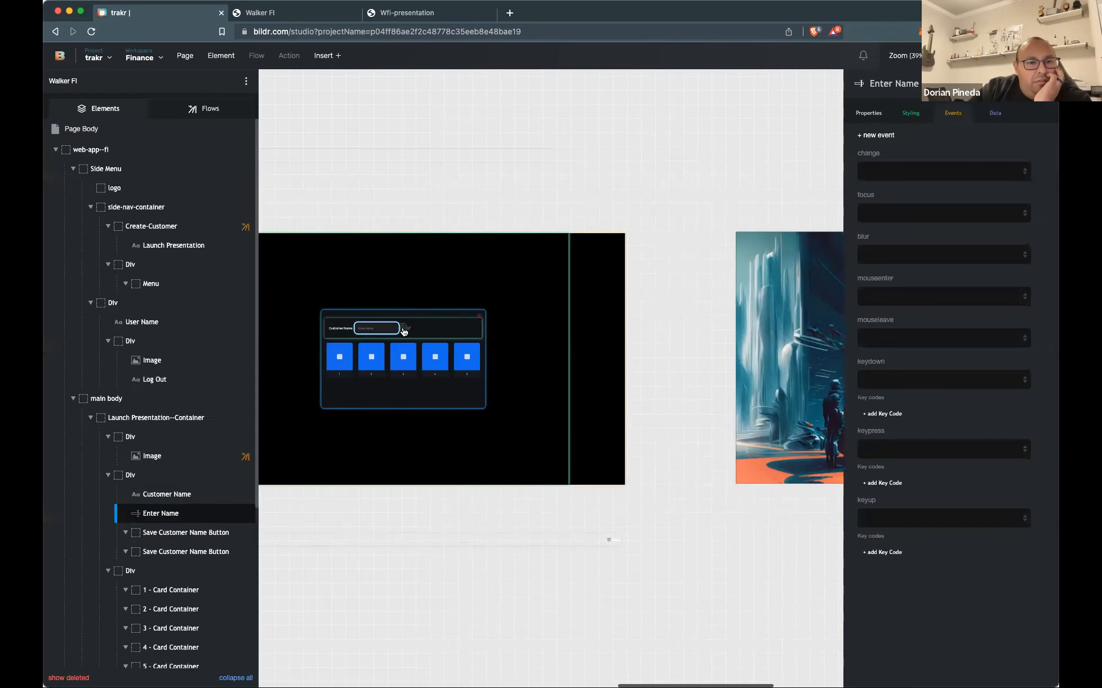
pyautogui.click(404, 330)
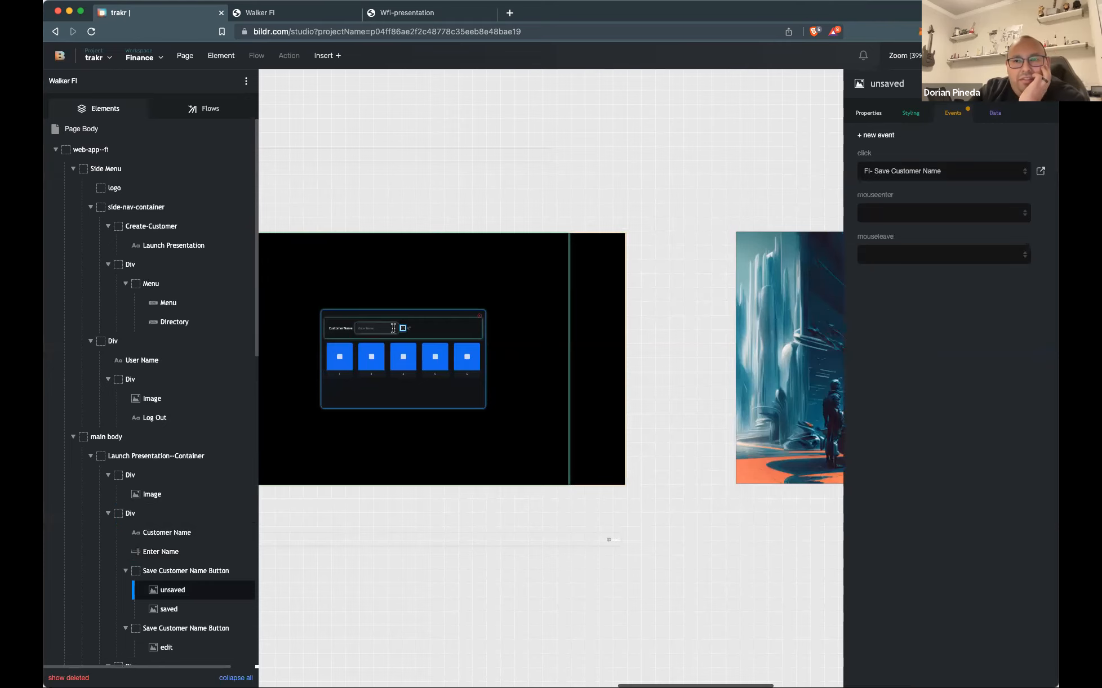
pyautogui.click(1040, 173)
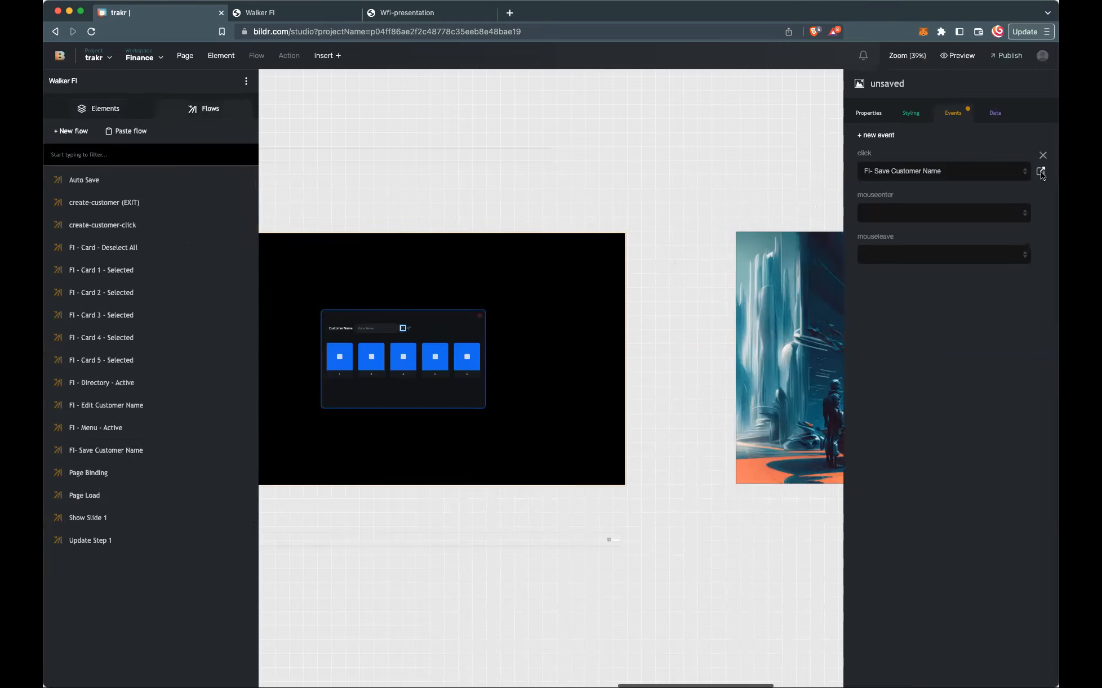
pyautogui.click(748, 402)
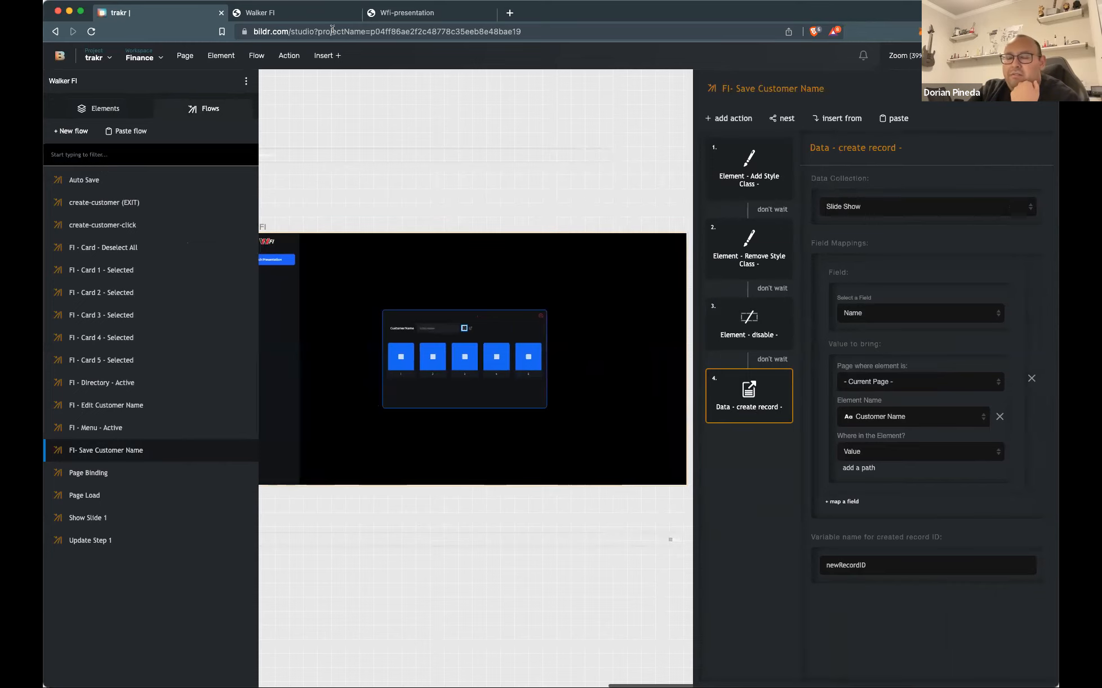
# Look over the live Walker FI page, and select the Cover element on the Wfi-presentation page in the editor
pyautogui.click(308, 17)
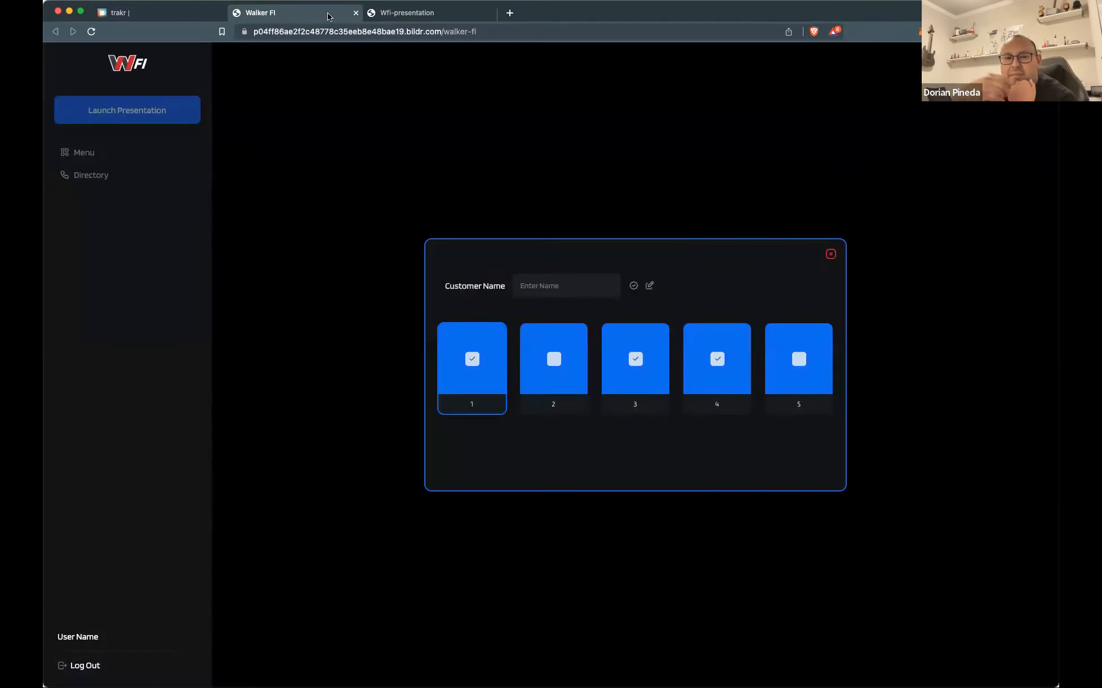
pyautogui.click(201, 17)
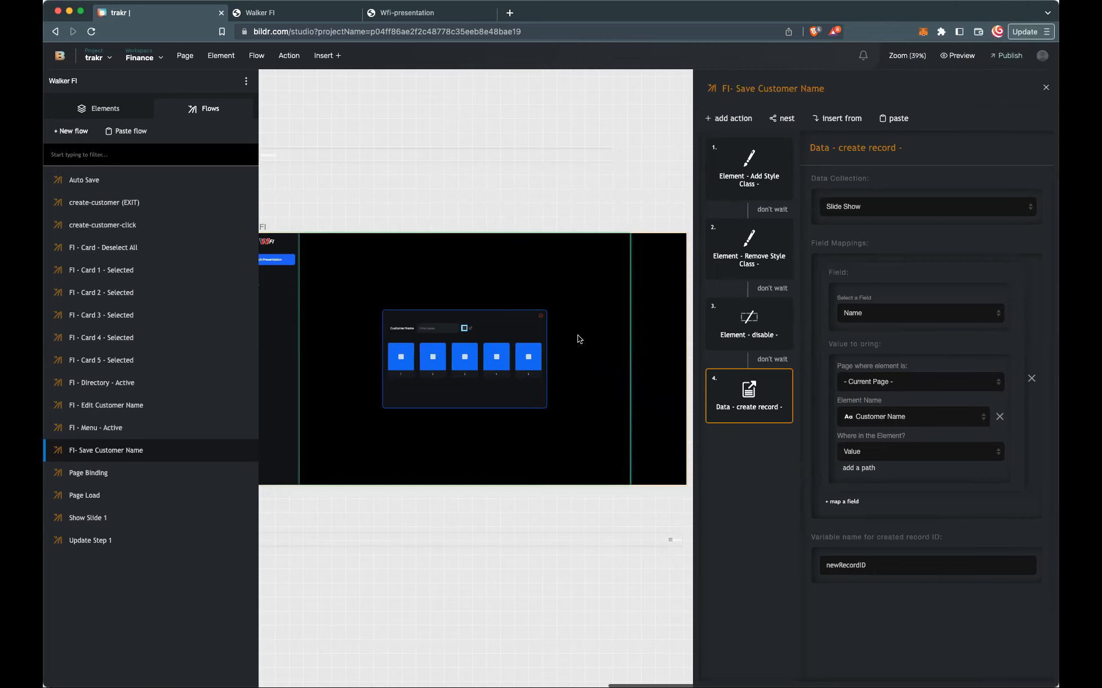
pyautogui.hscroll(1, 579, 338)
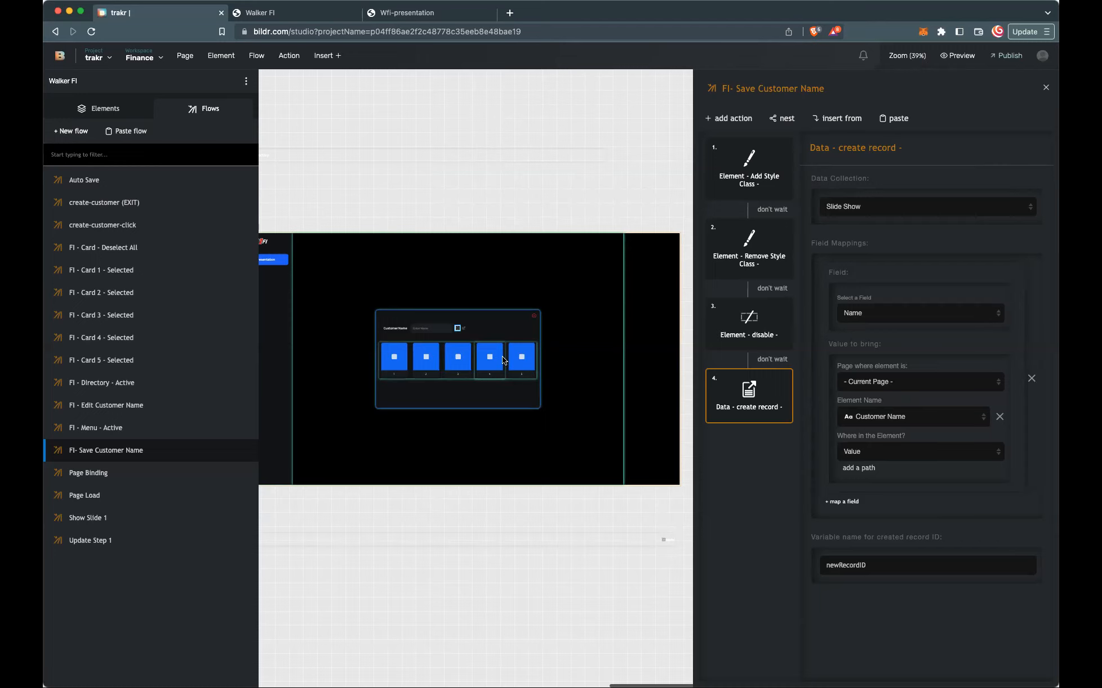
pyautogui.hscroll(5, 491, 348)
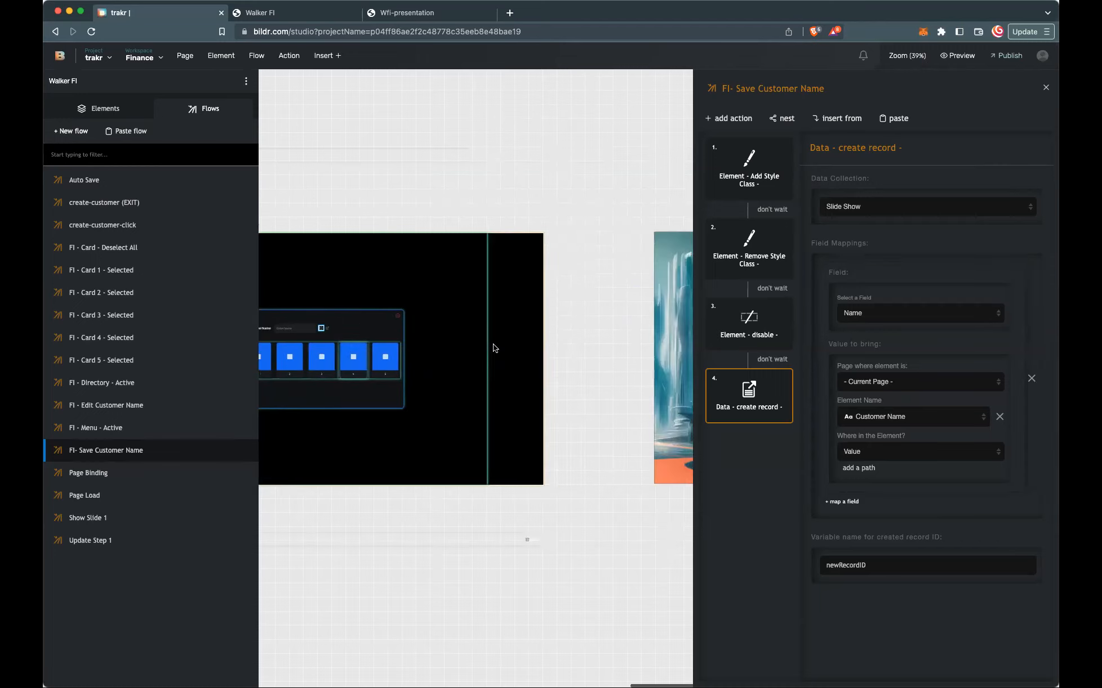
pyautogui.click(606, 318)
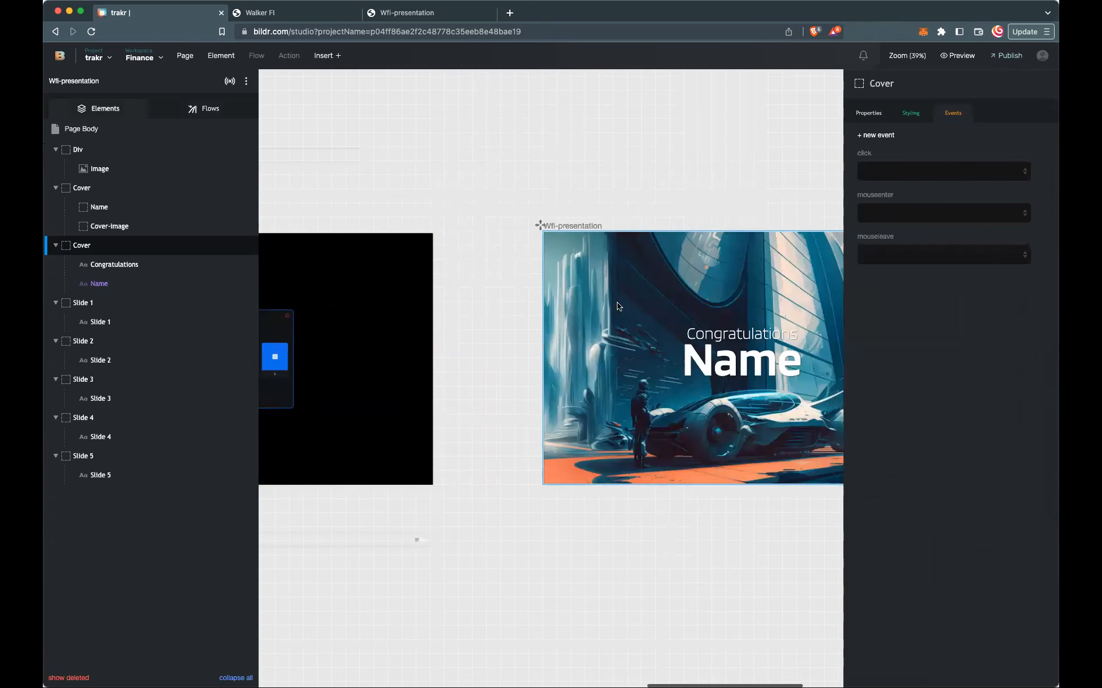
# Delete both data listeners of the Wfi-presentation page, the Update Name one and the Slide 1 one
pyautogui.click(229, 81)
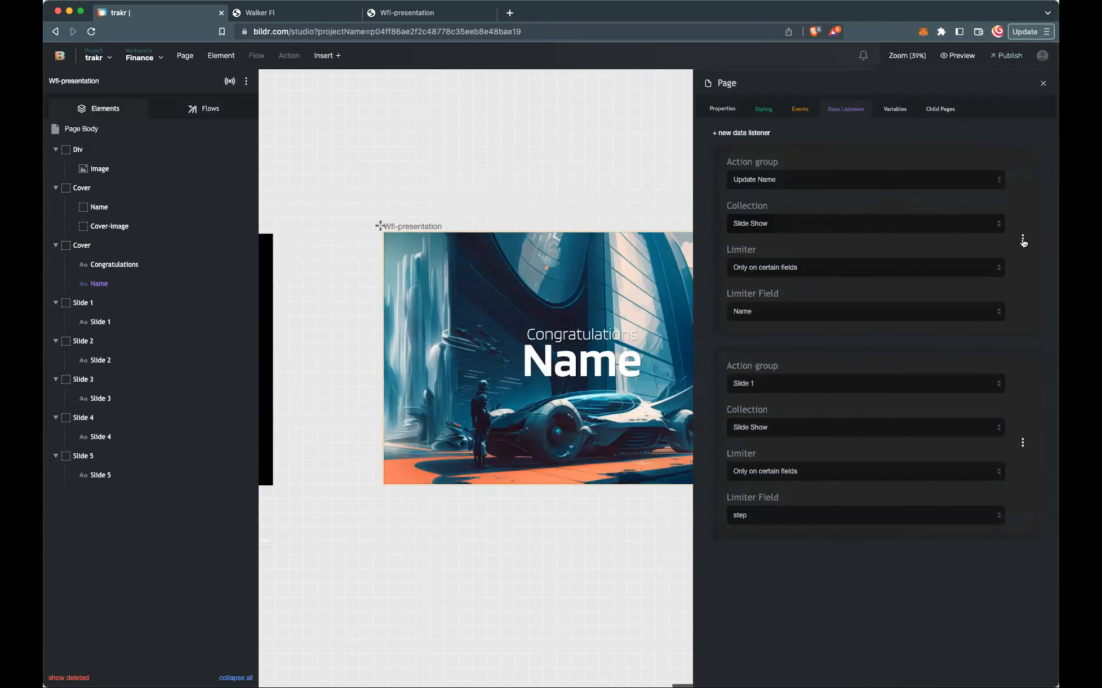
pyautogui.click(1023, 241)
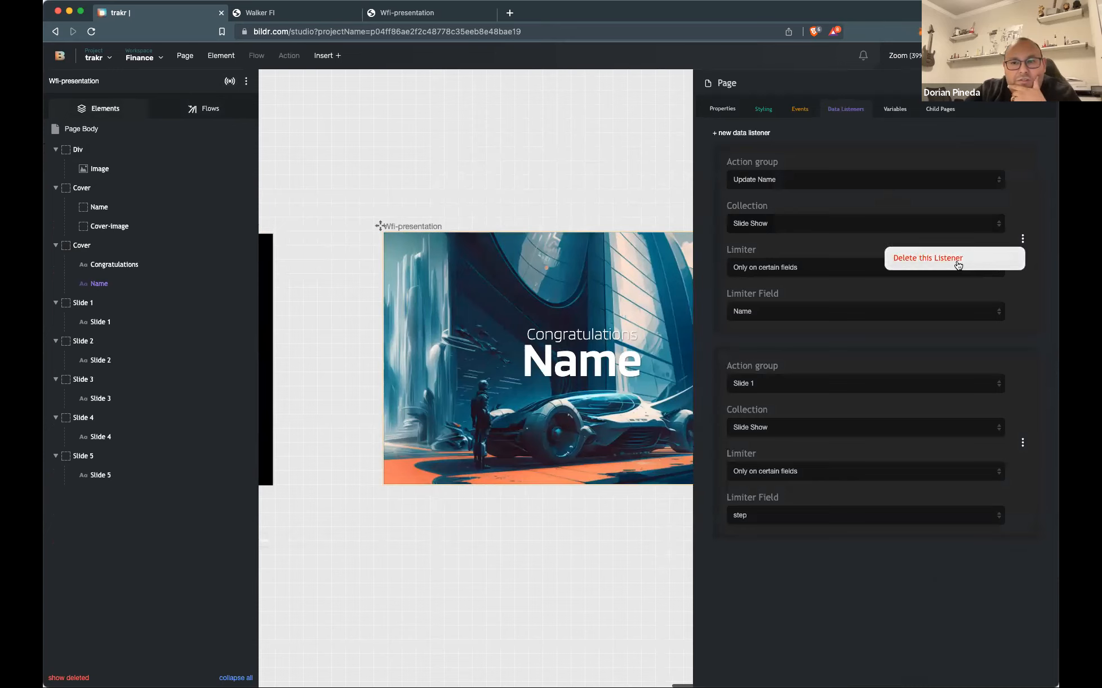
pyautogui.click(959, 263)
pyautogui.click(1022, 238)
pyautogui.click(939, 260)
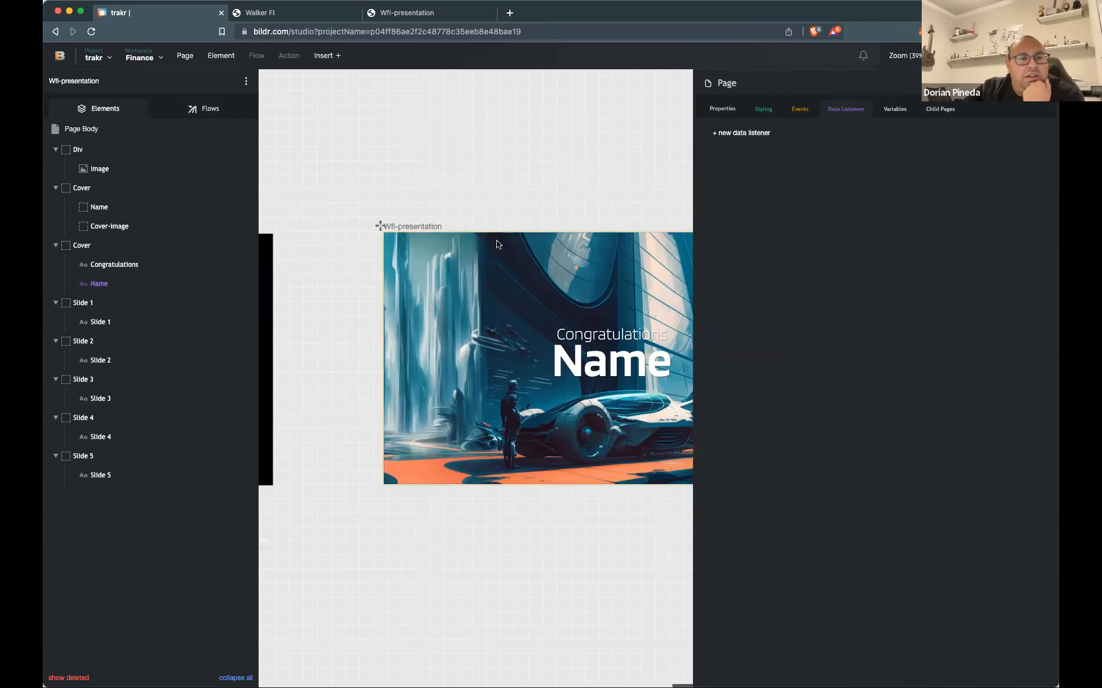
# Reopen the unsaved icon's FI- Save Customer Name flow on the Walker FI page and review its create record action's data collection
pyautogui.hscroll(-5, 497, 240)
pyautogui.hscroll(-4, 506, 246)
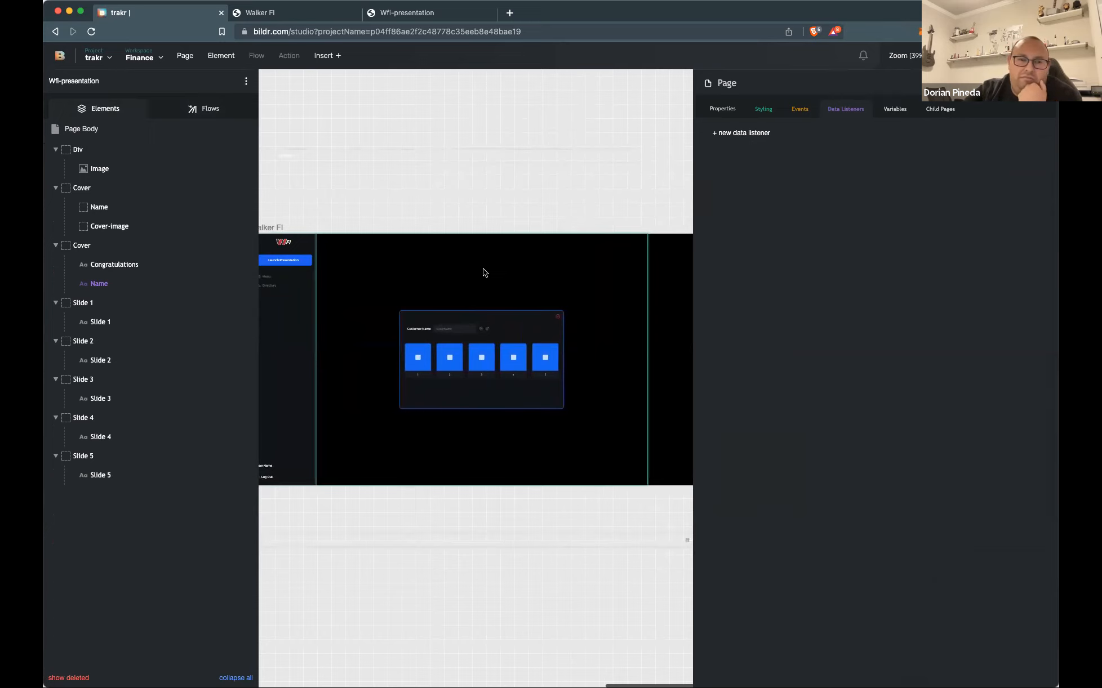
pyautogui.click(427, 352)
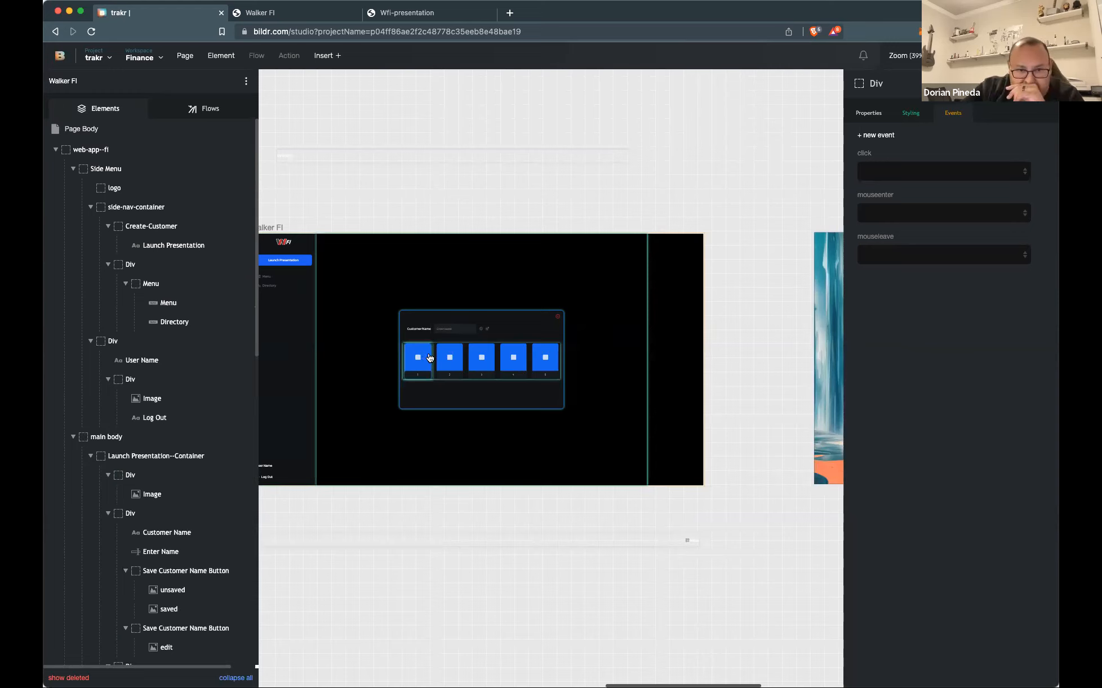
pyautogui.hscroll(5, 619, 295)
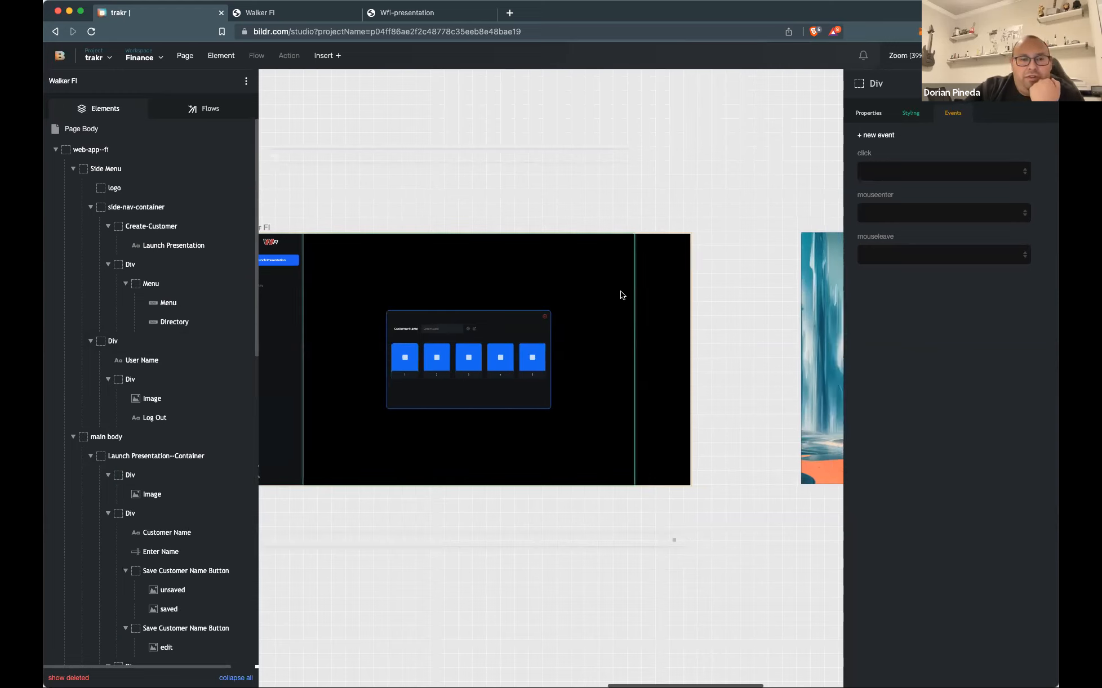
pyautogui.hscroll(-8, 619, 294)
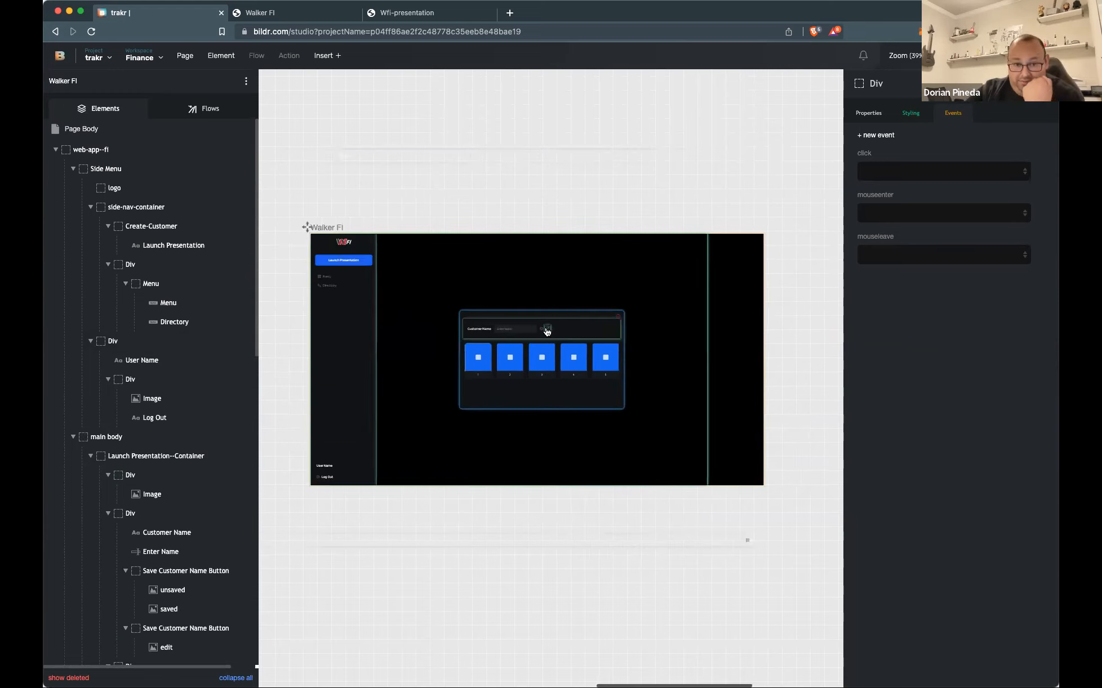
pyautogui.click(542, 332)
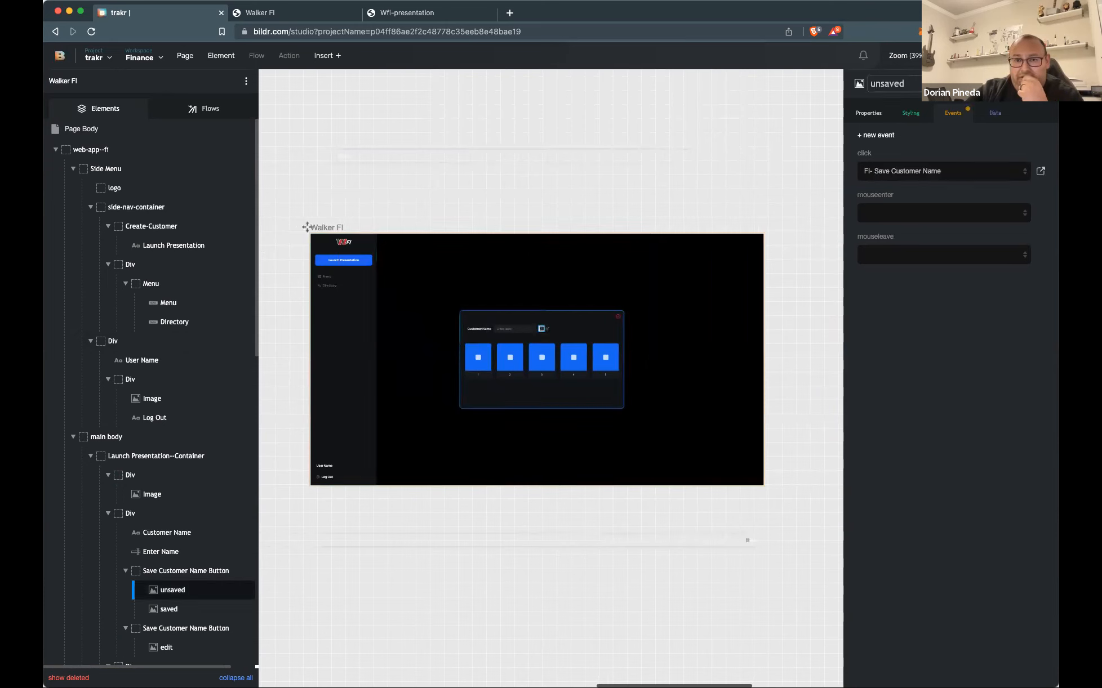
pyautogui.click(1042, 172)
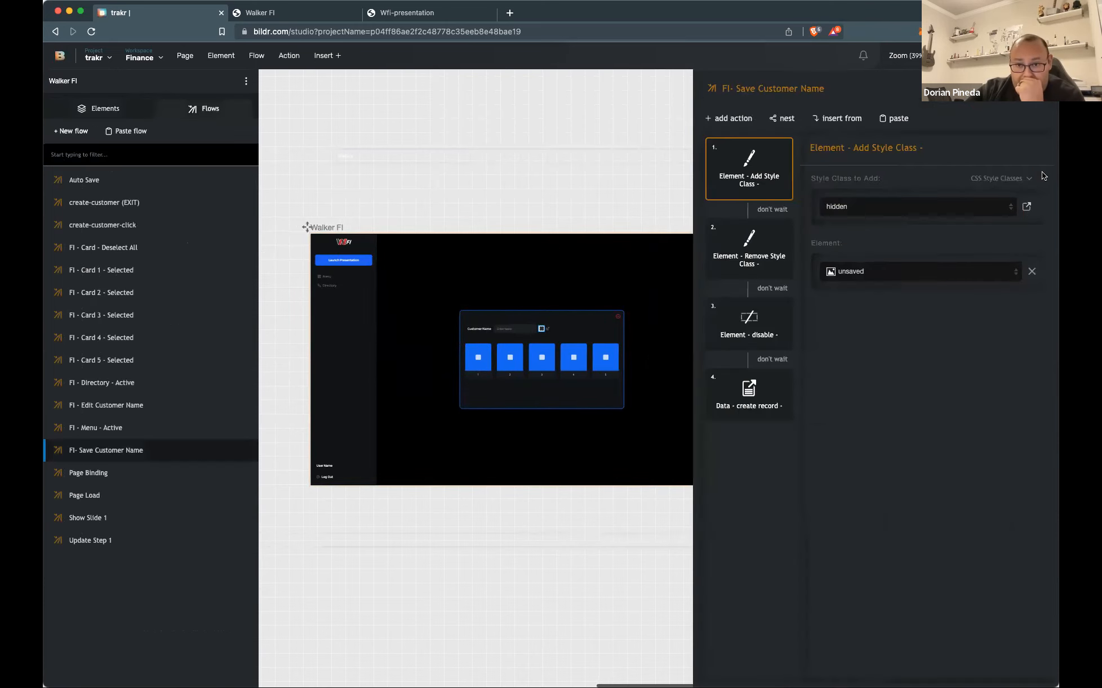
pyautogui.click(758, 387)
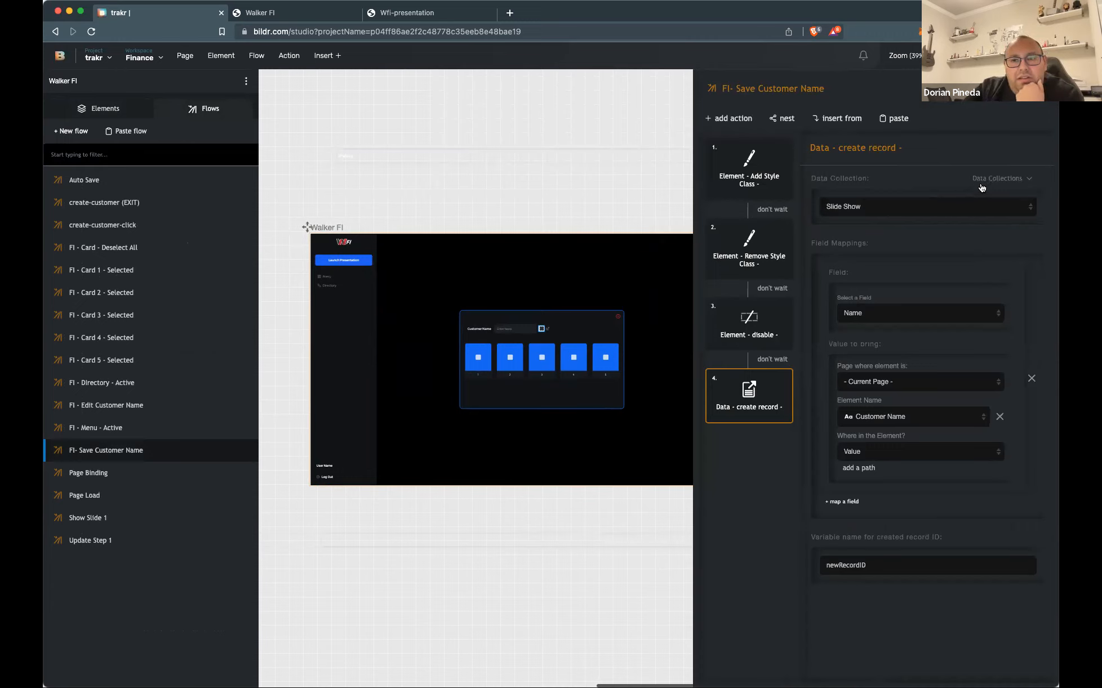
pyautogui.click(961, 205)
pyautogui.click(960, 206)
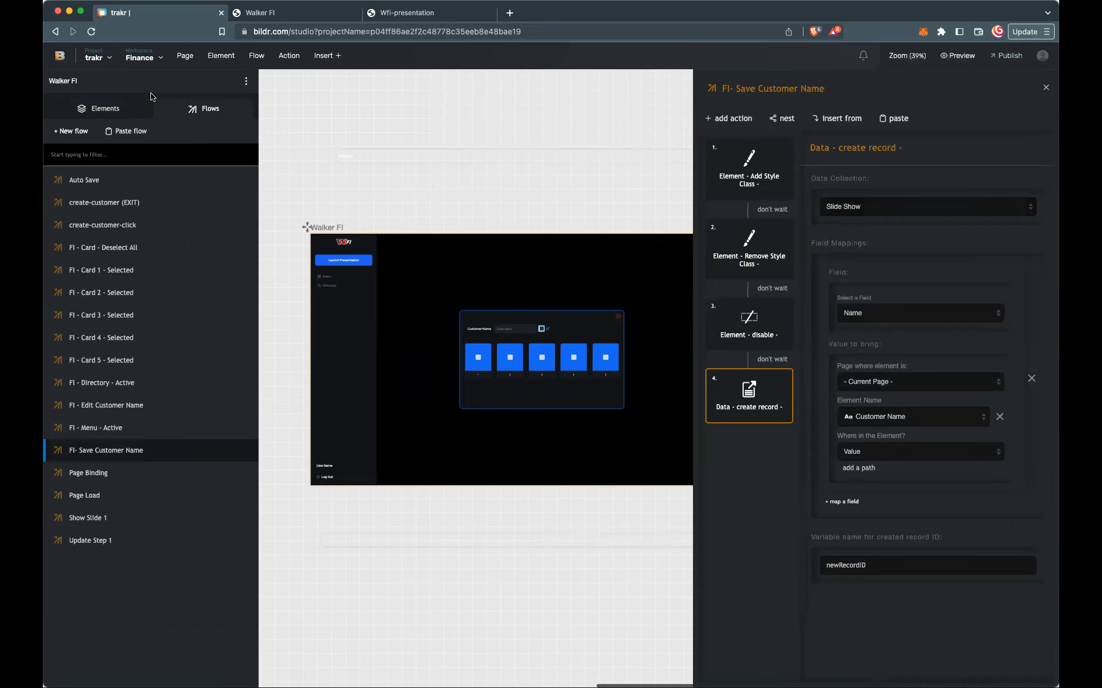
# Inspect the records of the Slide Show data collection, and check the cover on the live Wfi-presentation page
pyautogui.click(150, 63)
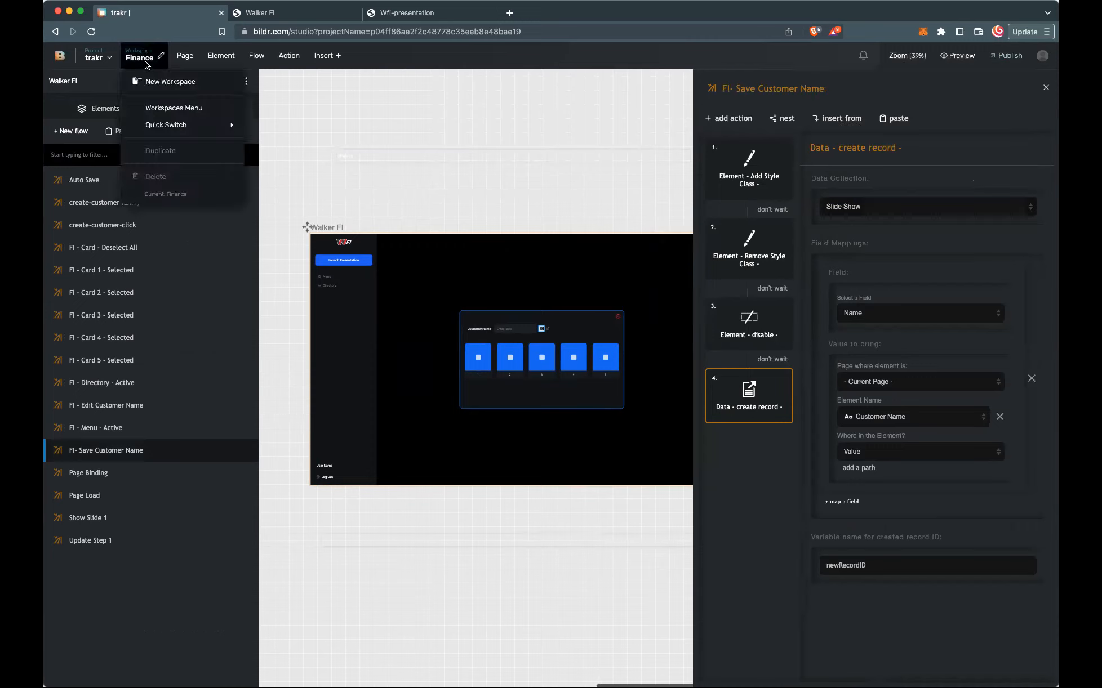
pyautogui.click(103, 59)
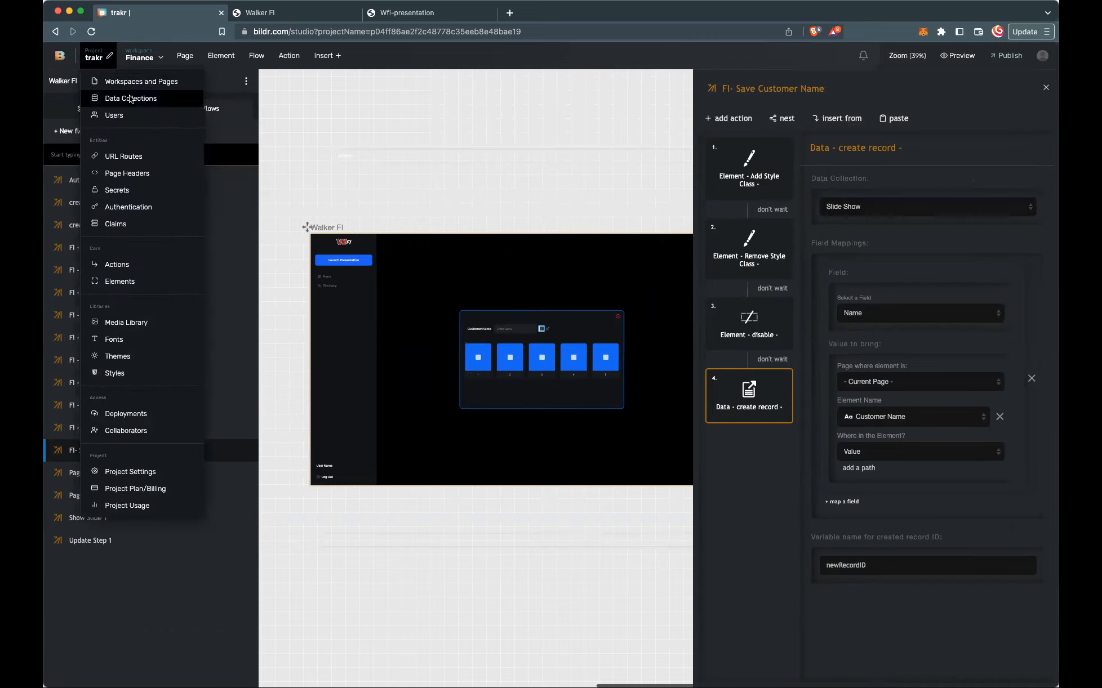
pyautogui.click(135, 96)
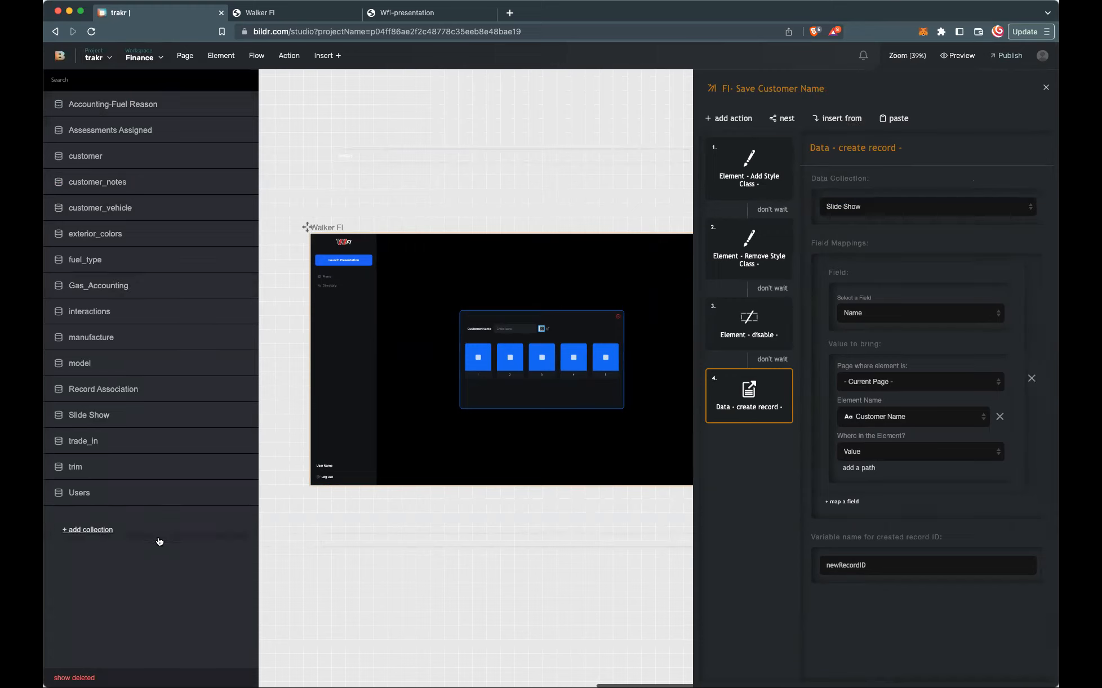
pyautogui.click(135, 414)
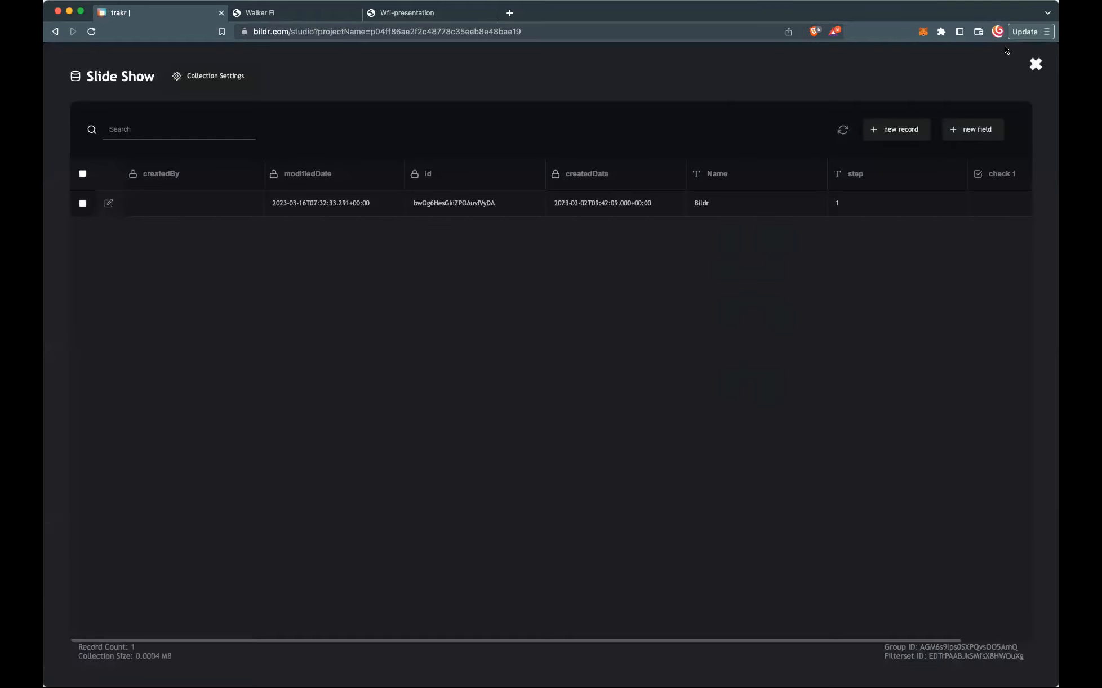
pyautogui.click(1035, 64)
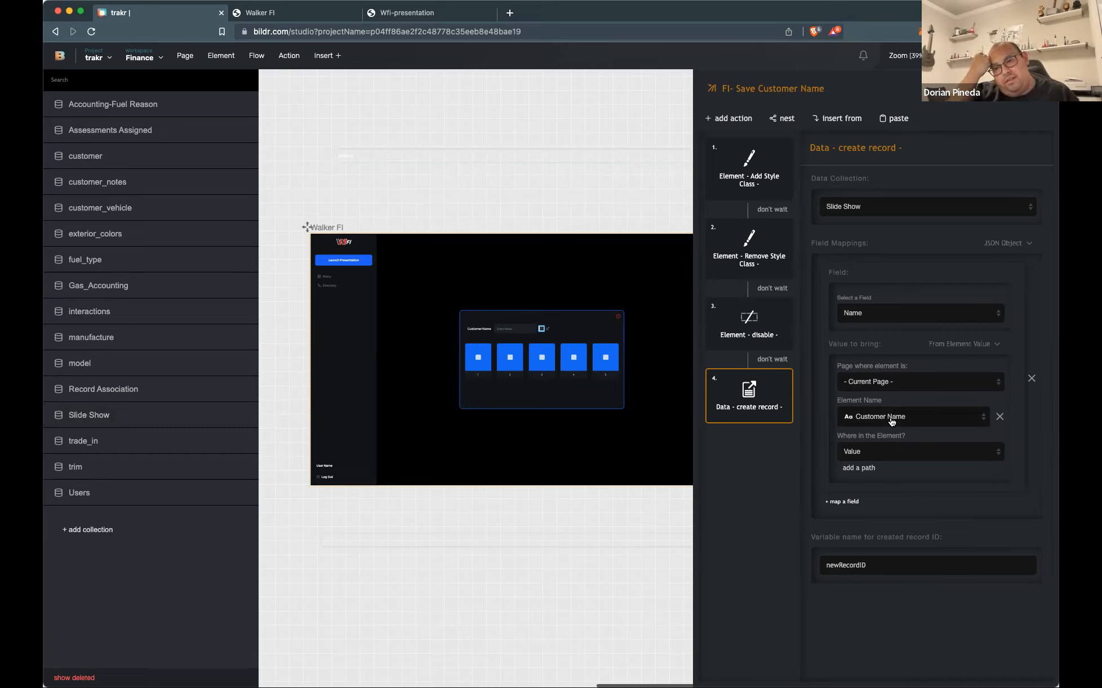
pyautogui.click(397, 15)
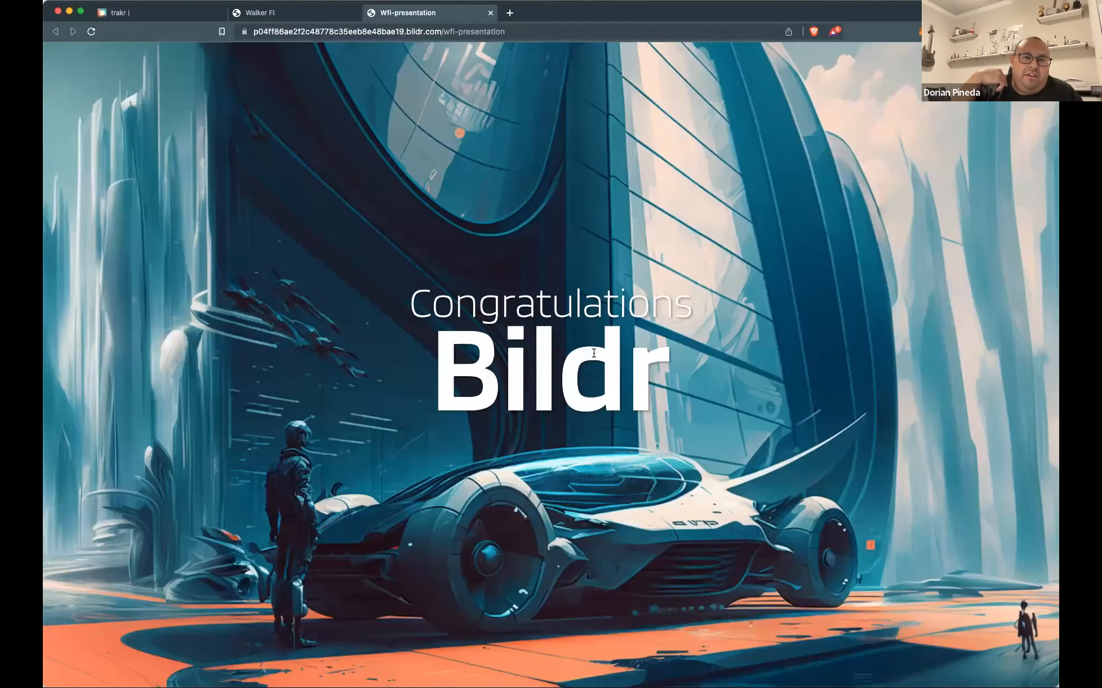
pyautogui.click(194, 18)
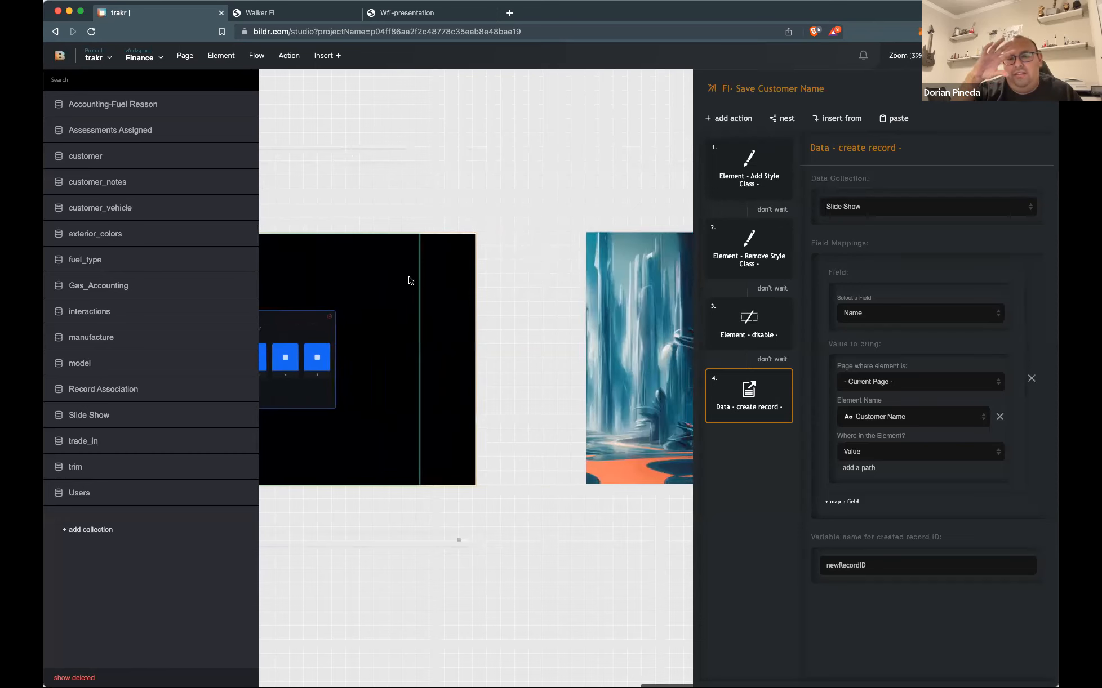
# Review the actions in the Wfi-presentation page's Cover, Slide 1, Slide 2, Slide 3 and Slide 5 flows
pyautogui.click(408, 277)
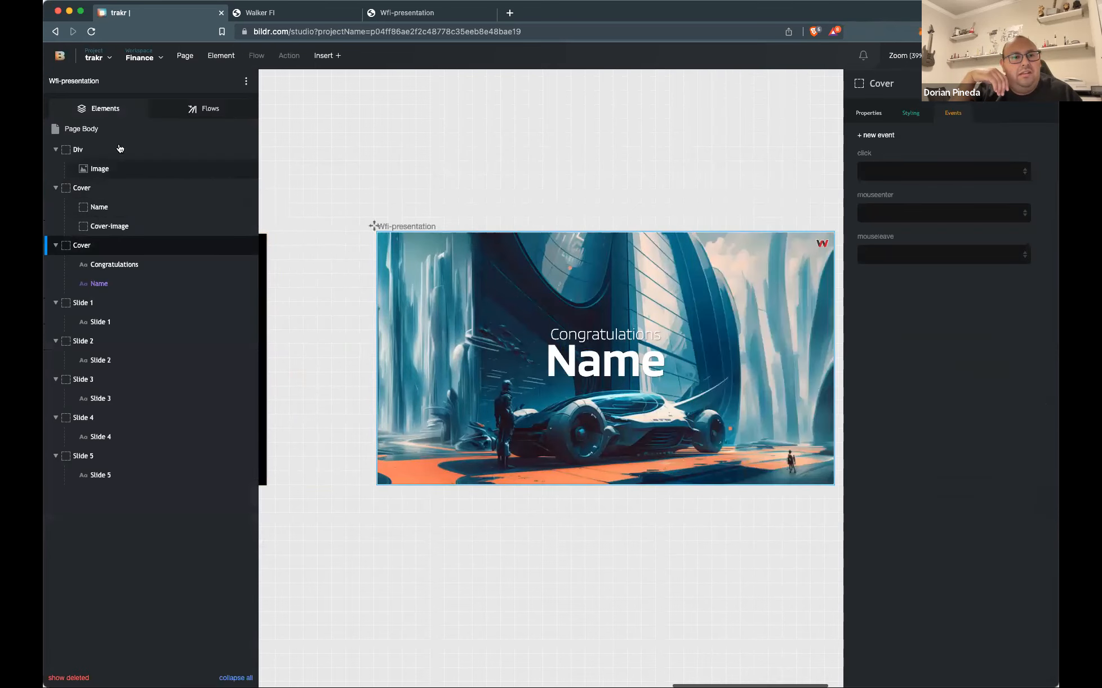
pyautogui.click(204, 109)
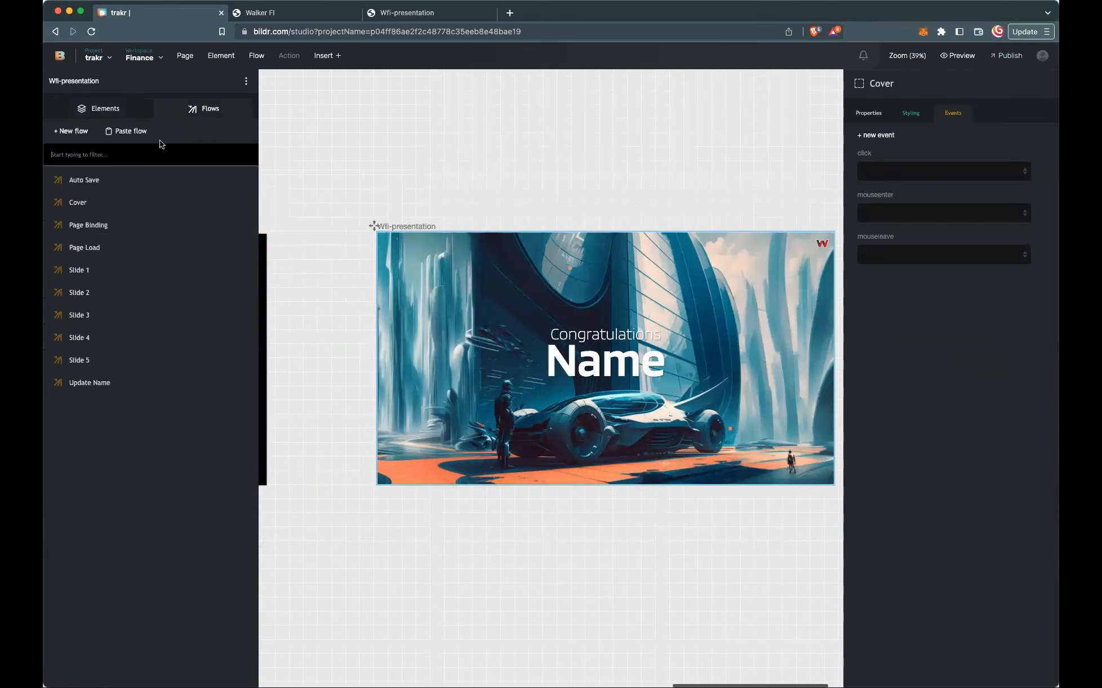
pyautogui.click(104, 204)
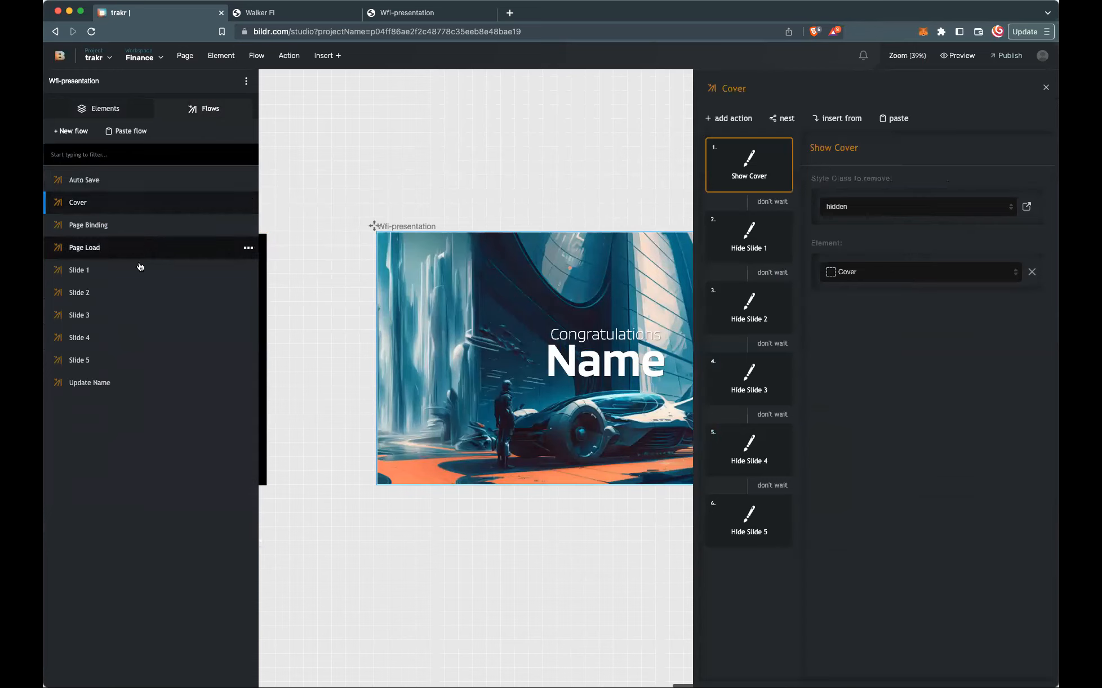
pyautogui.click(140, 269)
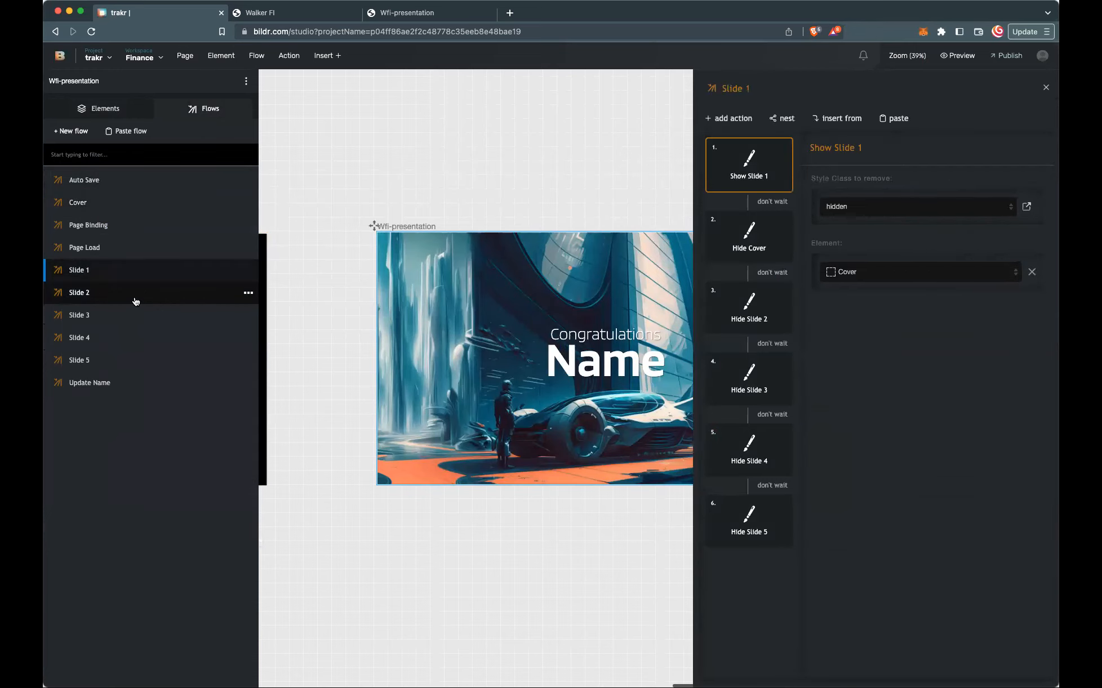
pyautogui.click(135, 301)
pyautogui.click(137, 324)
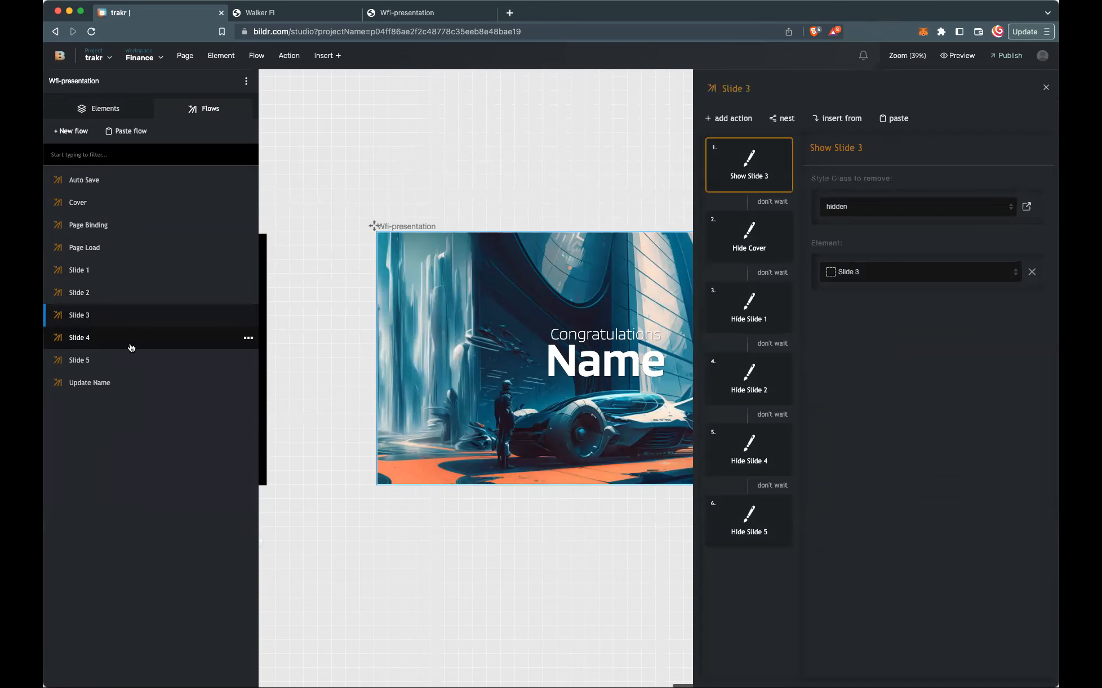
pyautogui.click(125, 359)
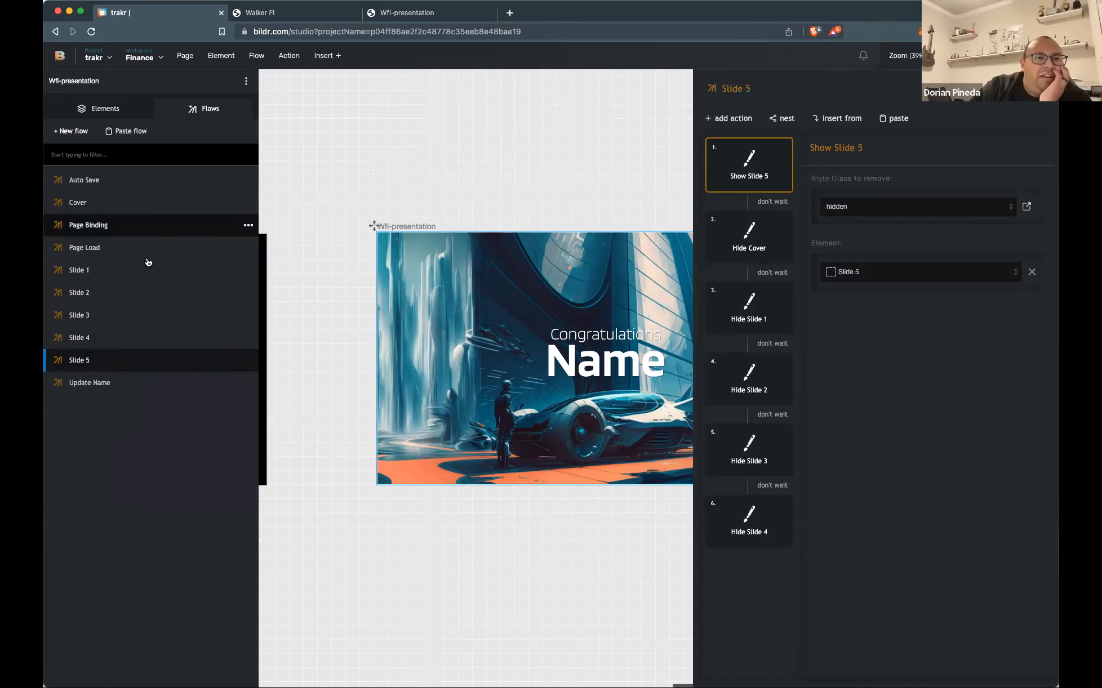
pyautogui.click(150, 214)
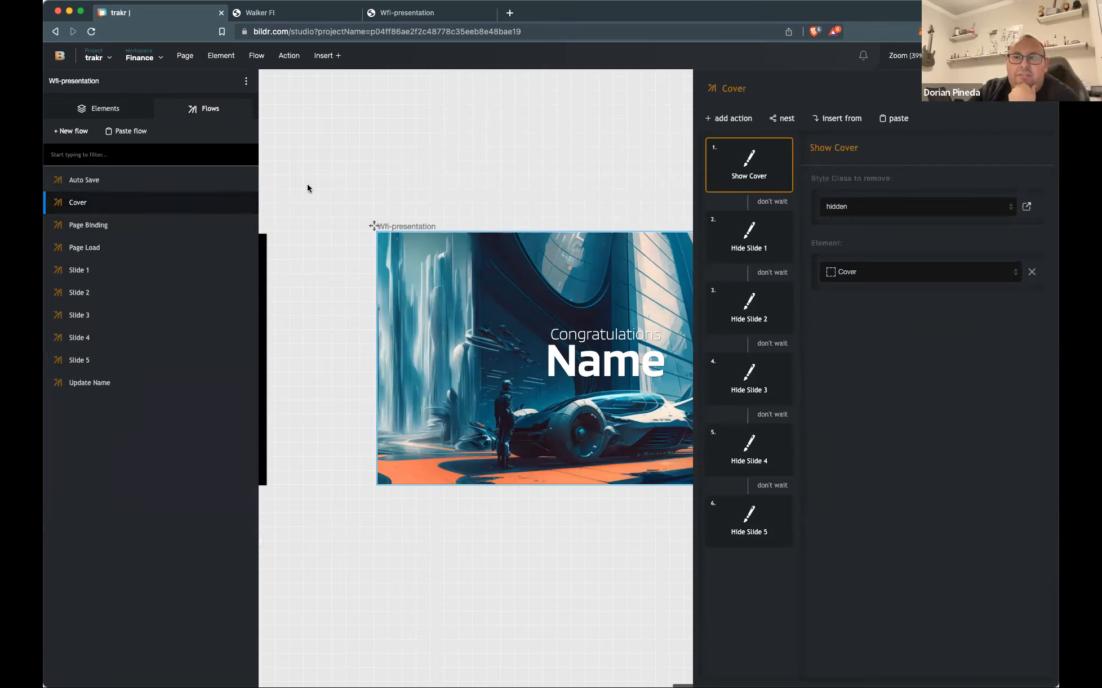
# Add a field mapping for step to the create record action of the Walker FI page's FI- Save Customer Name flow
pyautogui.hscroll(-2, 308, 188)
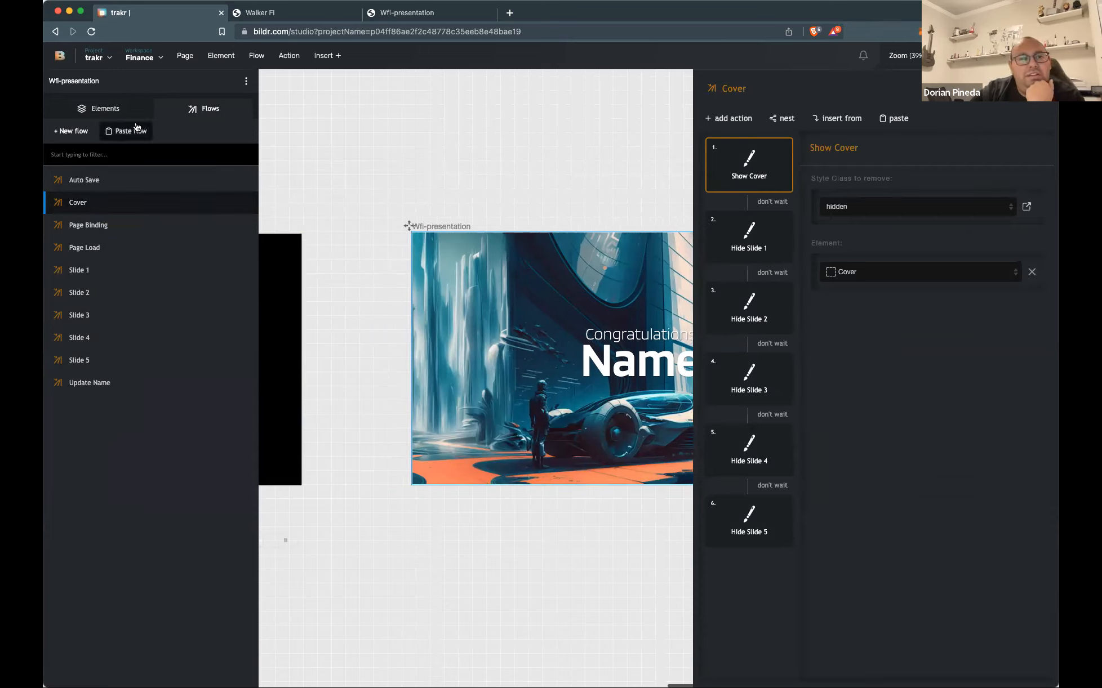
pyautogui.hscroll(-10, 358, 267)
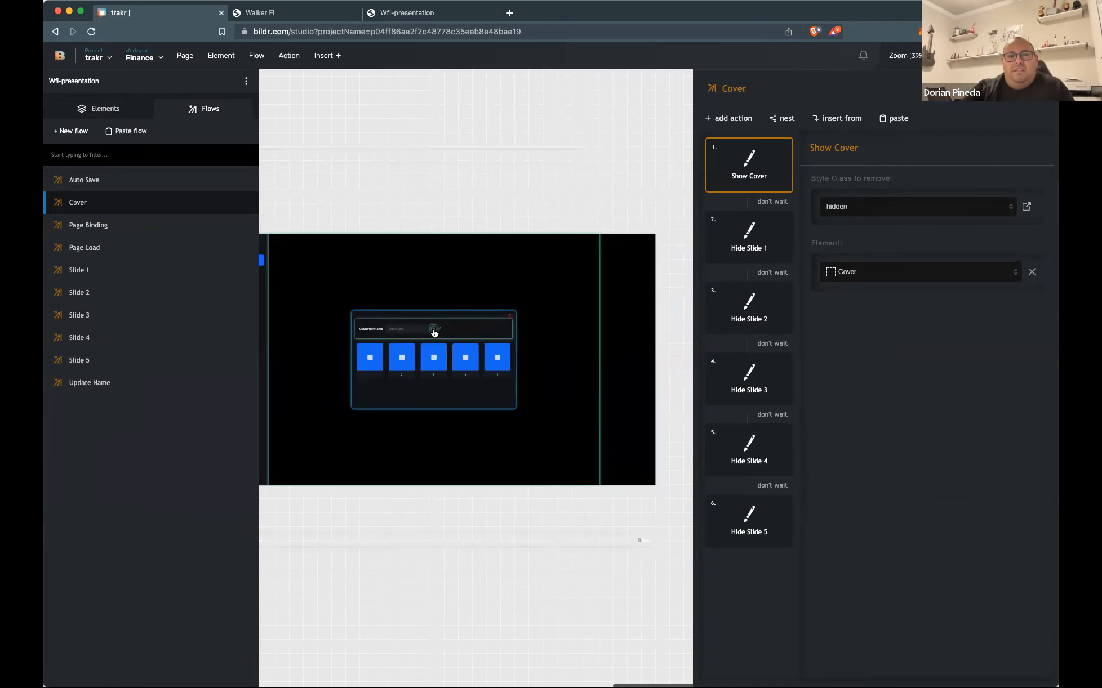
pyautogui.click(434, 333)
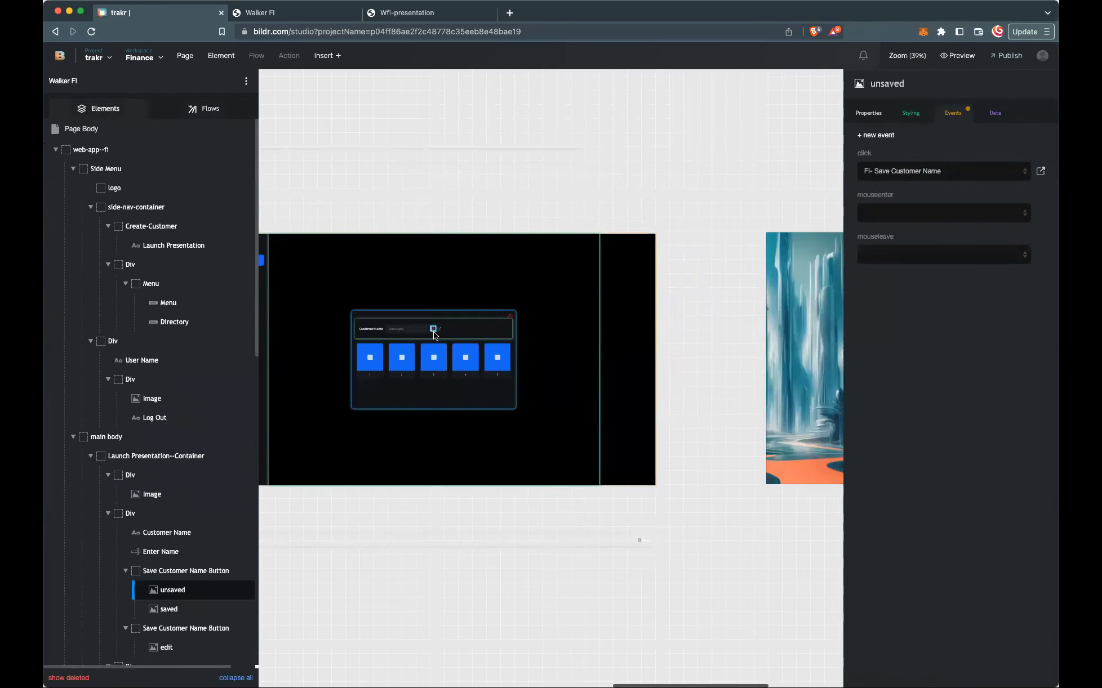
pyautogui.click(1041, 171)
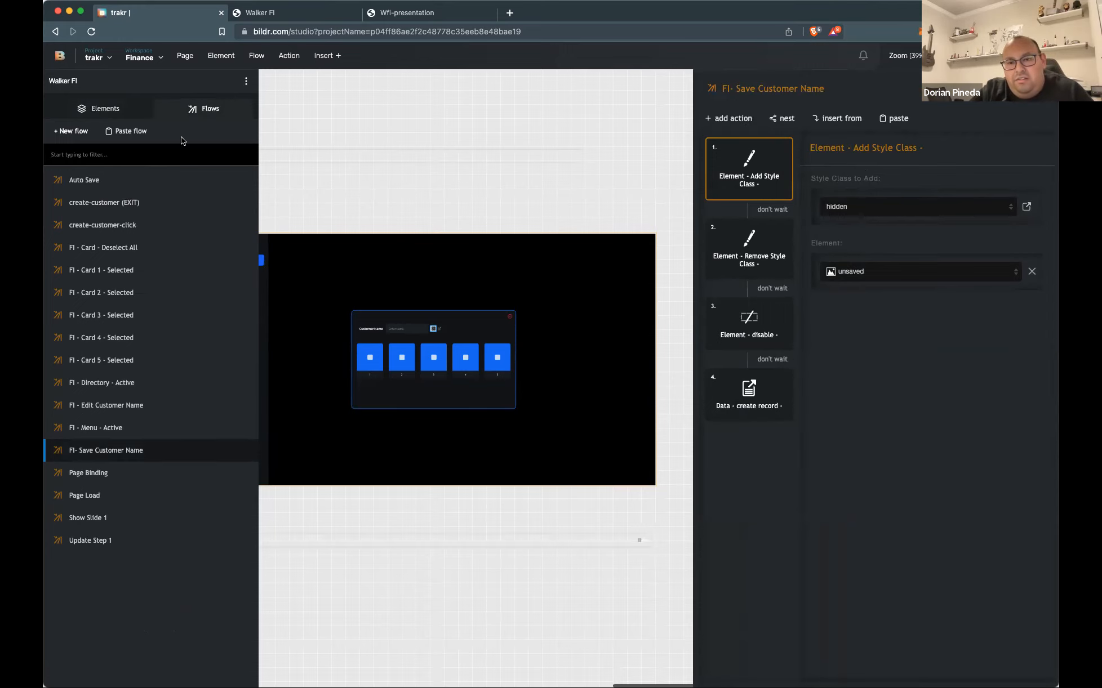
pyautogui.click(772, 395)
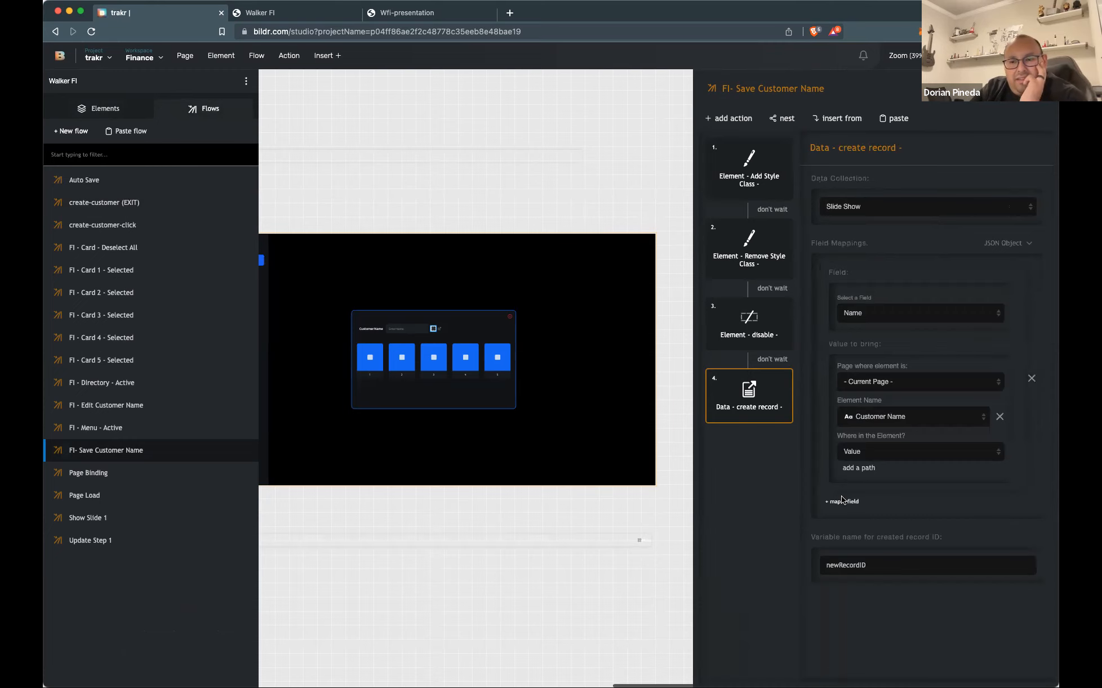
pyautogui.click(843, 502)
pyautogui.scroll(-5, 826, 473)
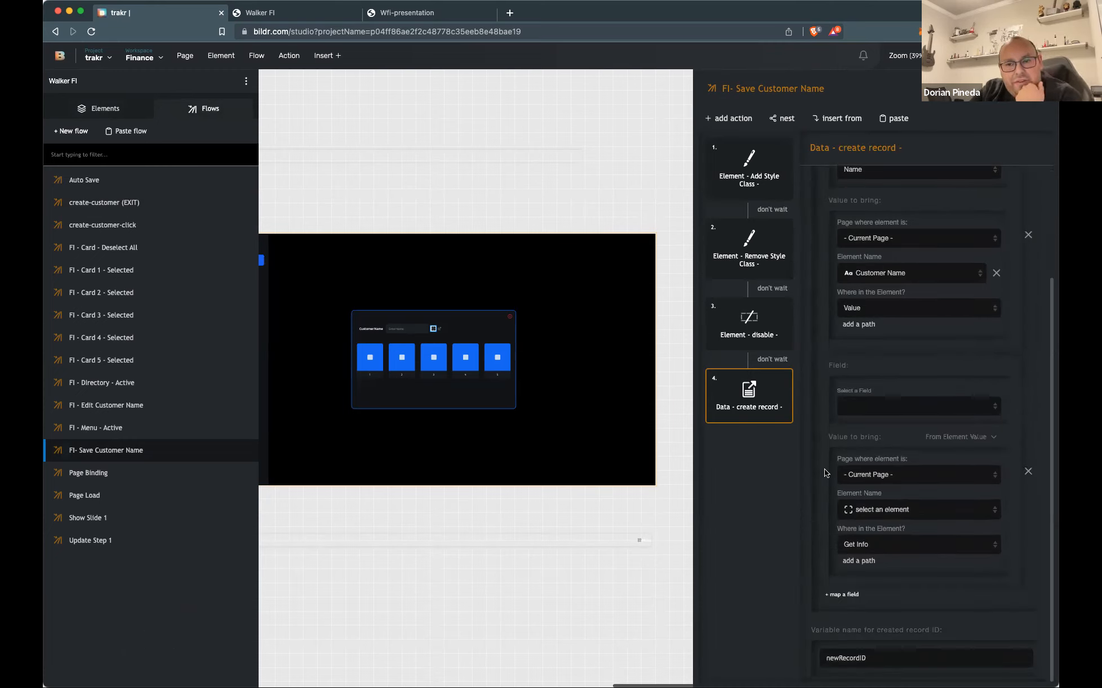
pyautogui.click(884, 409)
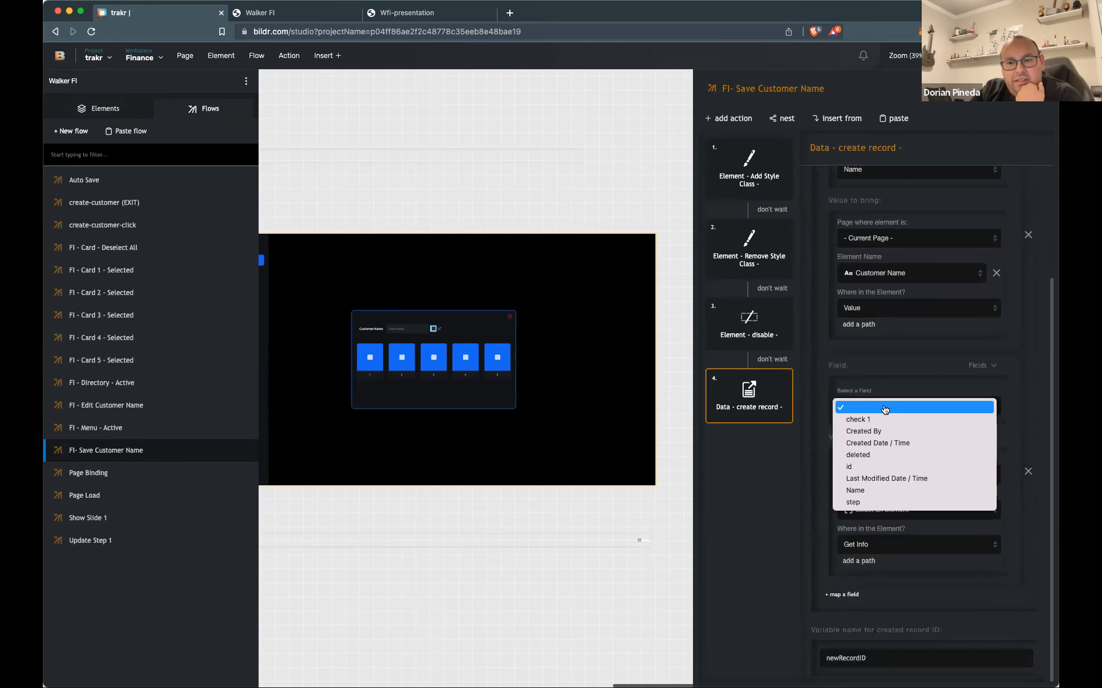
pyautogui.click(874, 501)
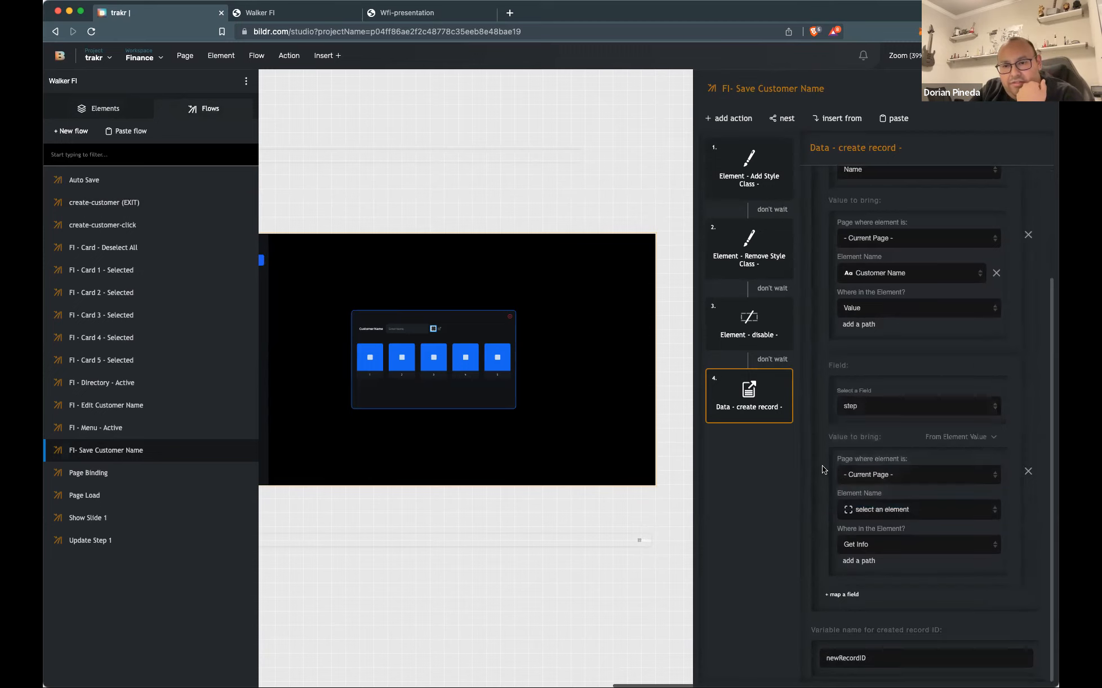
# Make the create record action's step mapping a static text value of 0 in the FI- Save Customer Name flow
pyautogui.click(951, 442)
pyautogui.scroll(-4, 938, 493)
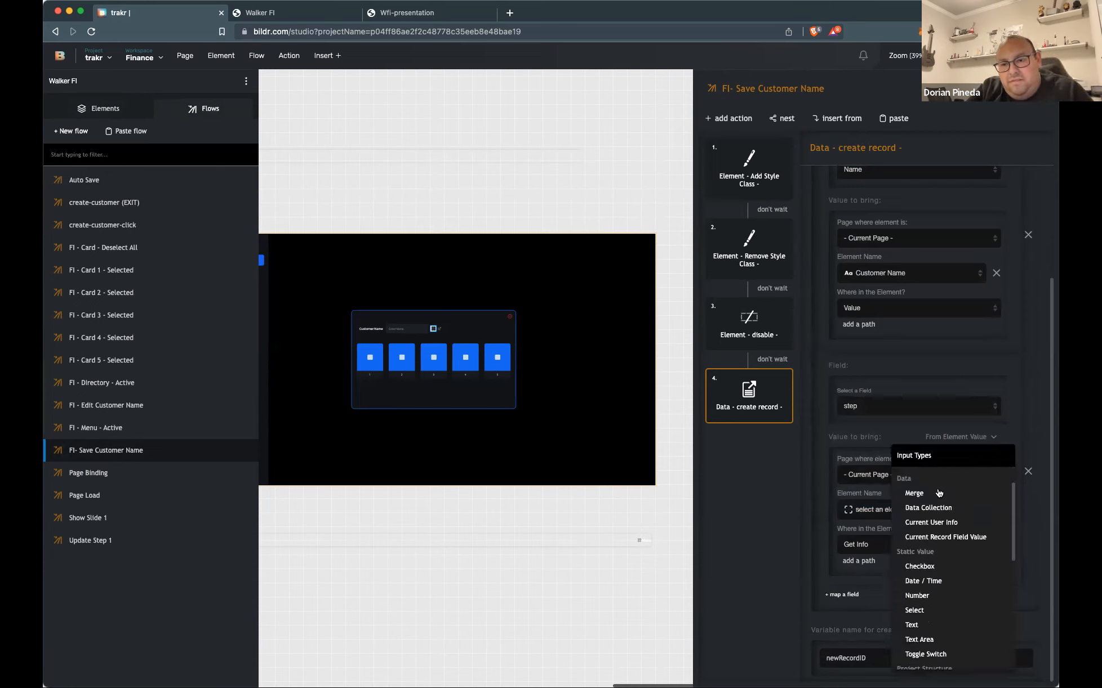
pyautogui.scroll(-3, 938, 493)
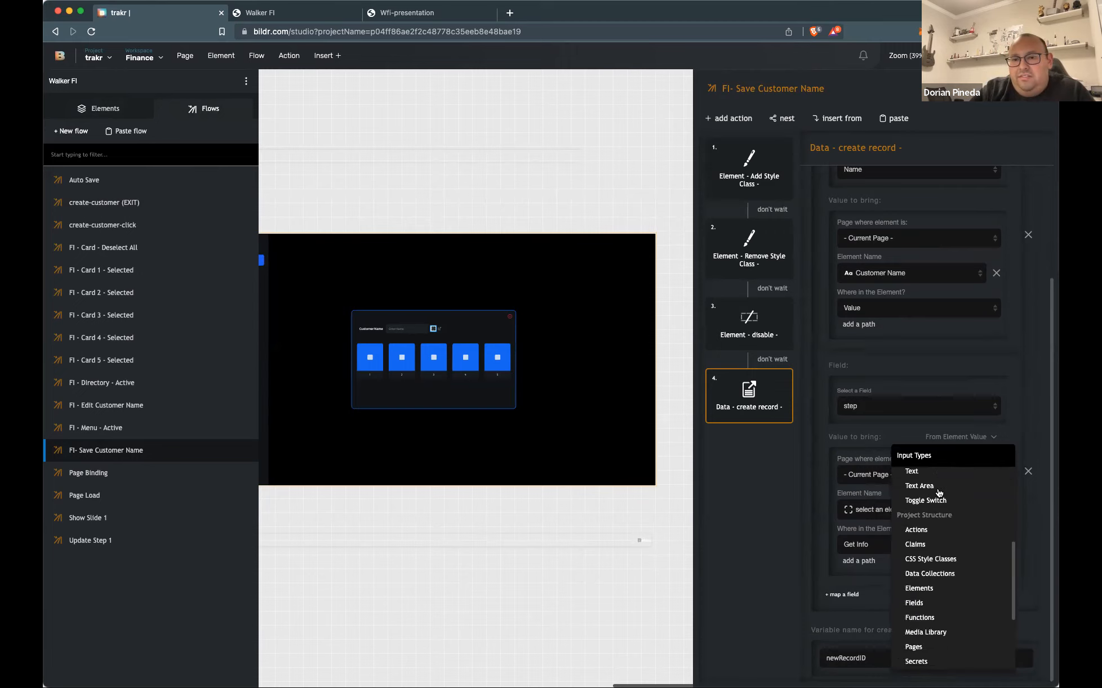
pyautogui.scroll(-3, 938, 493)
pyautogui.scroll(5, 935, 501)
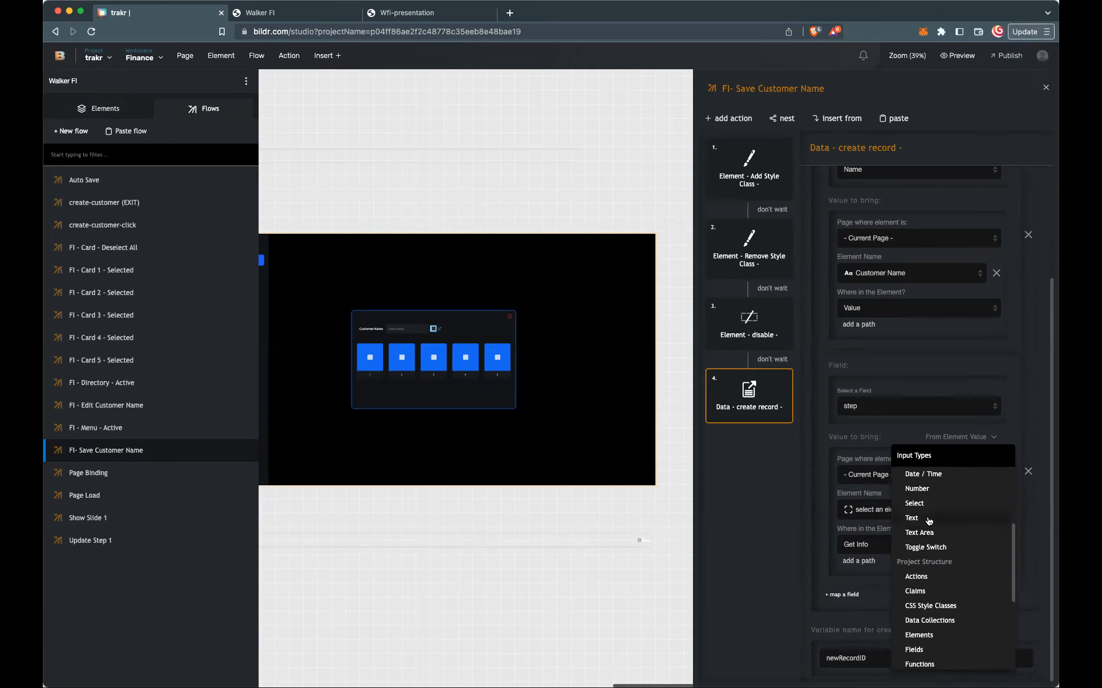
pyautogui.click(928, 518)
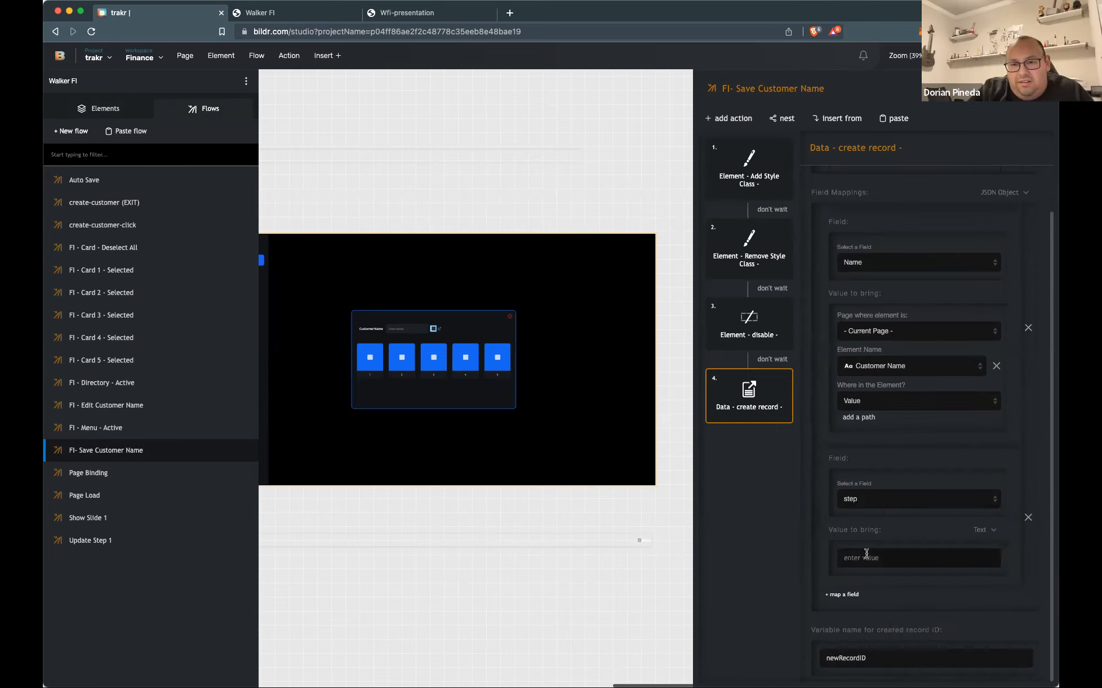
pyautogui.write('0')
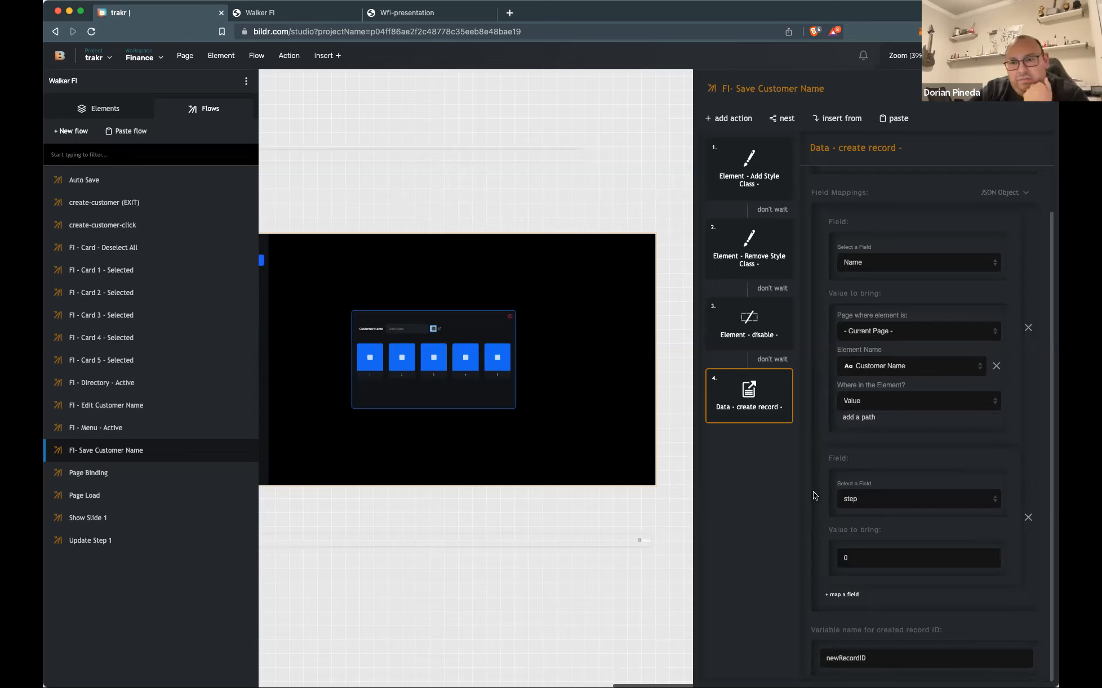
pyautogui.scroll(2, 813, 495)
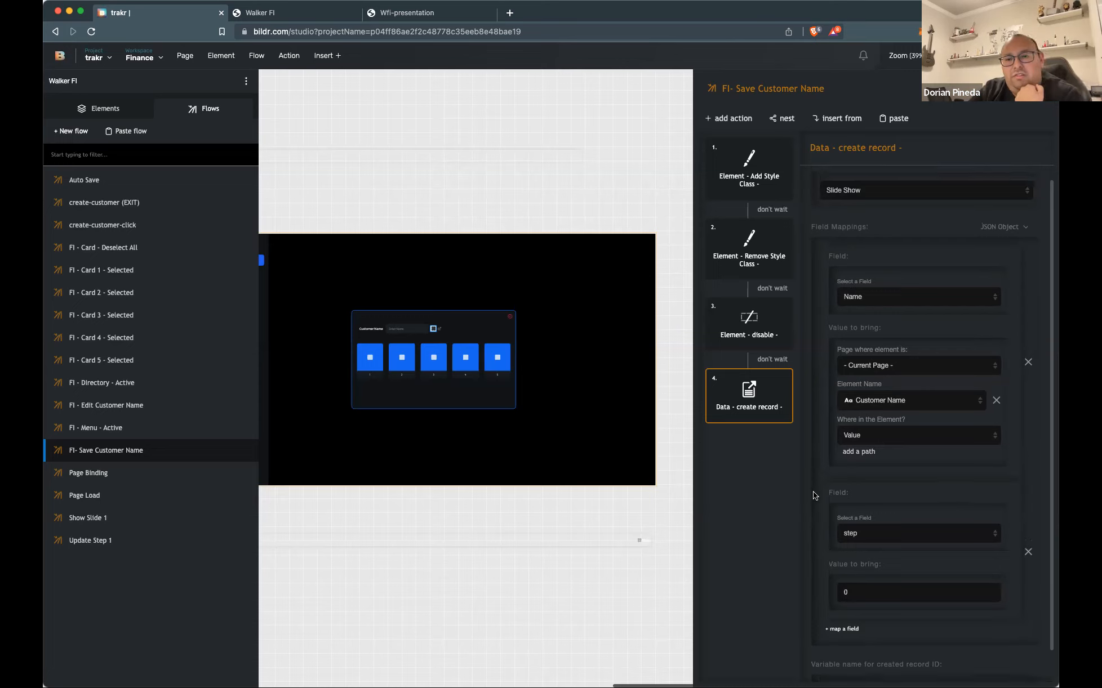
pyautogui.scroll(-2, 813, 495)
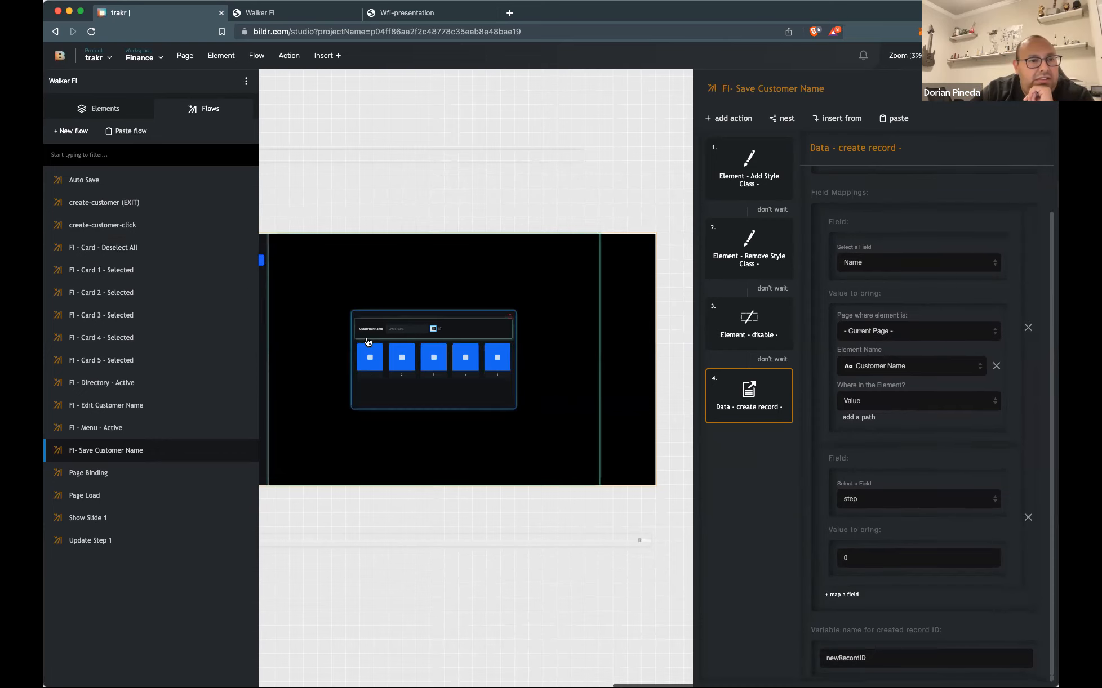
# In the FI - Card 1 - Selected flow's update record action, clear the hard-coded id and source it from a variable
pyautogui.click(380, 353)
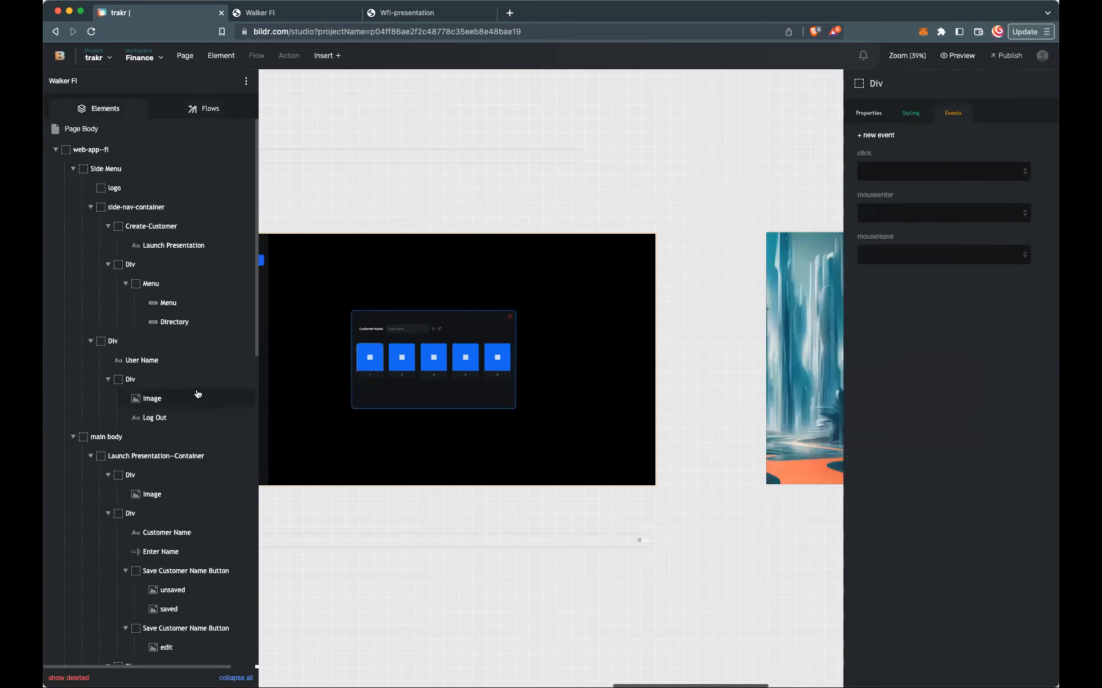
pyautogui.scroll(-6, 219, 377)
pyautogui.click(178, 326)
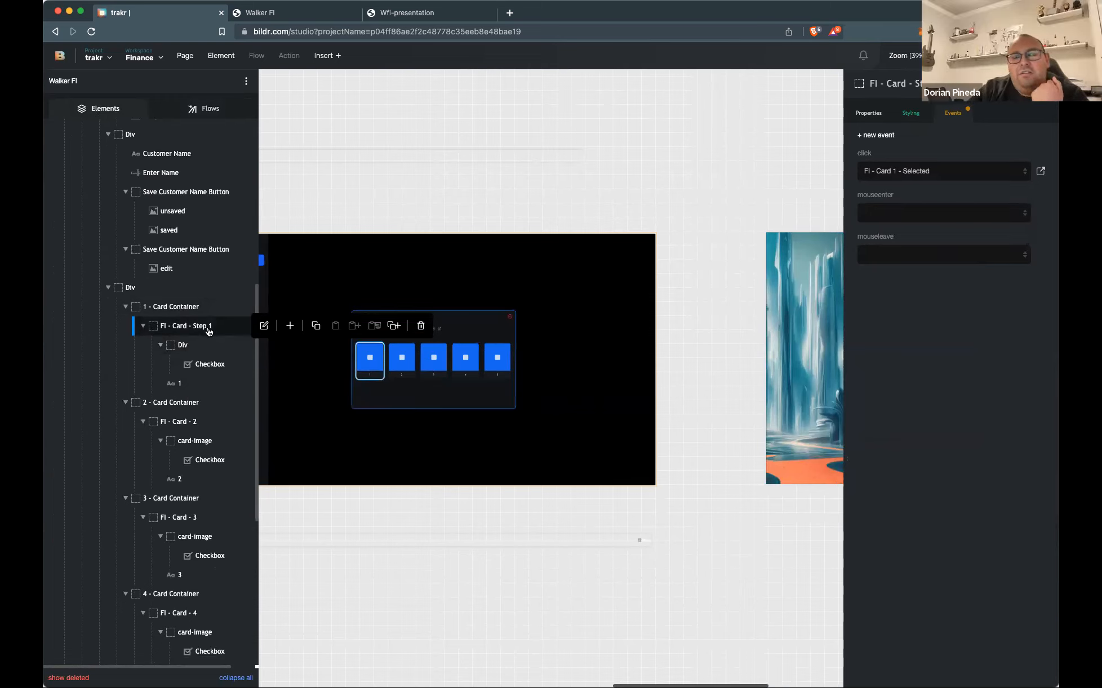
pyautogui.click(1040, 171)
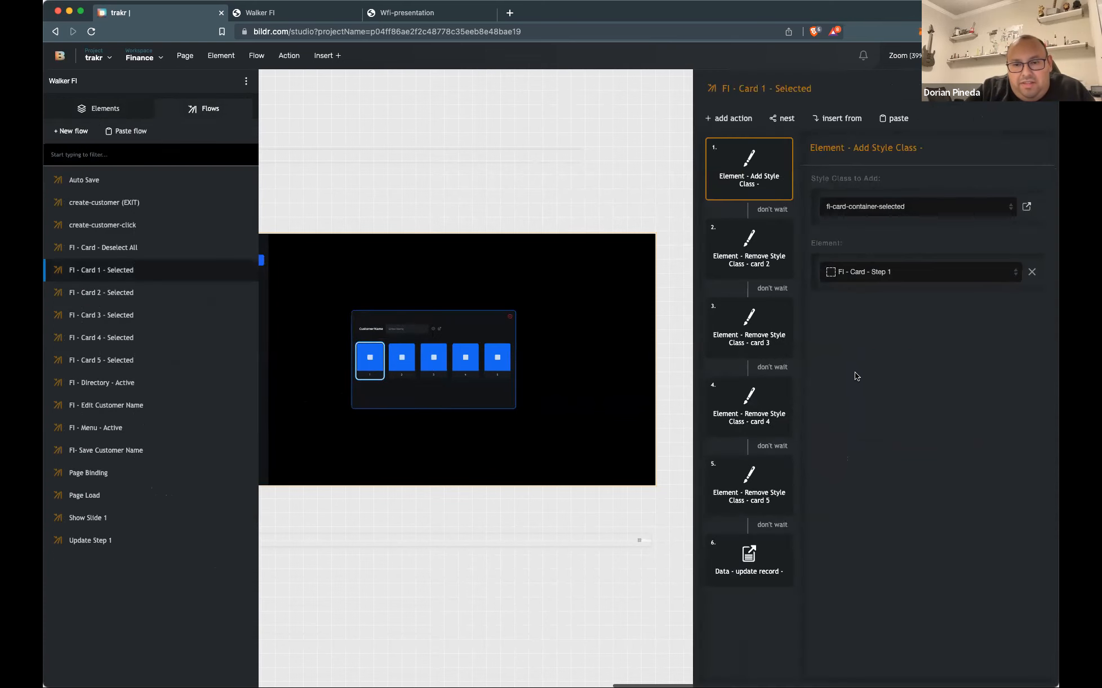
pyautogui.click(739, 556)
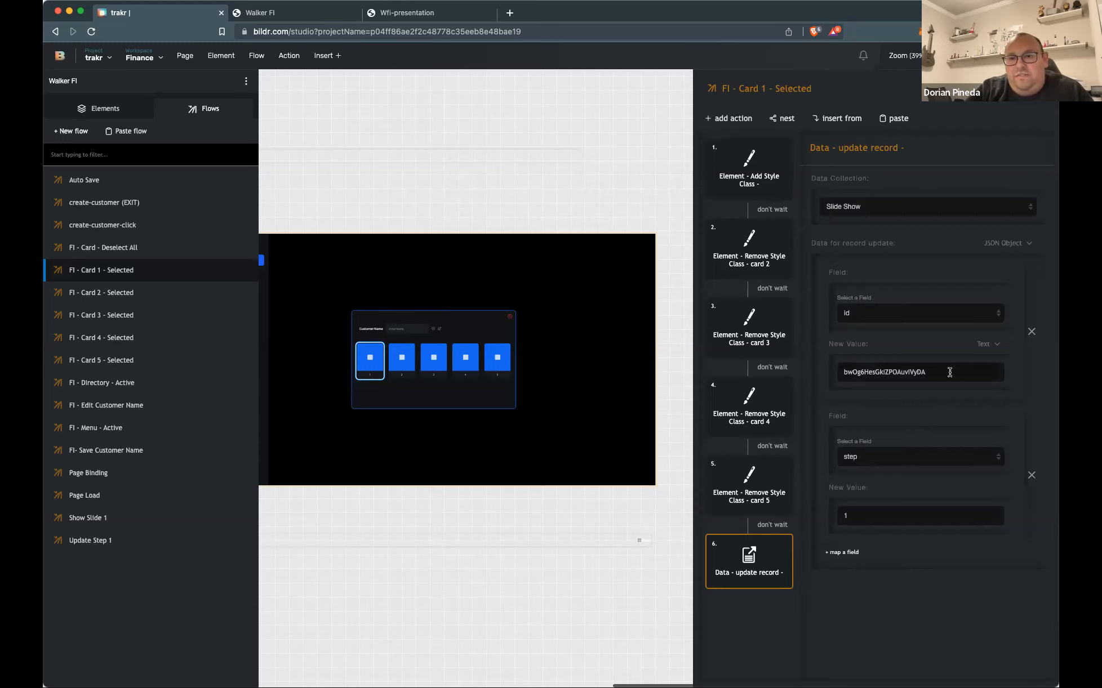
pyautogui.moveTo(949, 373); pyautogui.dragTo(838, 372)
pyautogui.press('BackSpace')
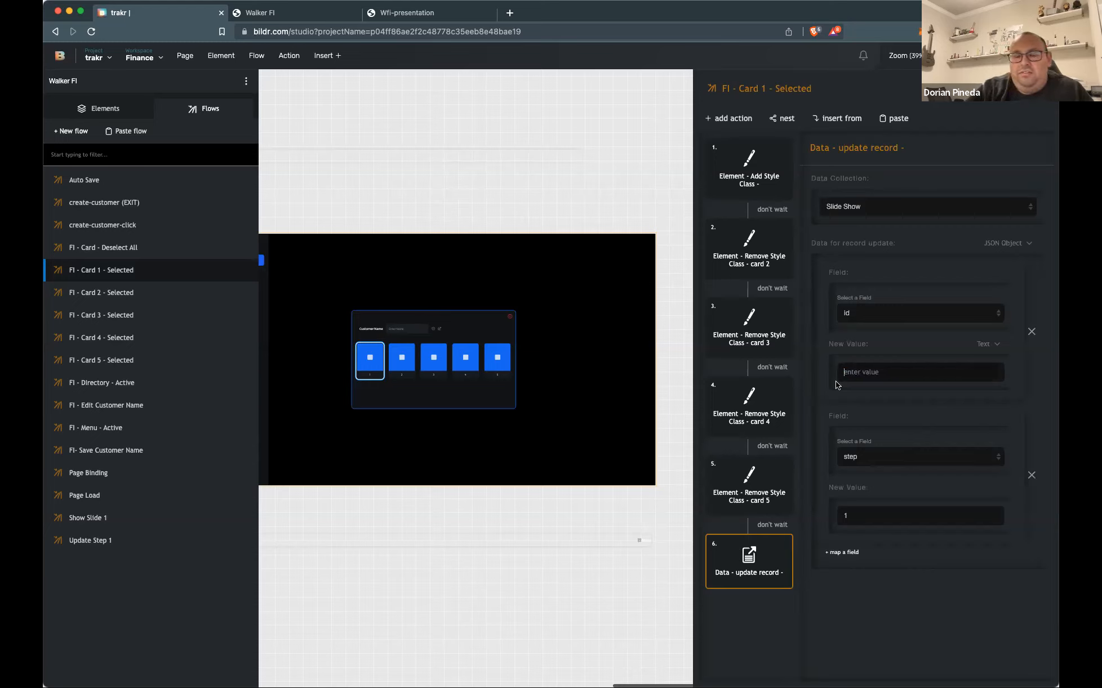
pyautogui.click(979, 346)
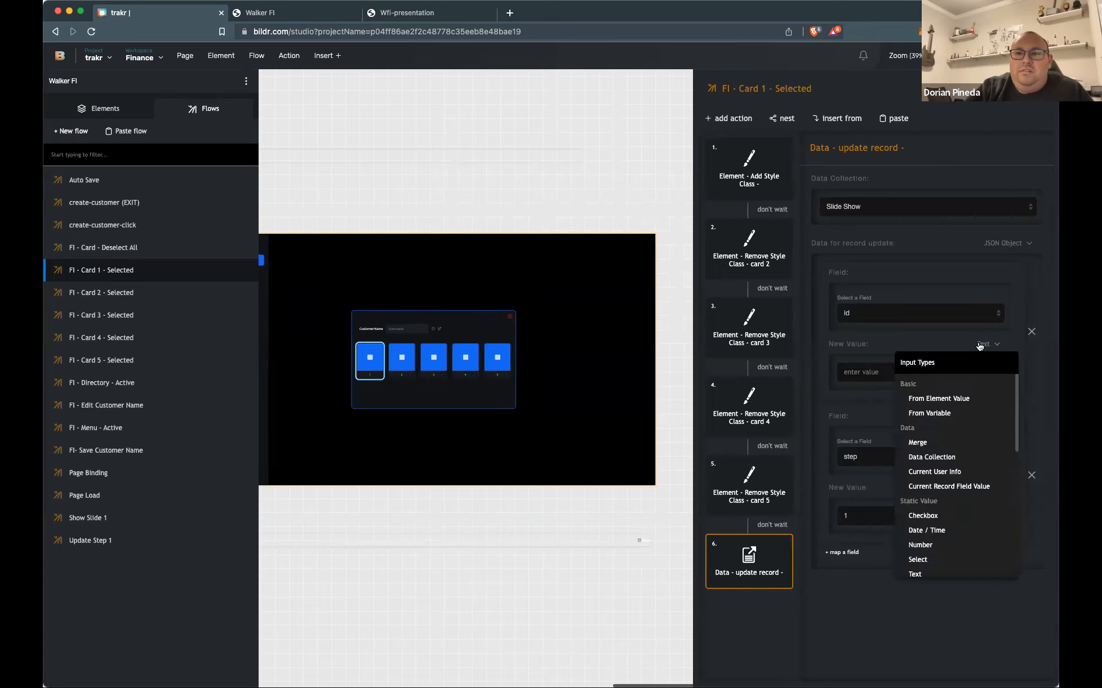
pyautogui.click(944, 409)
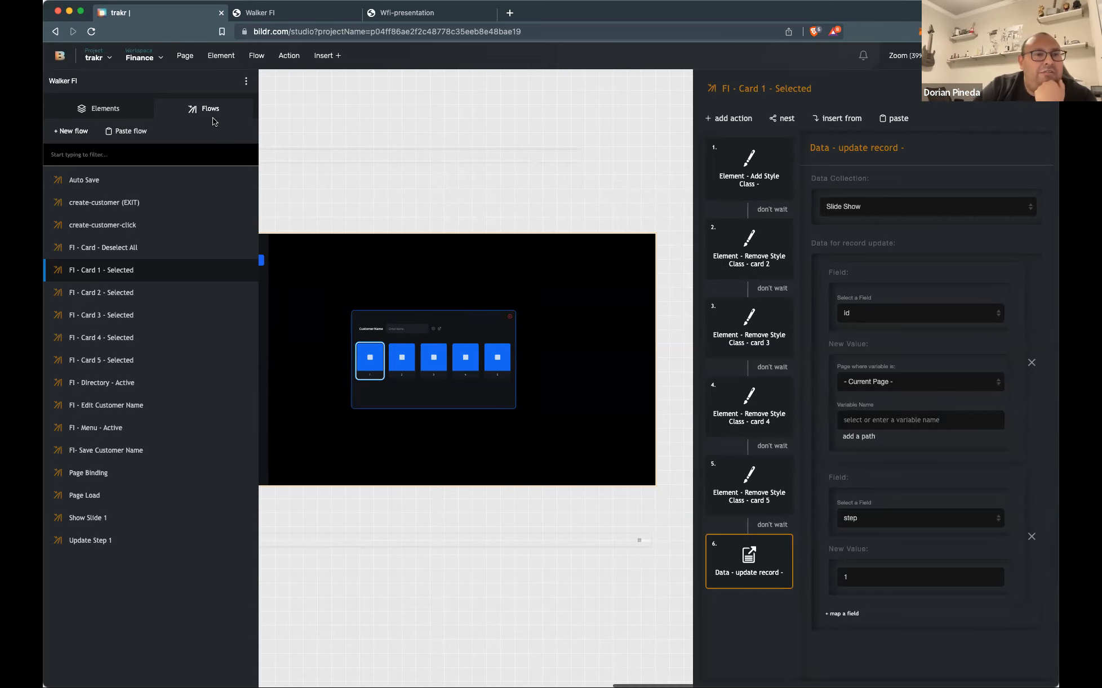
# Copy the created record ID's variable name, newRecordID, from the create record action of the FI- Save Customer Name flow
pyautogui.hscroll(-5, 402, 180)
pyautogui.hscroll(5, 402, 180)
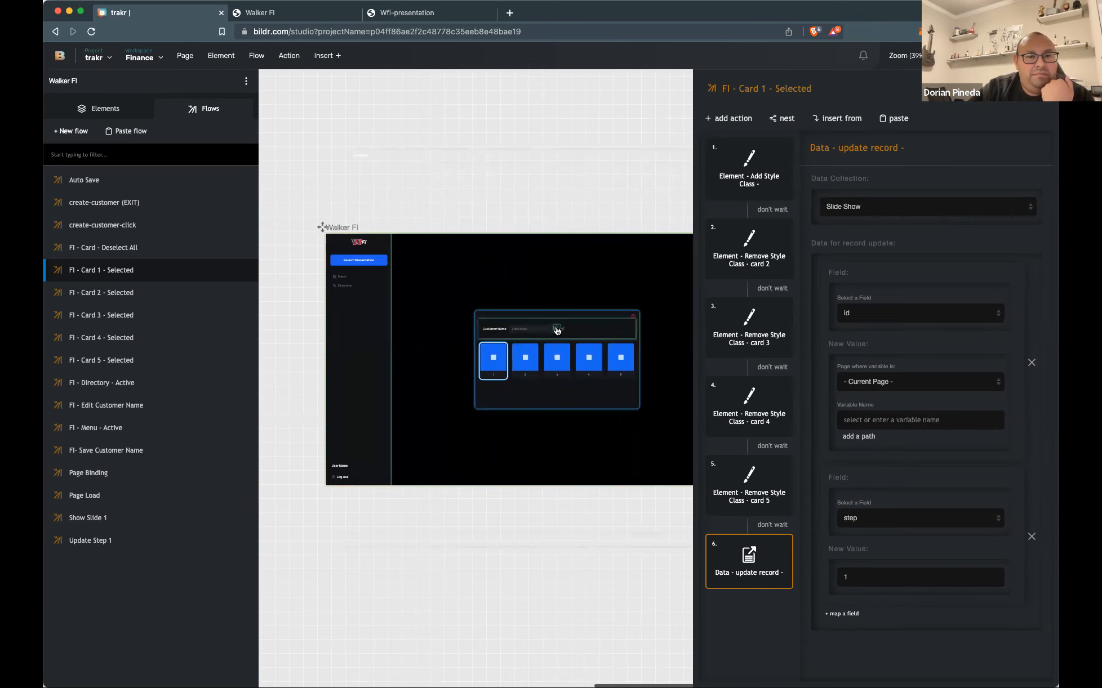
pyautogui.click(557, 330)
pyautogui.click(1037, 175)
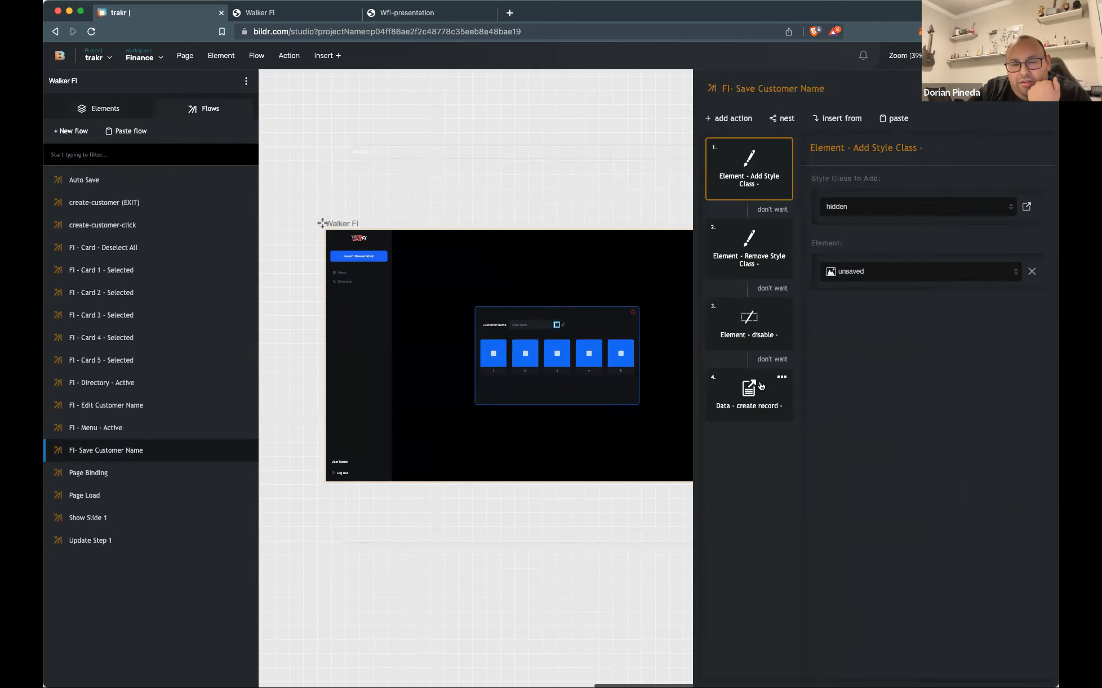
pyautogui.click(761, 386)
pyautogui.scroll(-2, 842, 352)
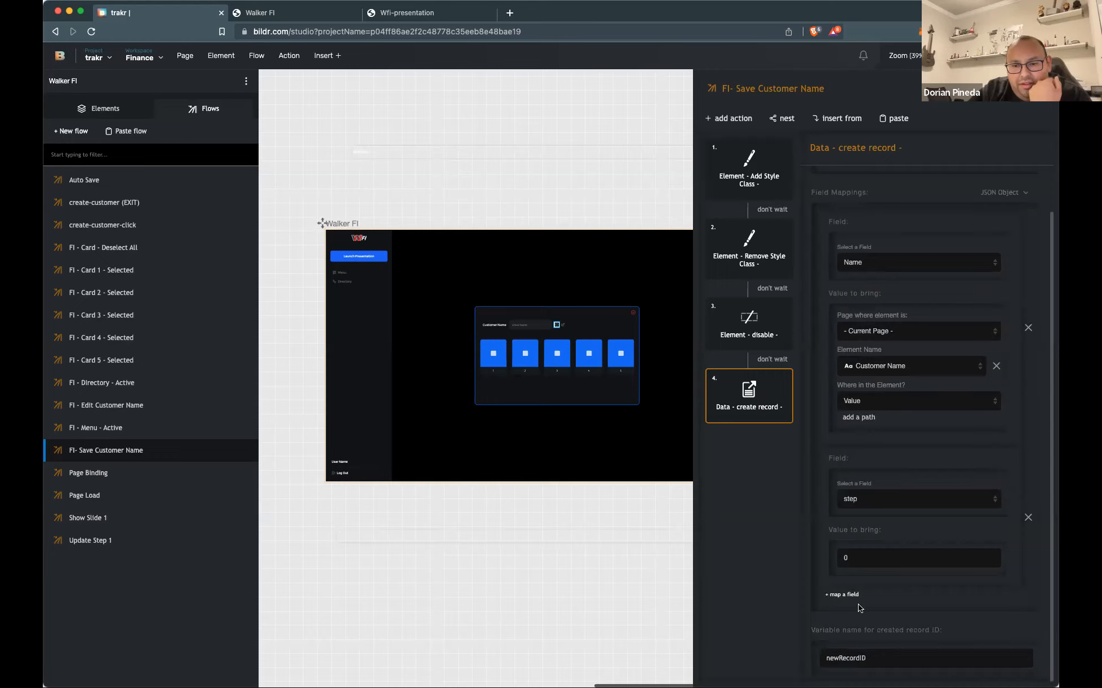
pyautogui.doubleClick(820, 658)
pyautogui.press('super+c')
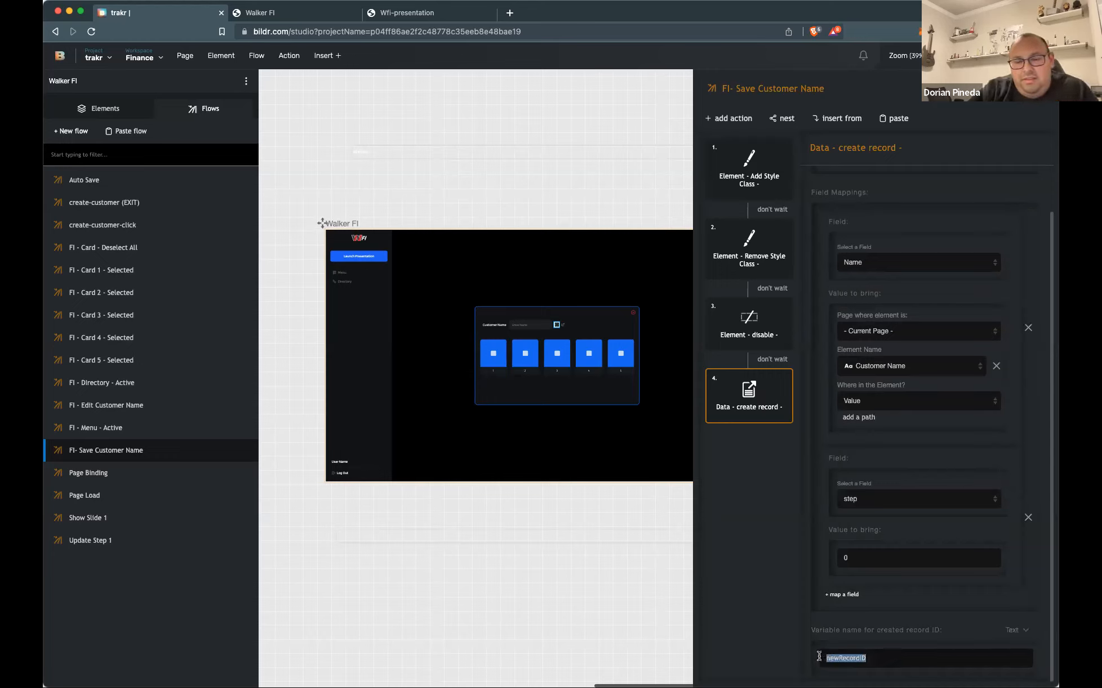
pyautogui.click(736, 583)
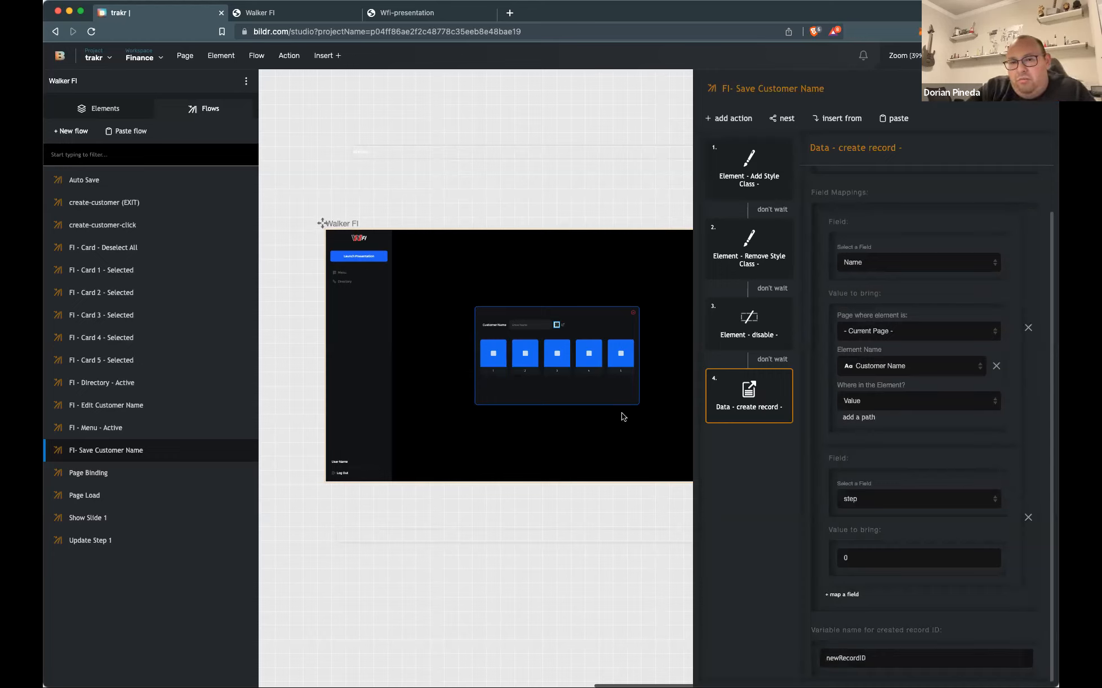
# Set the id variable name to newRecordID in the FI - Card 1 - Selected flow's update record action
pyautogui.click(504, 347)
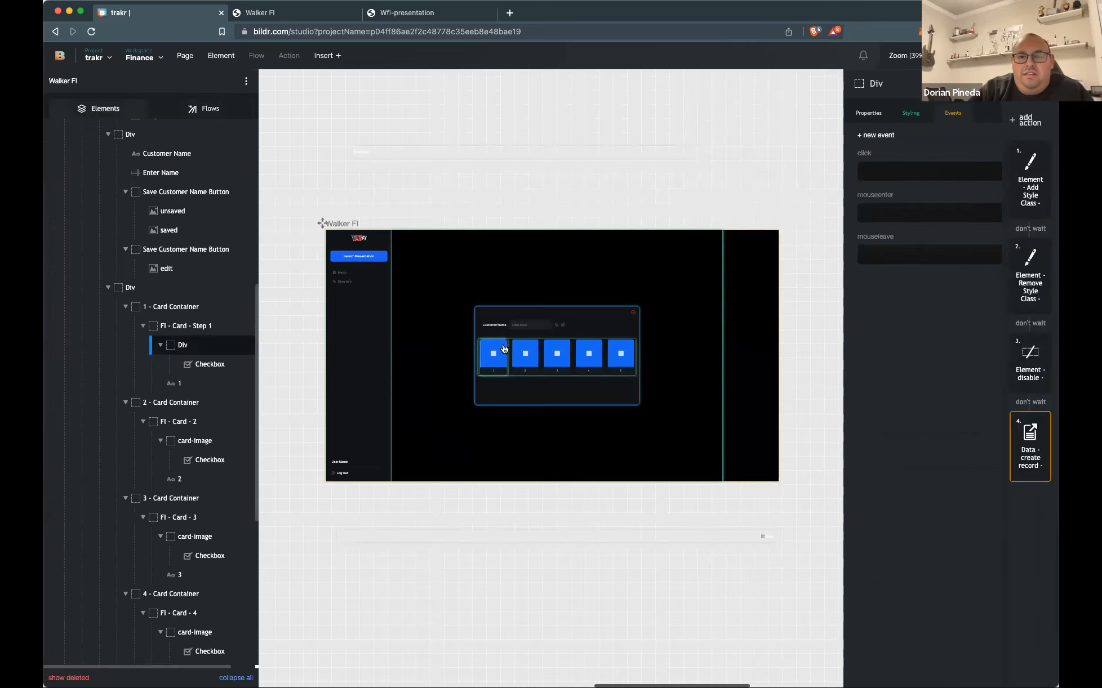
pyautogui.click(202, 324)
pyautogui.click(1039, 171)
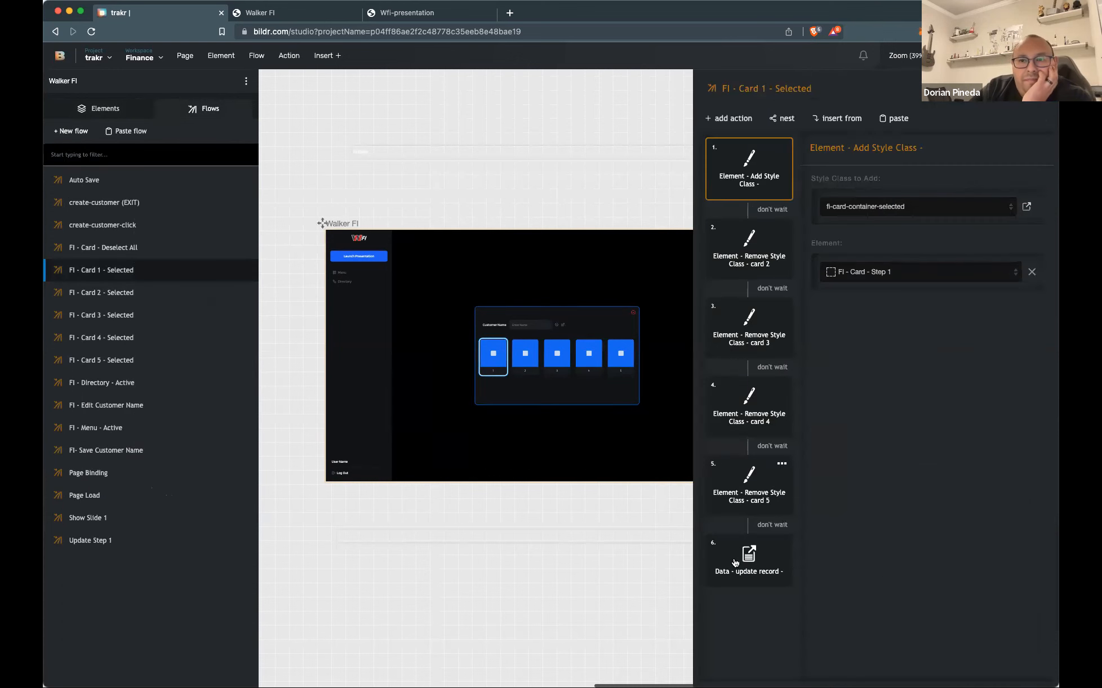
pyautogui.click(735, 563)
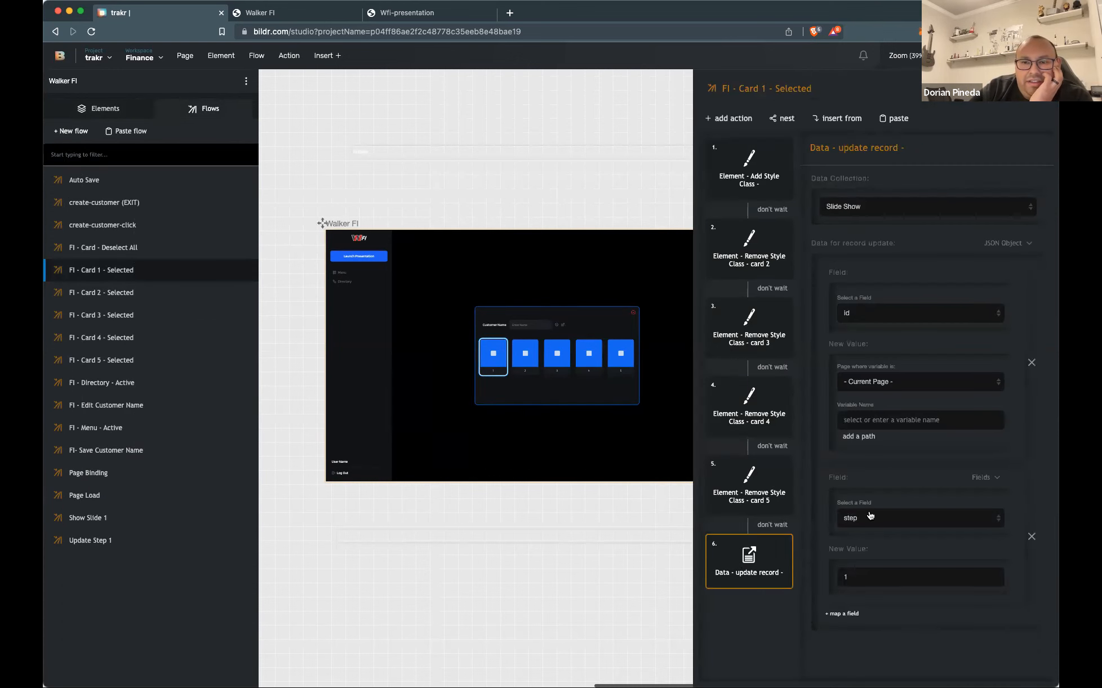
pyautogui.click(875, 420)
pyautogui.press('super+v')
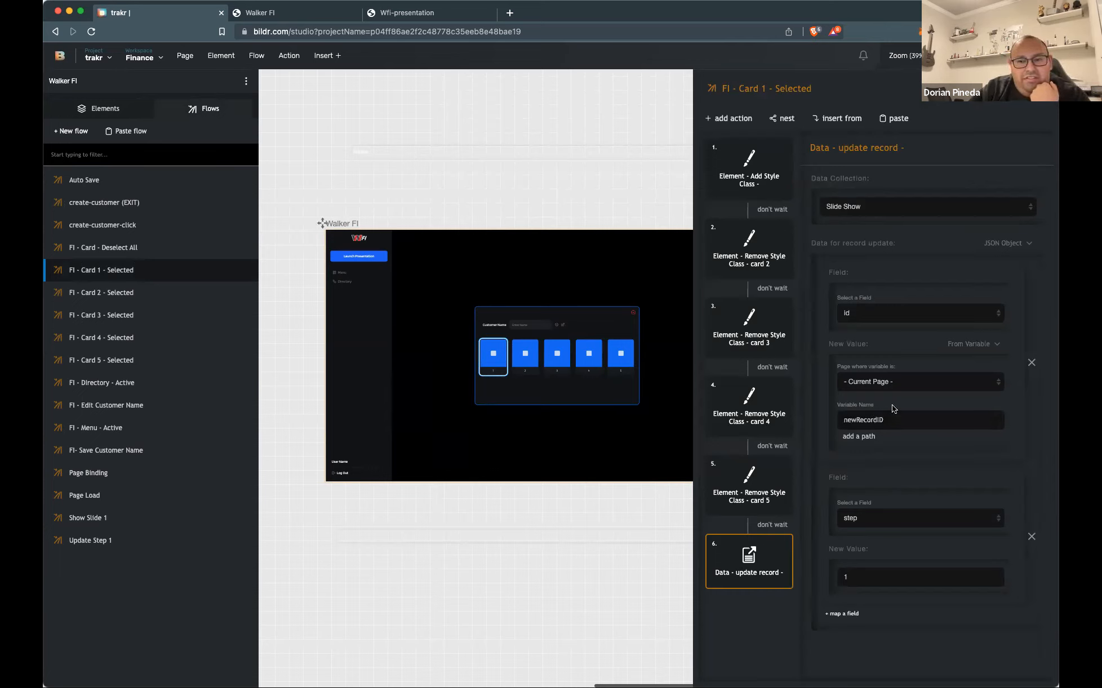
# Copy the update record action from the FI - Card 1 - Selected flow into the FI - Card 2 - Selected flow
pyautogui.click(159, 293)
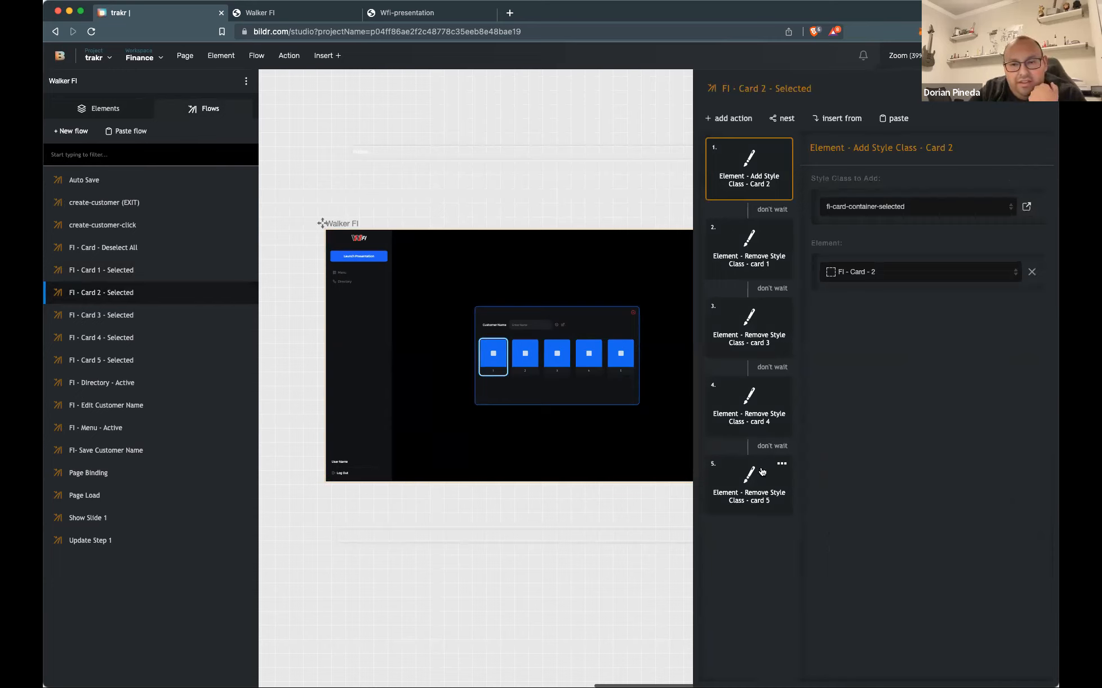
pyautogui.click(127, 280)
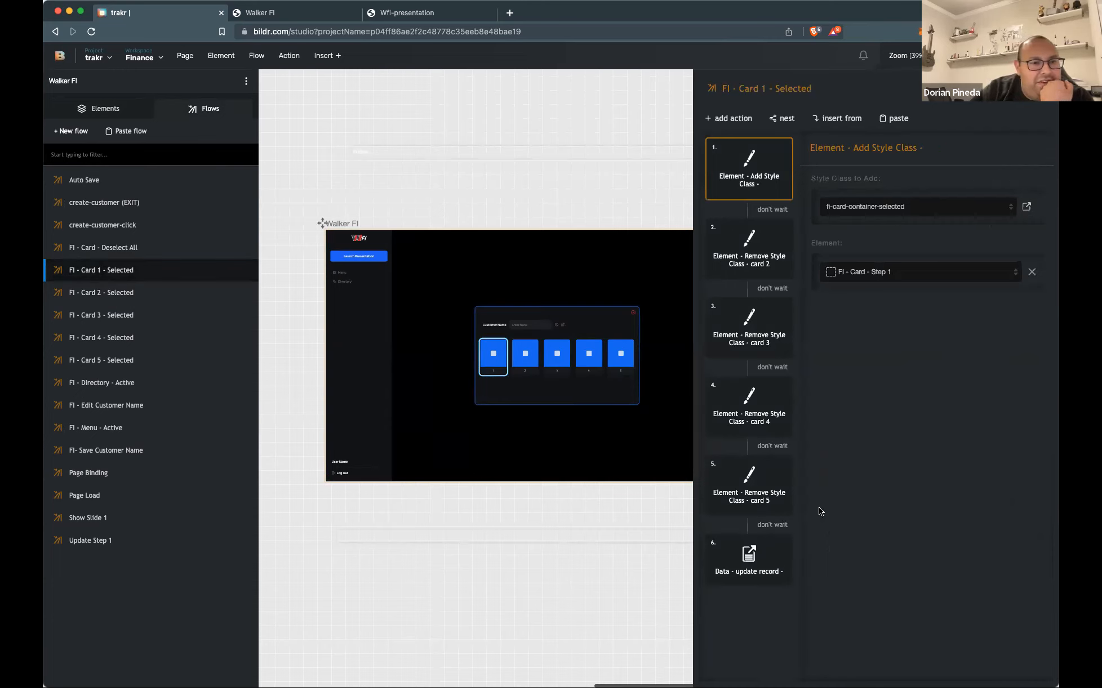
pyautogui.click(779, 549)
pyautogui.click(779, 547)
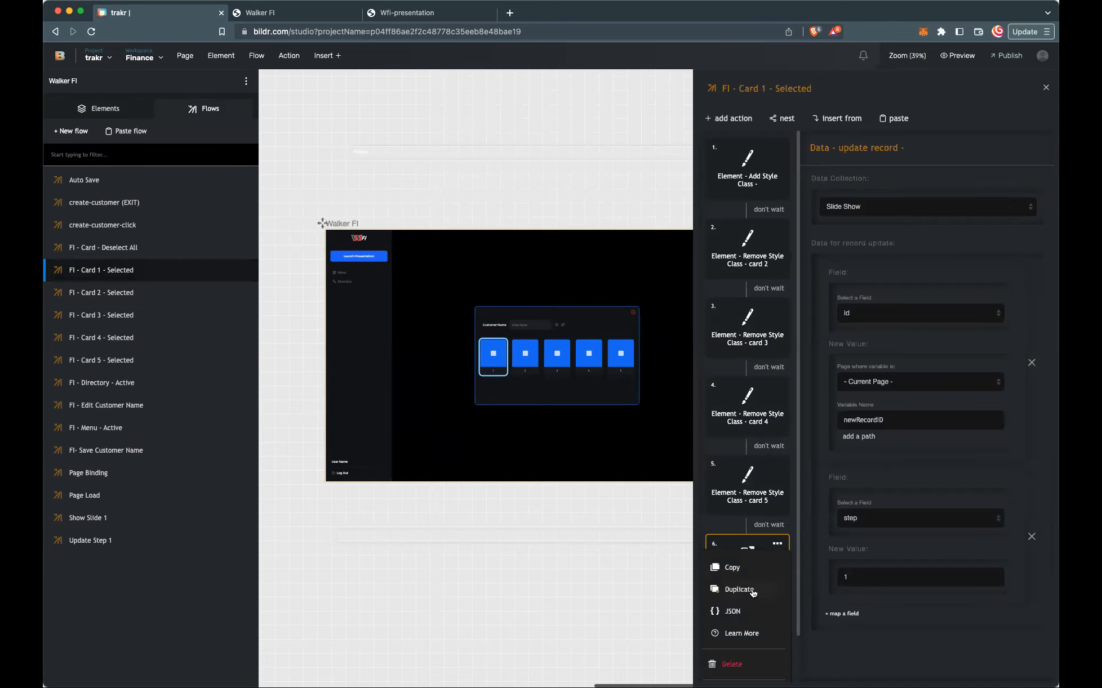
pyautogui.click(741, 569)
pyautogui.click(121, 292)
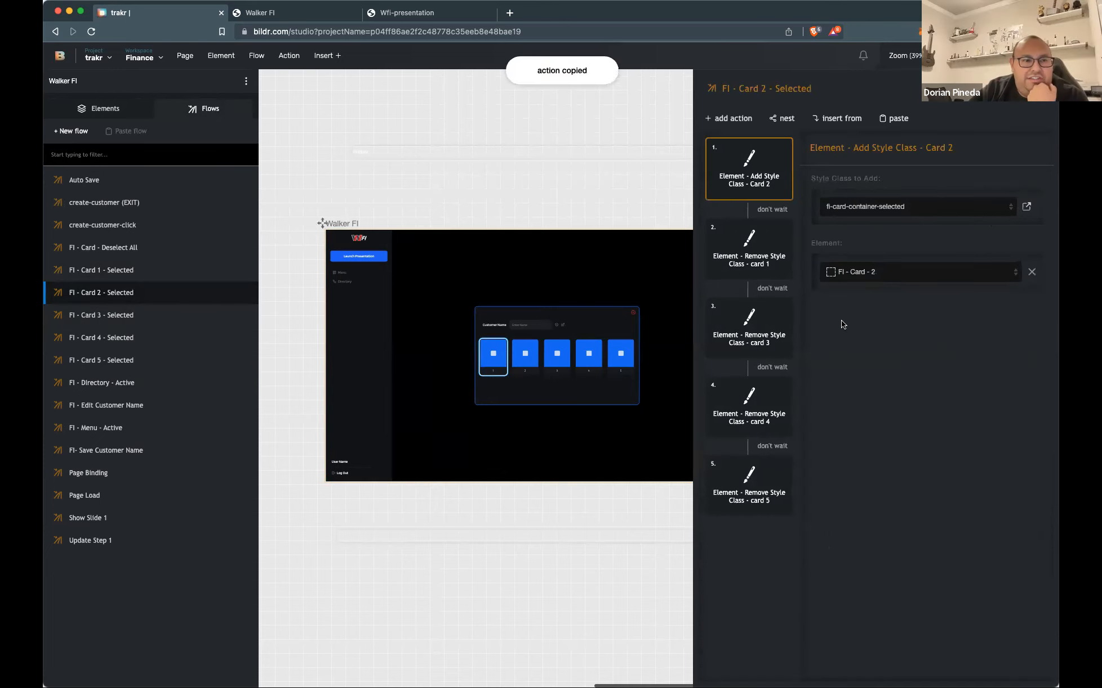
pyautogui.click(894, 118)
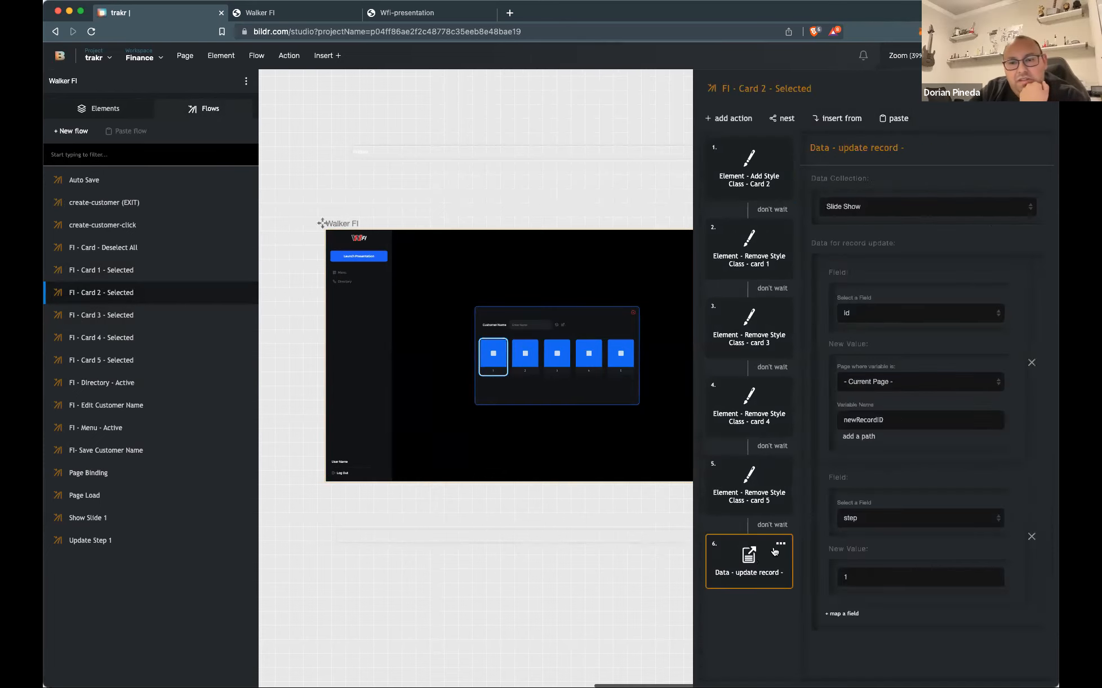
# Set the new step value to 2 in the update record action of the FI - Card 2 - Selected flow
pyautogui.click(854, 576)
pyautogui.press('BackSpace')
pyautogui.write('2')
# Paste the copied update record action into the FI - Card 3 - Selected flow and set its step value to 3
pyautogui.click(178, 326)
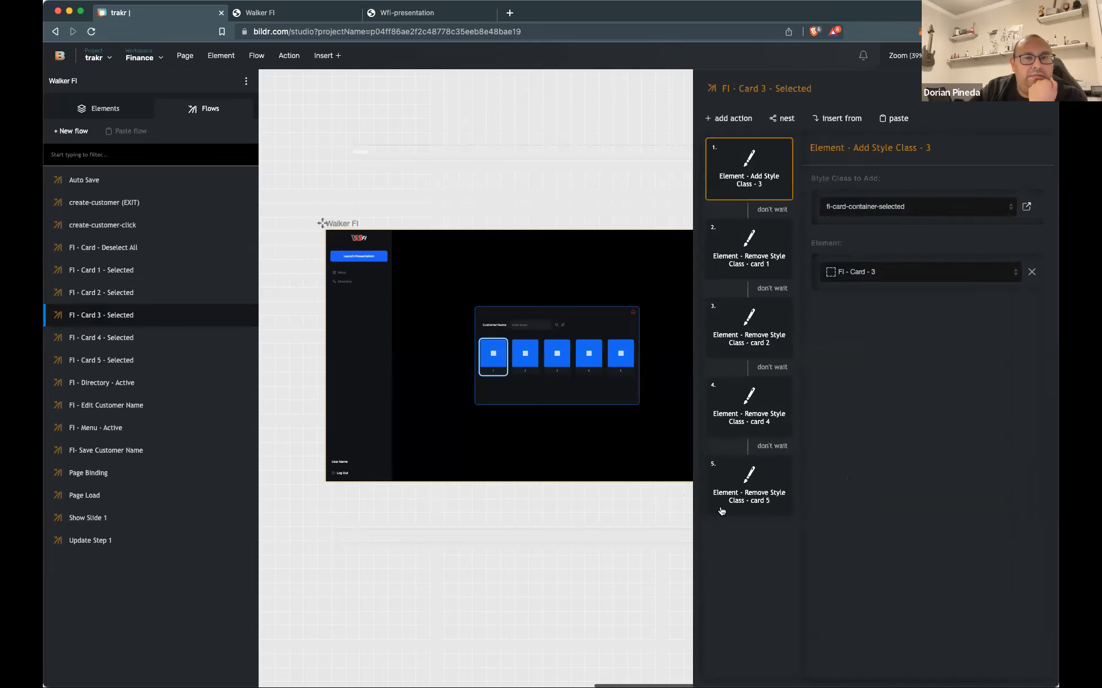
pyautogui.click(900, 118)
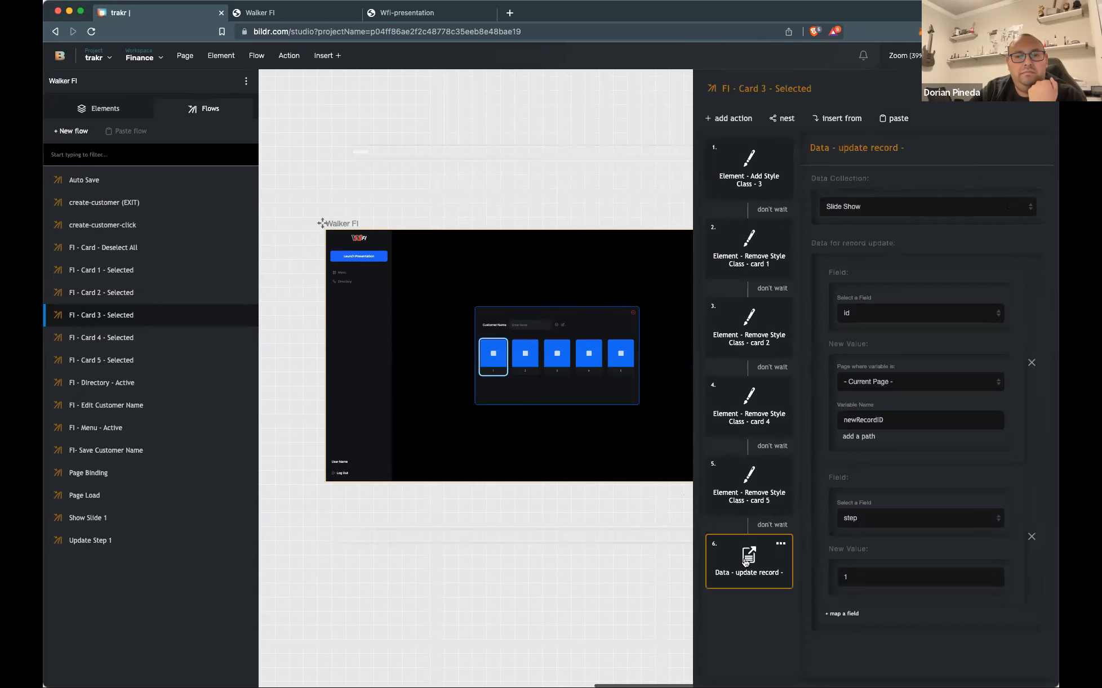
pyautogui.moveTo(862, 577); pyautogui.dragTo(837, 580)
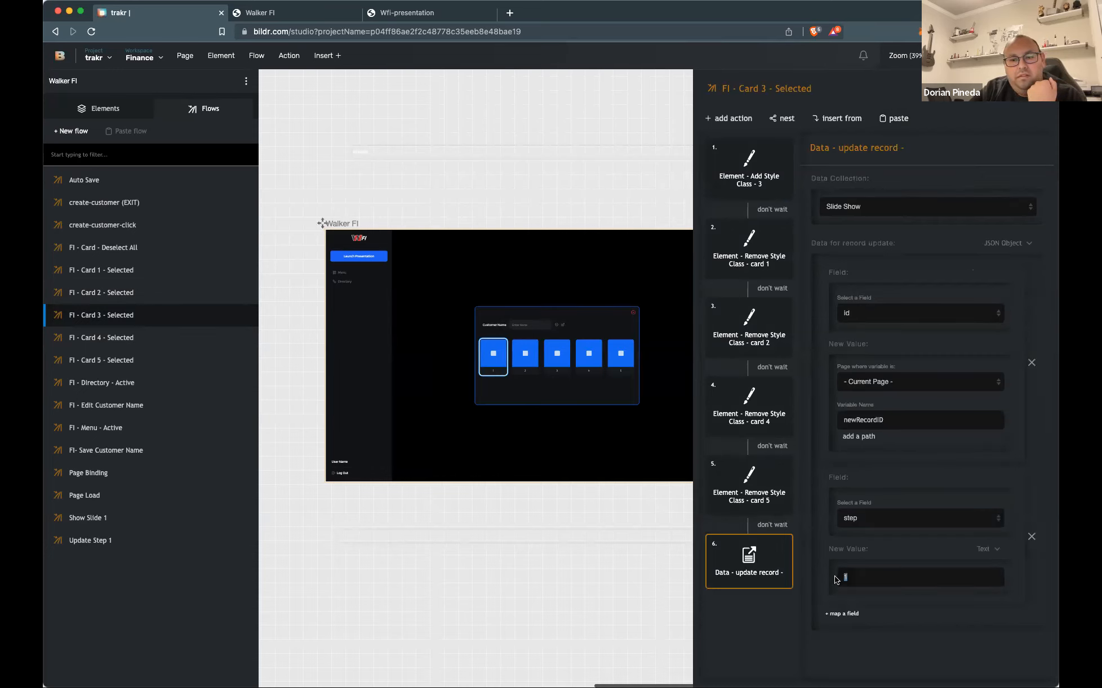
pyautogui.write('3')
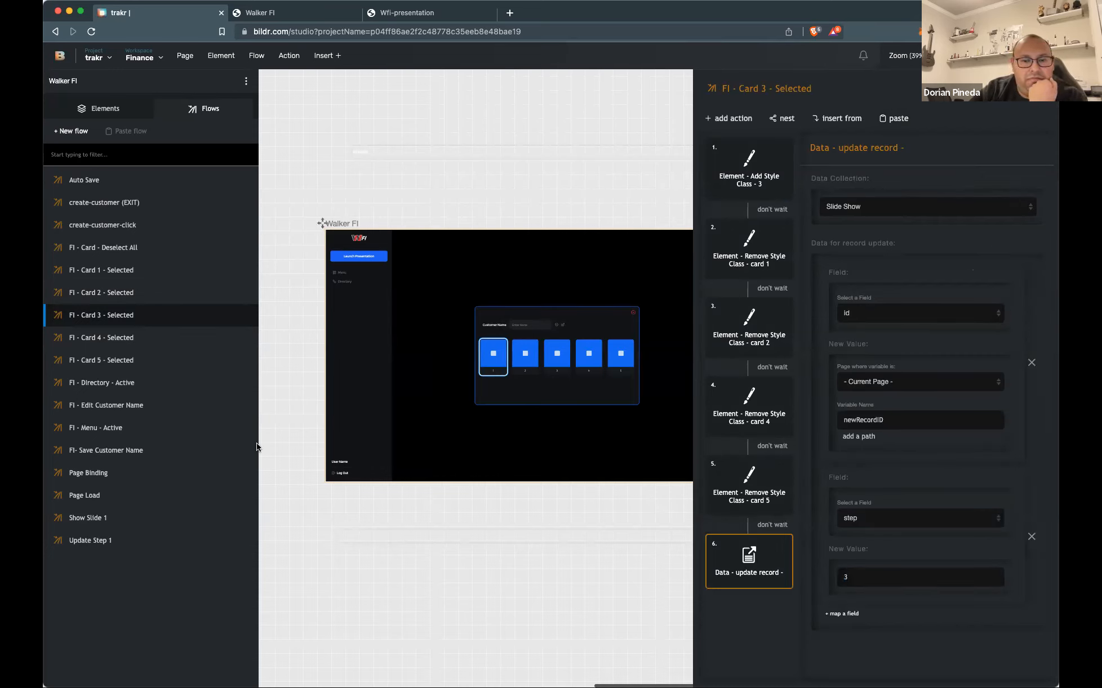
# Paste the copied update record action into the FI - Card 4 - Selected flow and set its step value to 4
pyautogui.click(163, 344)
pyautogui.click(900, 118)
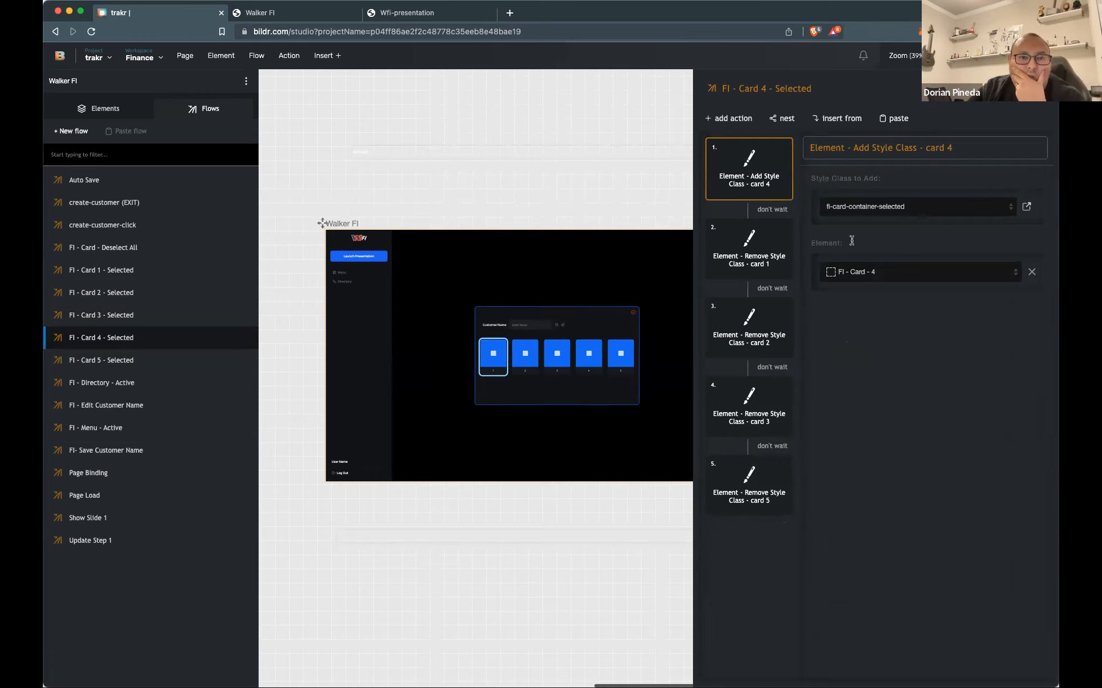
pyautogui.moveTo(852, 577); pyautogui.dragTo(824, 577)
pyautogui.write('4')
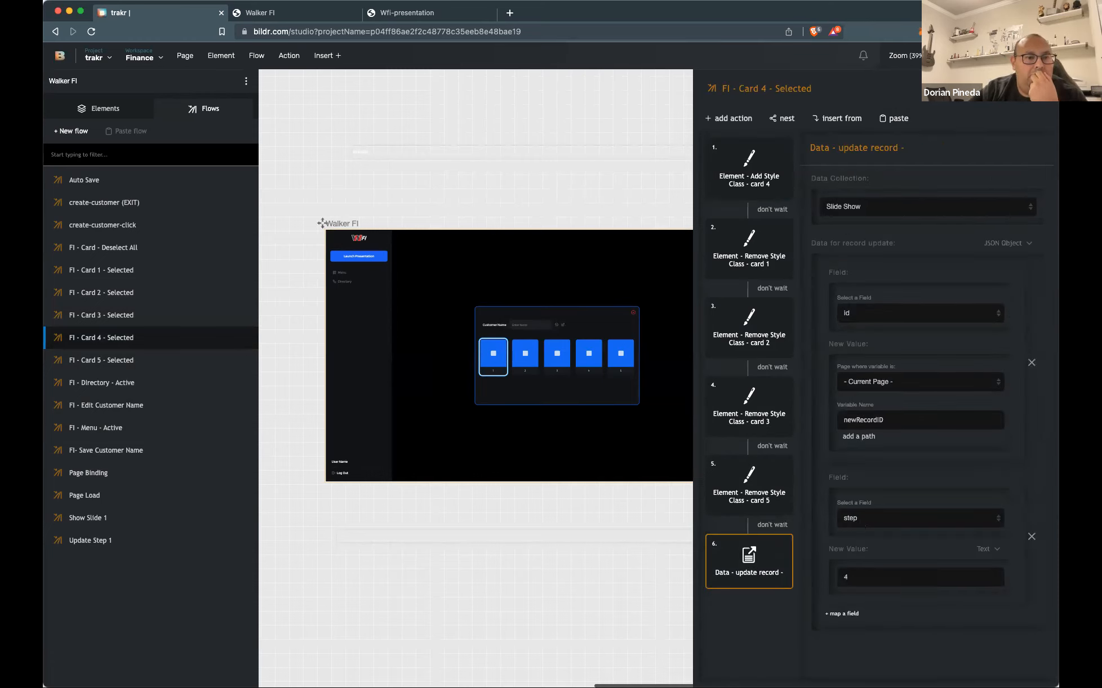
# Paste the copied update record action into the FI - Card 5 - Selected flow and set its step value to 5
pyautogui.click(175, 363)
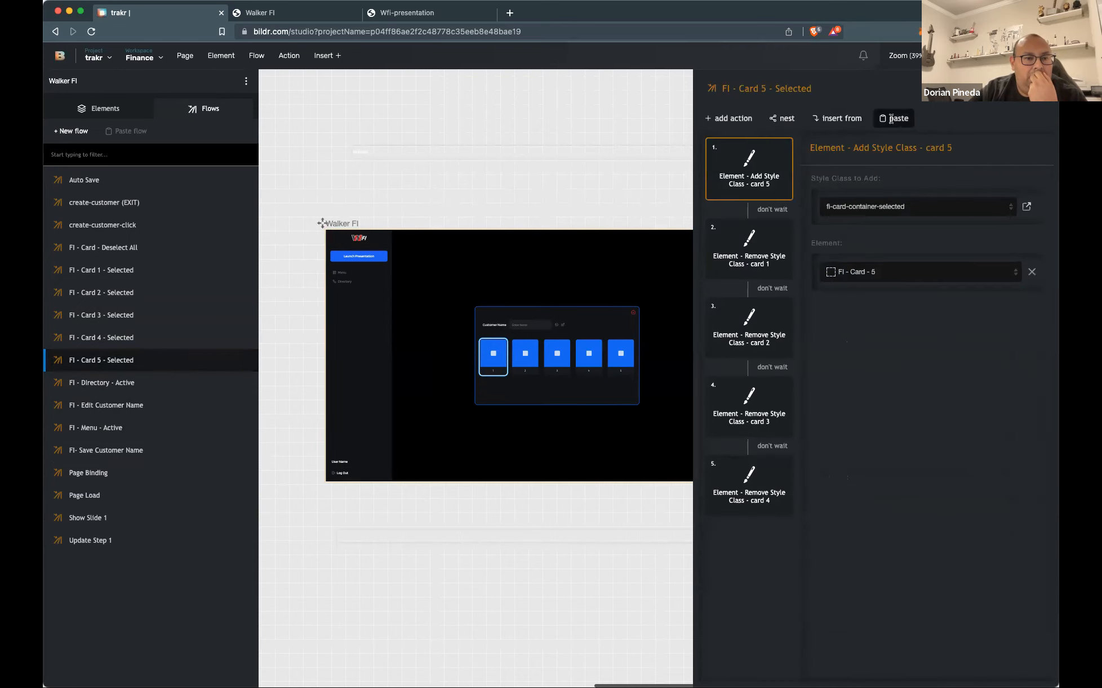
pyautogui.click(890, 118)
pyautogui.moveTo(856, 579); pyautogui.dragTo(817, 580)
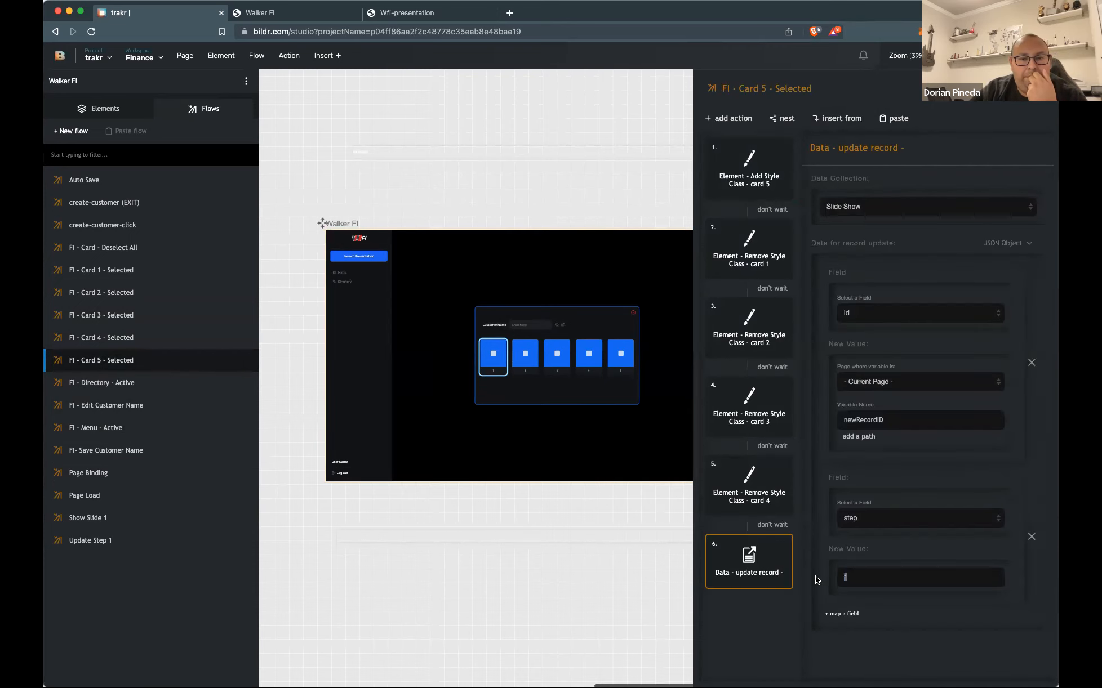
pyautogui.write('5')
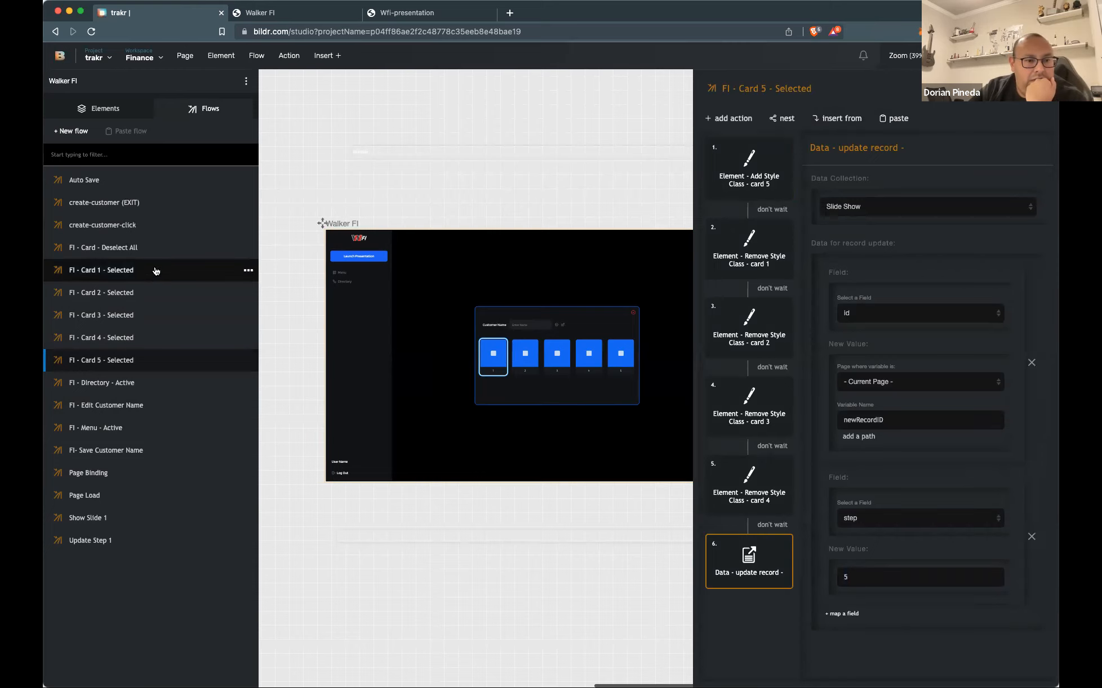
# Review the update record action in the FI - Card 2 - Selected flow and the Cover element on the Wfi-presentation page
pyautogui.click(151, 291)
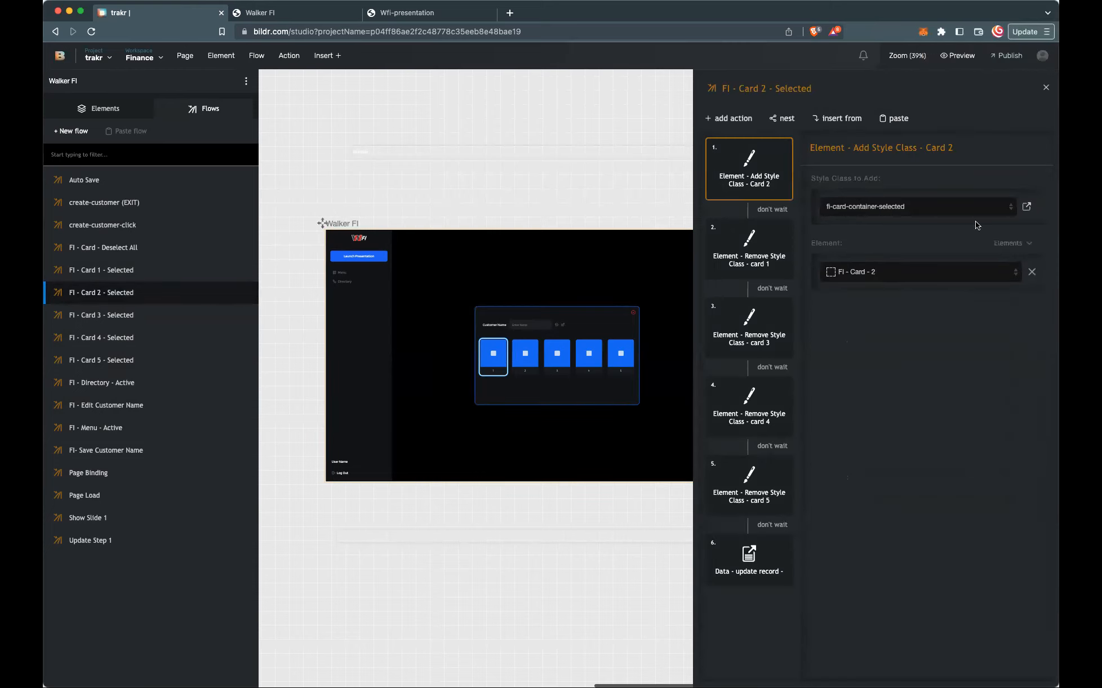
pyautogui.click(730, 557)
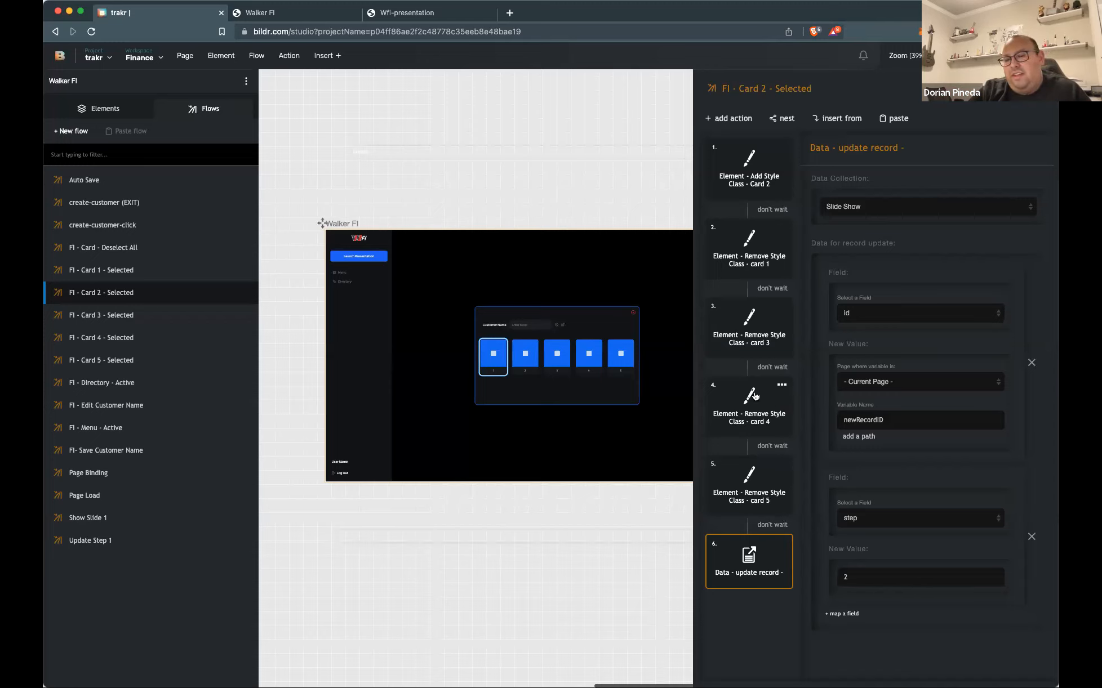
pyautogui.hscroll(3, 684, 372)
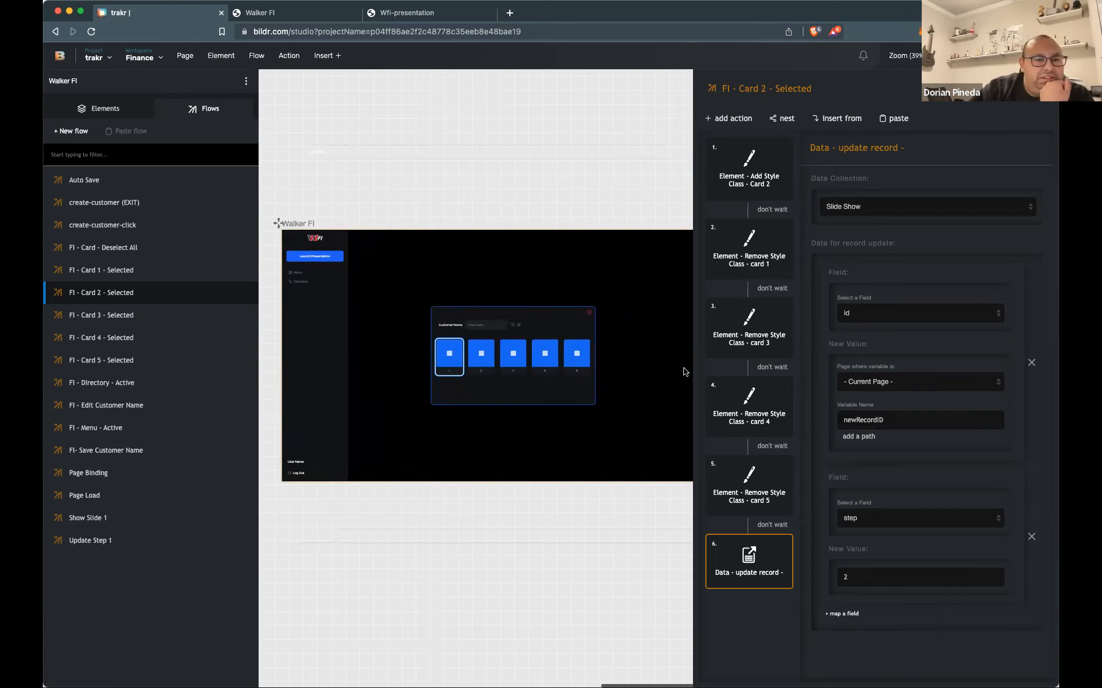
pyautogui.hscroll(10, 684, 372)
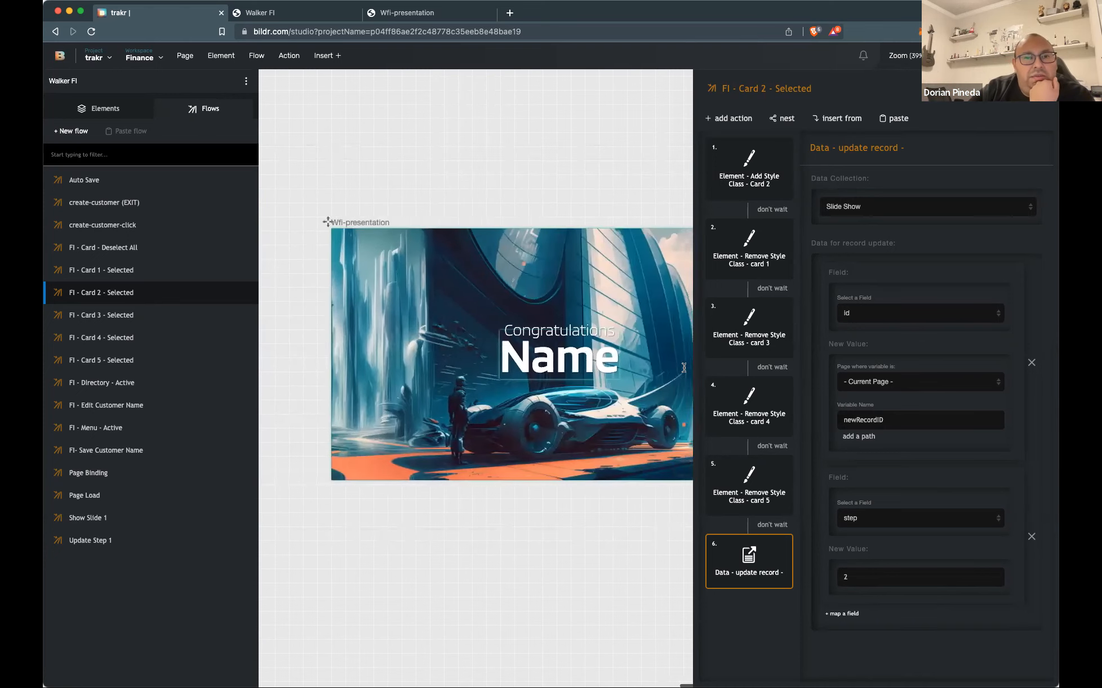
pyautogui.click(624, 302)
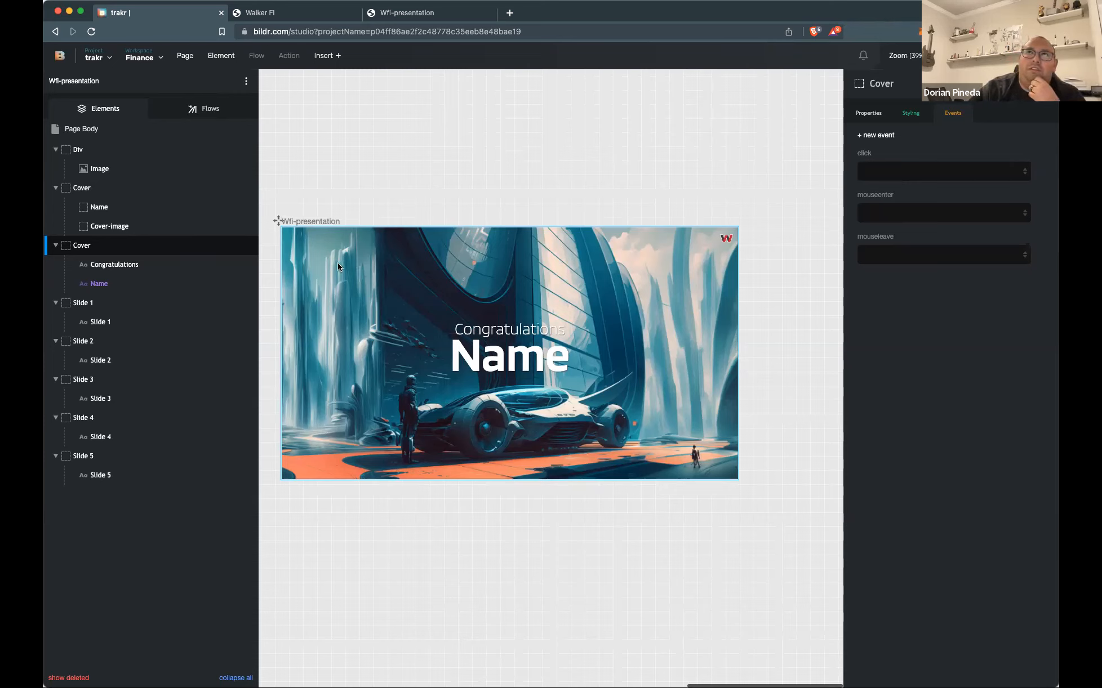
pyautogui.rightClick(236, 254)
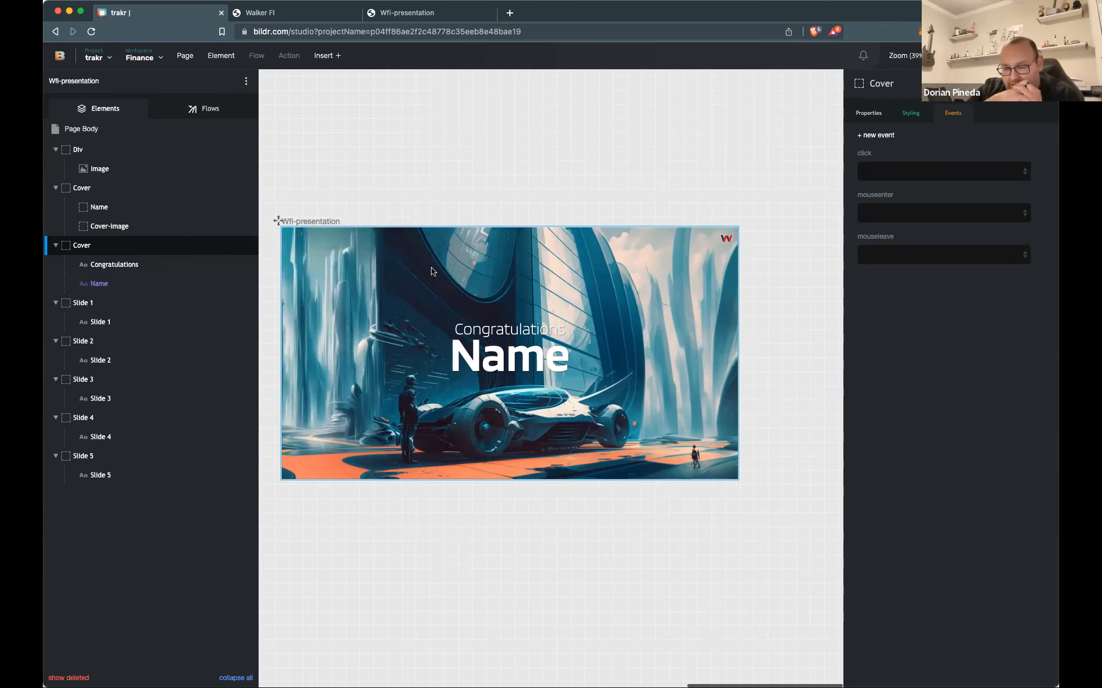
pyautogui.hscroll(-2, 432, 272)
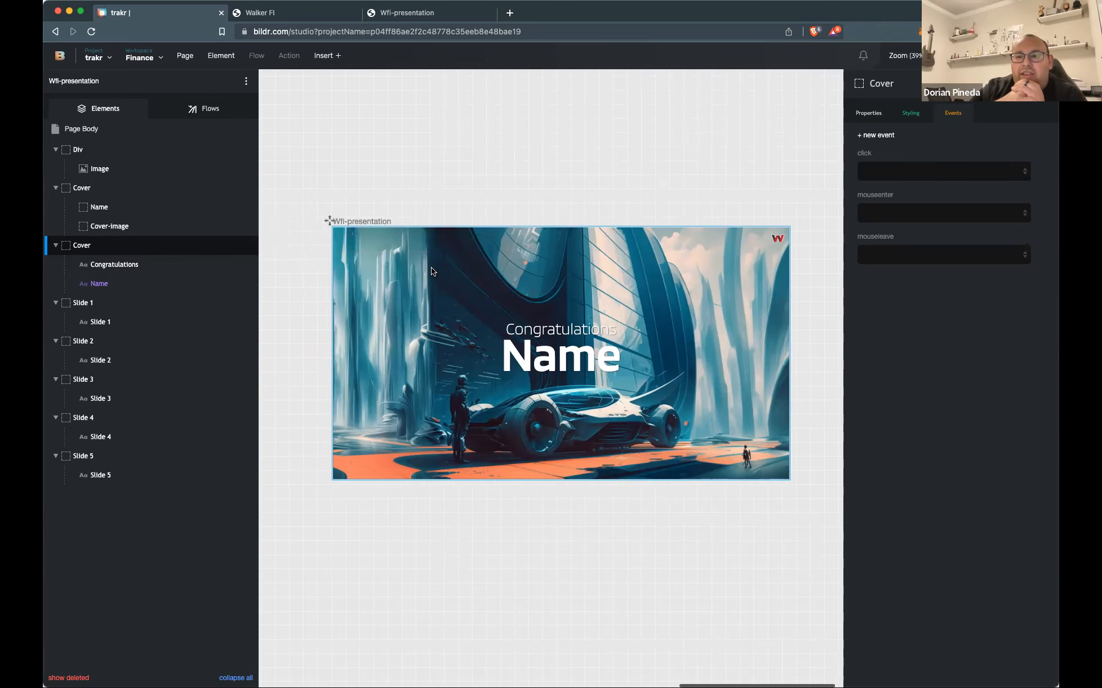
pyautogui.hscroll(-10, 433, 272)
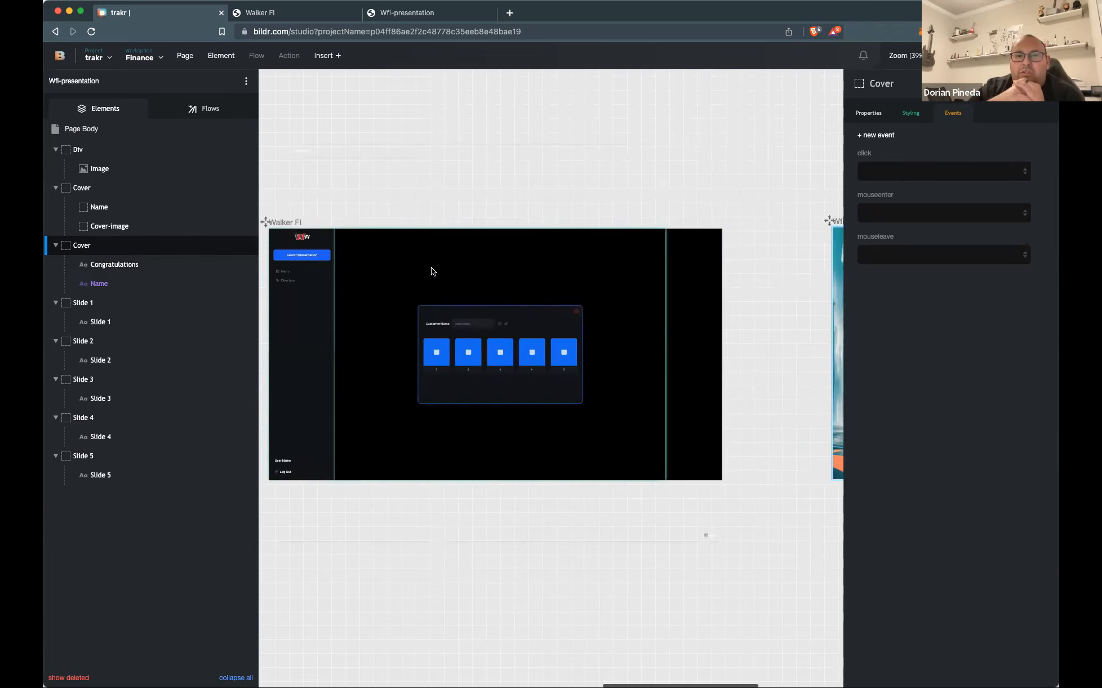
pyautogui.hscroll(2, 433, 272)
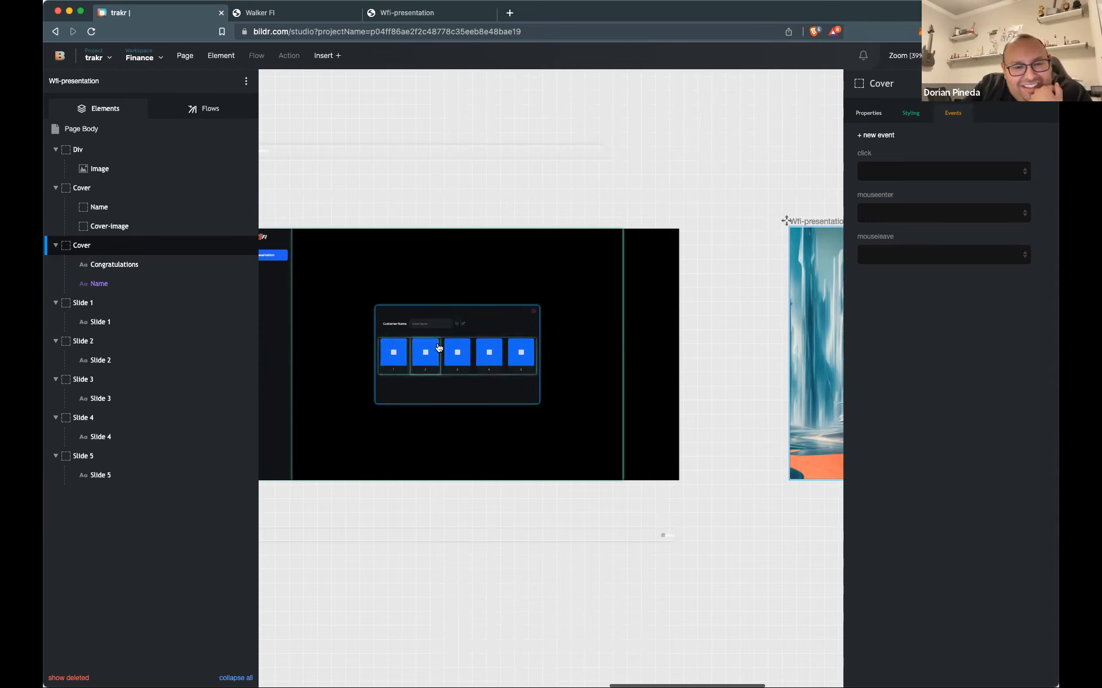
# Test saving and editing a sample customer name on the live Walker FI page, and clear the name field
pyautogui.click(465, 327)
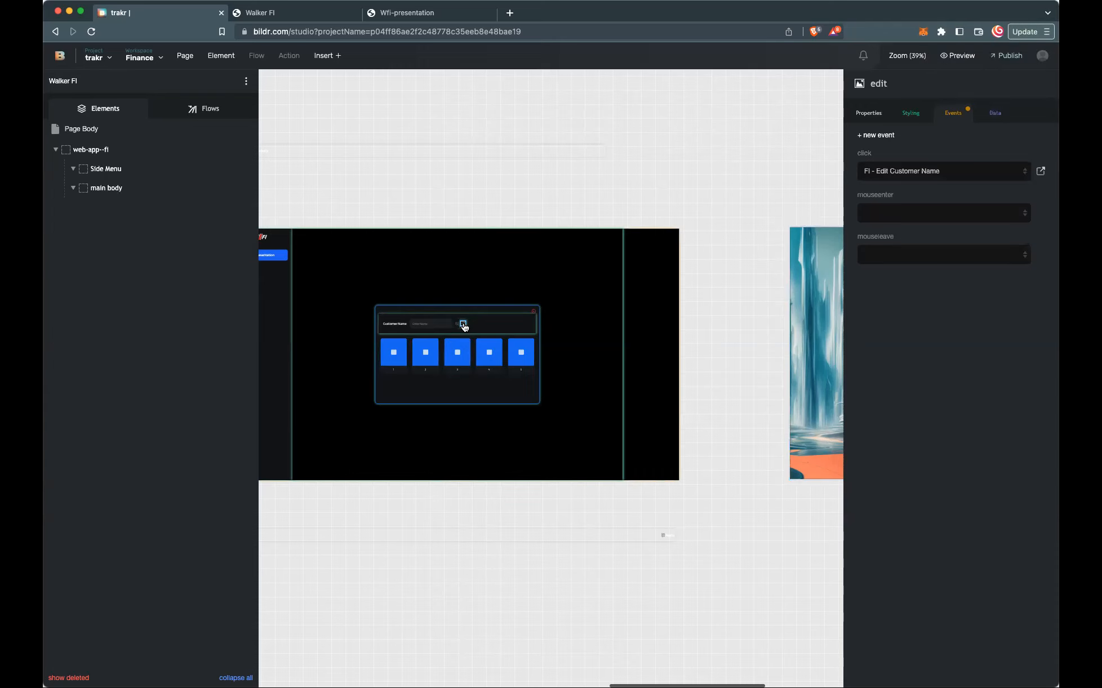
pyautogui.hotkey('ctrl', 'Tab')
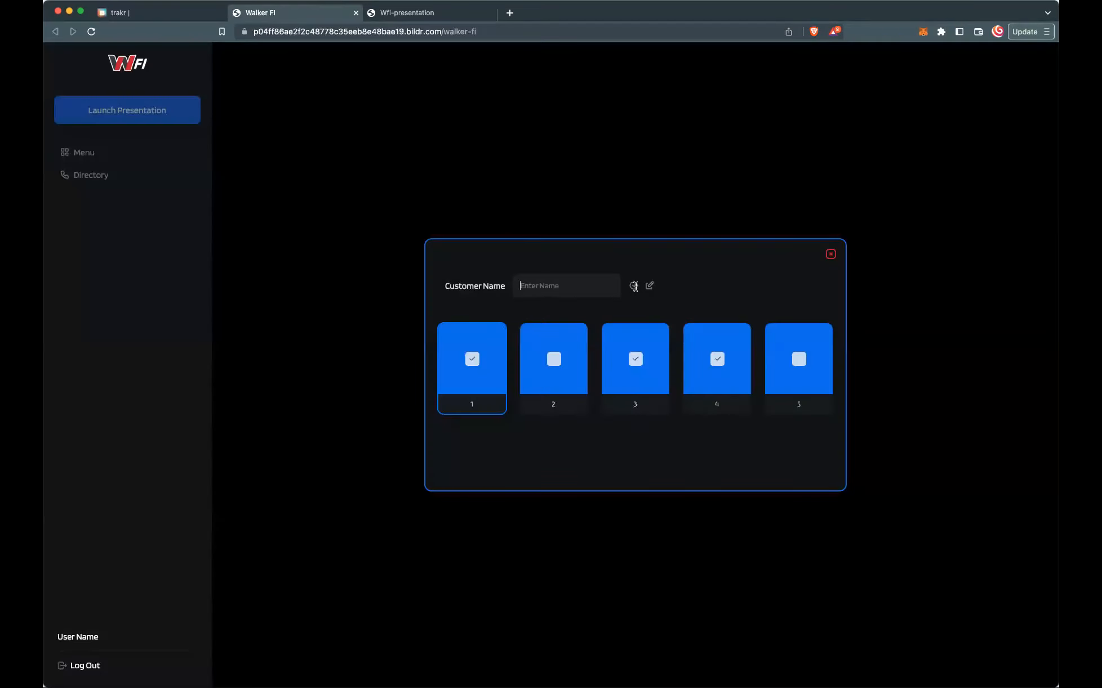
pyautogui.click(570, 285)
pyautogui.write('dede')
pyautogui.click(634, 288)
pyautogui.click(648, 287)
pyautogui.moveTo(584, 288); pyautogui.dragTo(458, 269)
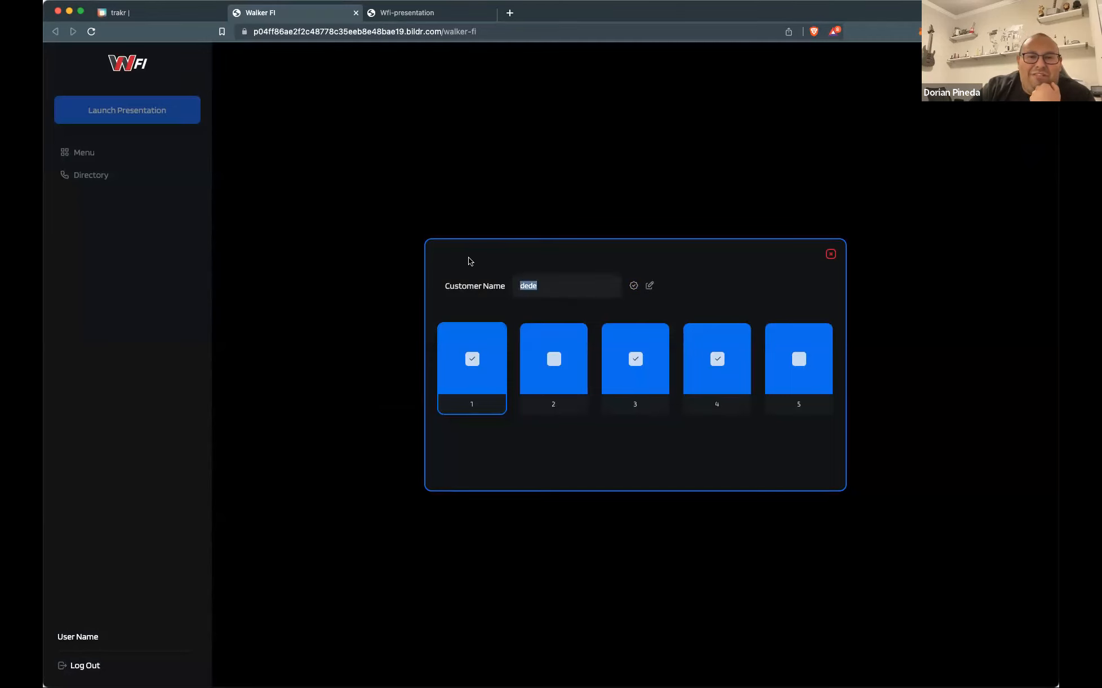
pyautogui.press('BackSpace')
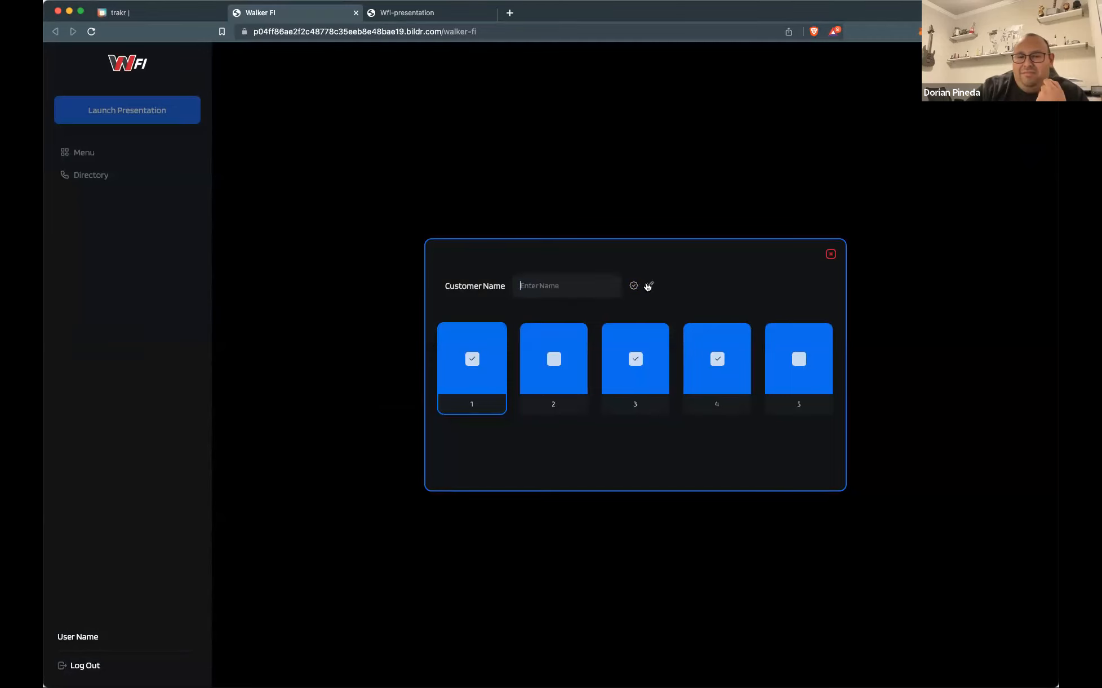
# Duplicate the Save Customer Name Button that holds the edit icon and rename the copy "Open pres"
pyautogui.click(181, 13)
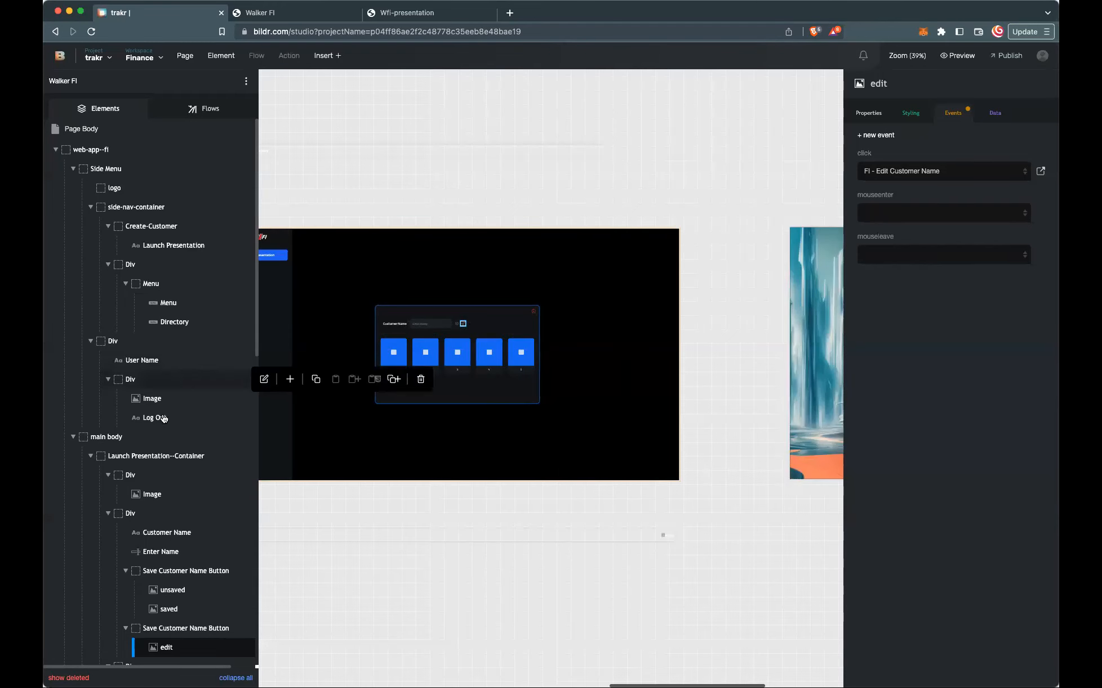
pyautogui.scroll(-10, 163, 420)
pyautogui.scroll(6, 165, 423)
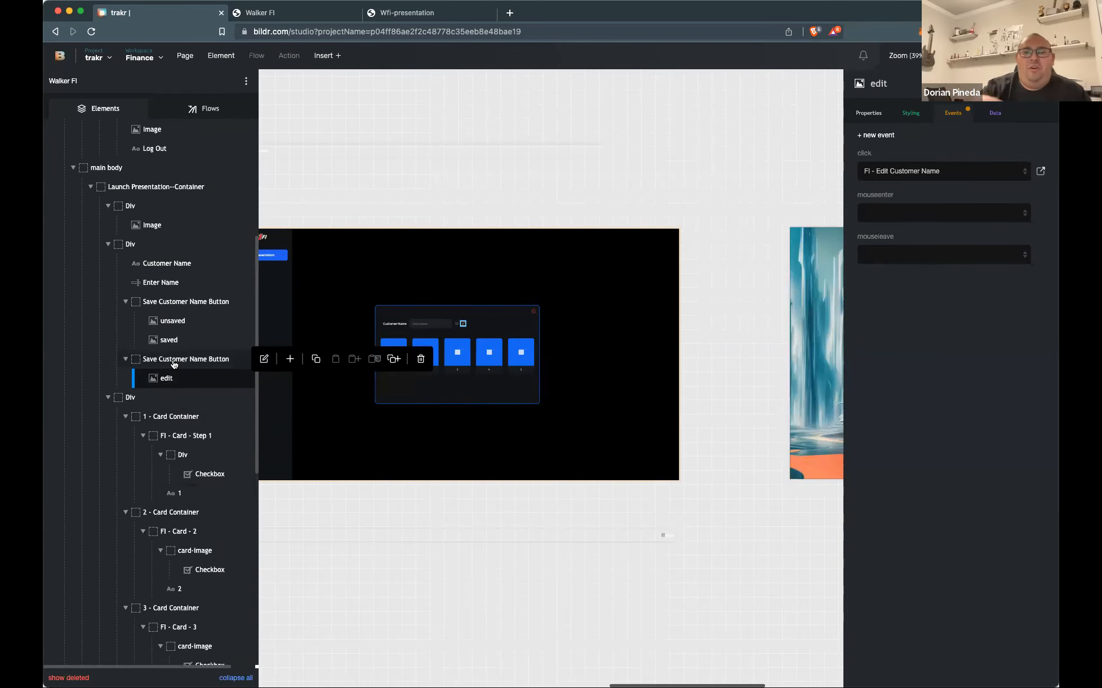
pyautogui.click(175, 361)
pyautogui.click(404, 360)
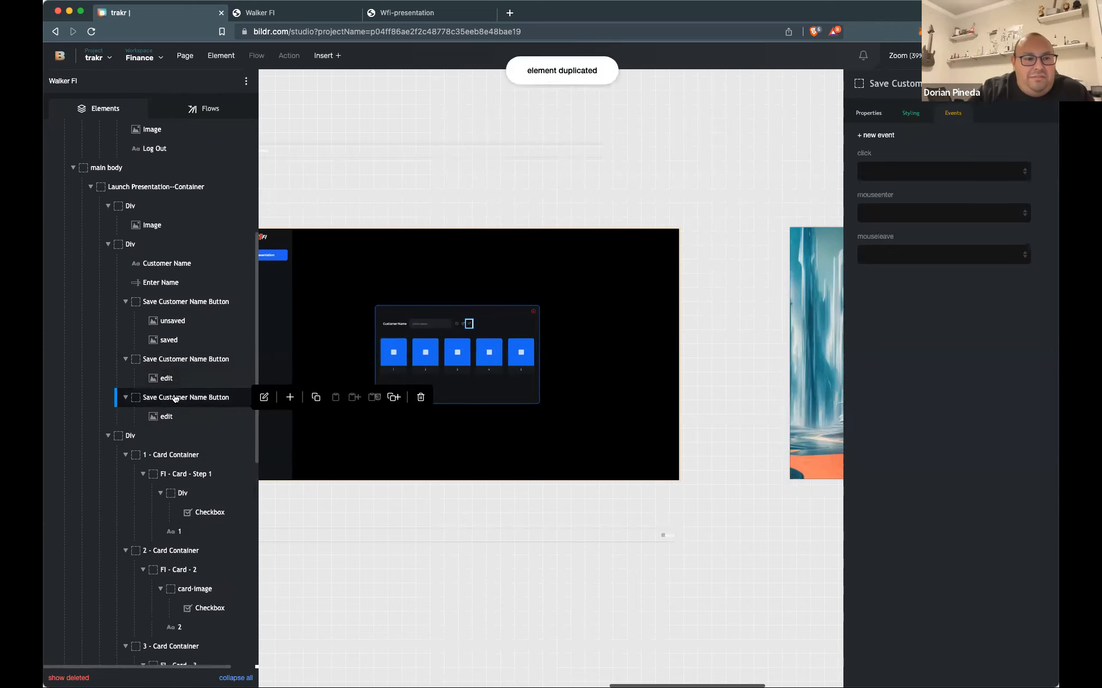
pyautogui.tripleClick(910, 84)
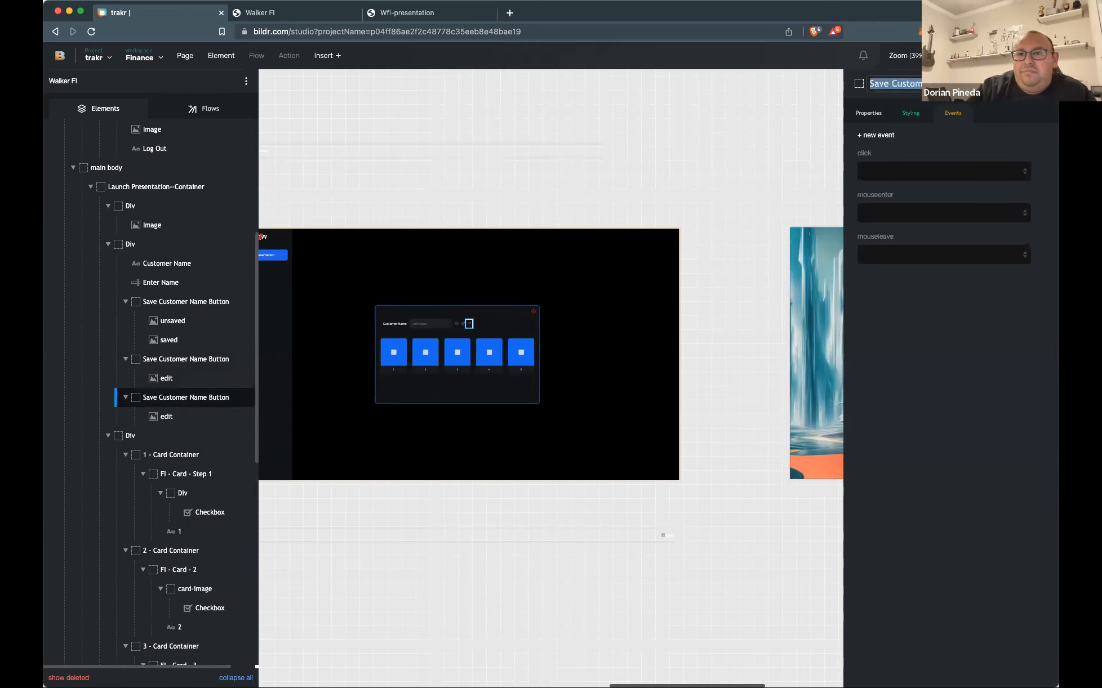
pyautogui.write('Op')
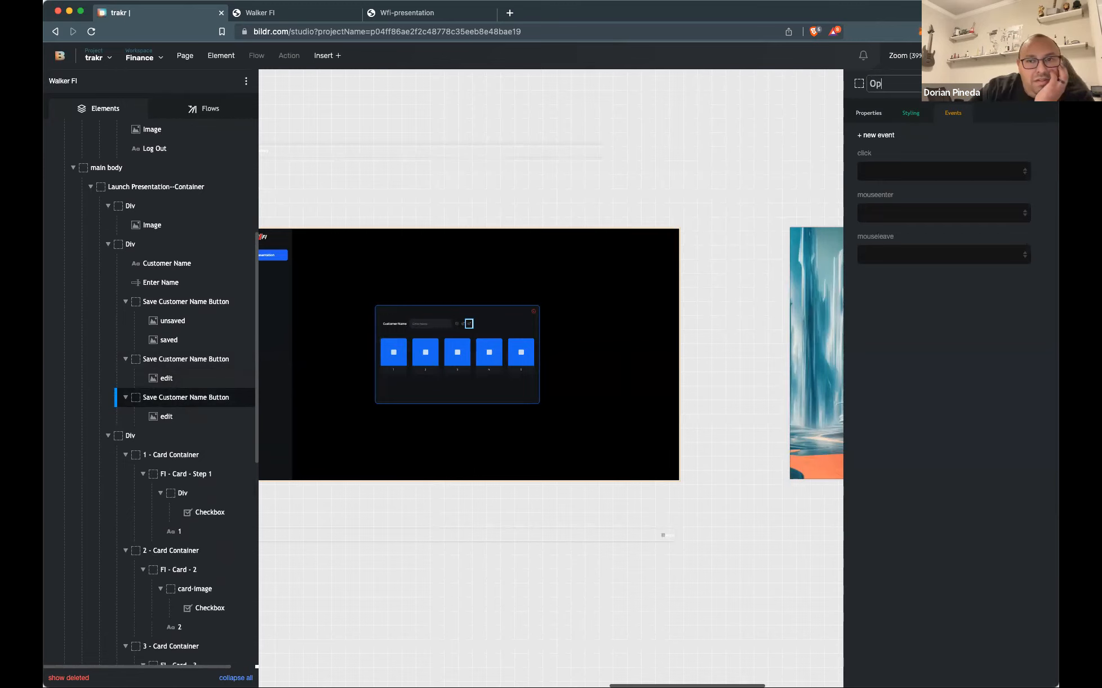
pyautogui.write('en pres')
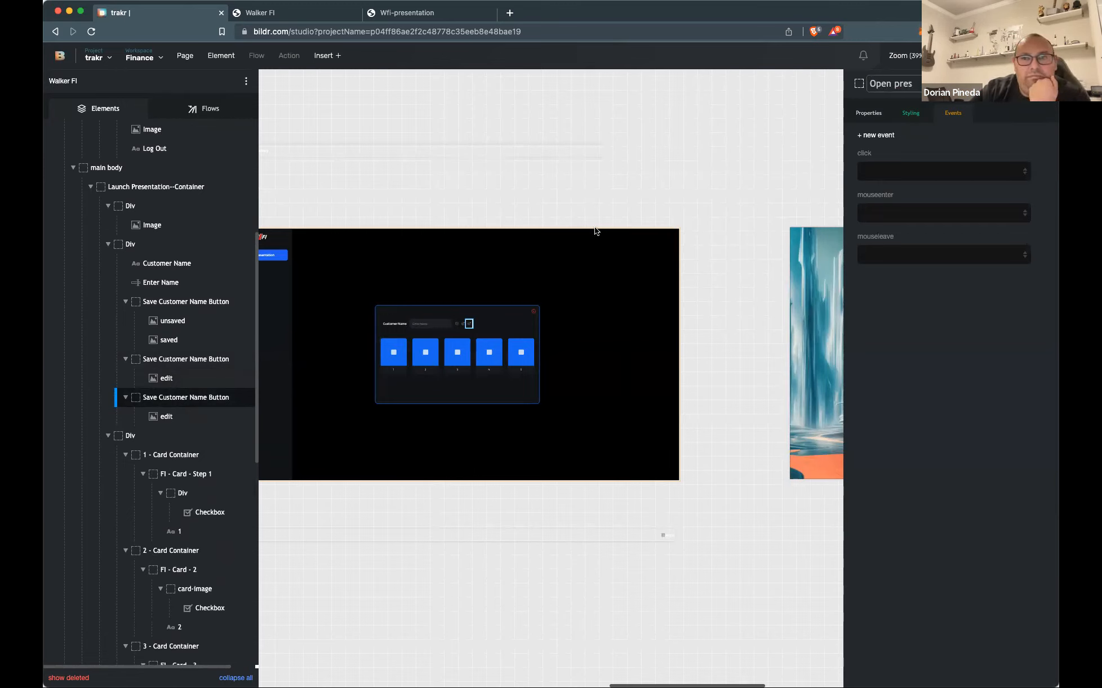
# Rename the edit image inside the Open pres element as "pres"
pyautogui.click(202, 414)
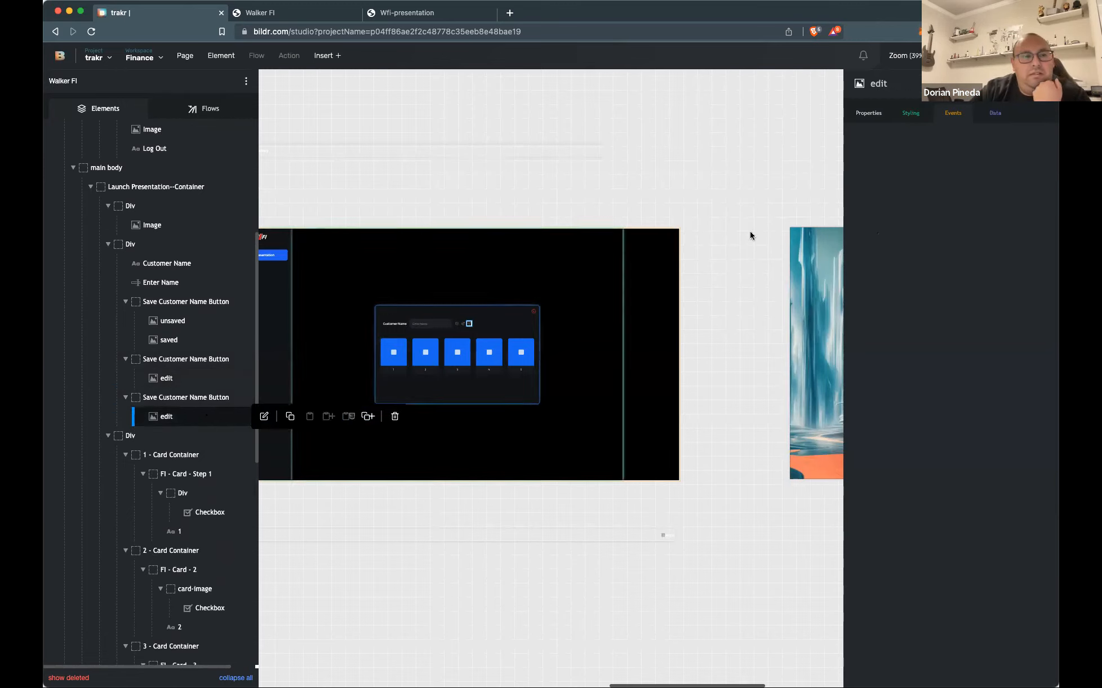
pyautogui.click(178, 401)
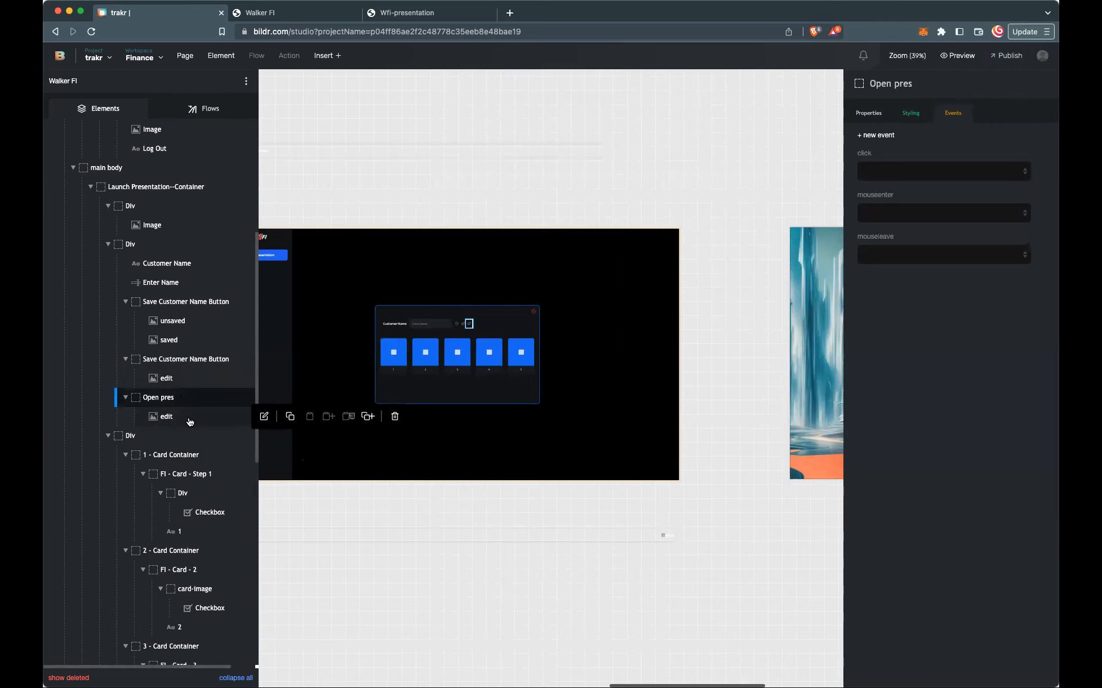
pyautogui.click(190, 422)
pyautogui.moveTo(891, 84); pyautogui.dragTo(839, 88)
pyautogui.write('pres')
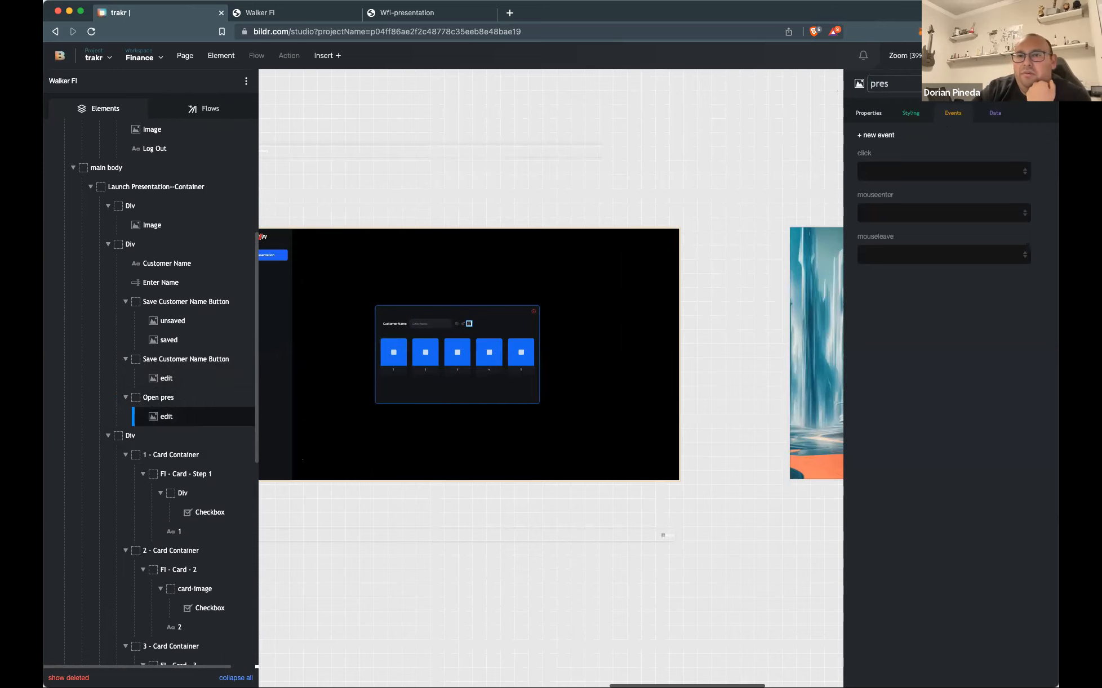
# Select the Cover element on the Wfi-presentation page and examine its layout
pyautogui.scroll(-5, 394, 314)
pyautogui.scroll(3, 414, 248)
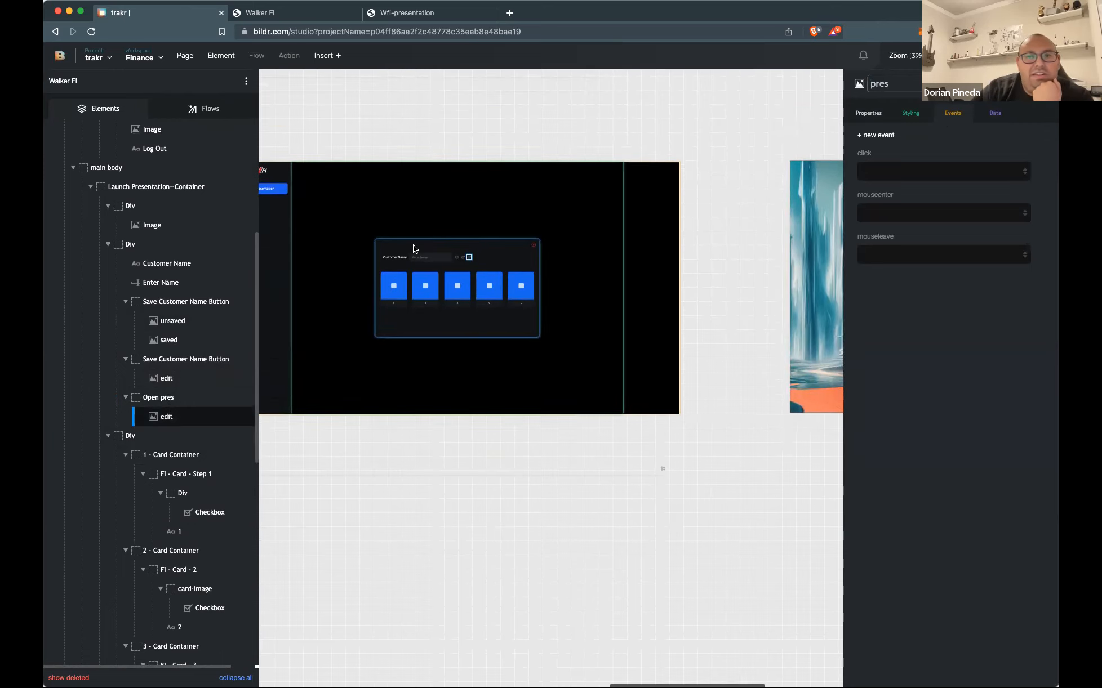
pyautogui.hscroll(6, 422, 247)
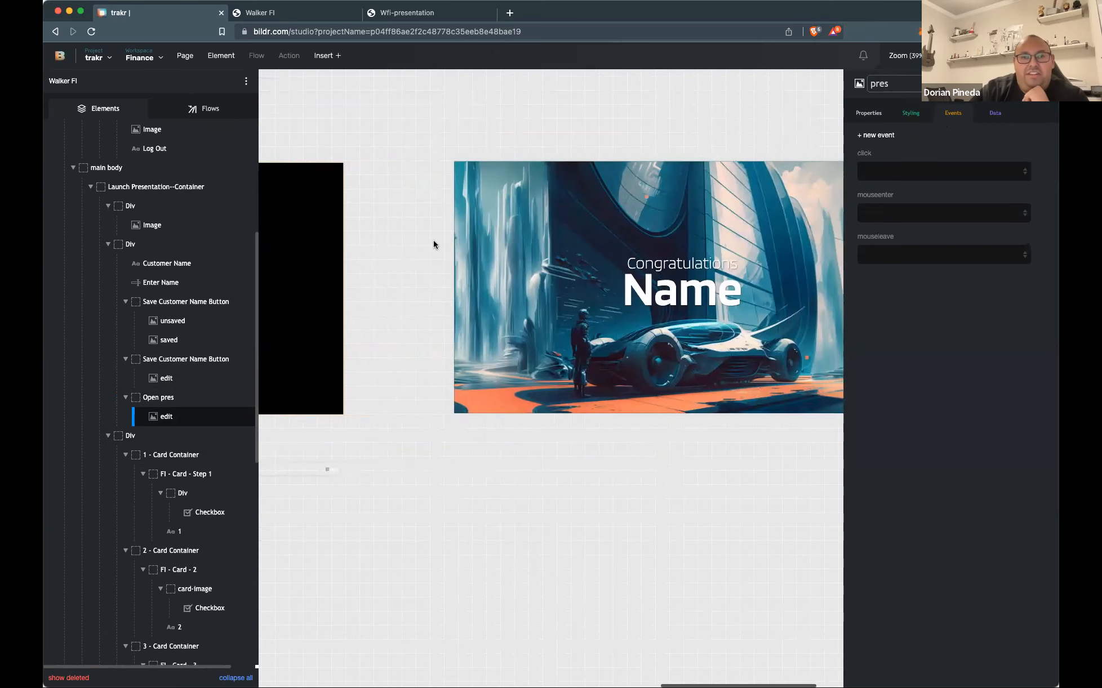
pyautogui.click(477, 230)
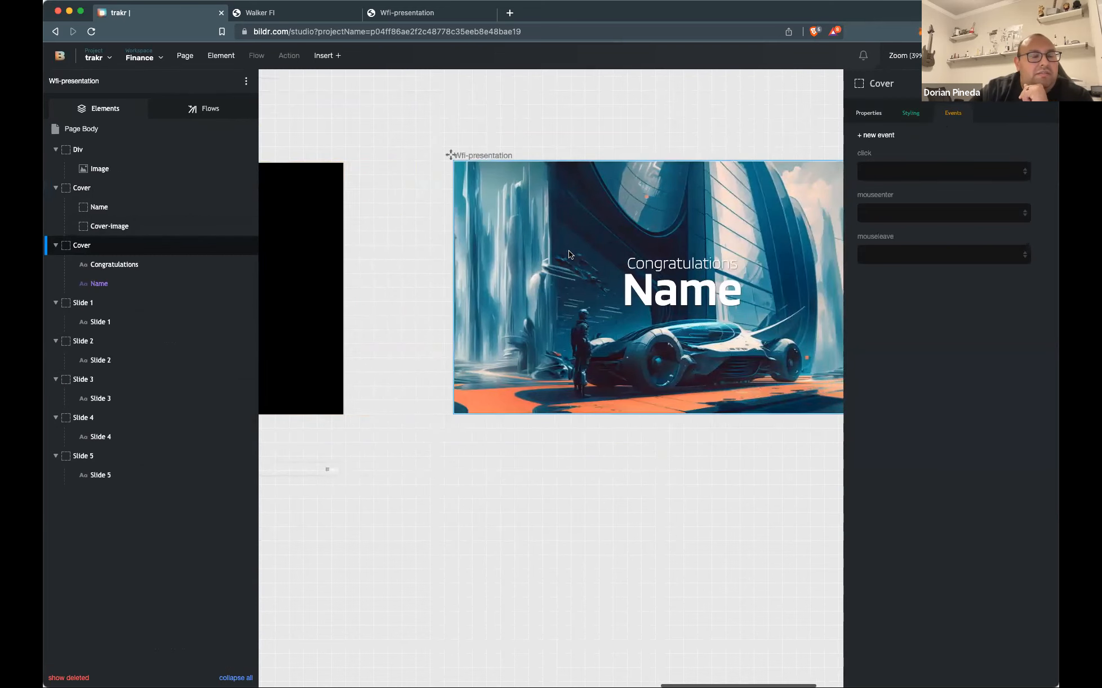
pyautogui.hscroll(5, 568, 254)
pyautogui.scroll(3, 524, 253)
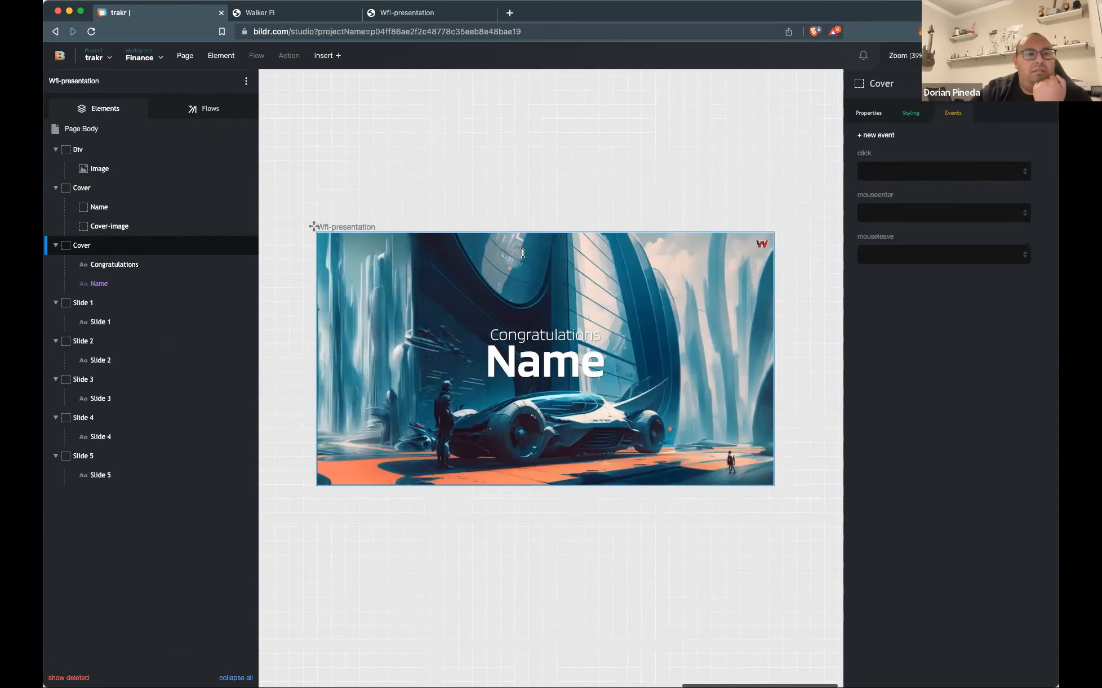
# Open the /wfi-presentation URL route's settings, enable its dynamic page data and add a mapping
pyautogui.moveTo(138, 246)
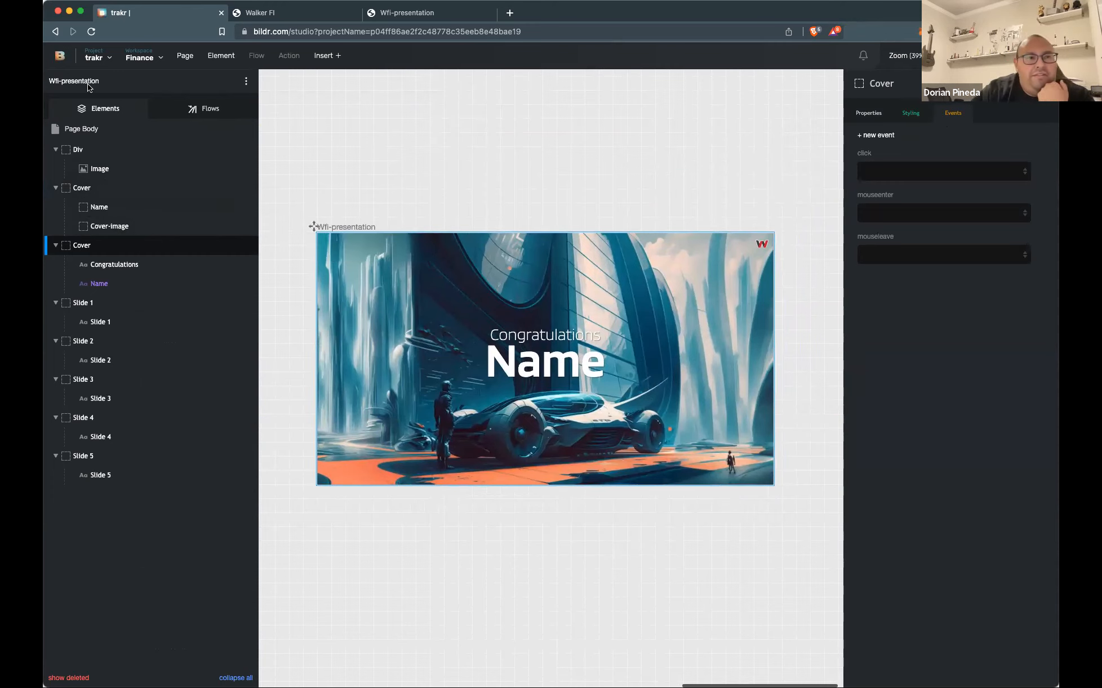
pyautogui.moveTo(110, 131)
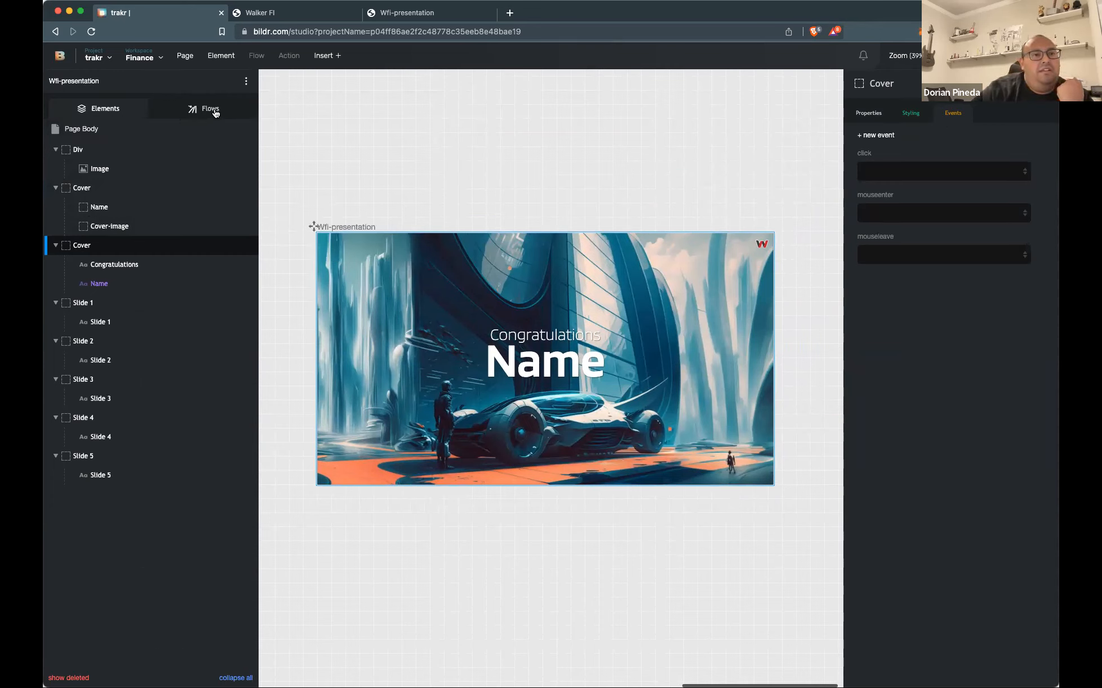
pyautogui.click(109, 58)
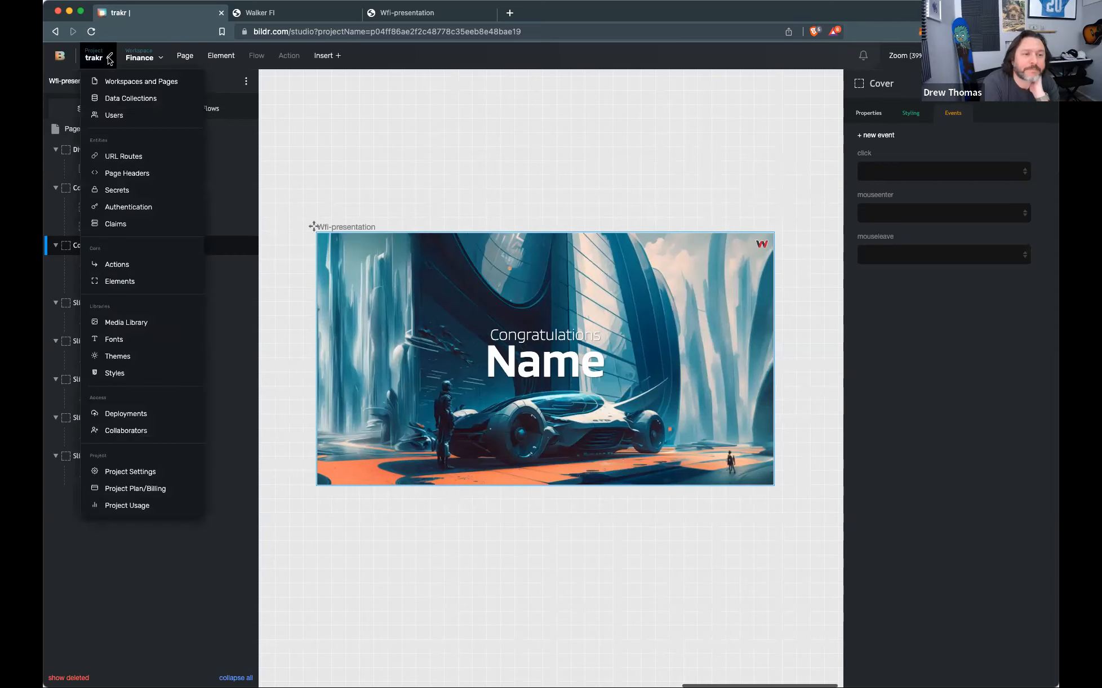
pyautogui.click(118, 156)
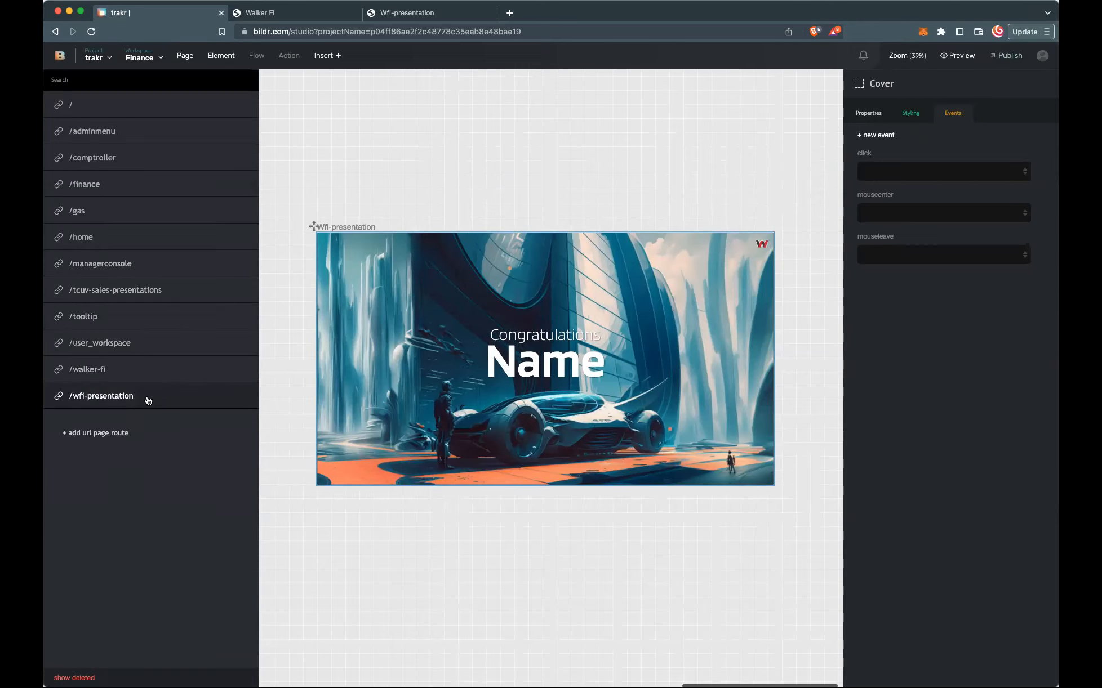
pyautogui.click(148, 401)
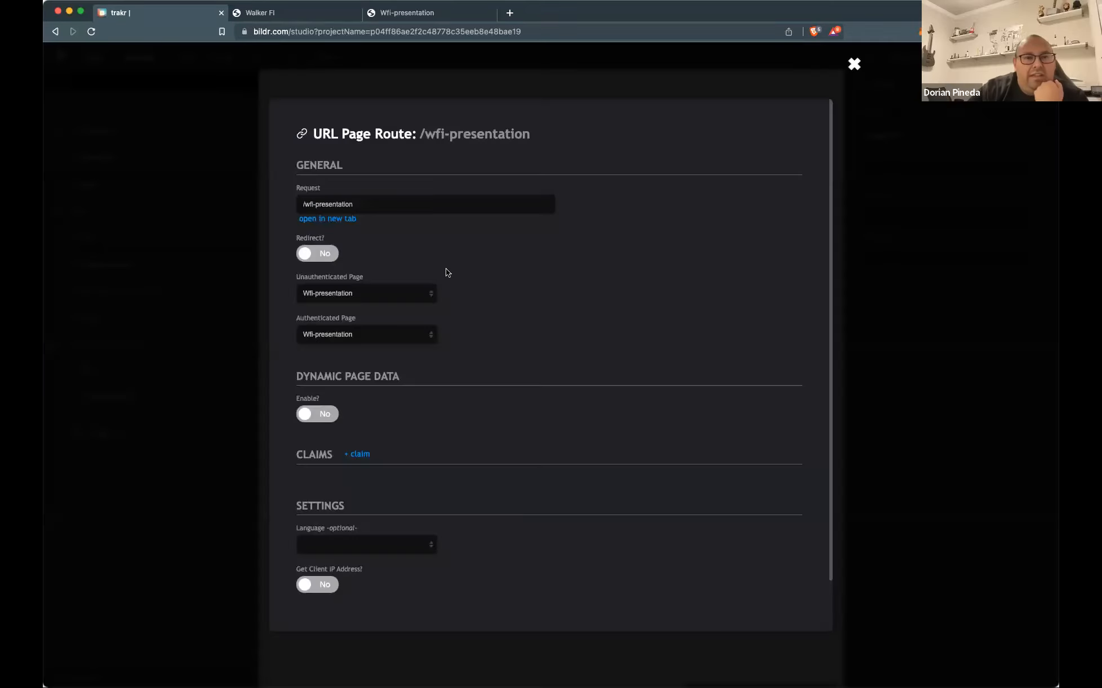
pyautogui.scroll(-1, 498, 275)
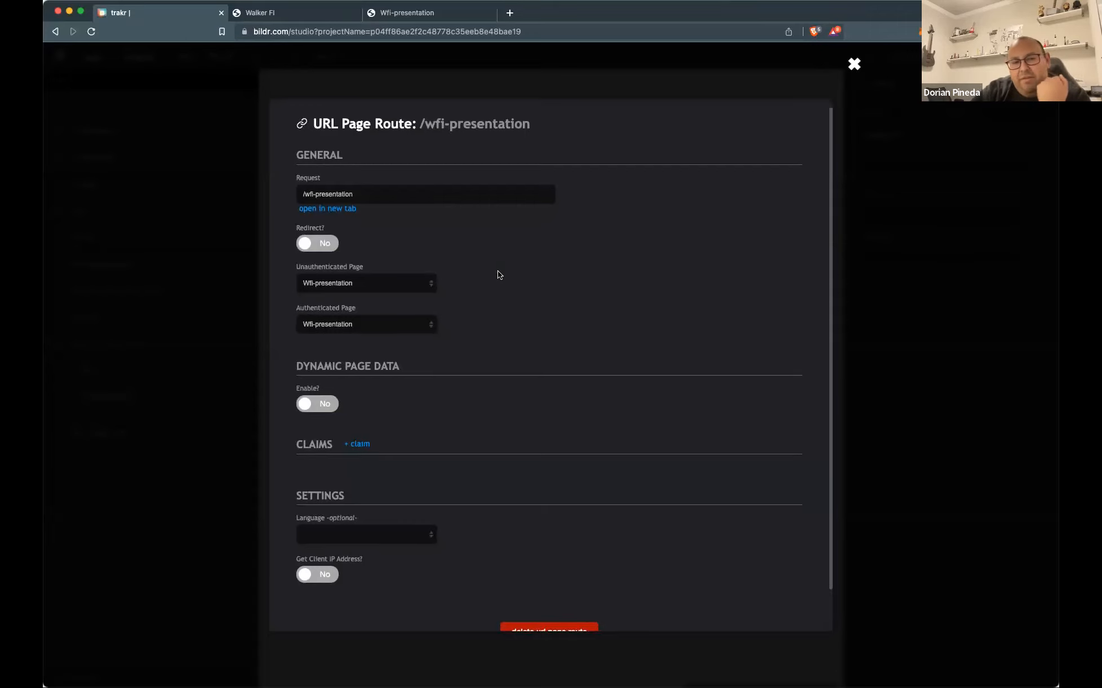
pyautogui.scroll(1, 498, 274)
pyautogui.scroll(-2, 498, 275)
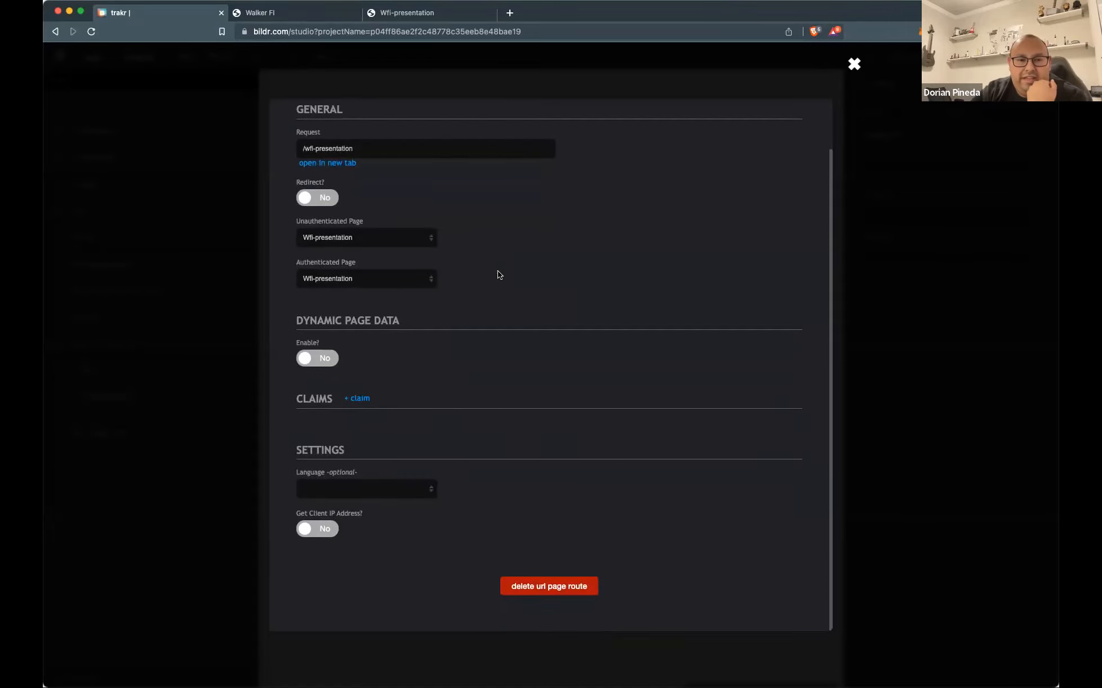
pyautogui.click(321, 360)
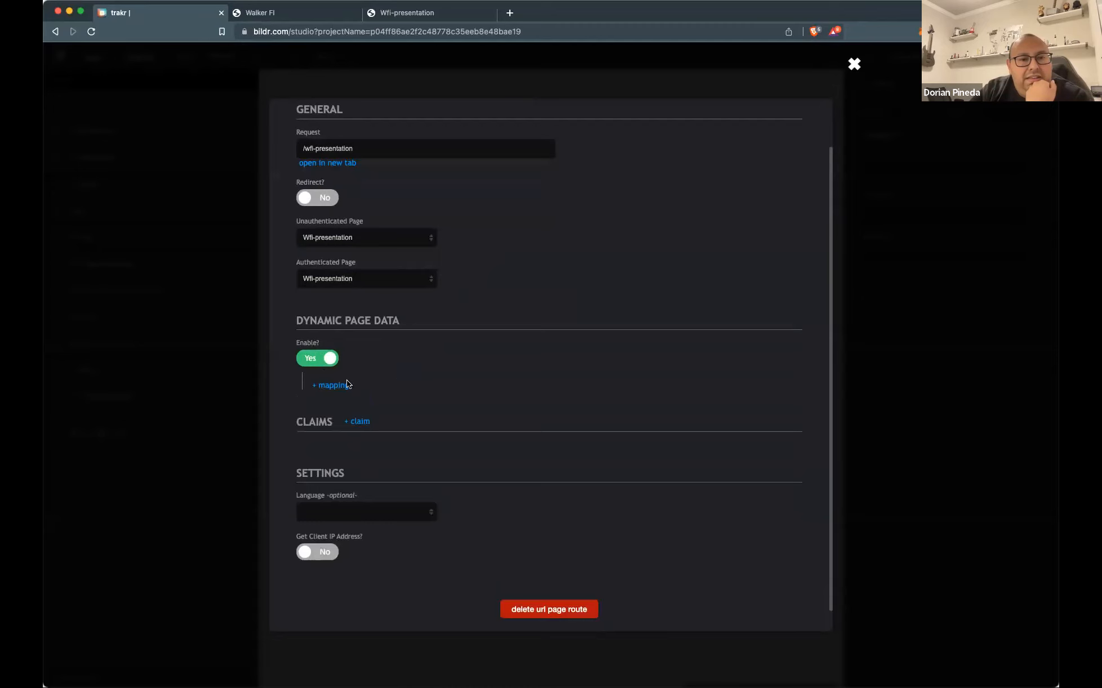
pyautogui.click(334, 388)
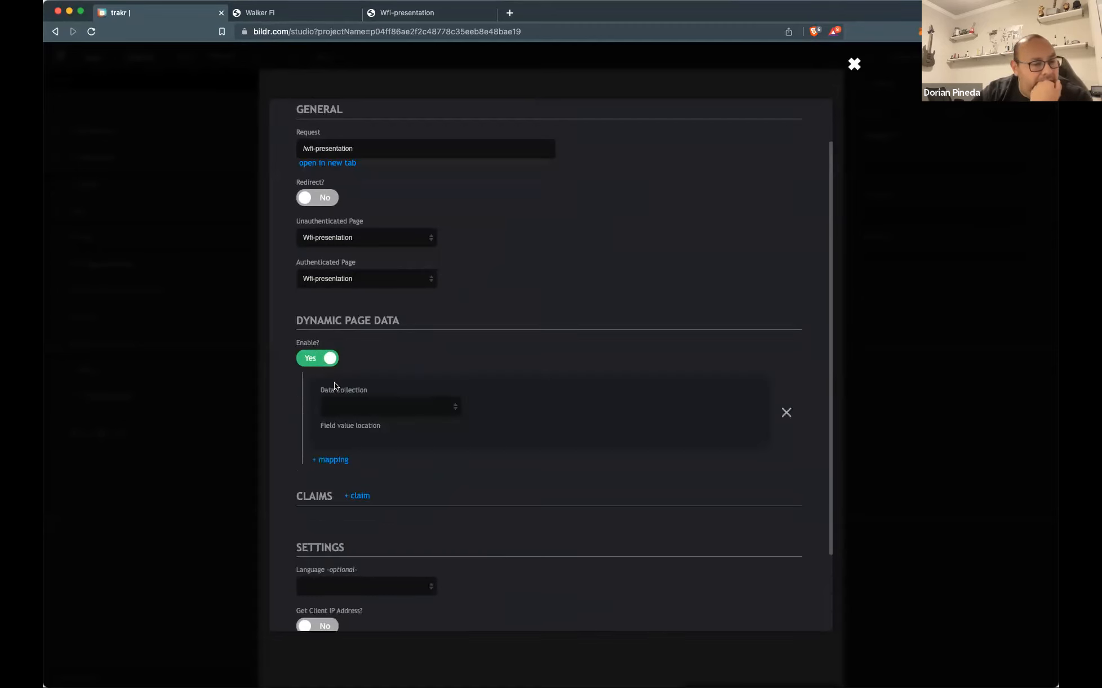
# Set the mapping's data collection to Slide Show and its field to ID
pyautogui.scroll(-2, 386, 366)
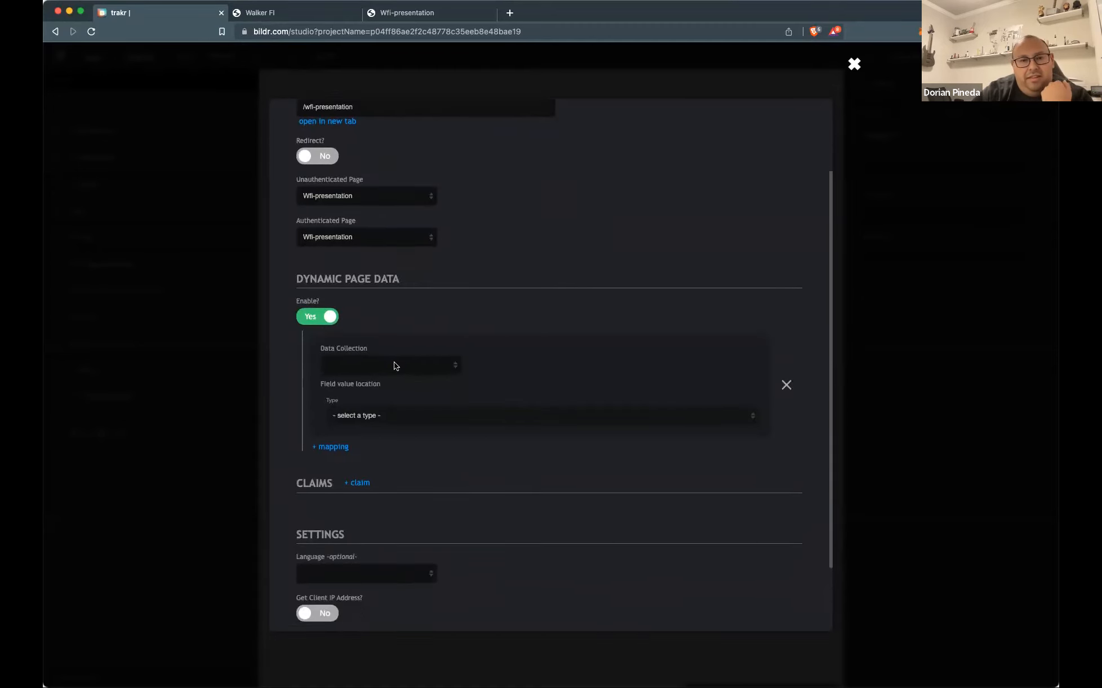
pyautogui.click(390, 366)
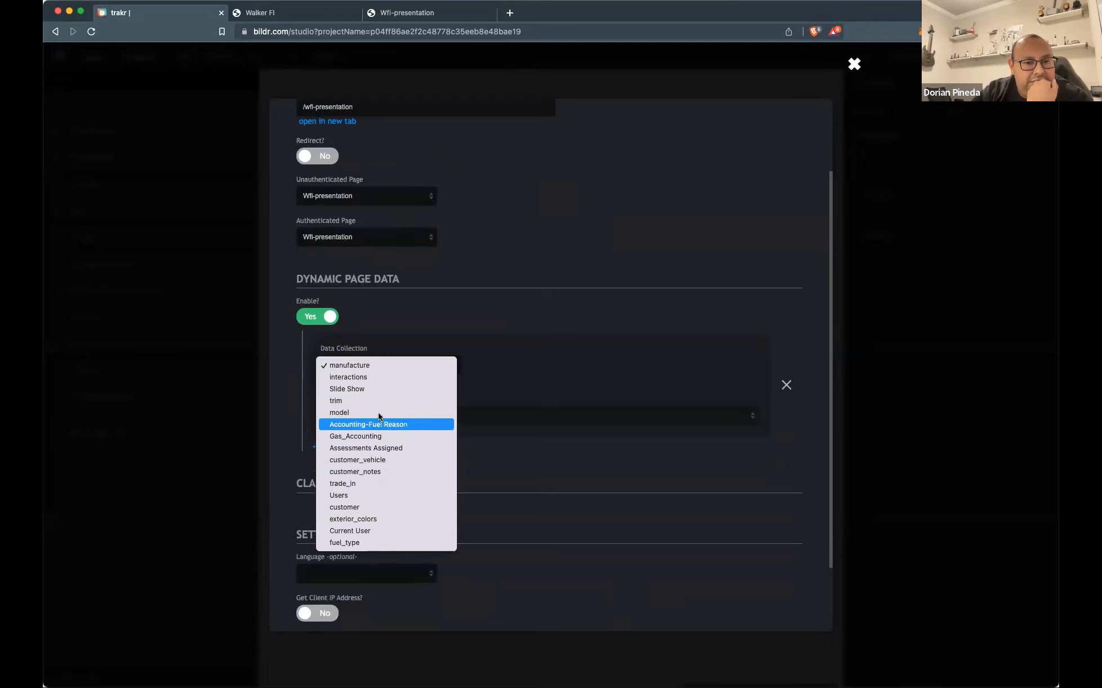
pyautogui.click(375, 388)
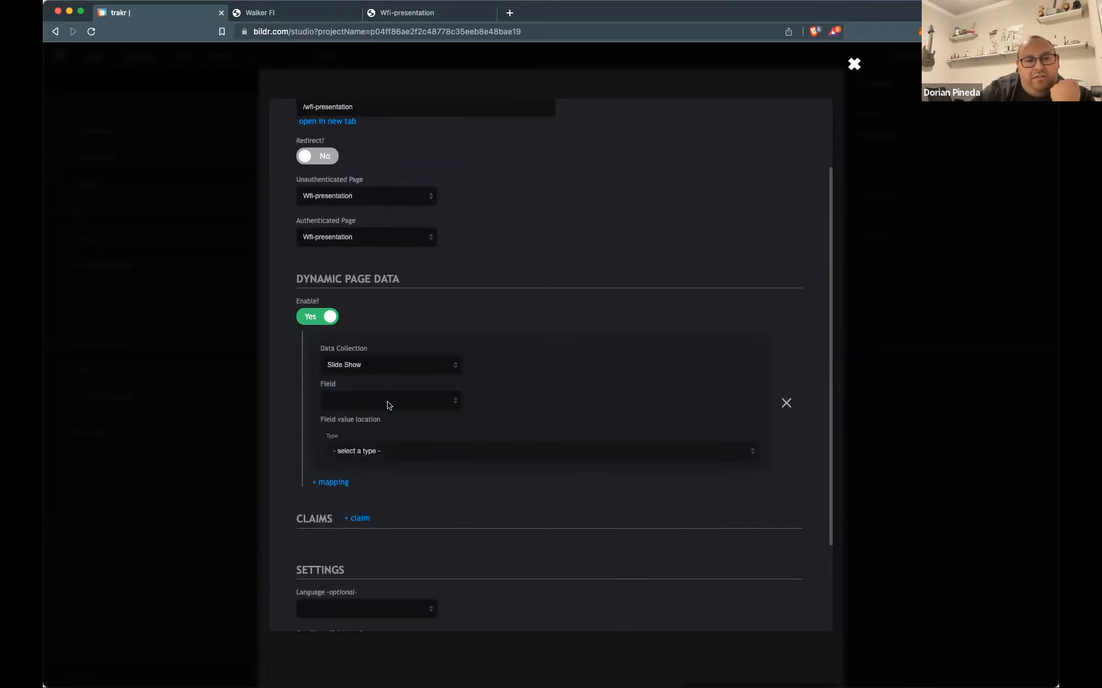
pyautogui.click(388, 402)
pyautogui.click(386, 414)
# Set the mapping's field value location to Server-Side Segment with segment number 0, and close the route settings
pyautogui.scroll(-1, 483, 408)
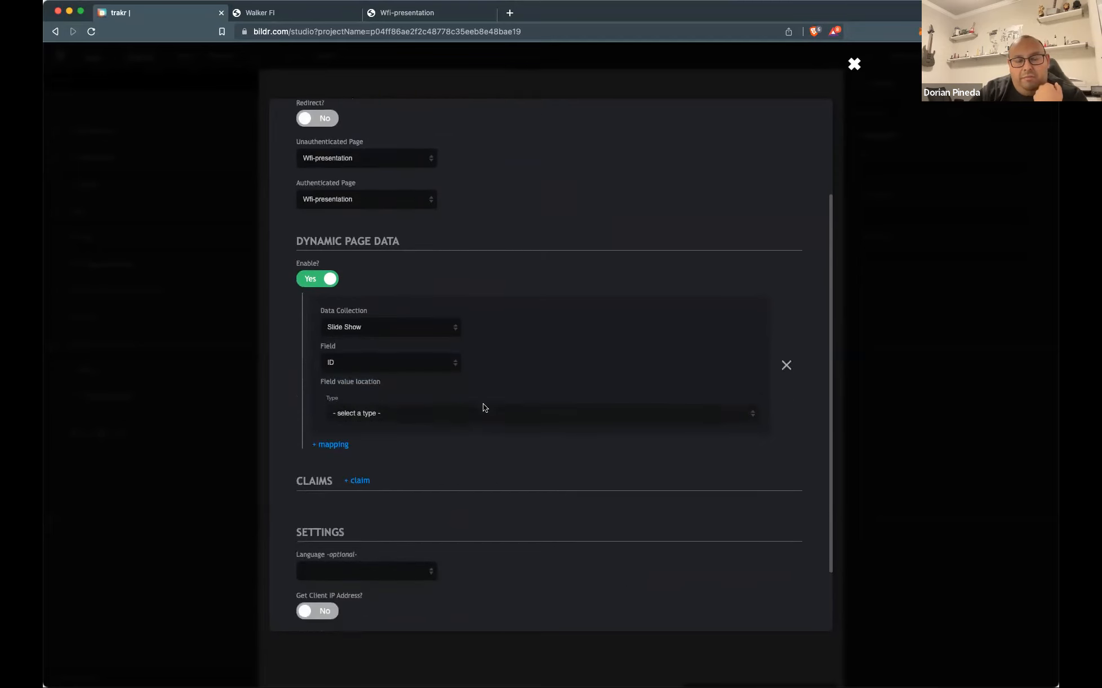
pyautogui.click(450, 409)
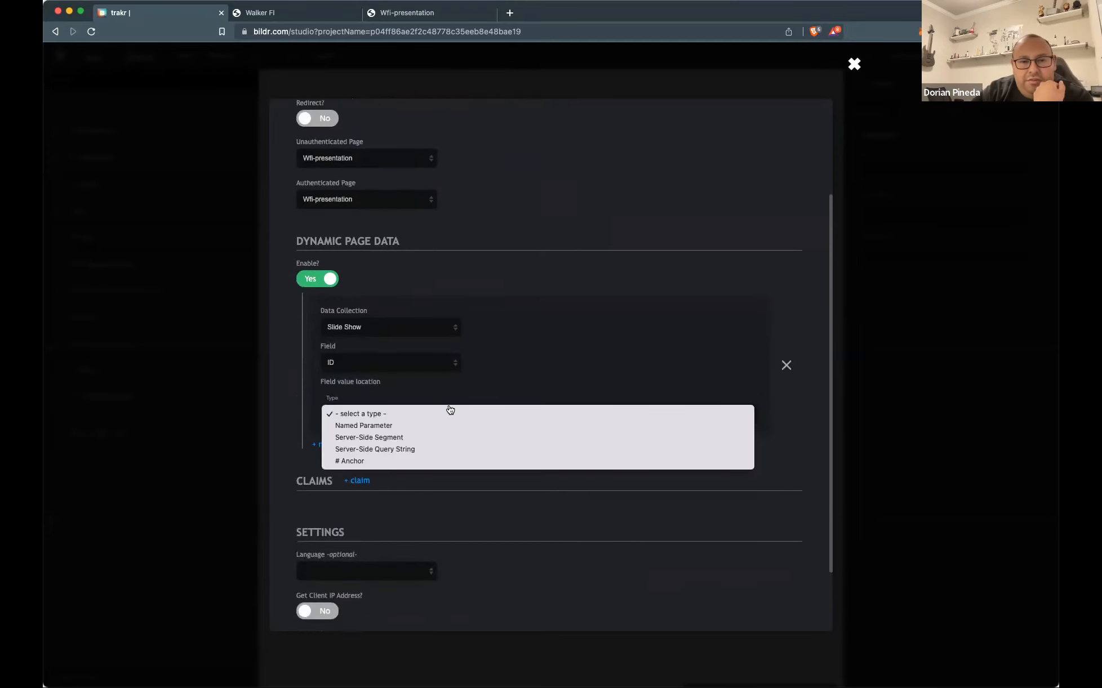
pyautogui.click(442, 437)
pyautogui.scroll(-2, 473, 388)
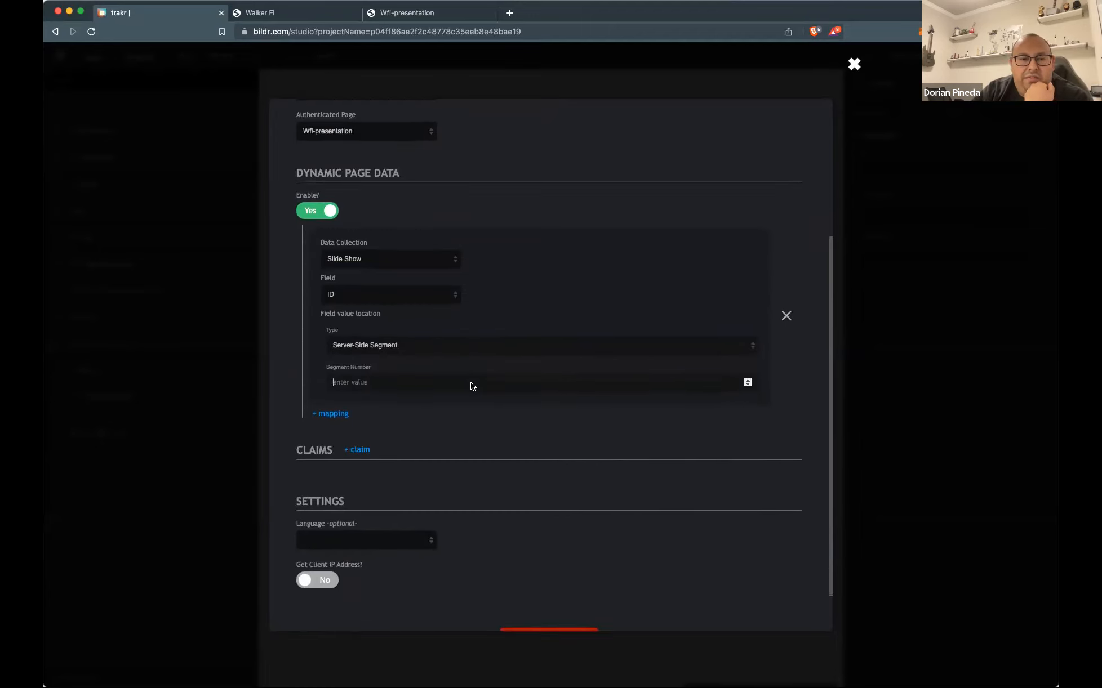
pyautogui.click(470, 383)
pyautogui.write('0')
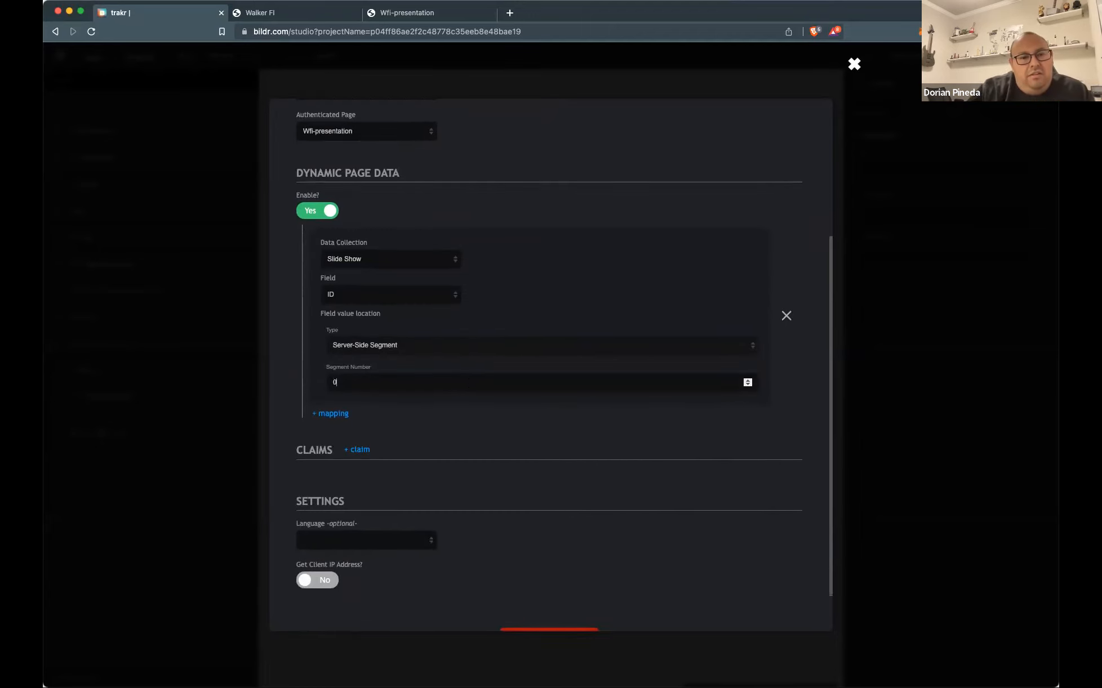
pyautogui.click(462, 411)
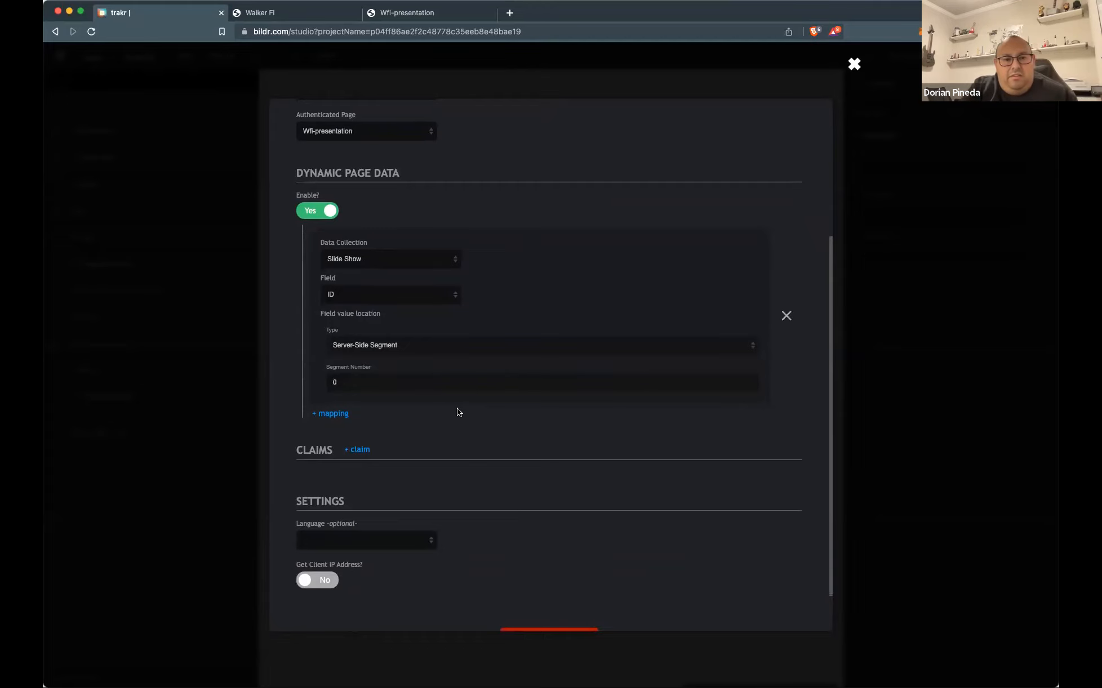
pyautogui.scroll(-2, 459, 412)
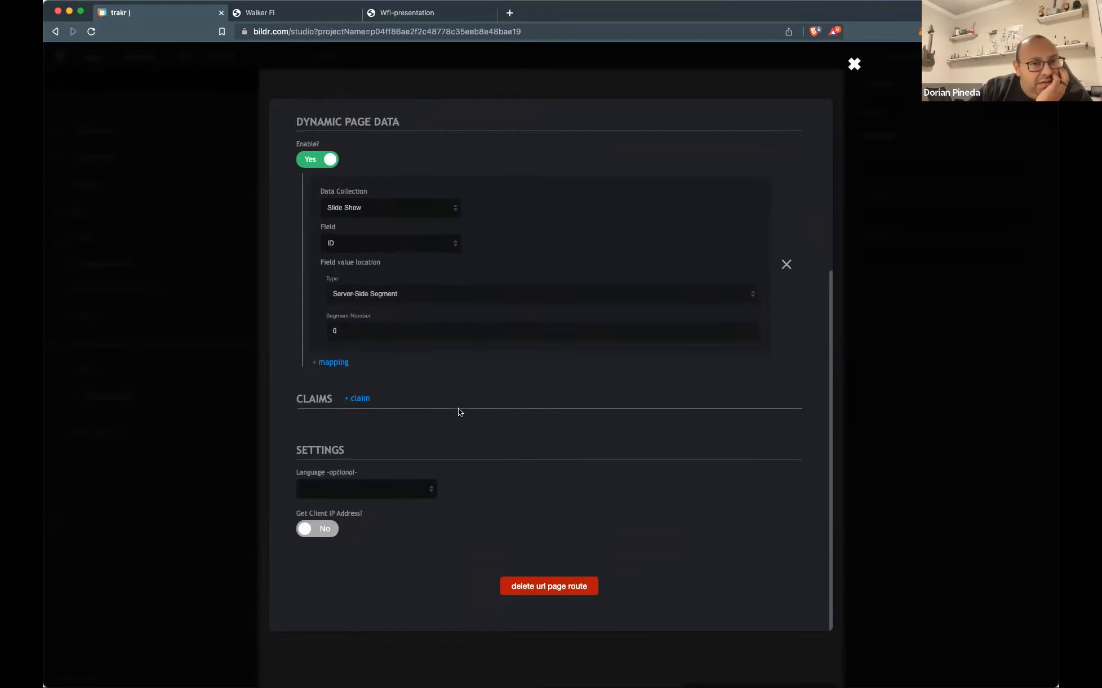
pyautogui.click(853, 64)
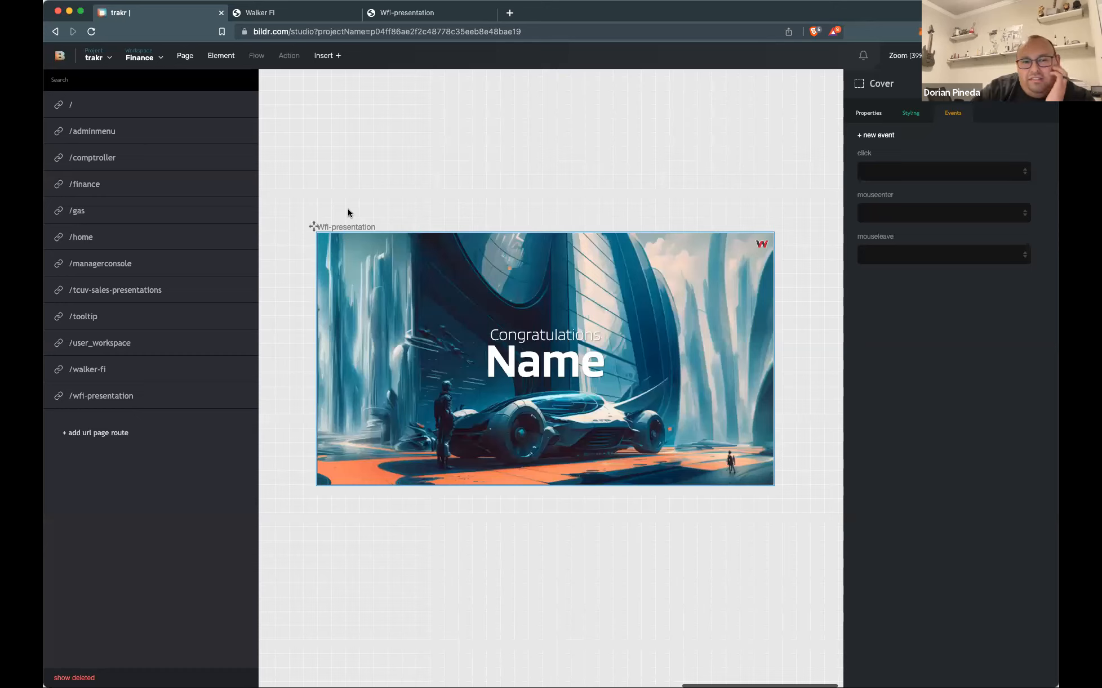
# Create a new click flow named "Open Presentation" for the pres image on the Walker FI page
pyautogui.hscroll(-10, 347, 213)
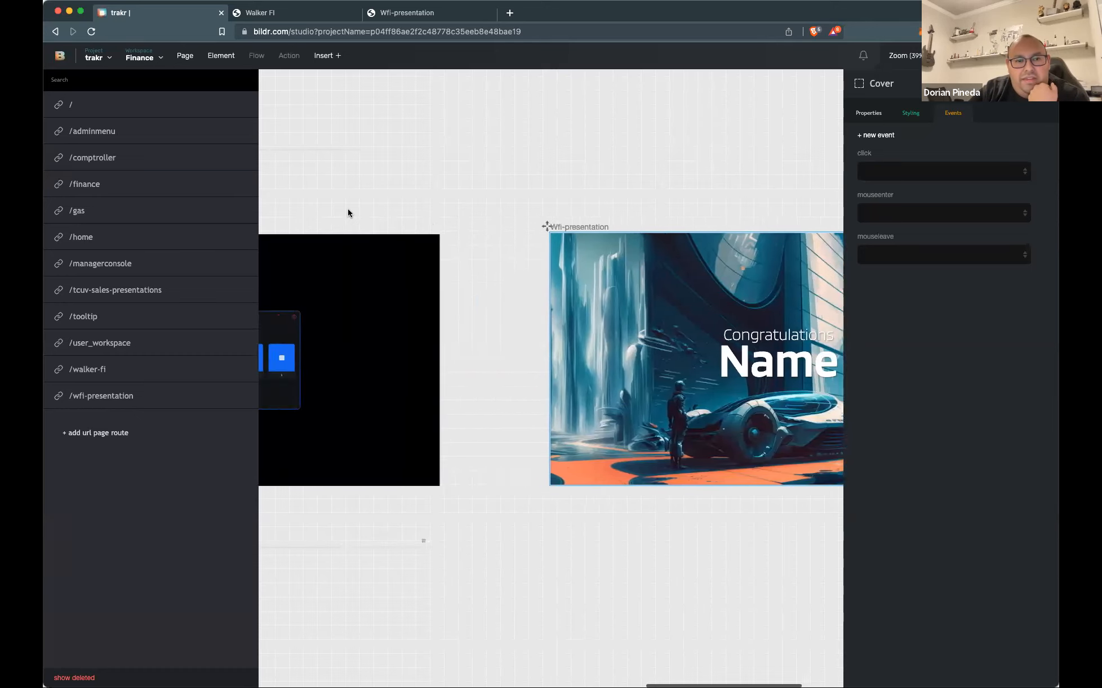
pyautogui.hscroll(-3, 347, 213)
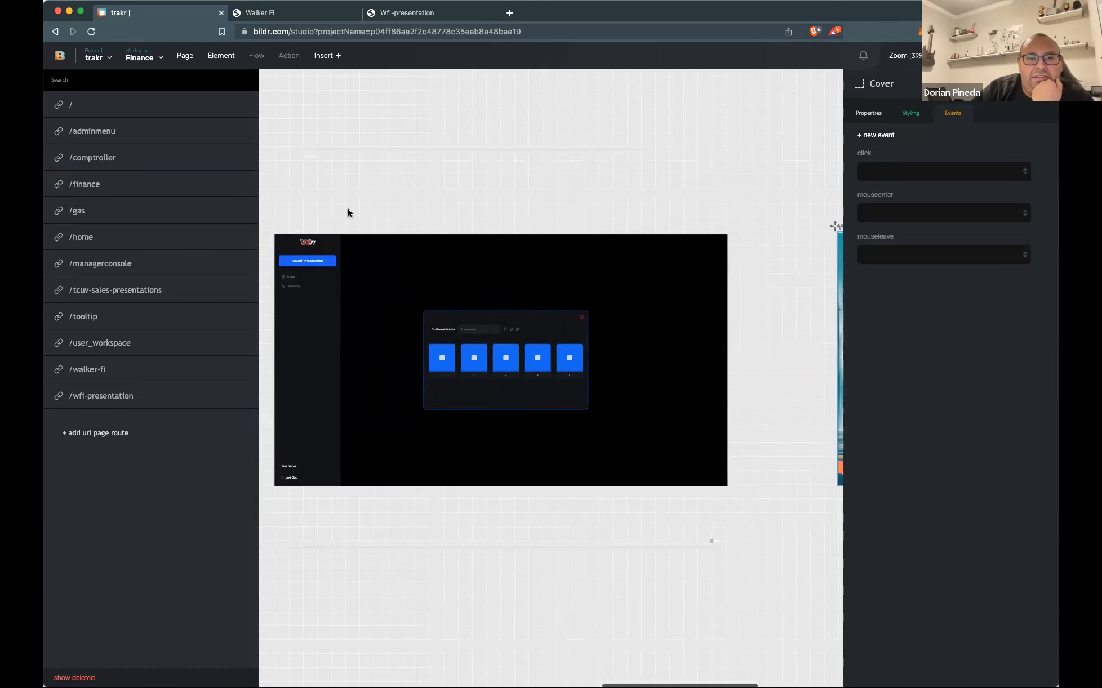
pyautogui.click(519, 331)
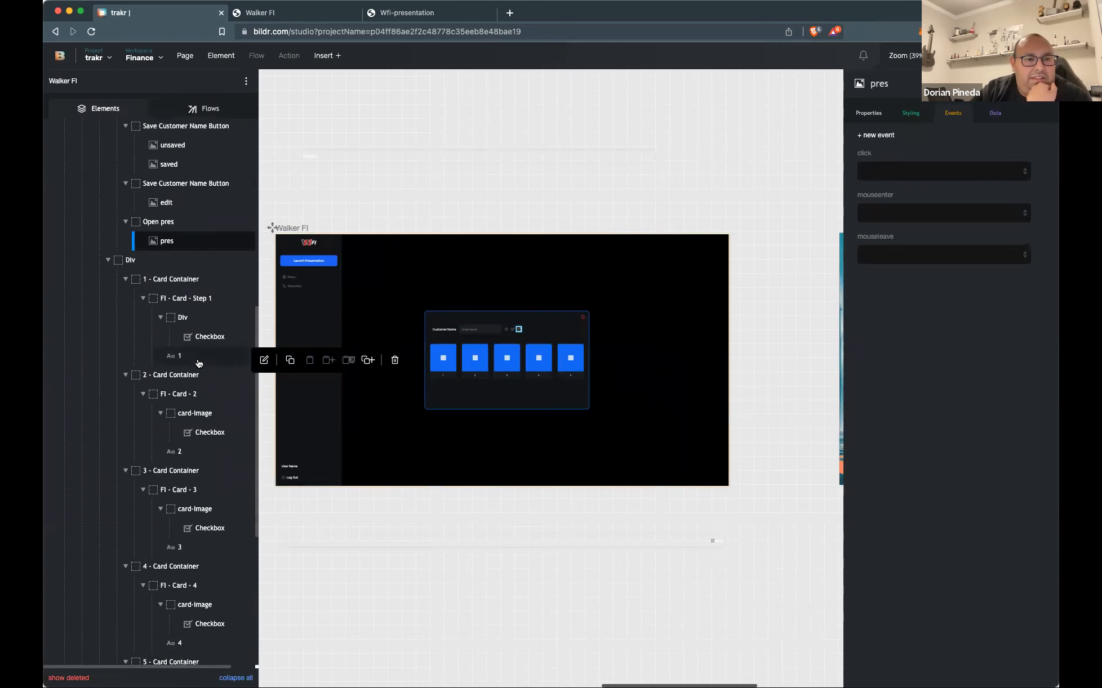
pyautogui.scroll(3, 198, 363)
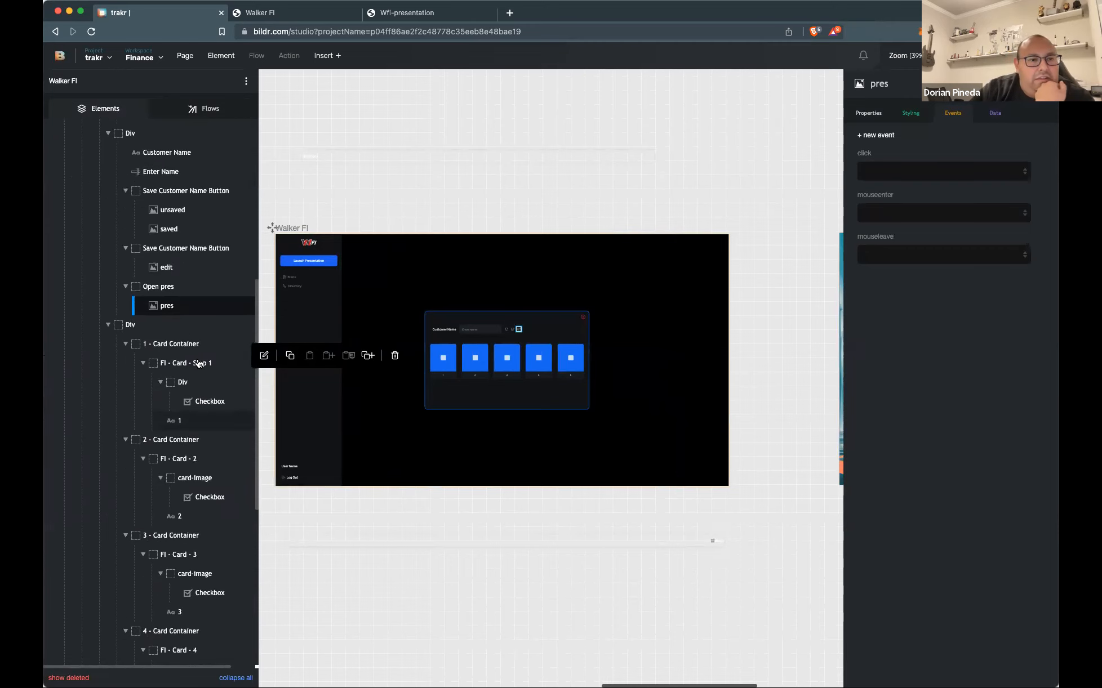
pyautogui.click(937, 177)
pyautogui.click(919, 184)
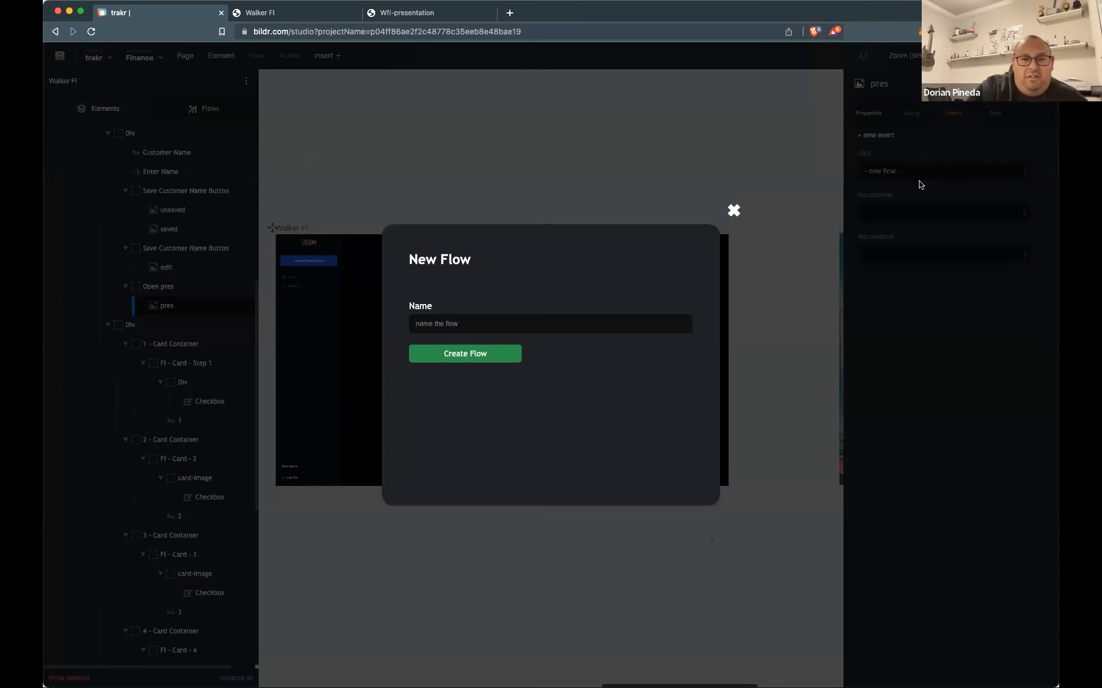
pyautogui.write('Open')
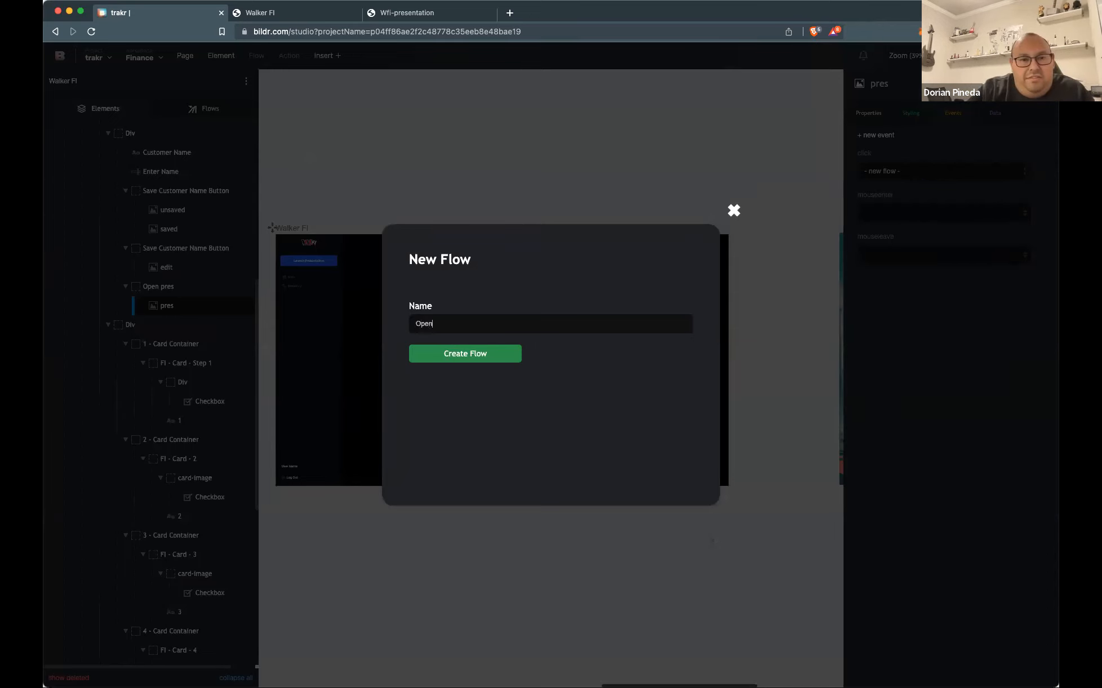
pyautogui.write(' Presentation')
pyautogui.press('Return')
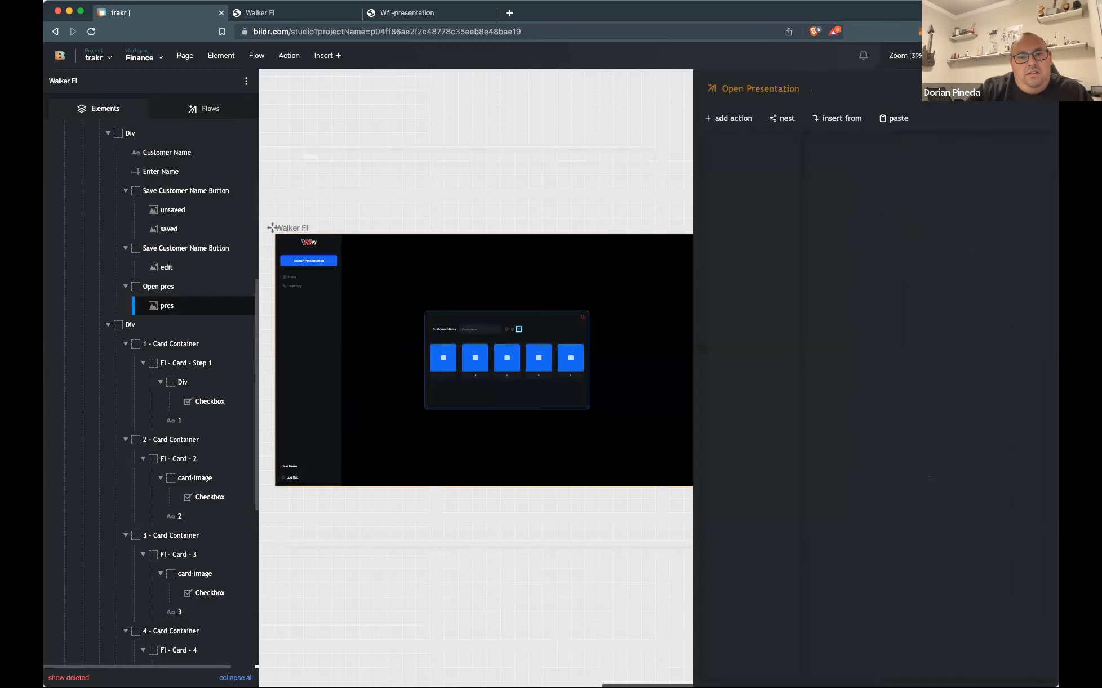
# Add the "Open page into Browser Tab/Window" action to the Open Presentation flow
pyautogui.click(751, 125)
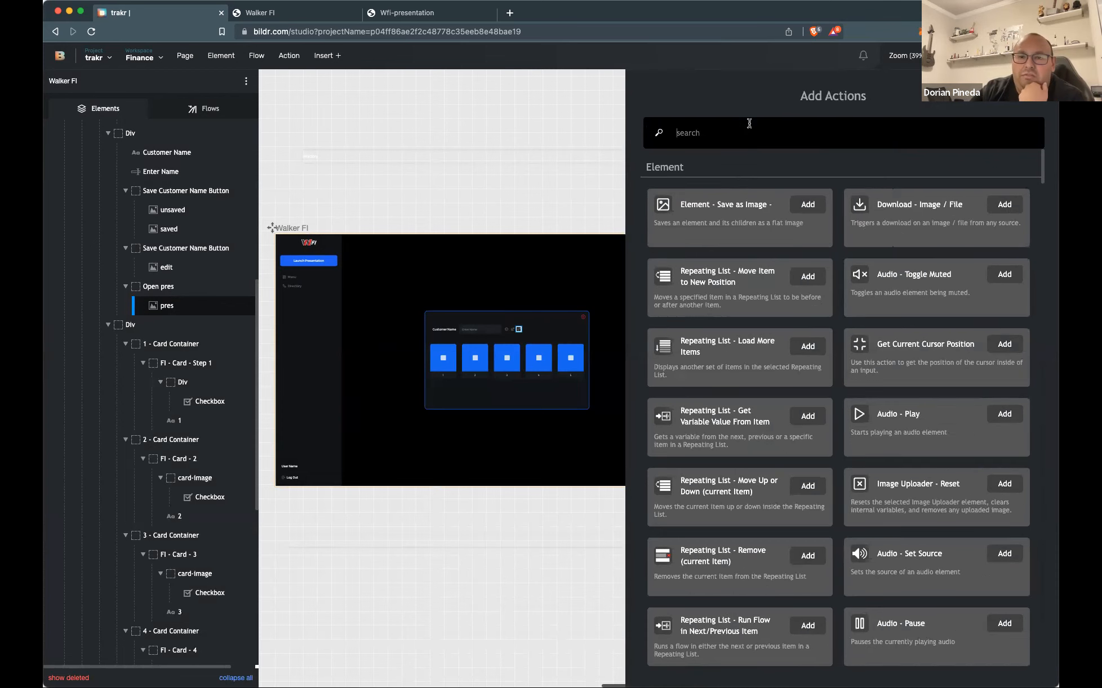
pyautogui.write('open')
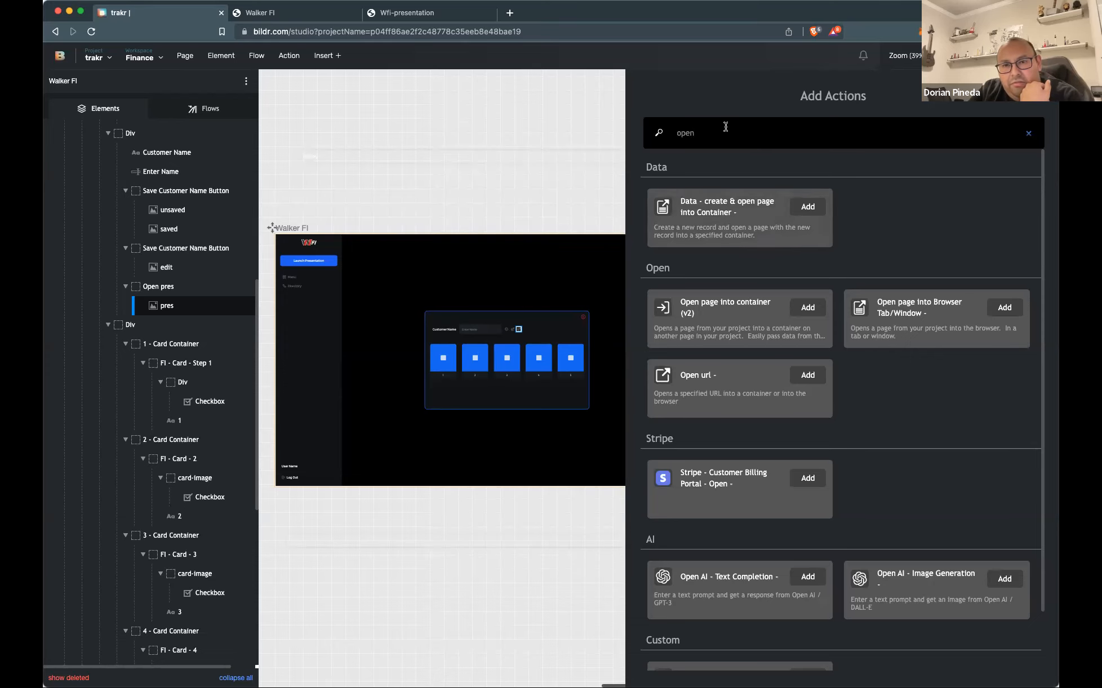
pyautogui.scroll(-2, 791, 282)
pyautogui.scroll(-1, 791, 286)
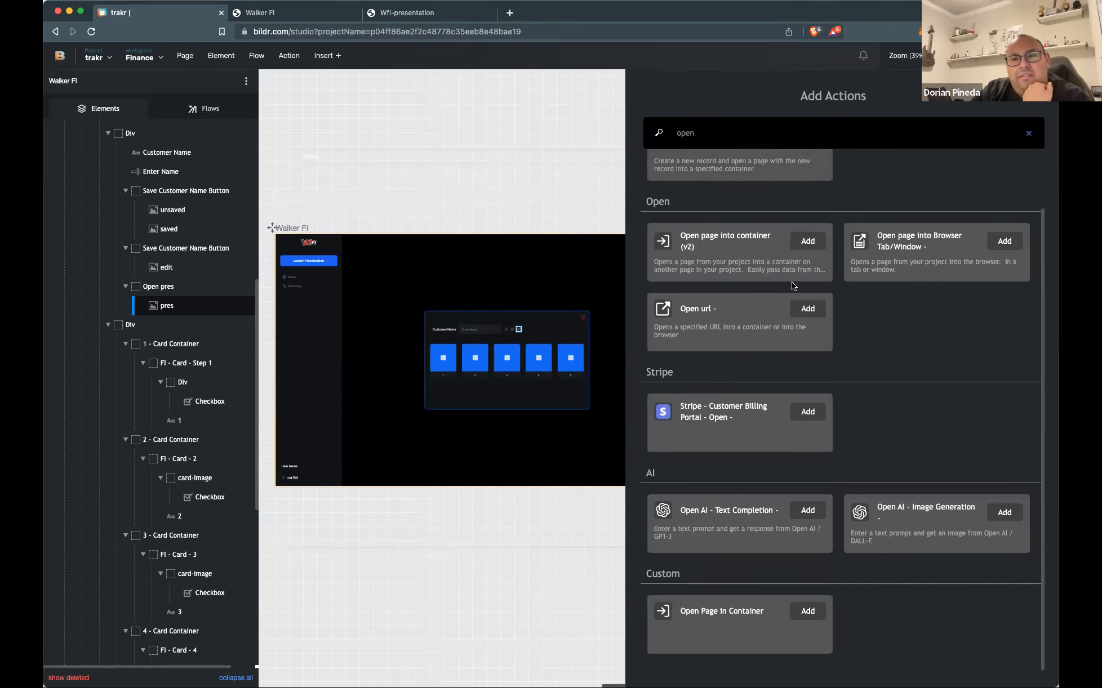
pyautogui.click(1005, 241)
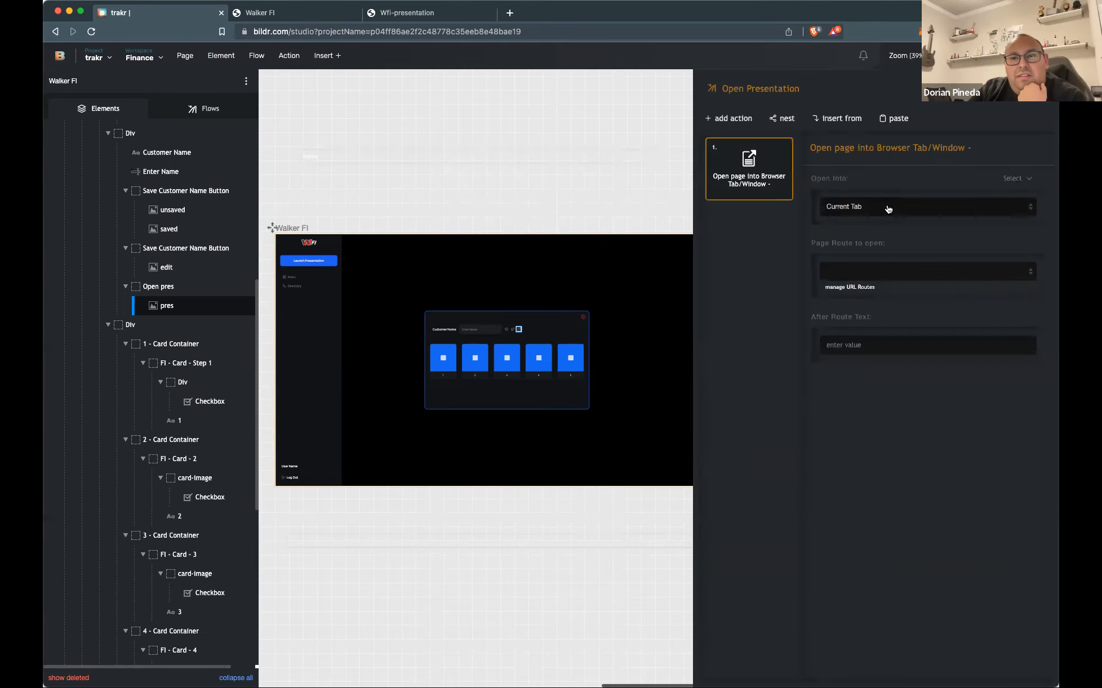
# Set the action to open the /wfi-presentation page route in a New Tab
pyautogui.click(888, 209)
pyautogui.click(885, 219)
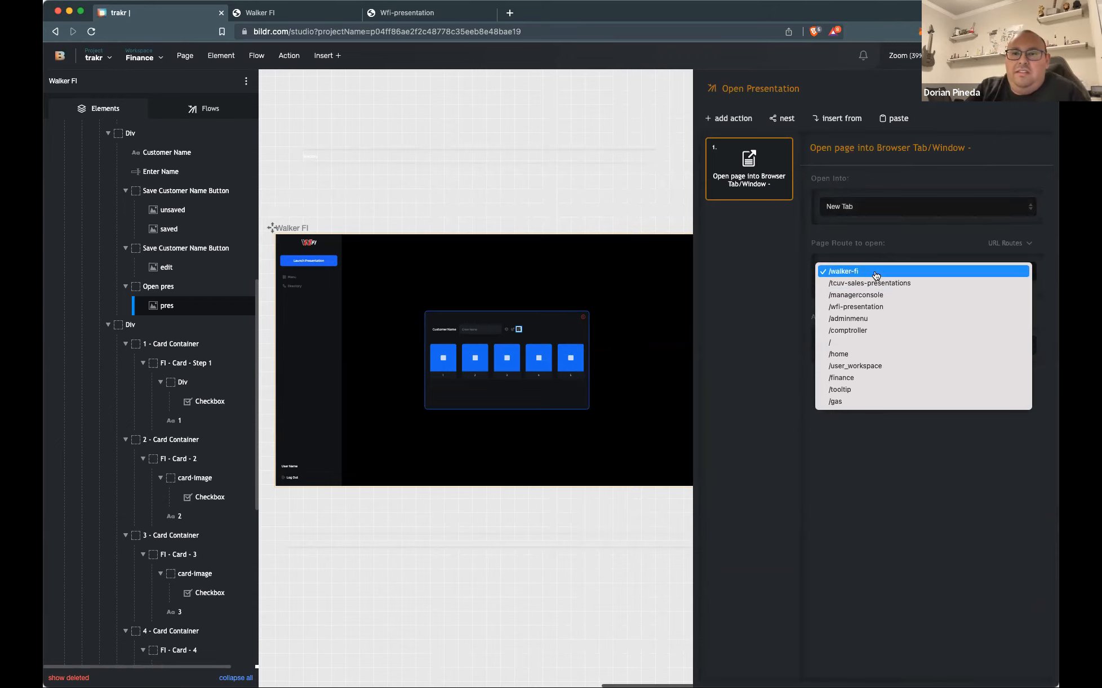
pyautogui.click(878, 306)
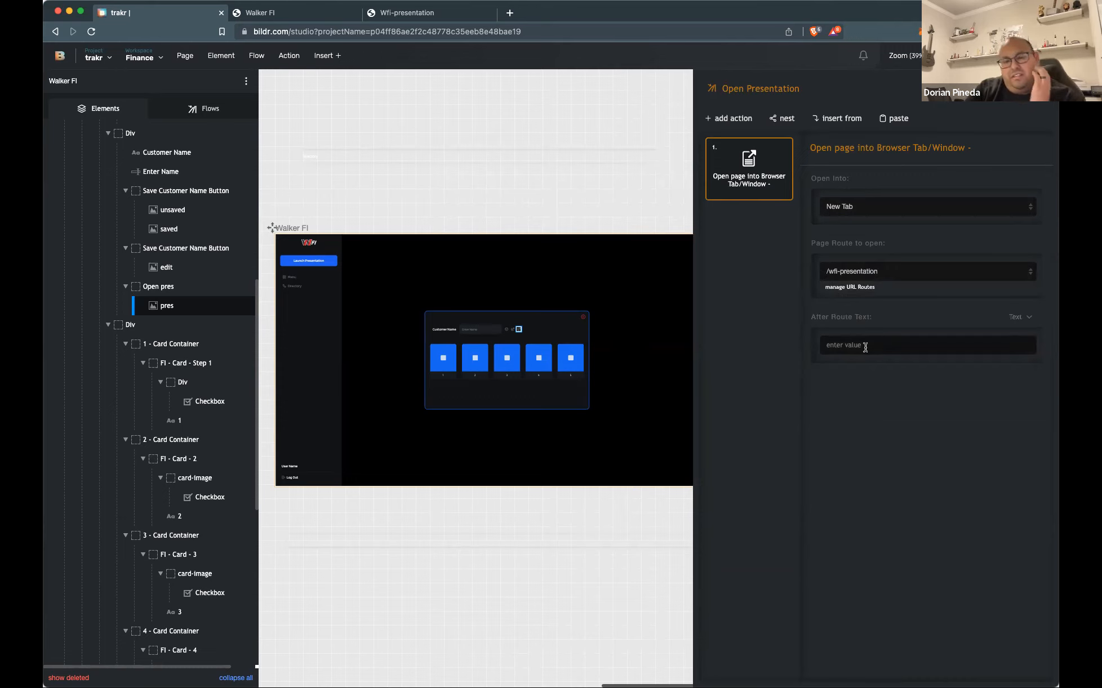
# Switch the action's After Route Text to Concatenate and enter "/" as its first value
pyautogui.click(1011, 317)
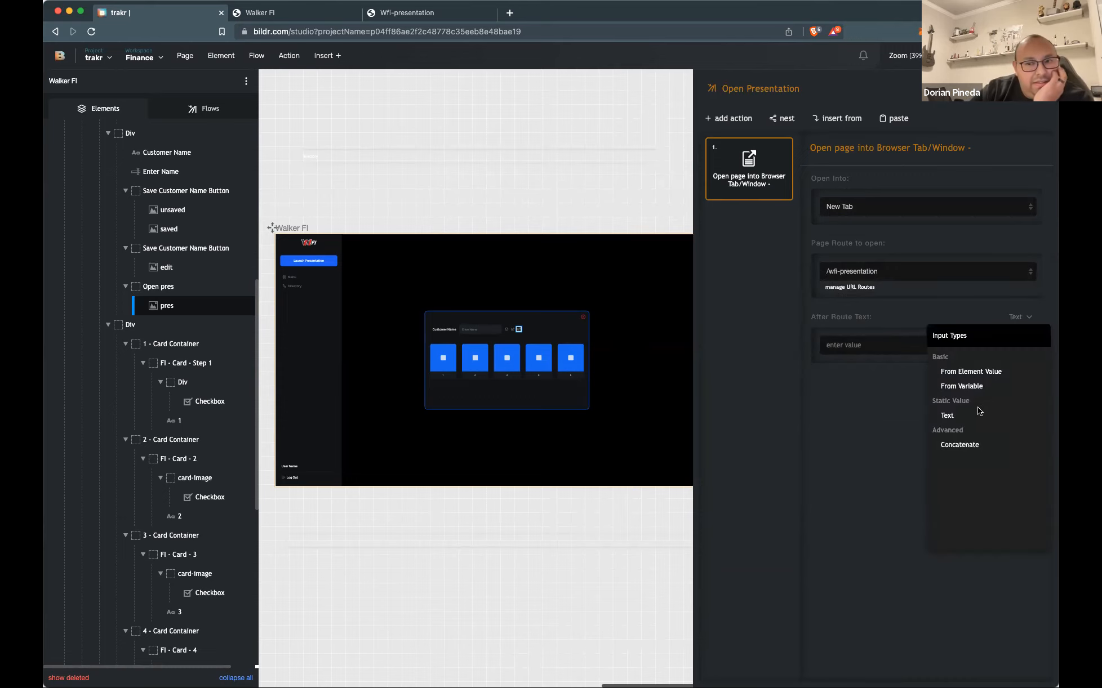
pyautogui.click(969, 445)
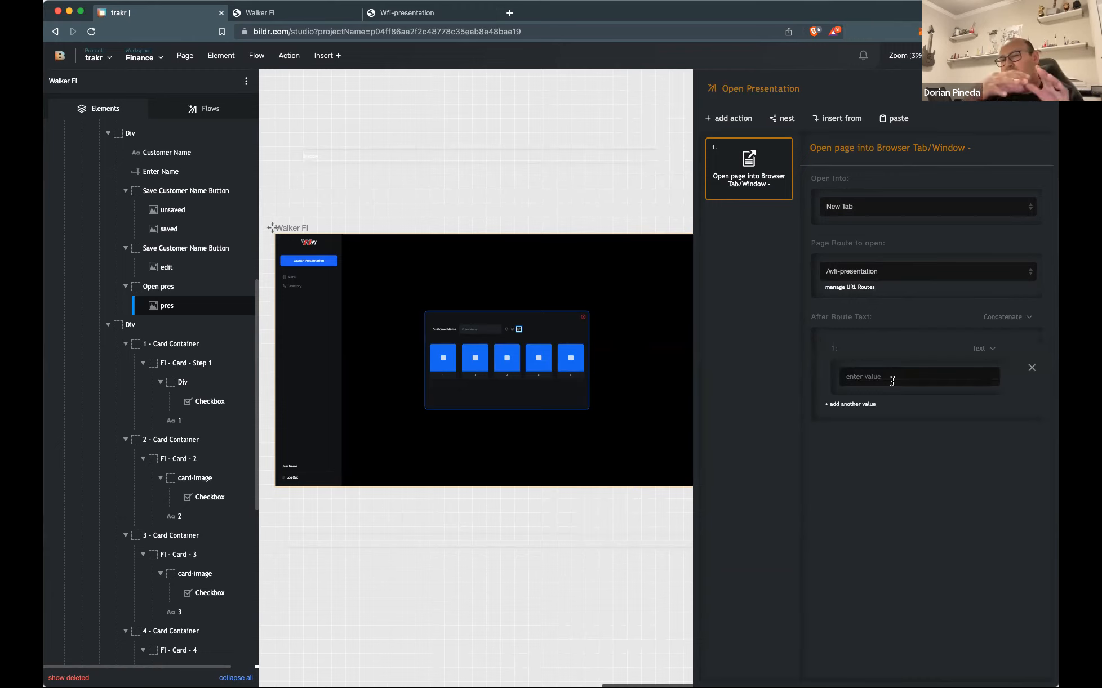
pyautogui.click(892, 381)
pyautogui.write('/')
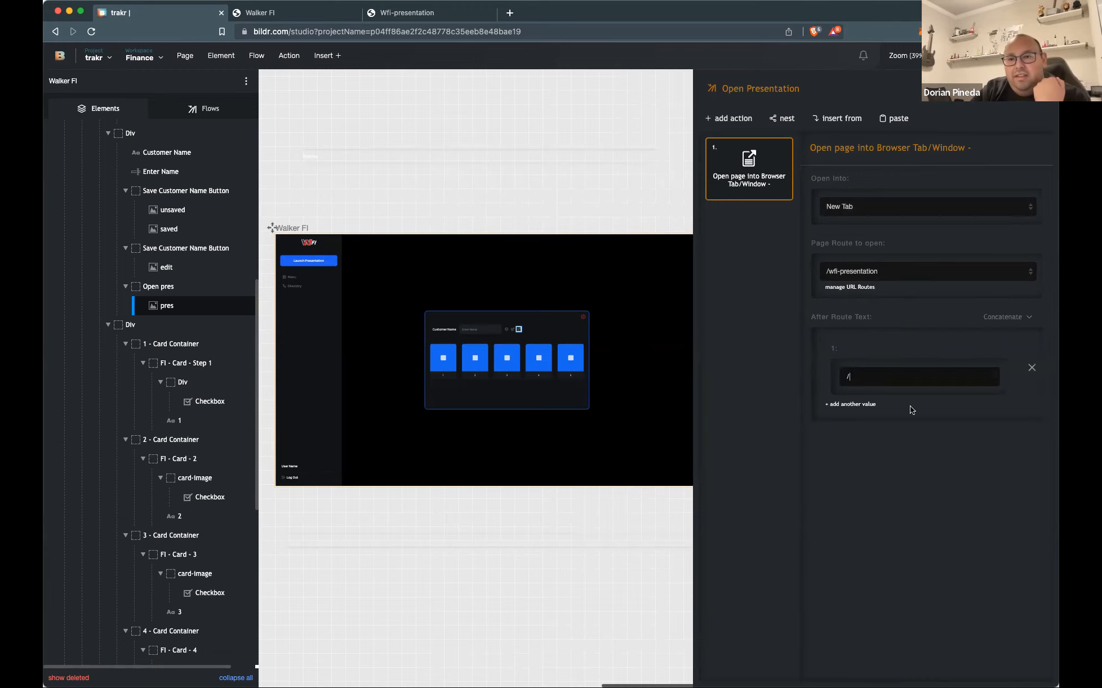
# Add a second After Route Text value that comes from the newRecordID variable on the current page
pyautogui.click(872, 404)
pyautogui.click(874, 436)
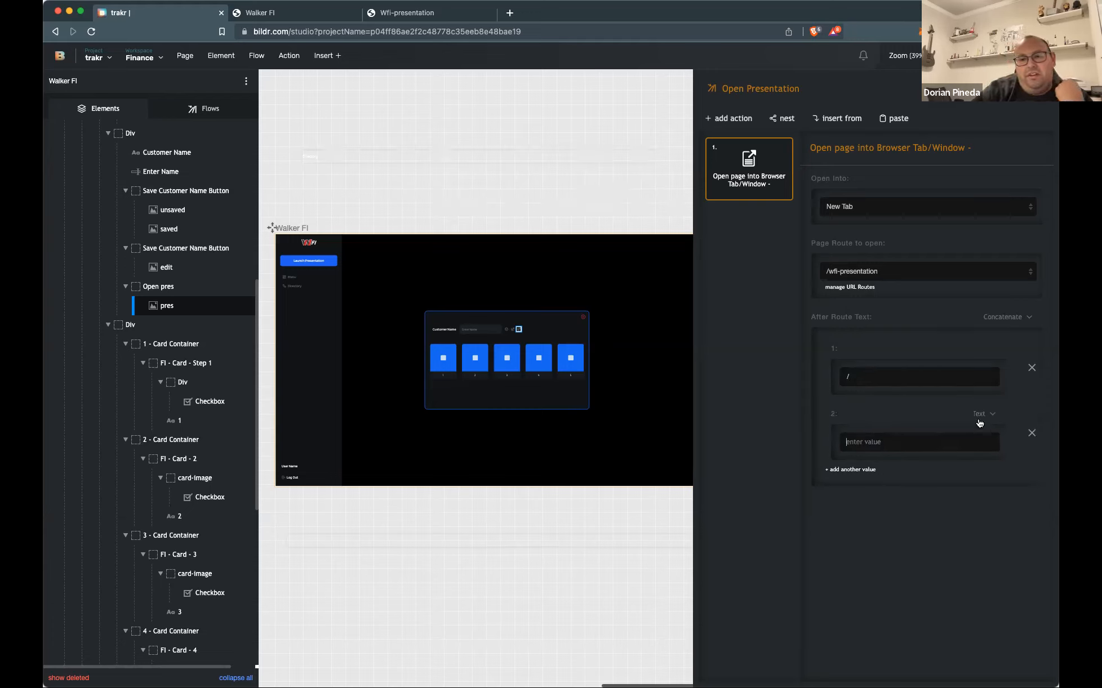
pyautogui.click(979, 423)
pyautogui.click(952, 482)
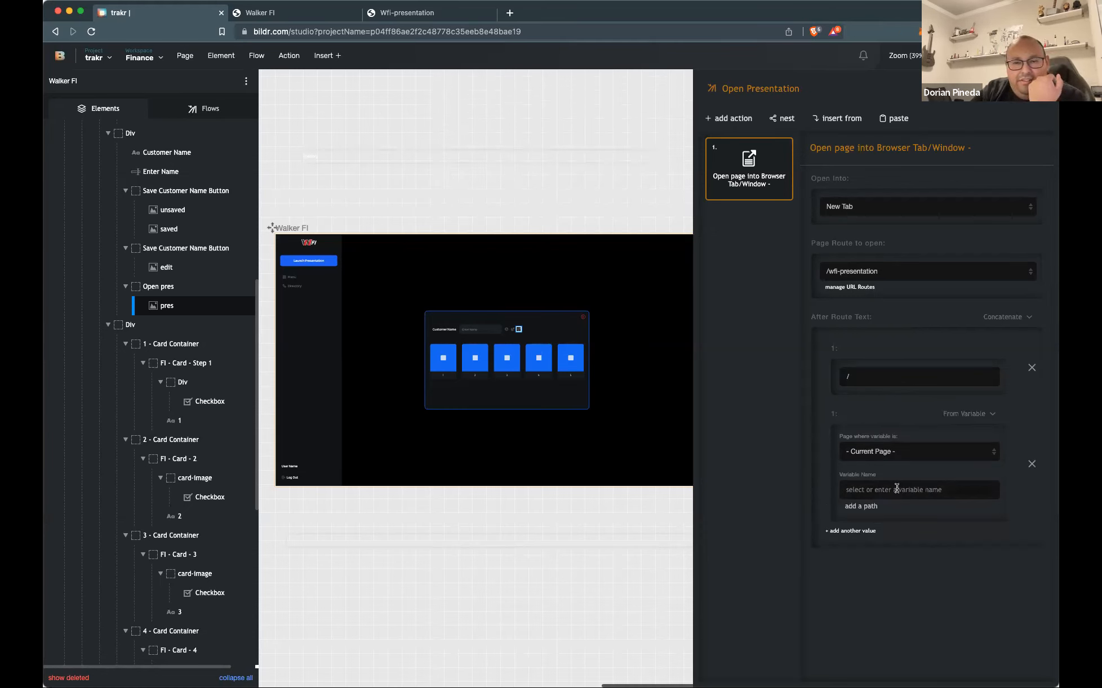
pyautogui.write('newRecordID')
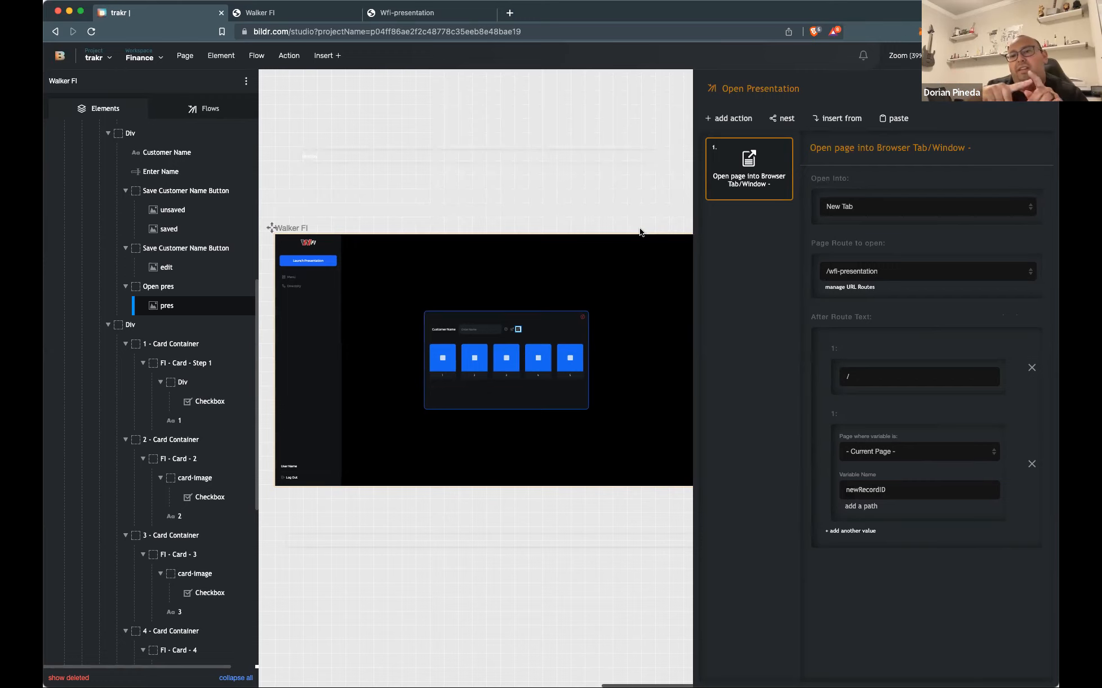
pyautogui.hscroll(1, 640, 232)
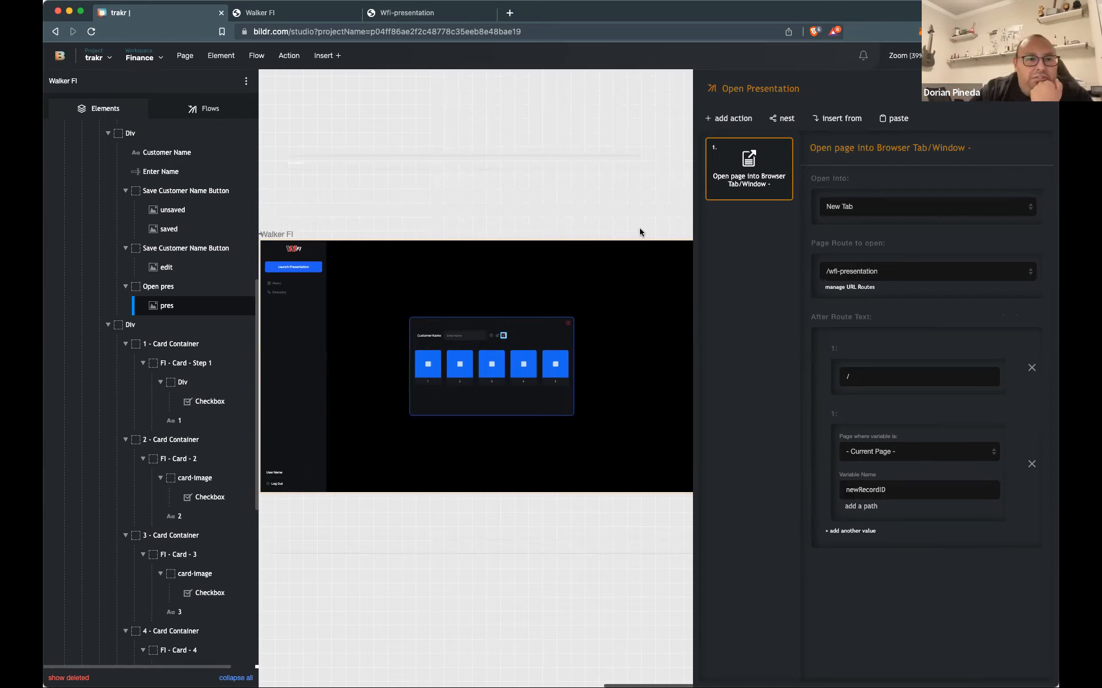
# Check the live Walker FI and Wfi-presentation pages, and return to the studio
pyautogui.click(306, 13)
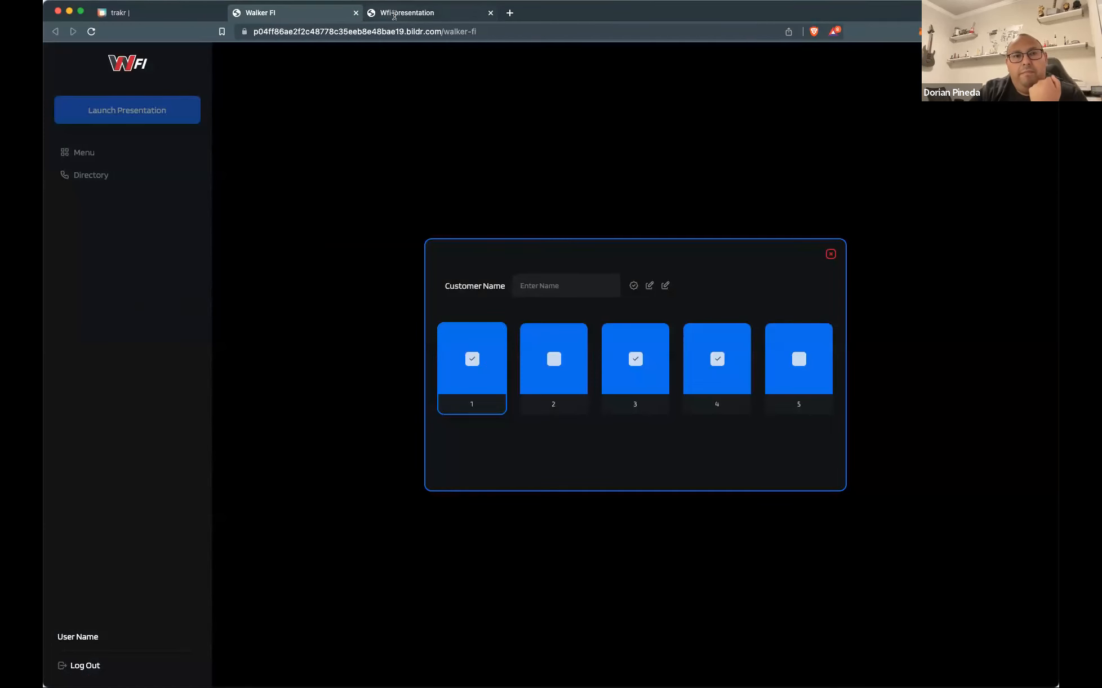
pyautogui.click(394, 14)
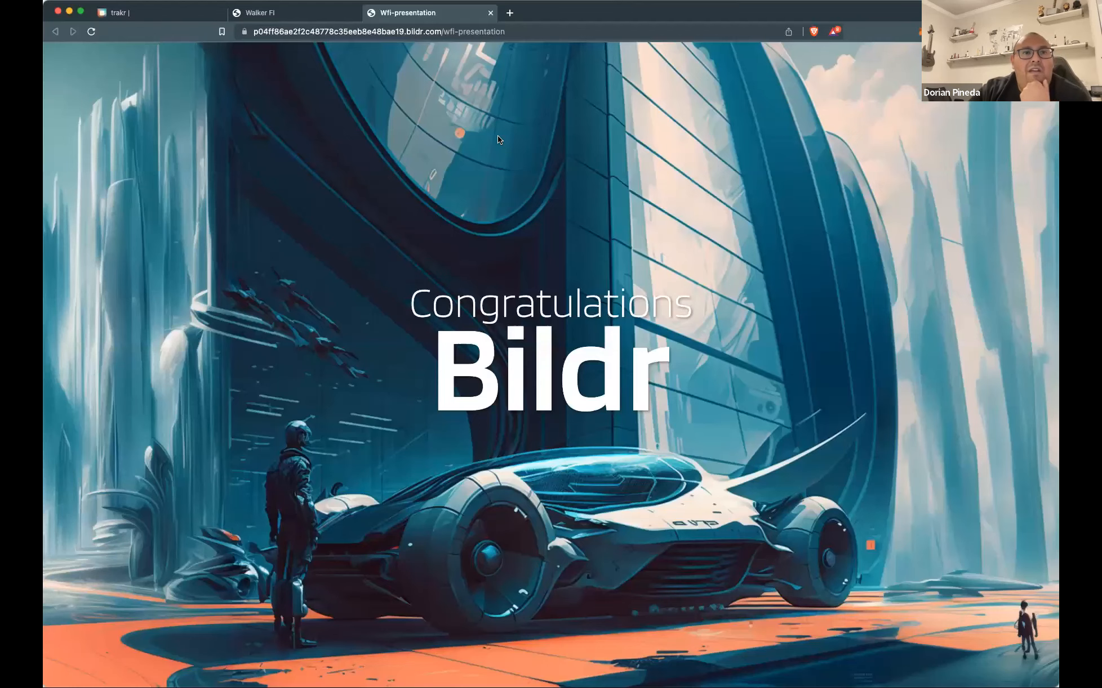
pyautogui.click(311, 11)
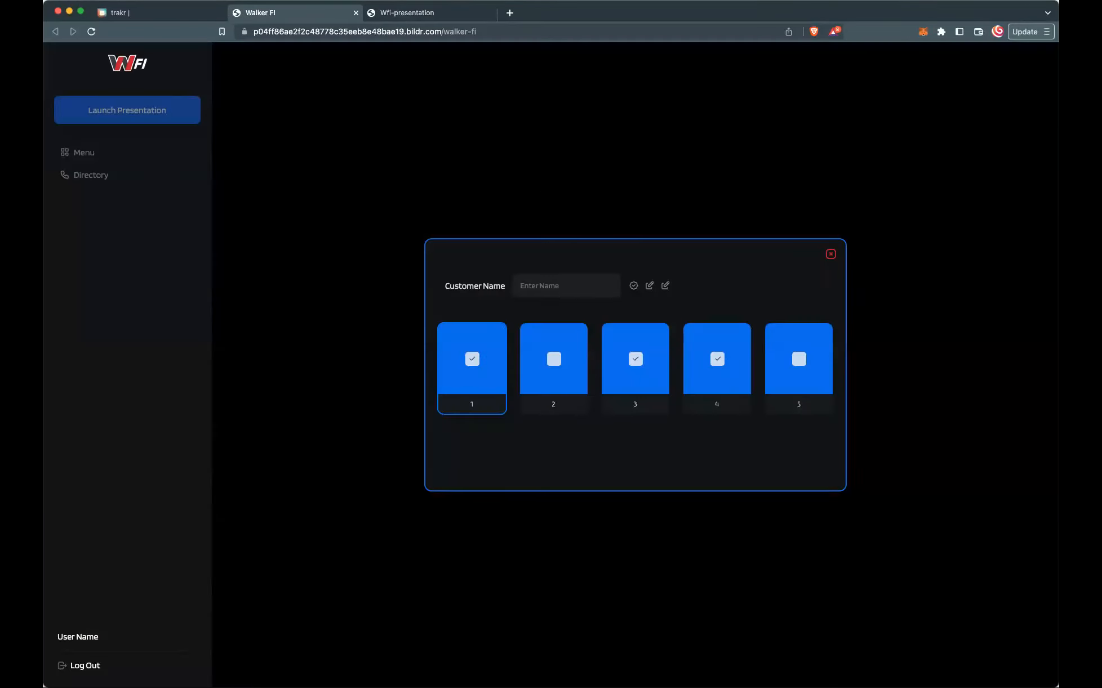
pyautogui.click(415, 7)
pyautogui.click(341, 27)
pyautogui.click(152, 13)
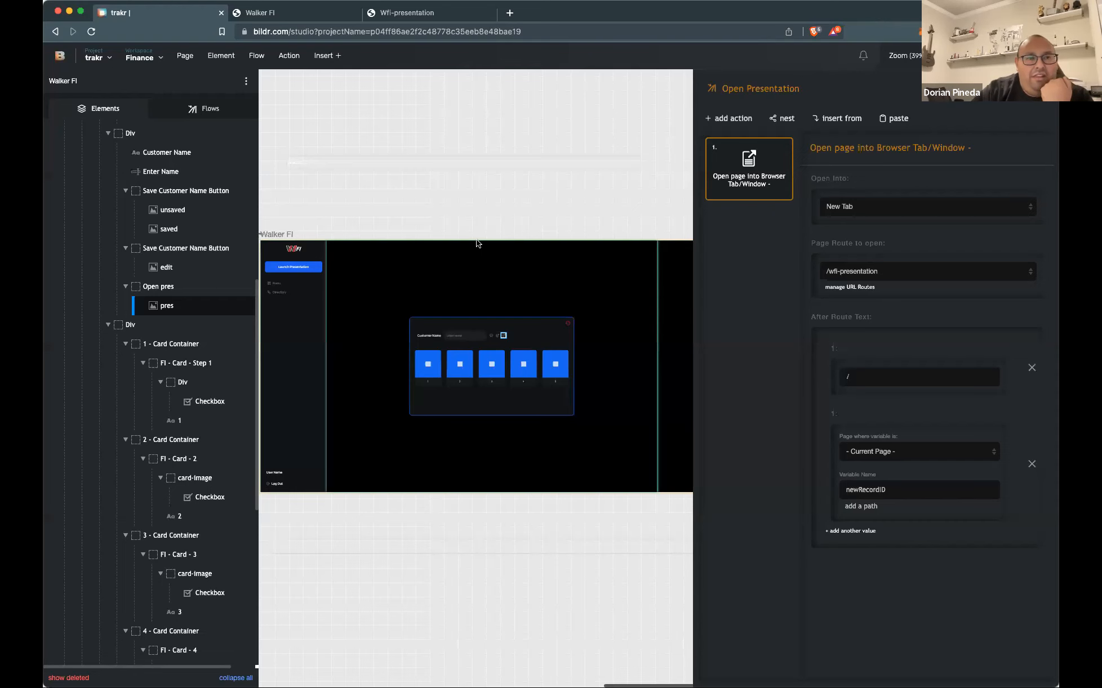
# Examine the Wfi-presentation page's Page Load flow and its nested Page Binding and Update Name flows
pyautogui.click(489, 283)
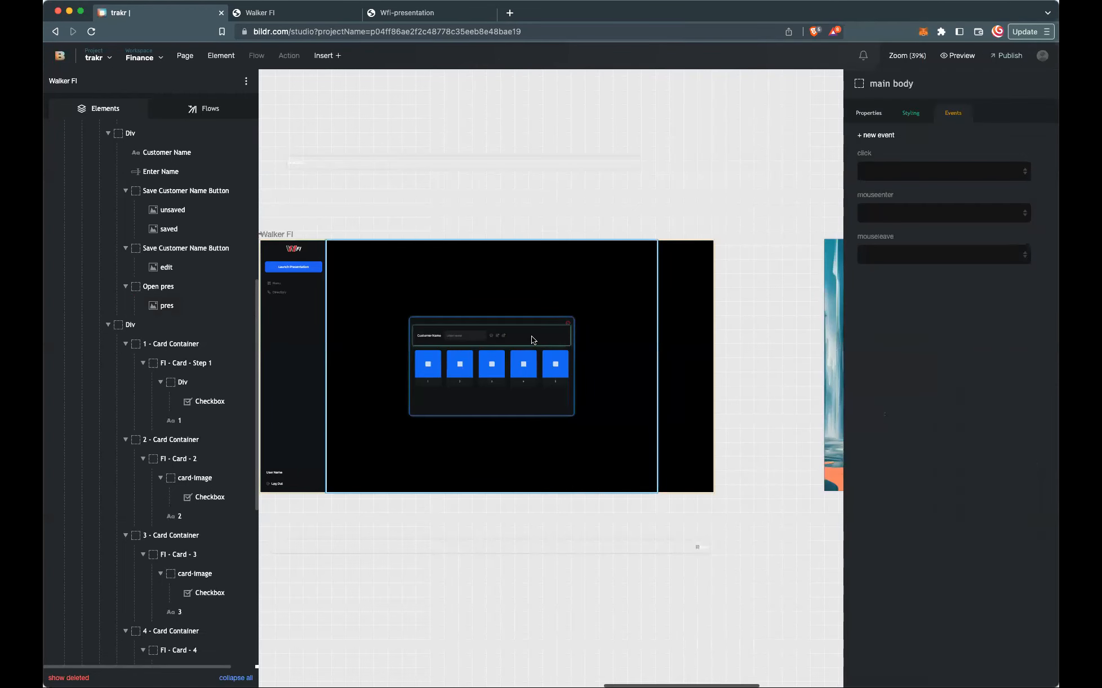
pyautogui.hscroll(5, 533, 341)
pyautogui.hscroll(3, 532, 341)
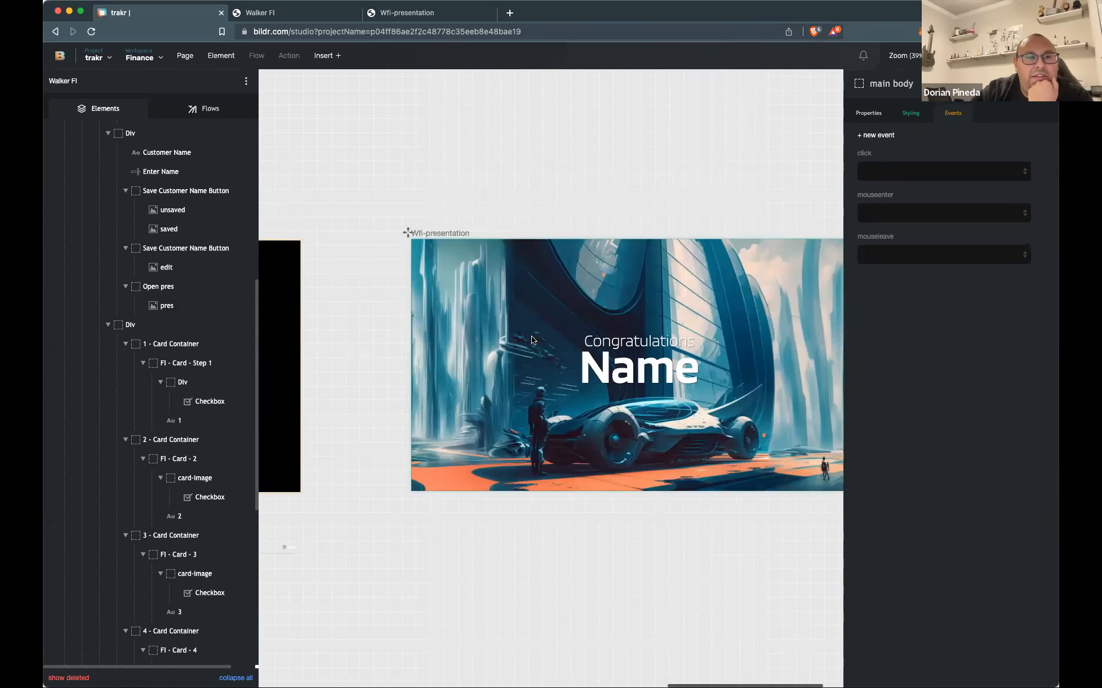
pyautogui.click(534, 340)
pyautogui.hscroll(3, 533, 332)
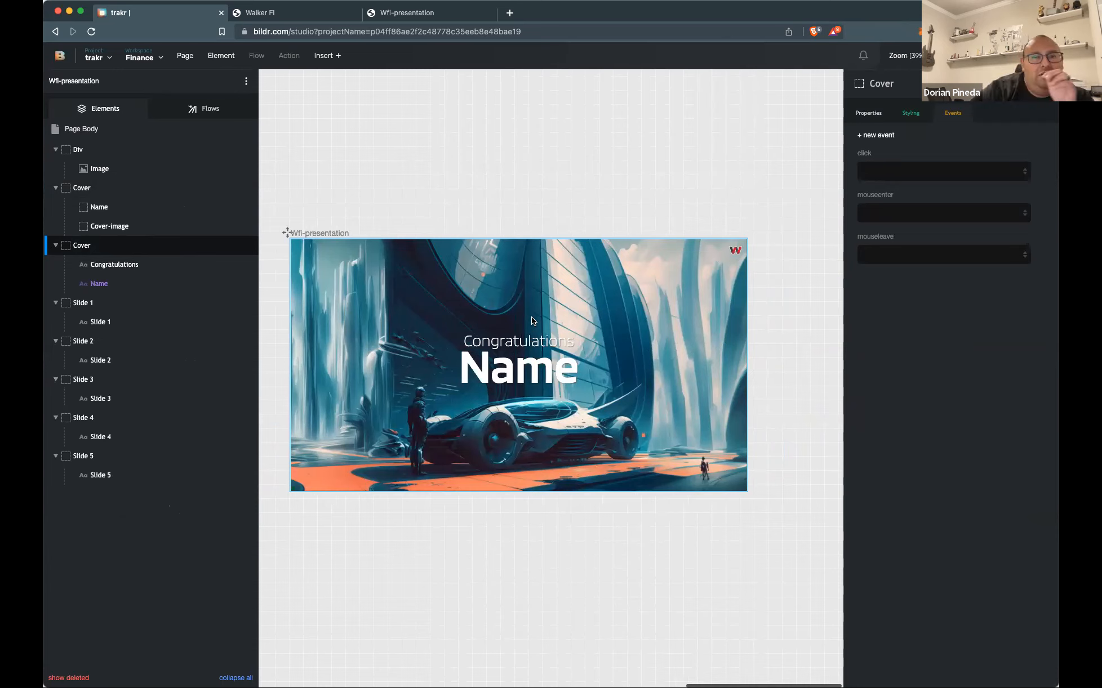
pyautogui.click(206, 108)
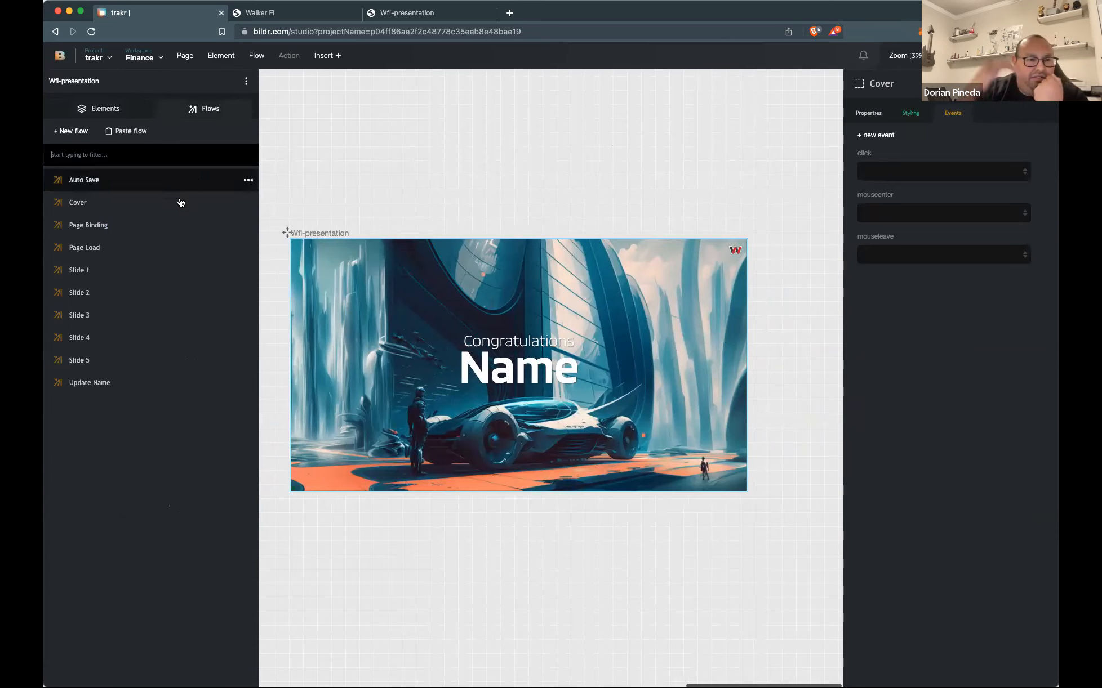
pyautogui.click(171, 243)
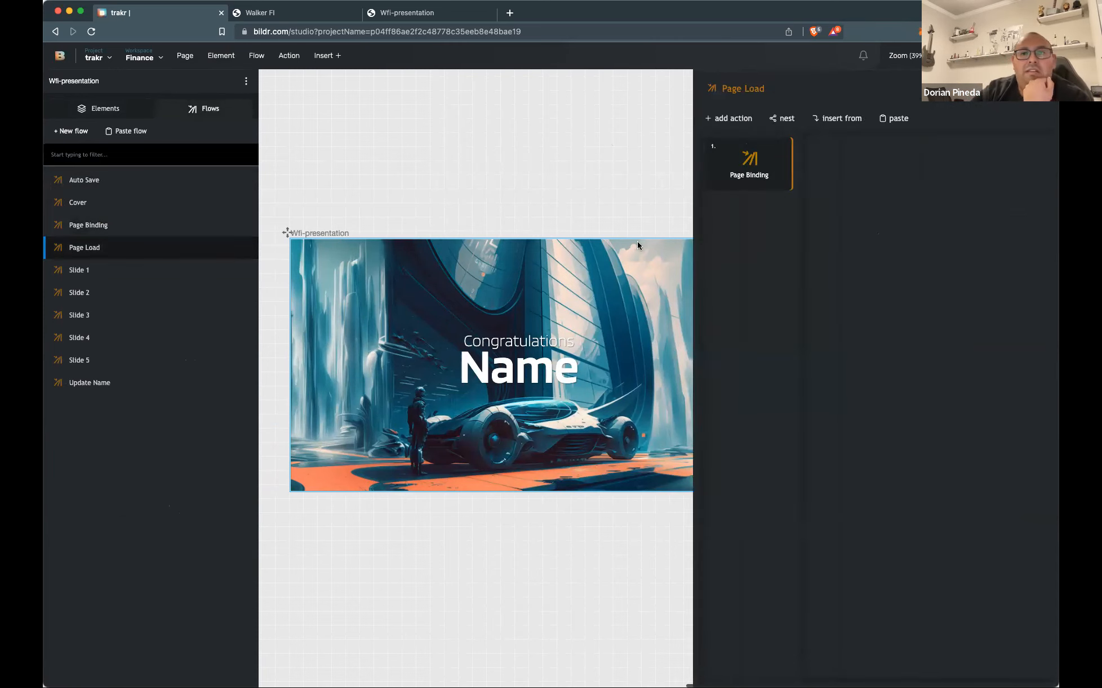
pyautogui.click(759, 187)
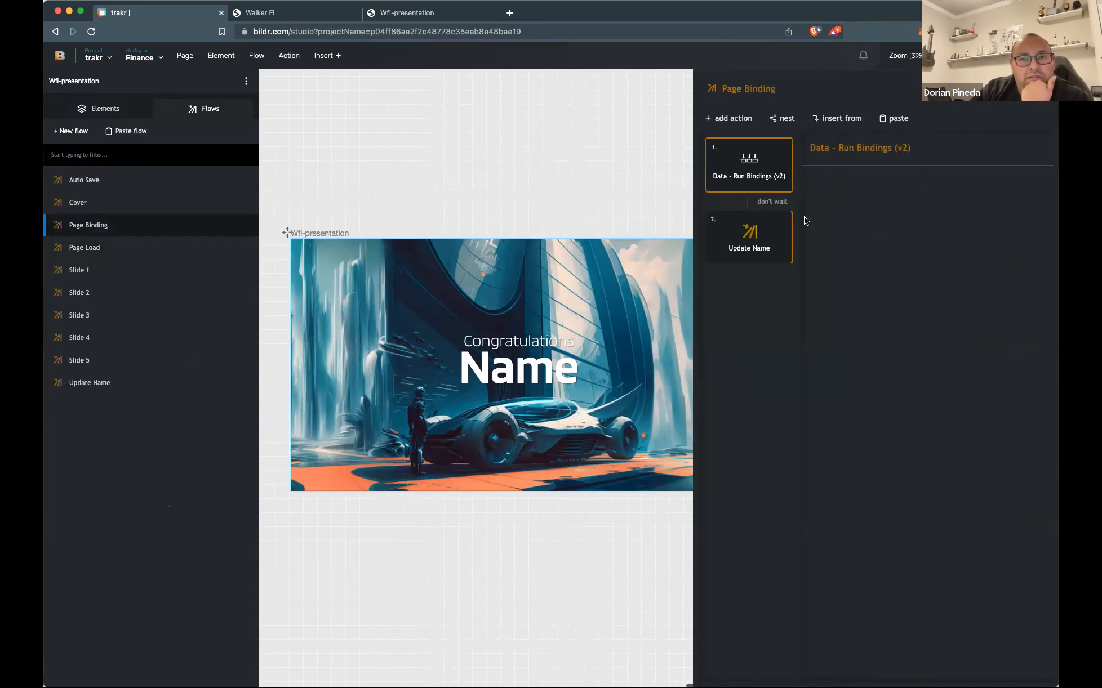
pyautogui.click(759, 242)
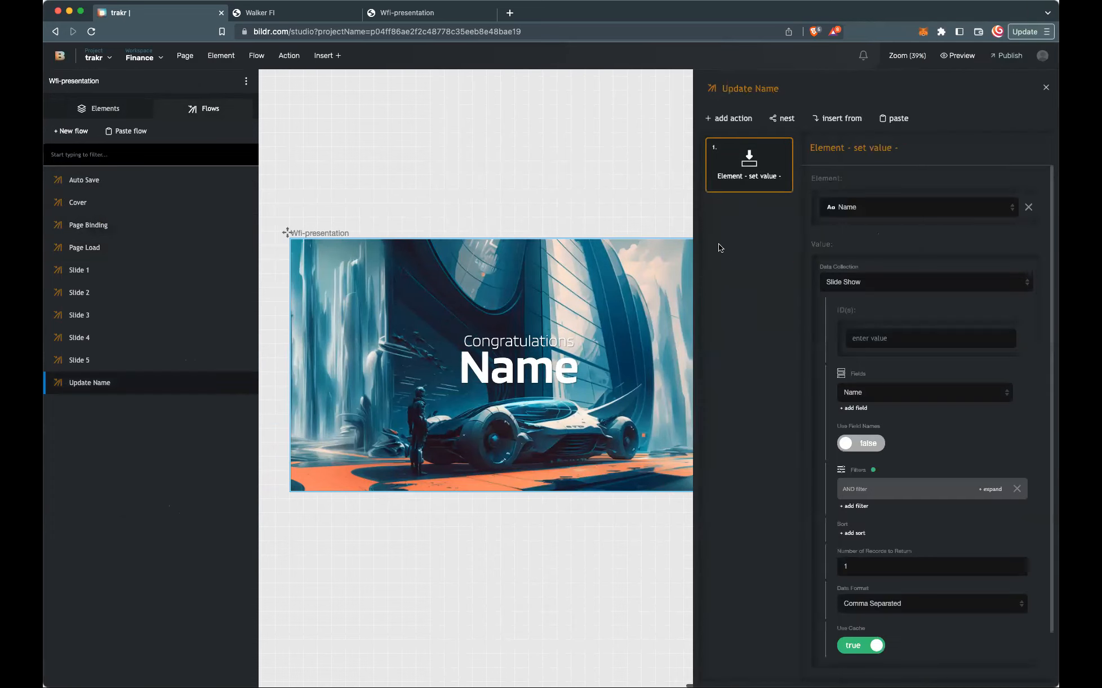
pyautogui.click(1045, 88)
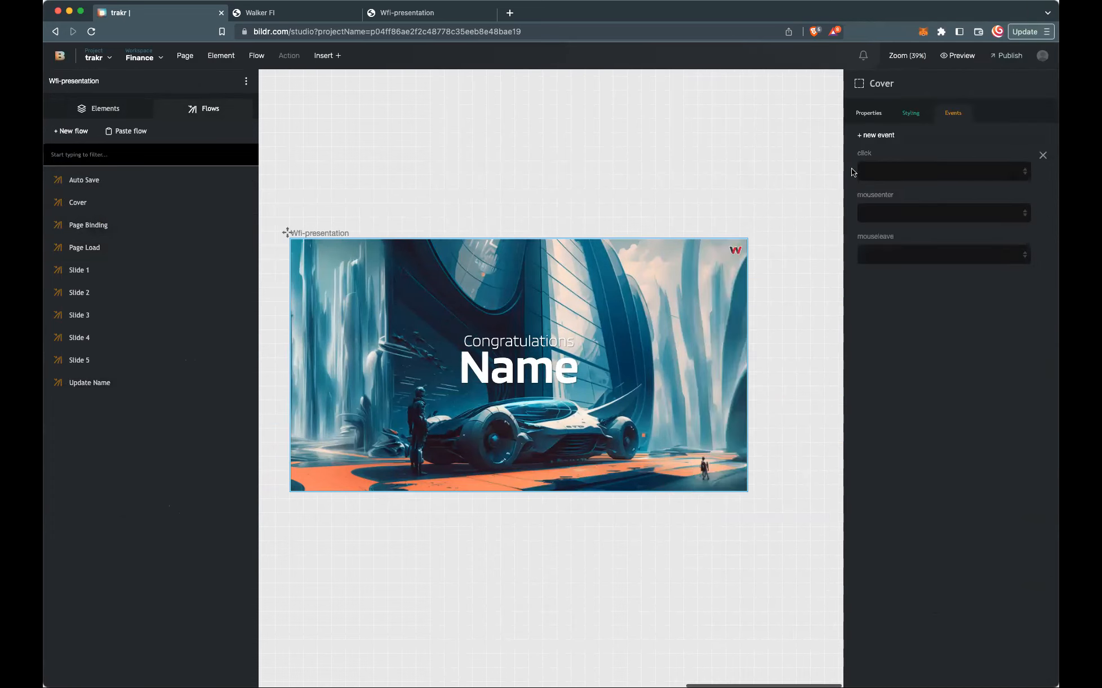
# Remove the Update Name flow from the Page Binding flow's actions
pyautogui.click(143, 225)
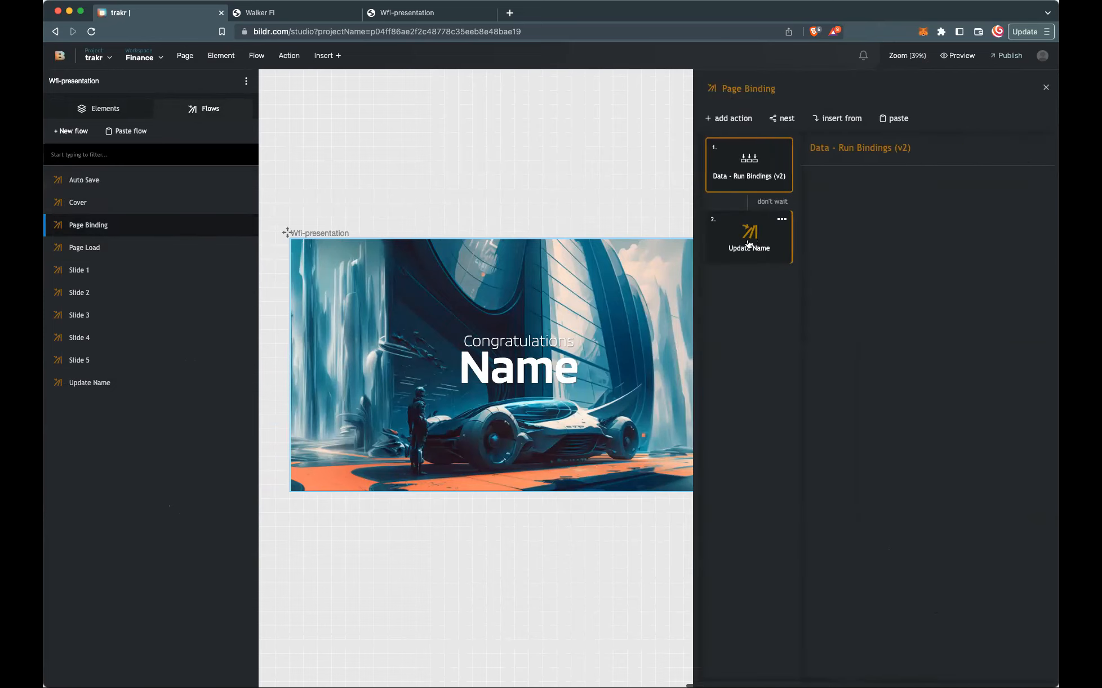
pyautogui.moveTo(747, 241); pyautogui.dragTo(747, 238)
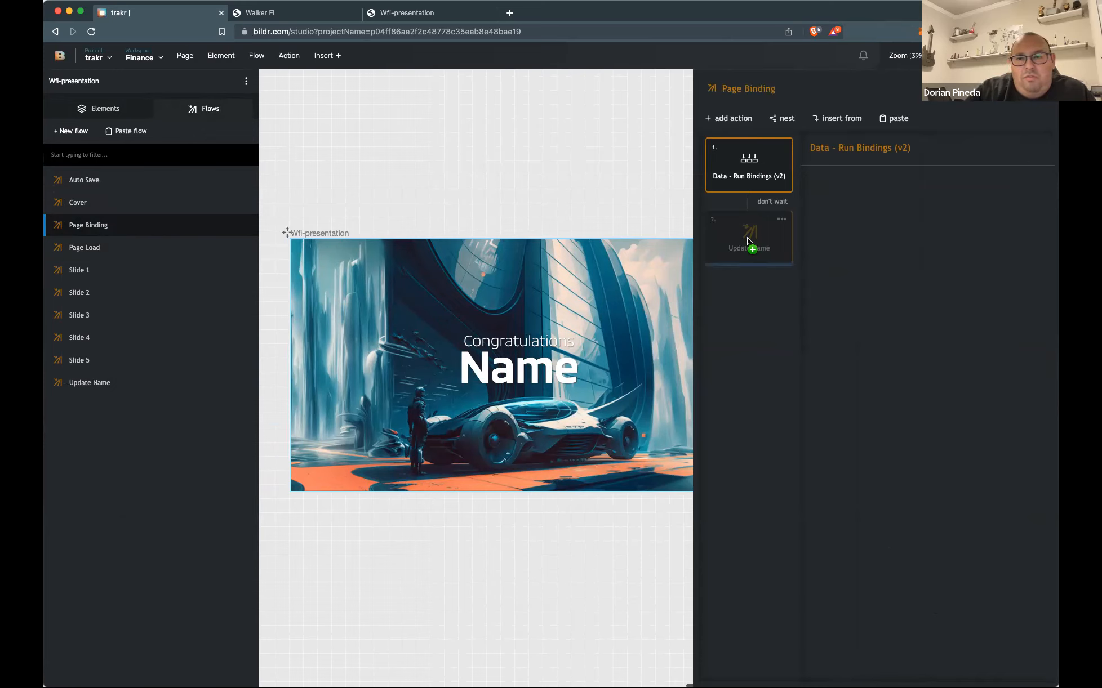
pyautogui.moveTo(747, 241); pyautogui.dragTo(748, 240)
pyautogui.click(782, 221)
pyautogui.click(751, 286)
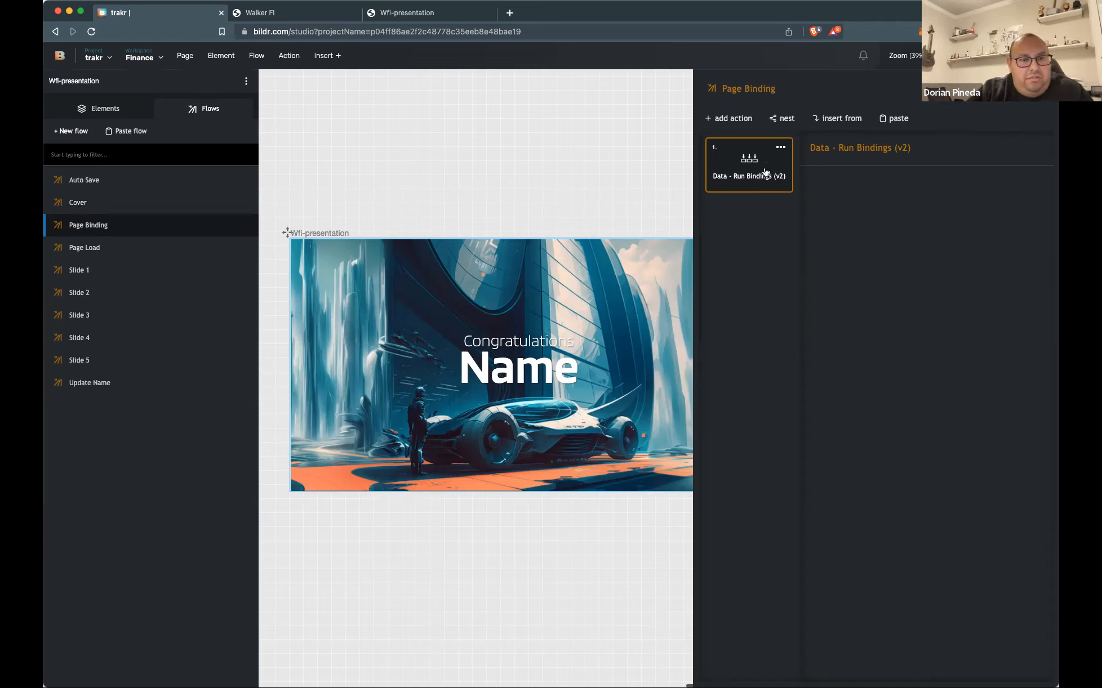
pyautogui.click(825, 149)
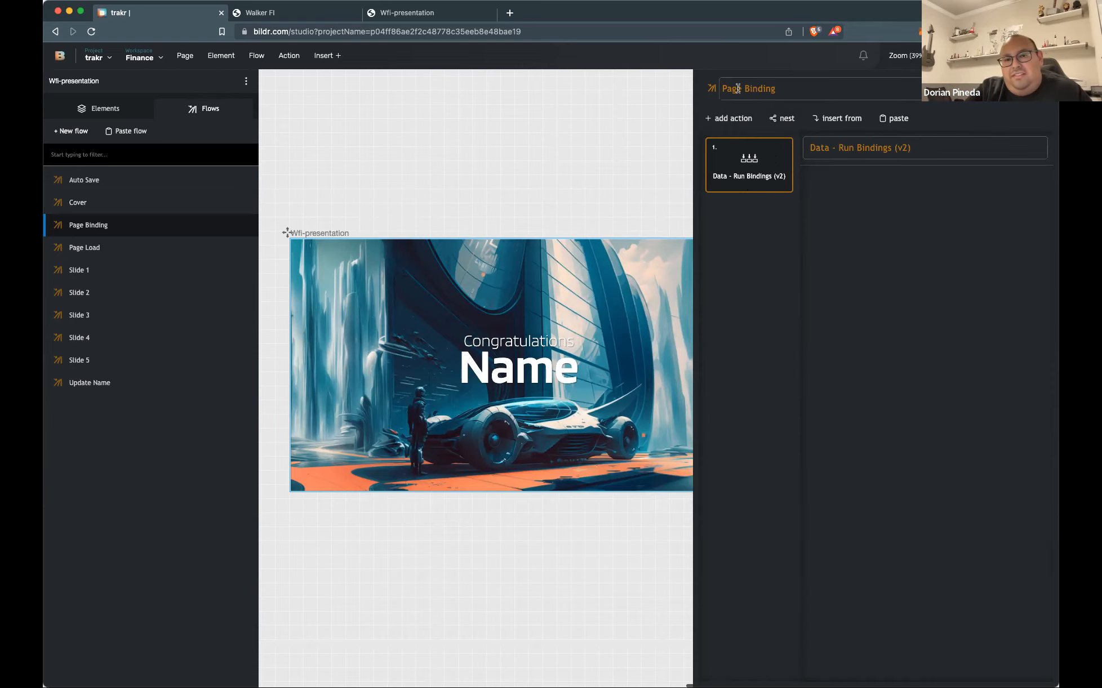
# Change the cover's Name text to "Data" and open its data binding settings
pyautogui.click(537, 354)
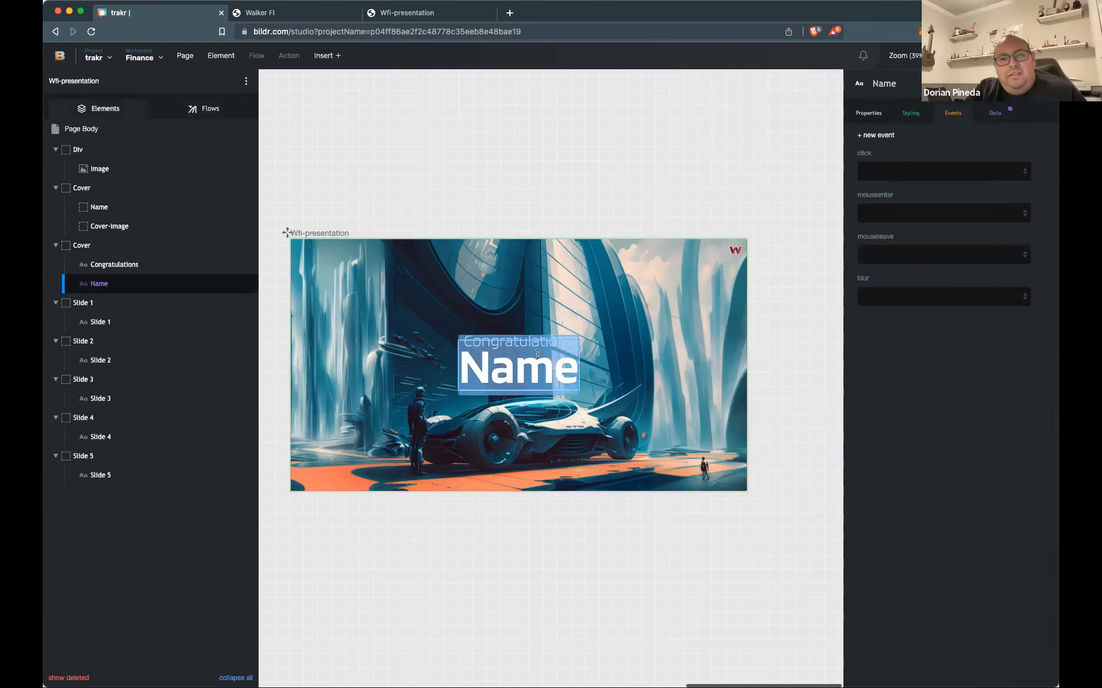
pyautogui.write('Dat')
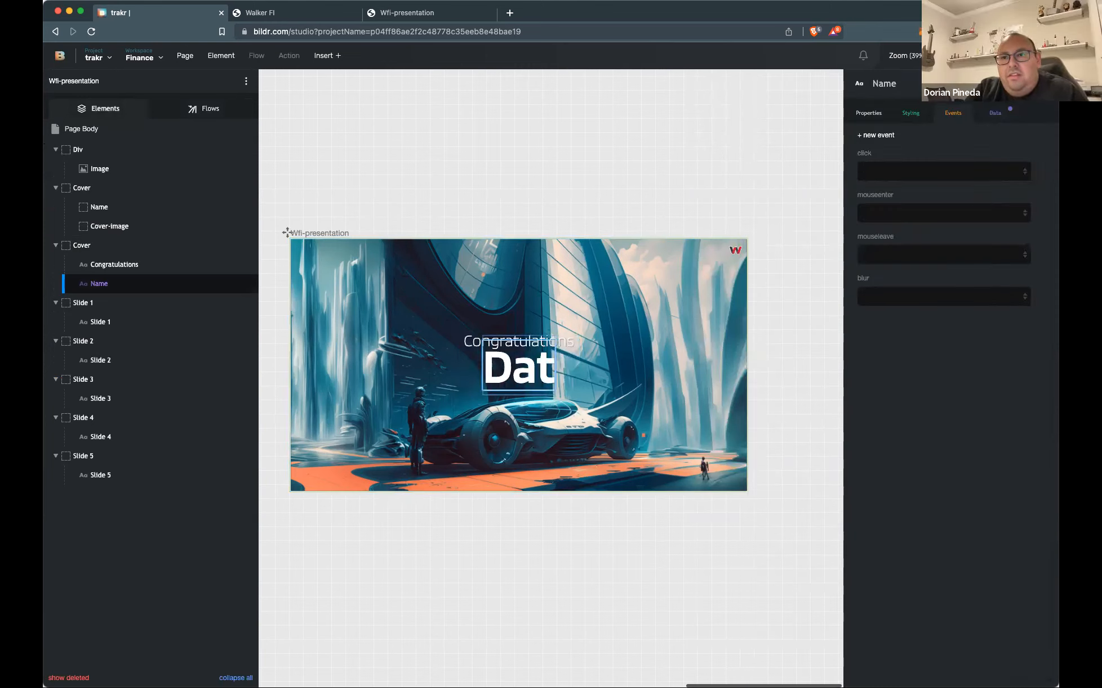
pyautogui.write('a')
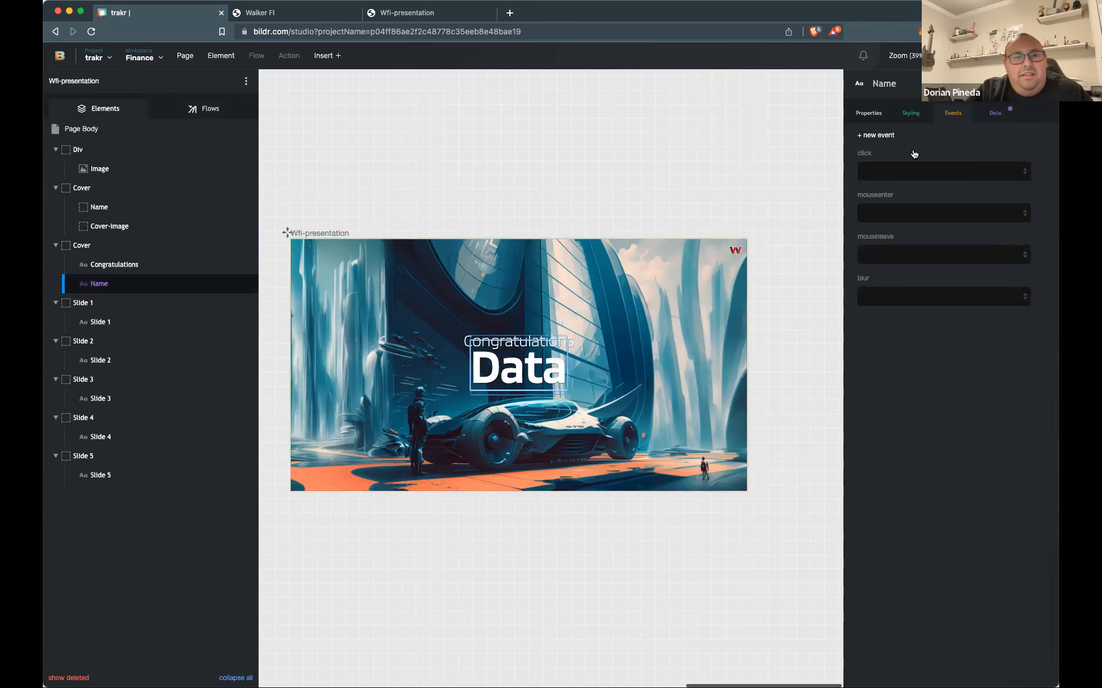
pyautogui.click(994, 117)
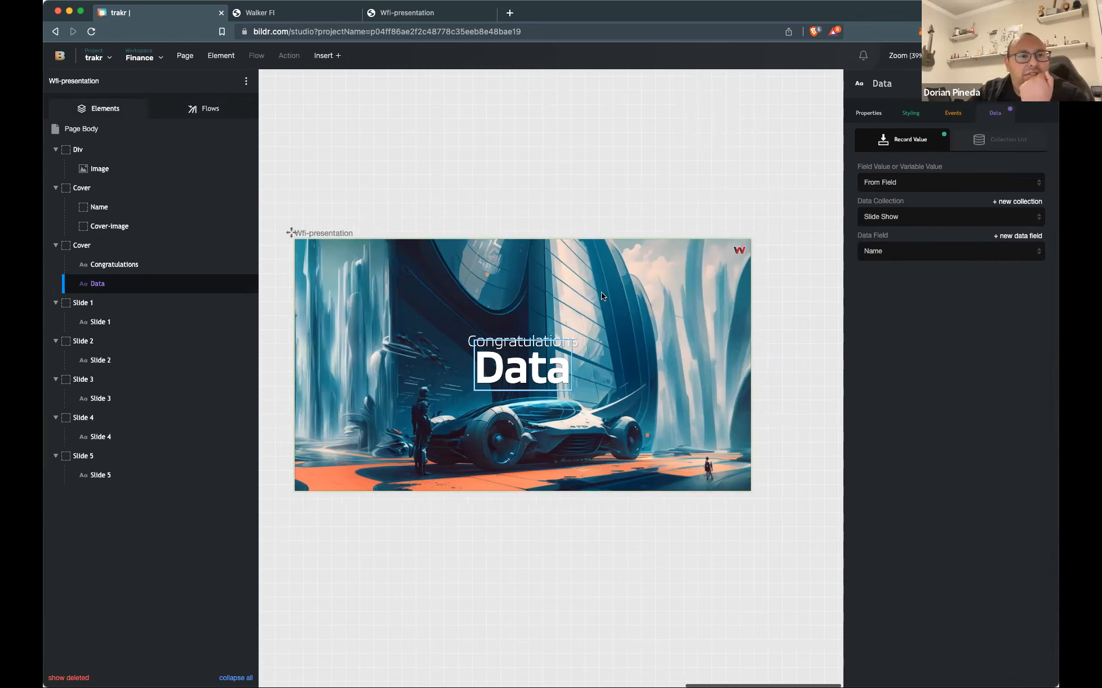
# Add a "Start flow timer" action to the Page Binding flow after Run Bindings
pyautogui.click(204, 108)
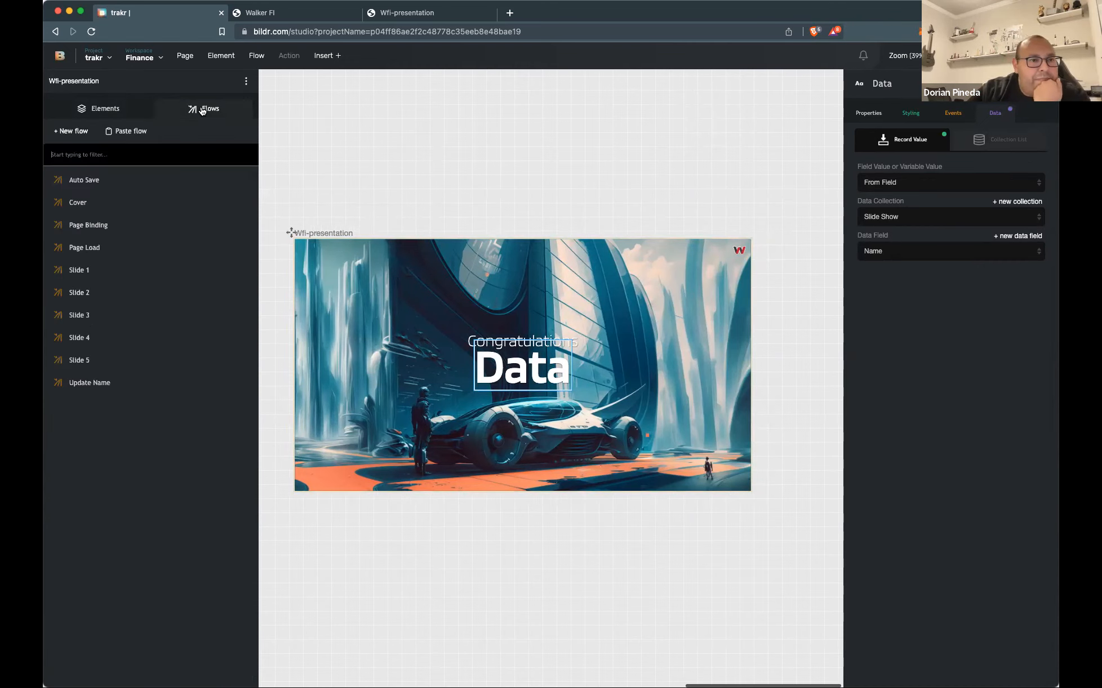
pyautogui.click(124, 229)
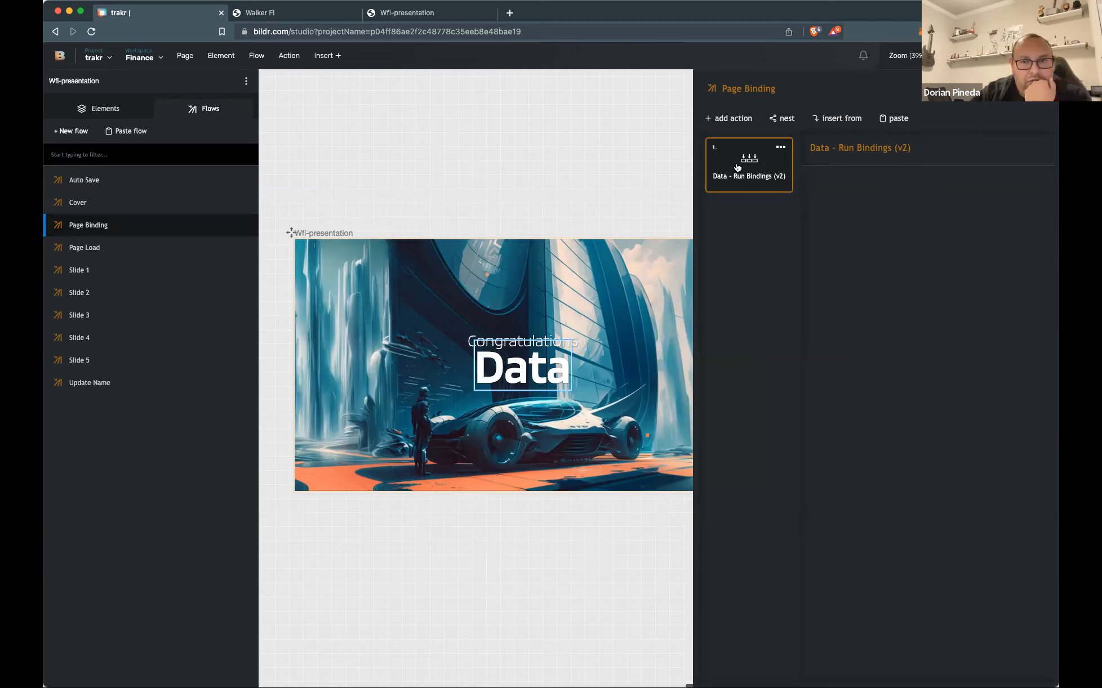
pyautogui.click(739, 117)
pyautogui.write('time')
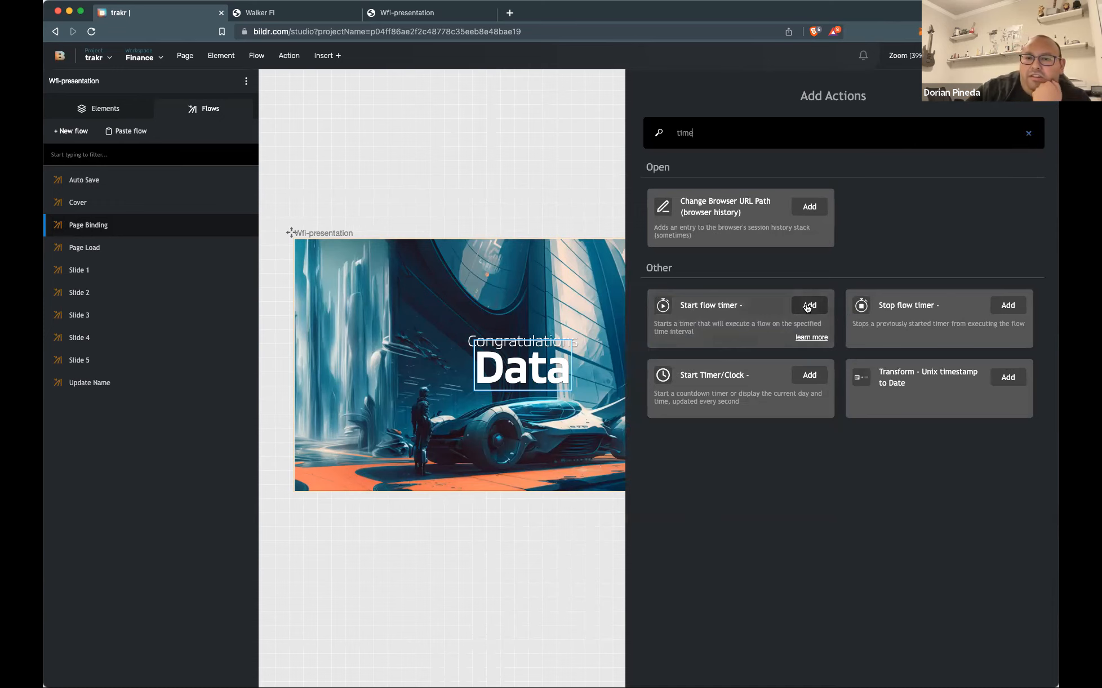
pyautogui.click(808, 308)
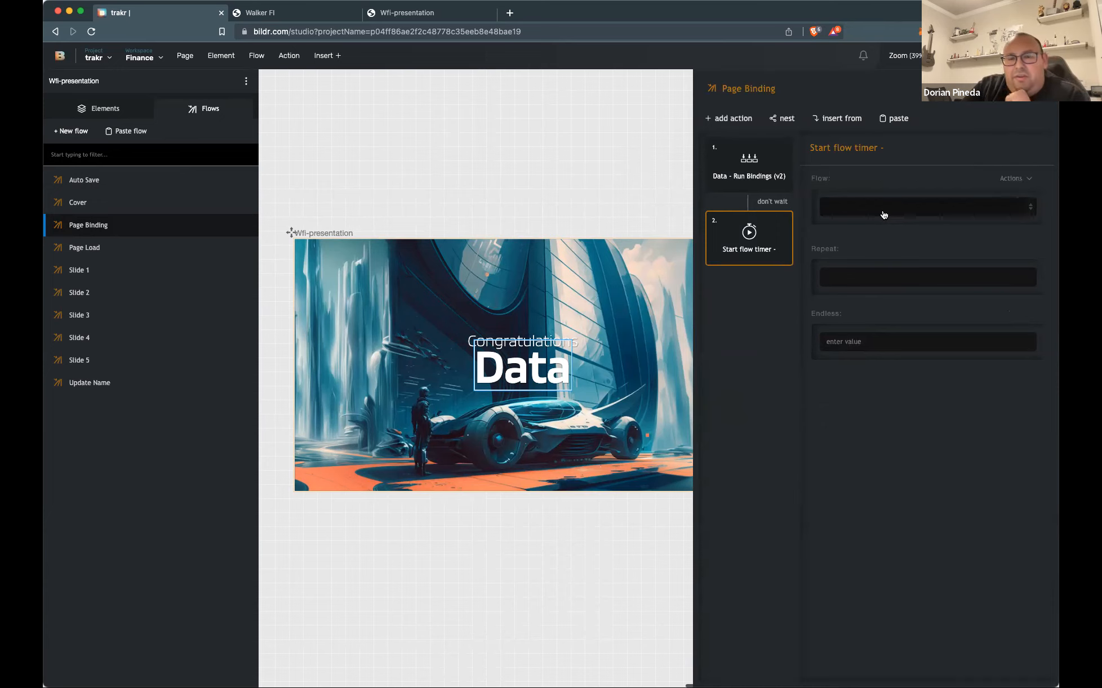
# Set the flow timer's Repeat value to 0, leaving its flow unselected
pyautogui.click(883, 214)
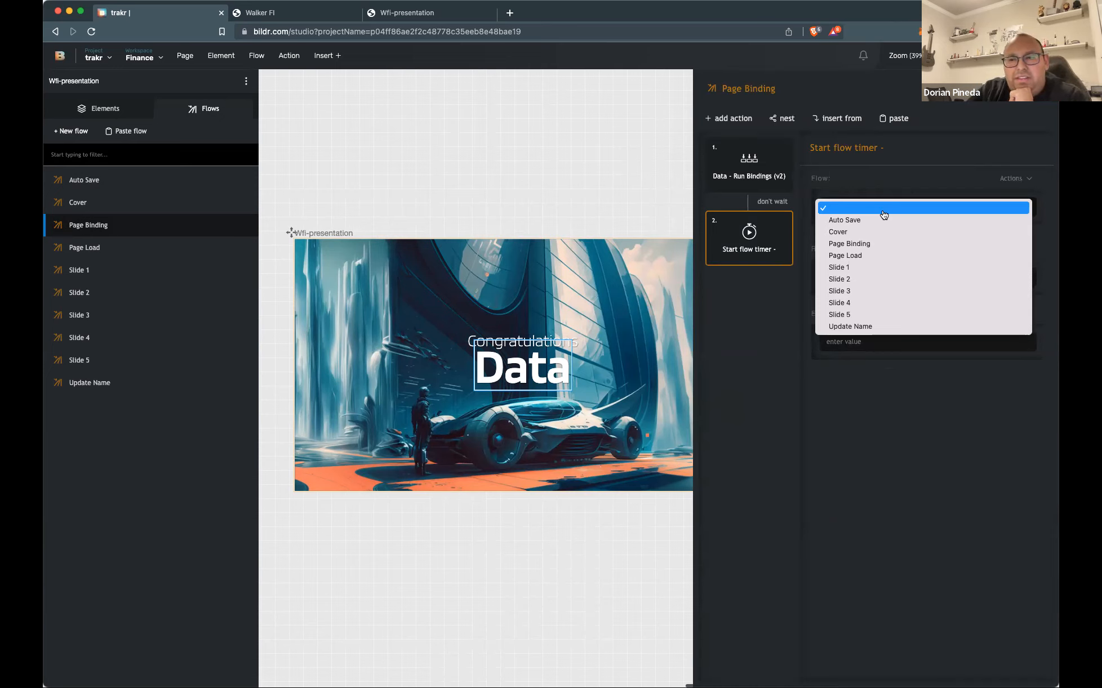
pyautogui.click(774, 306)
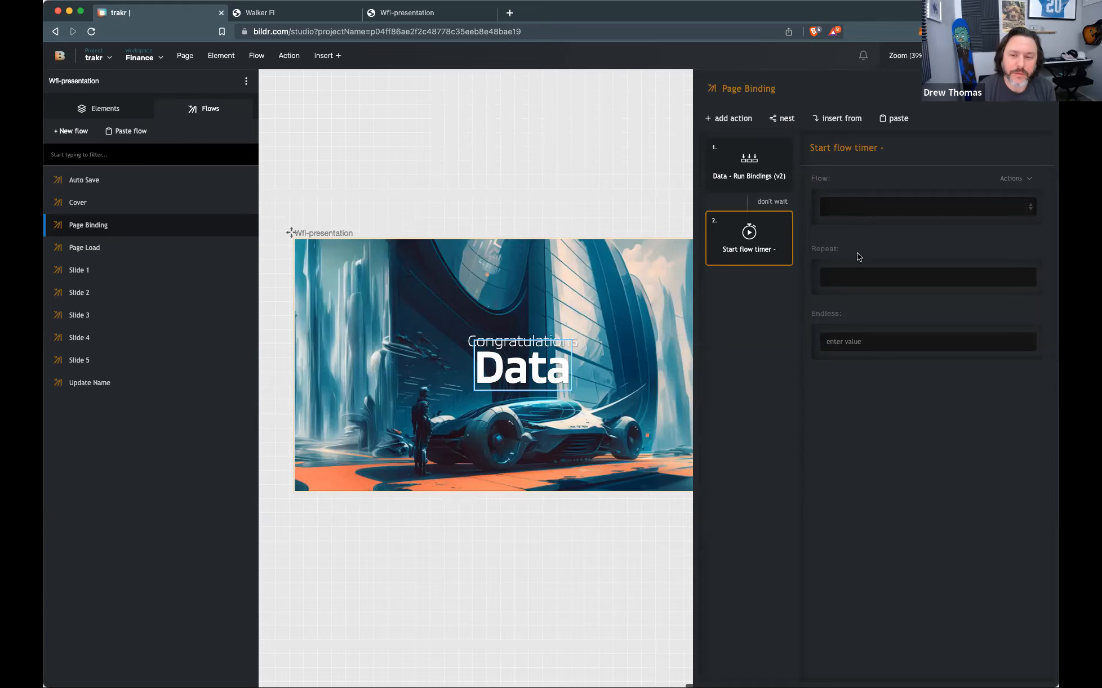
pyautogui.write('0')
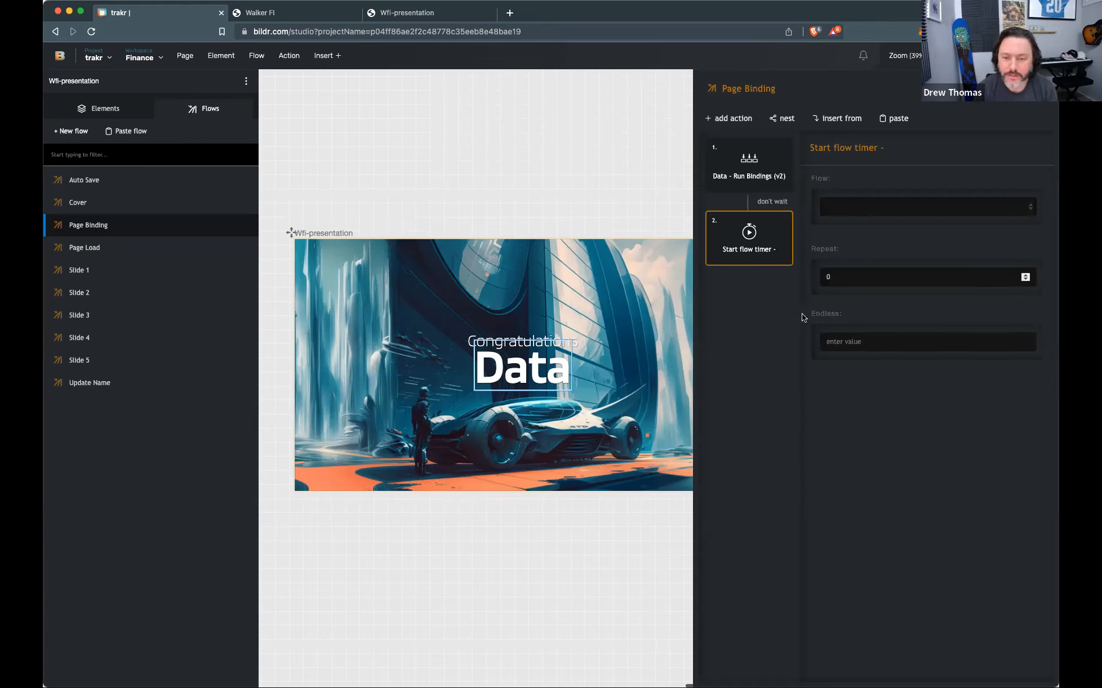
pyautogui.click(776, 313)
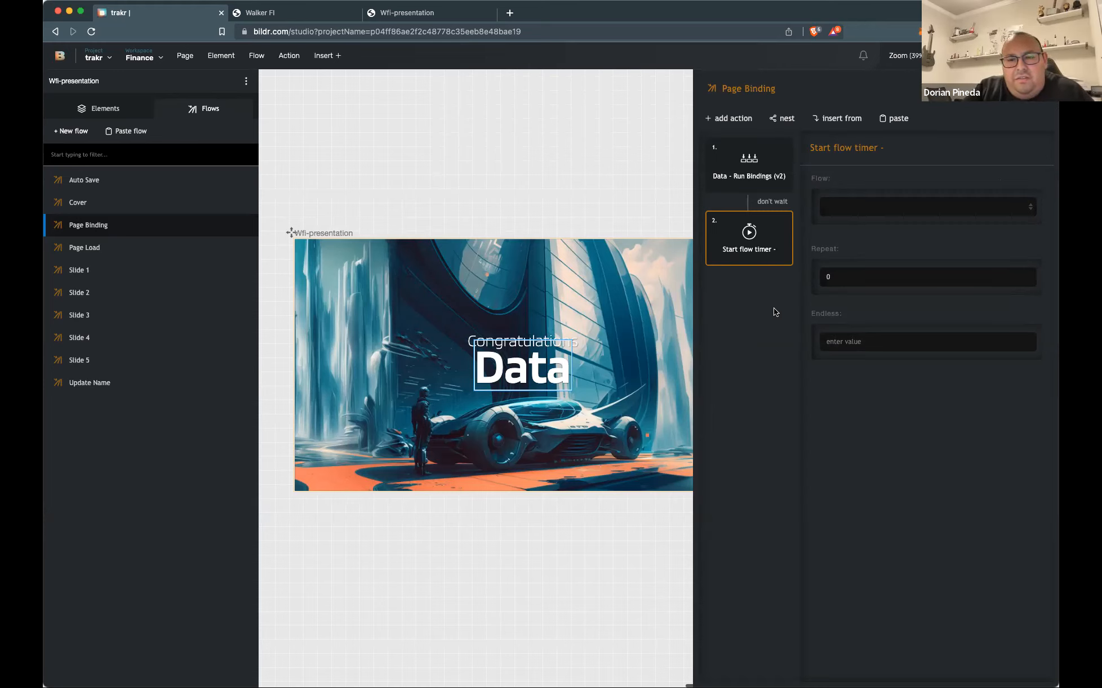
# Create a new flow named "Switch/step" on the Wfi-presentation page
pyautogui.click(860, 209)
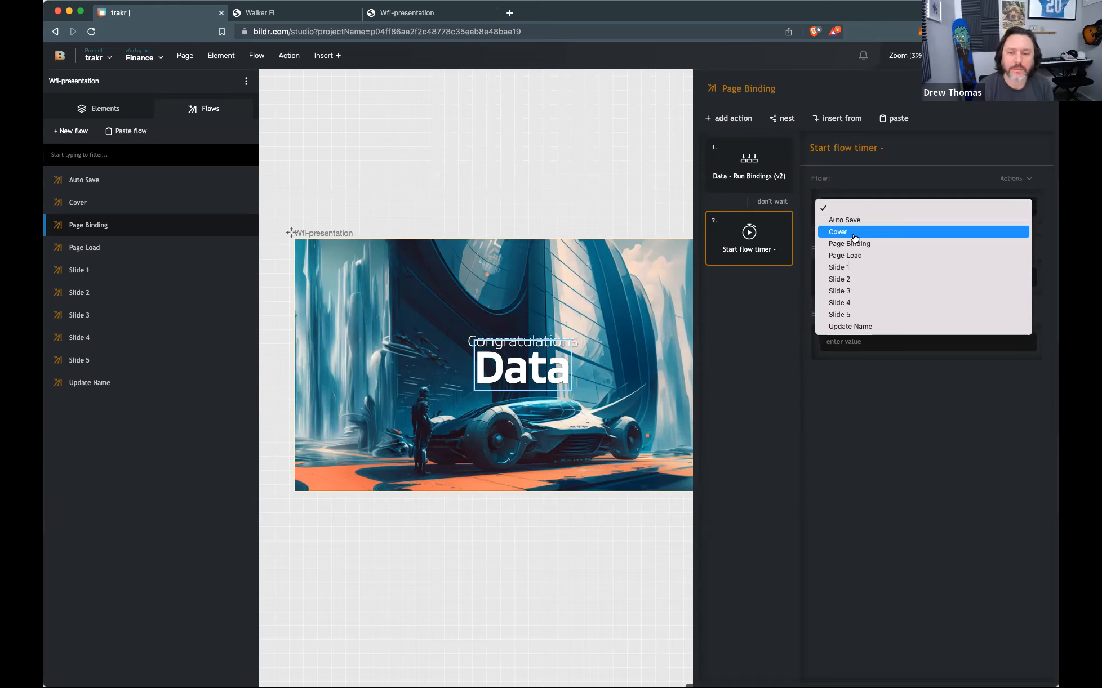
pyautogui.click(760, 294)
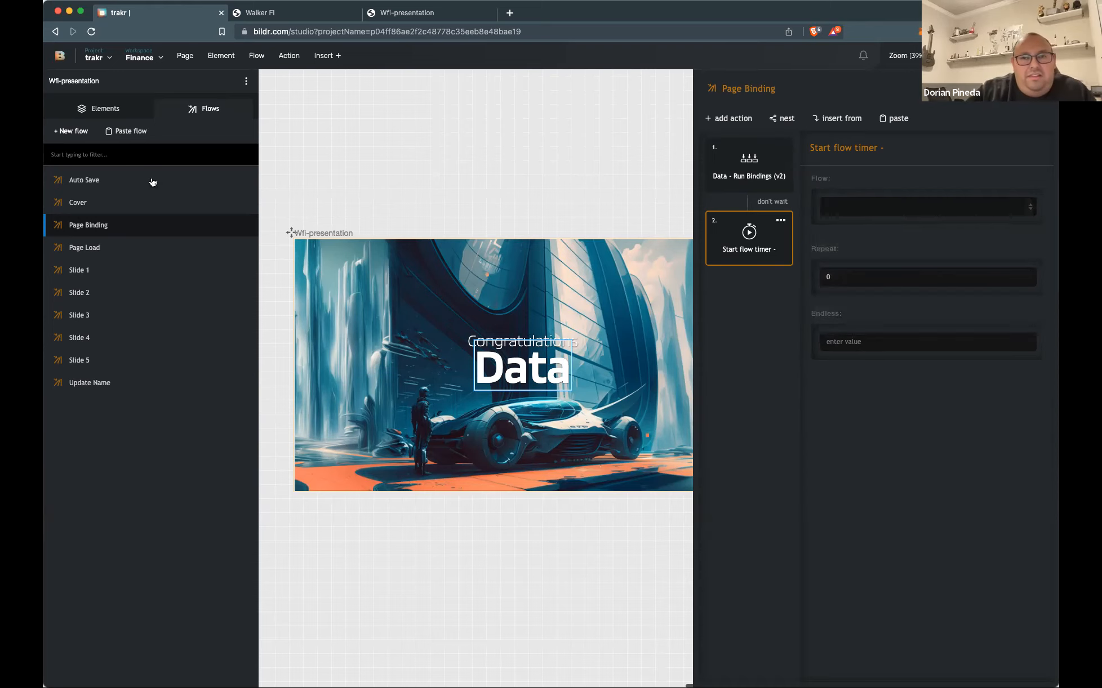
pyautogui.click(69, 130)
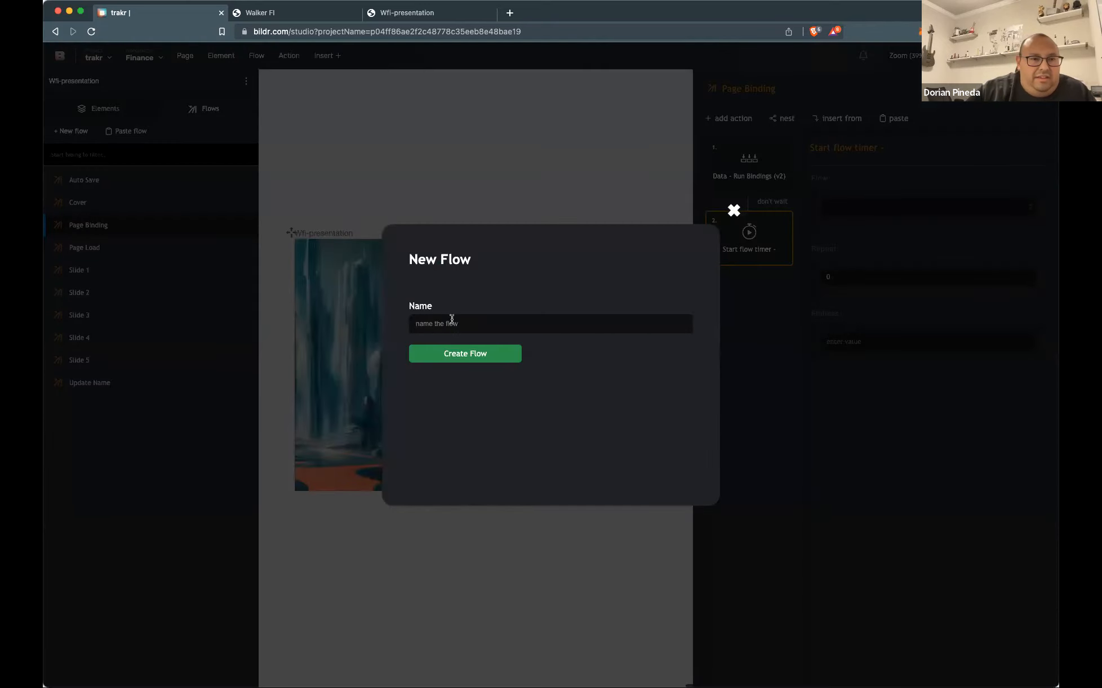
pyautogui.write('Switvh')
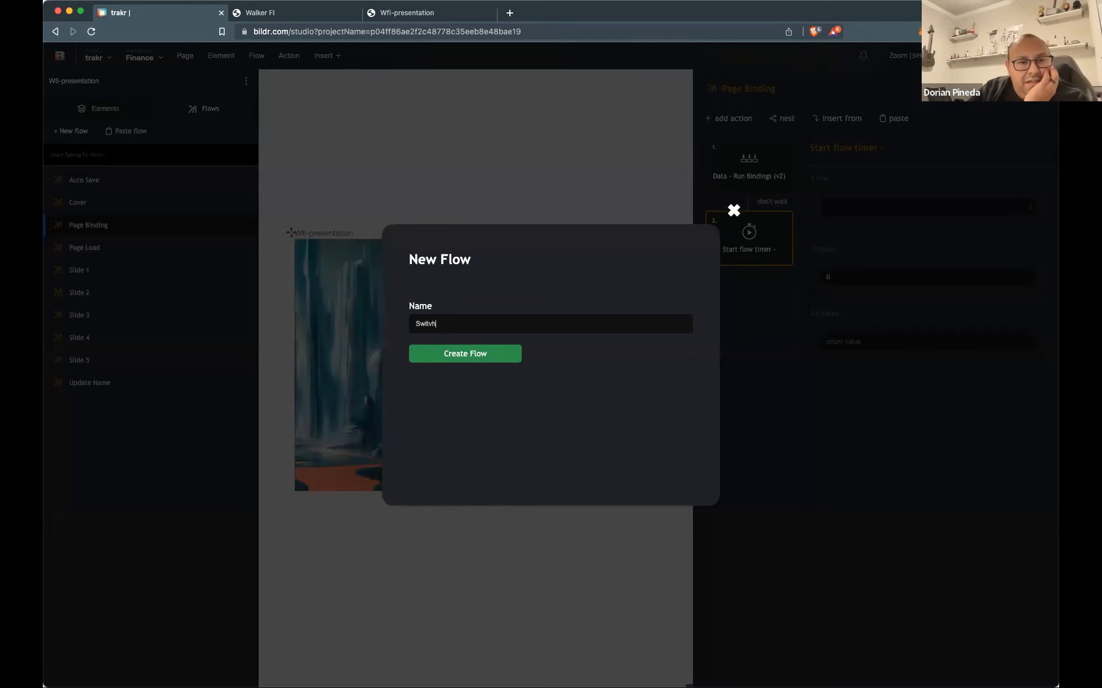
pyautogui.press('BackSpace')
pyautogui.press('BackSpace')
pyautogui.write('ch/step')
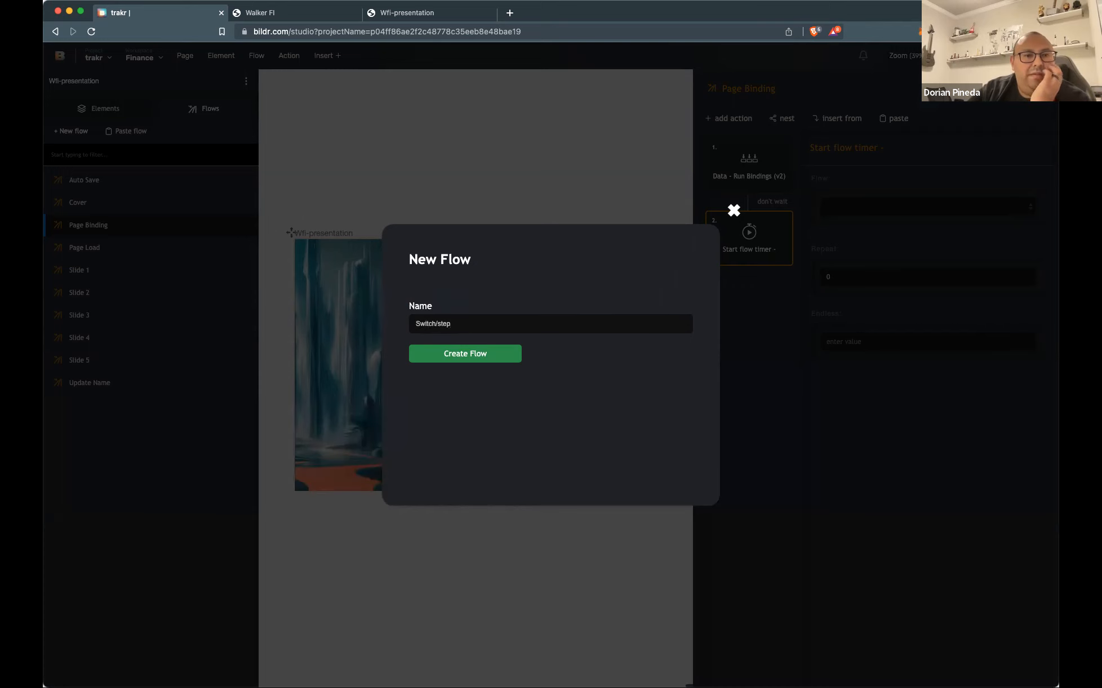
pyautogui.press('Return')
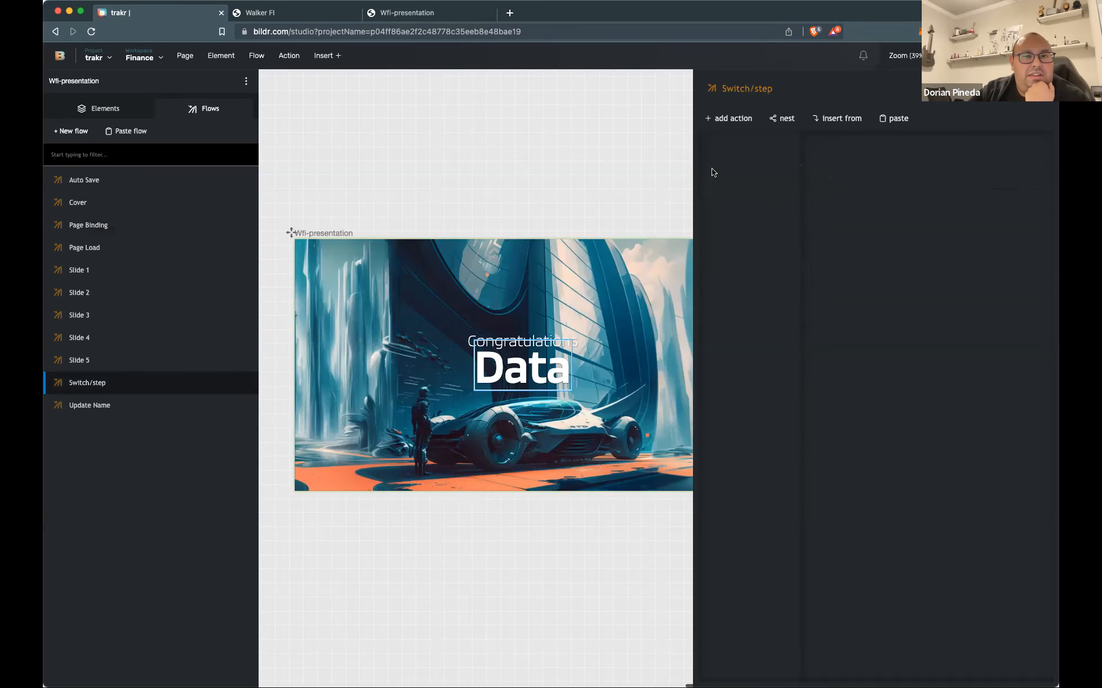
# Add a "Condition - switch" action to the Switch/step flow
pyautogui.click(733, 120)
pyautogui.write('swit')
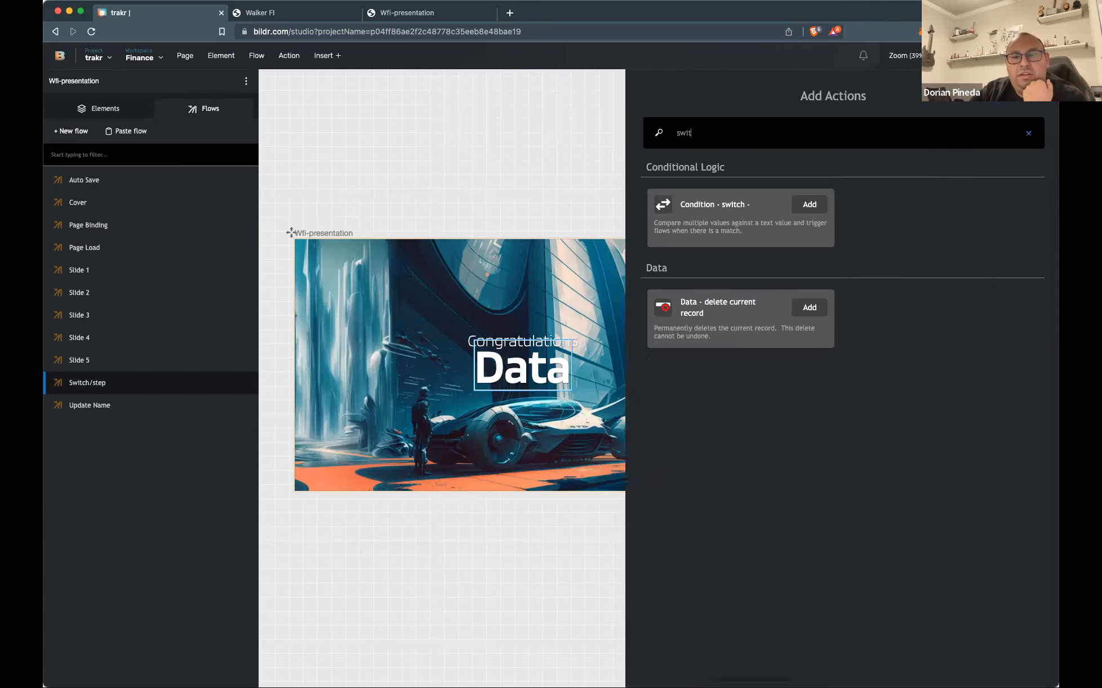
pyautogui.click(809, 204)
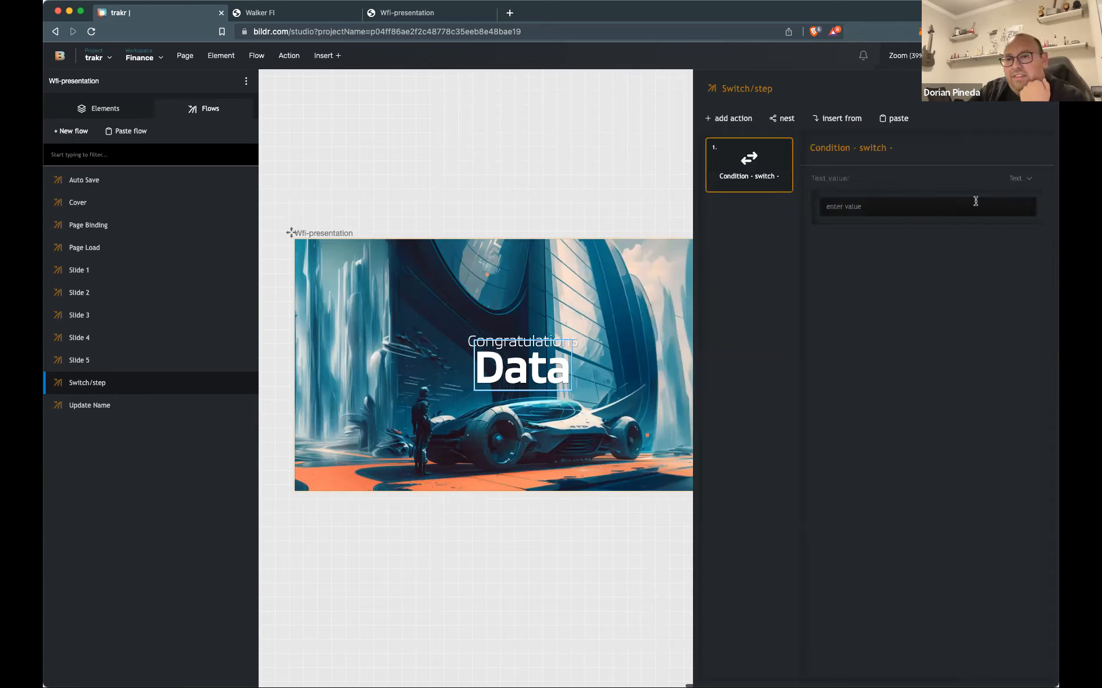
# Set the switch's test value to the Current Record Field Value of the Slide Show collection's step field
pyautogui.click(1015, 182)
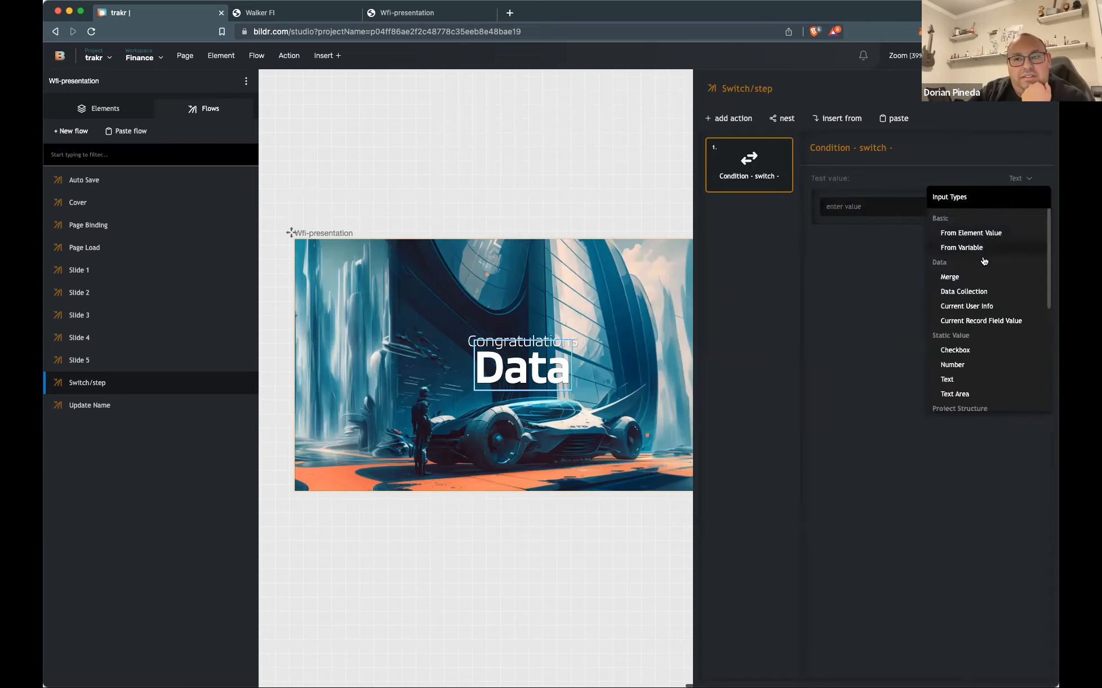
pyautogui.click(974, 291)
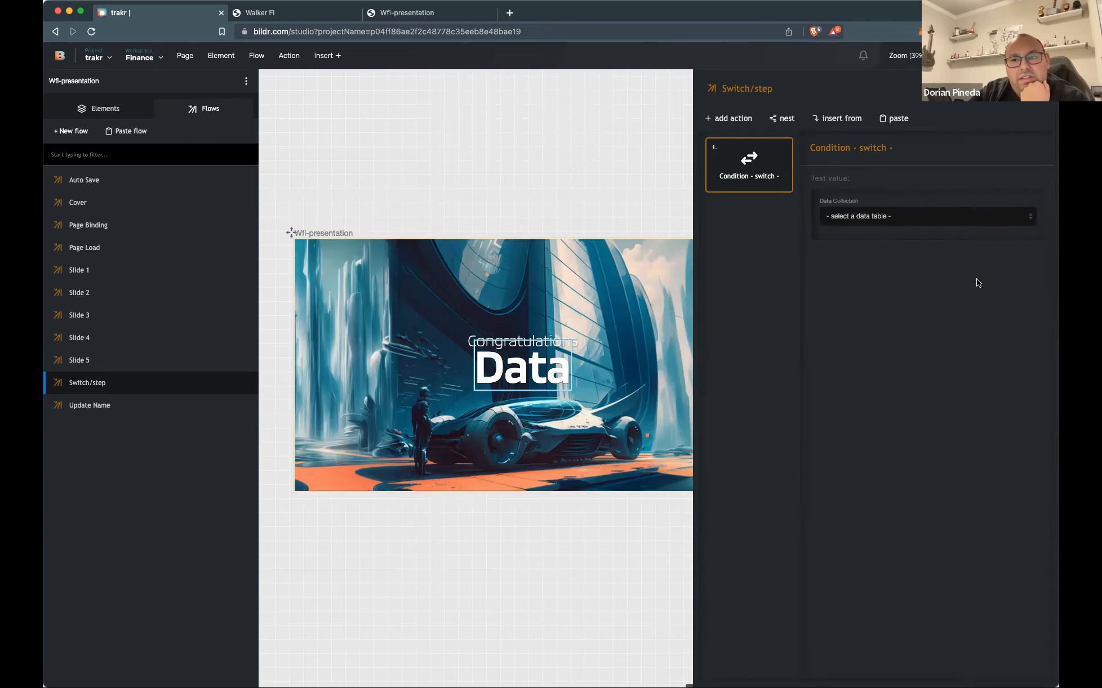
pyautogui.click(1000, 180)
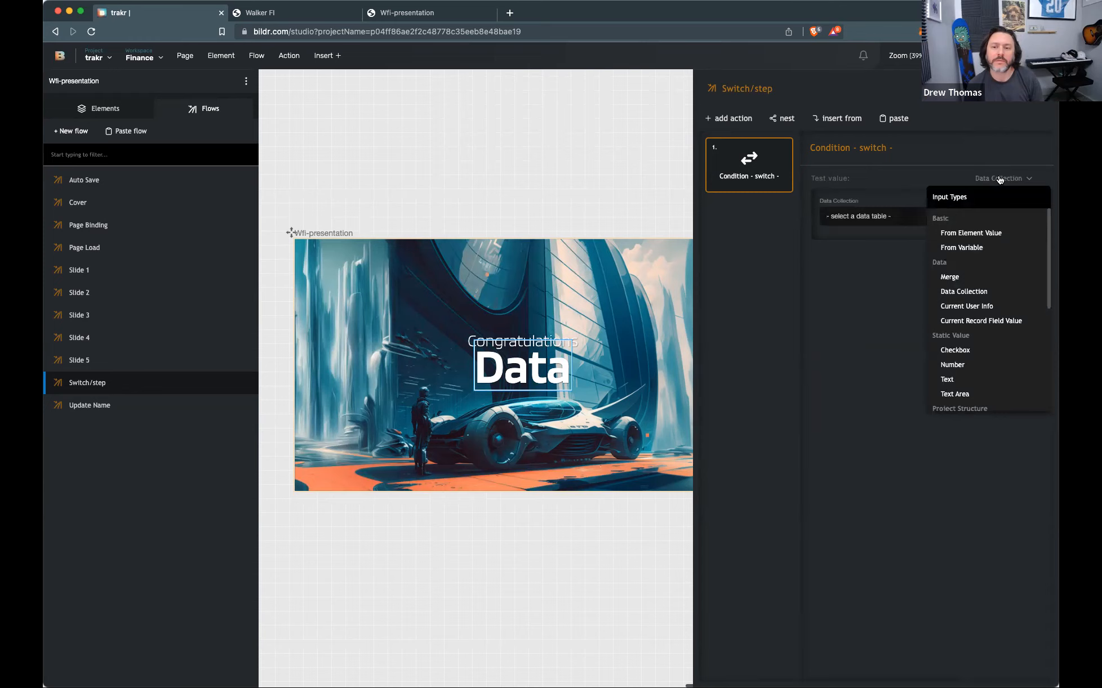
pyautogui.click(982, 322)
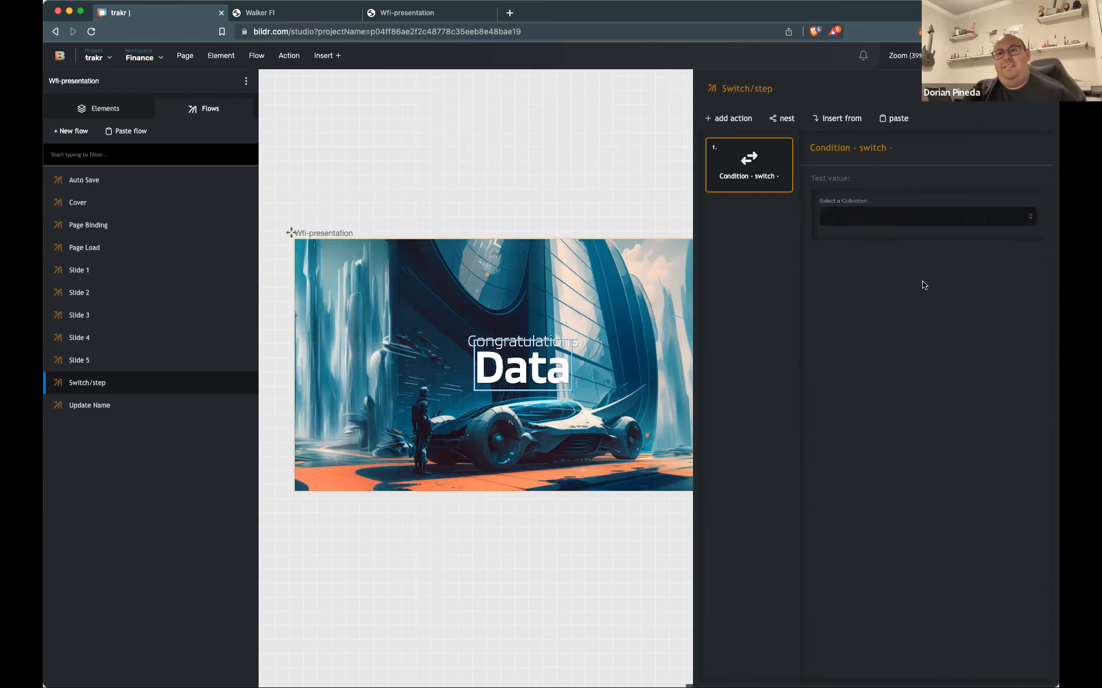
pyautogui.click(873, 226)
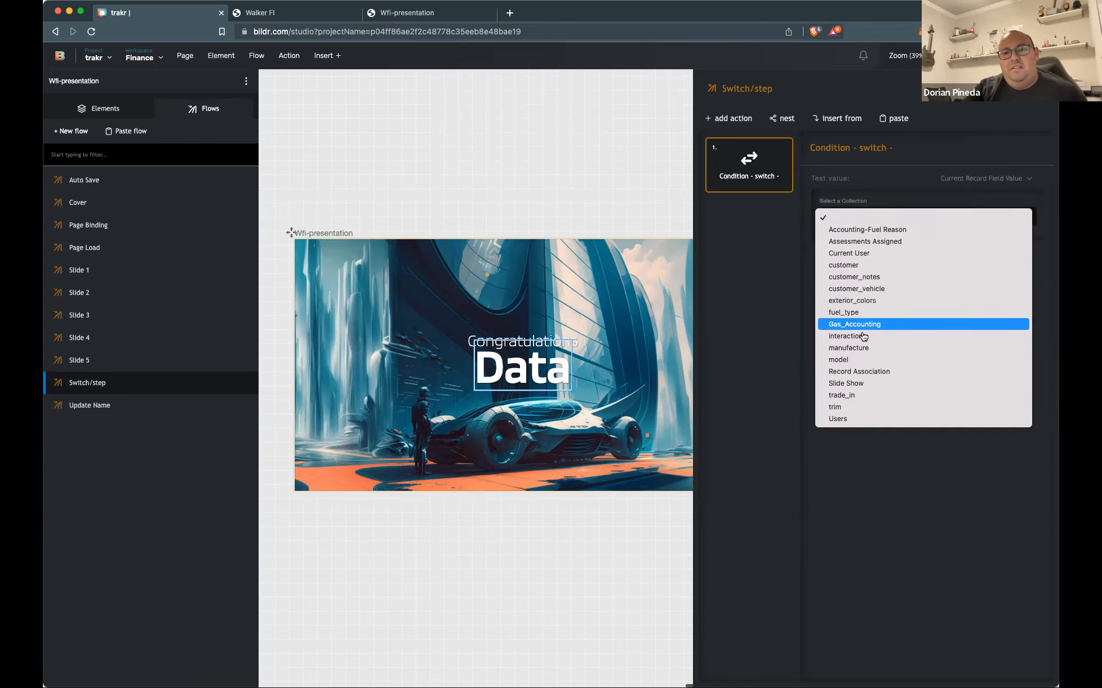
pyautogui.click(861, 384)
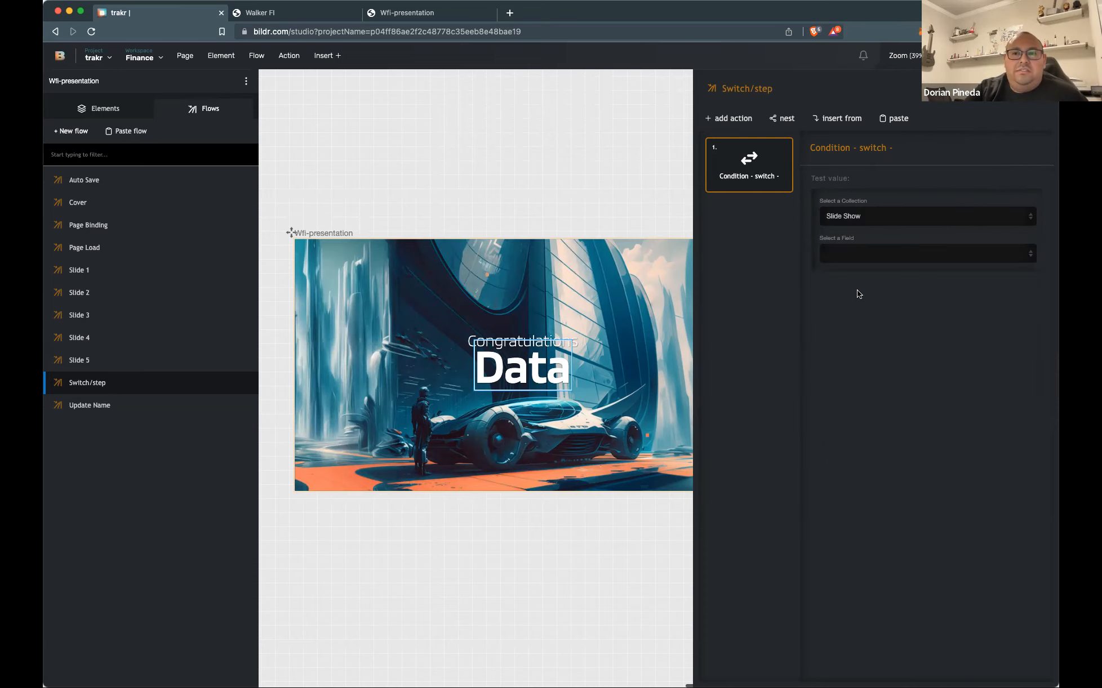
pyautogui.click(862, 265)
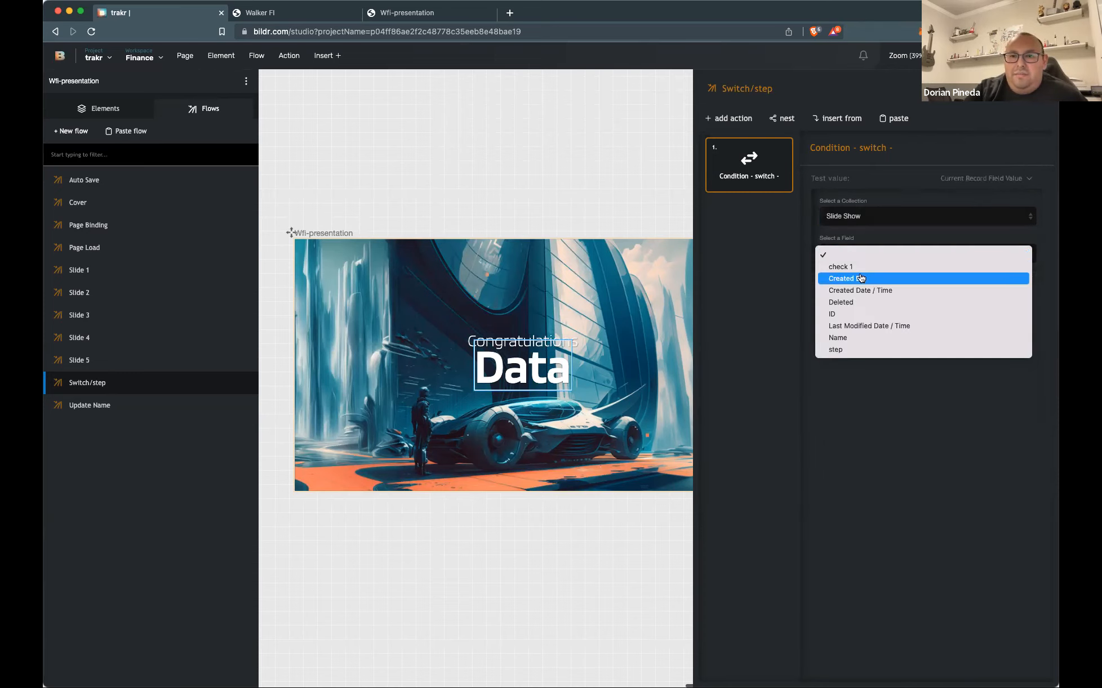
pyautogui.click(863, 350)
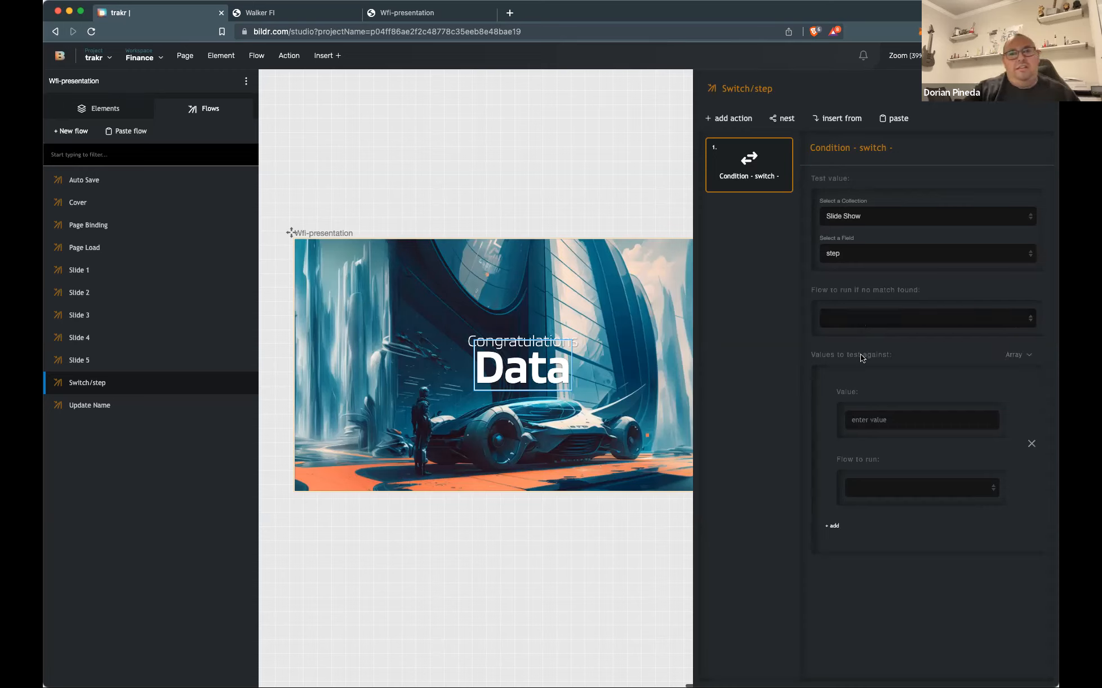
# Set Cover as the switch's flow for no match, and make value 1 run the Slide 1 flow
pyautogui.click(872, 319)
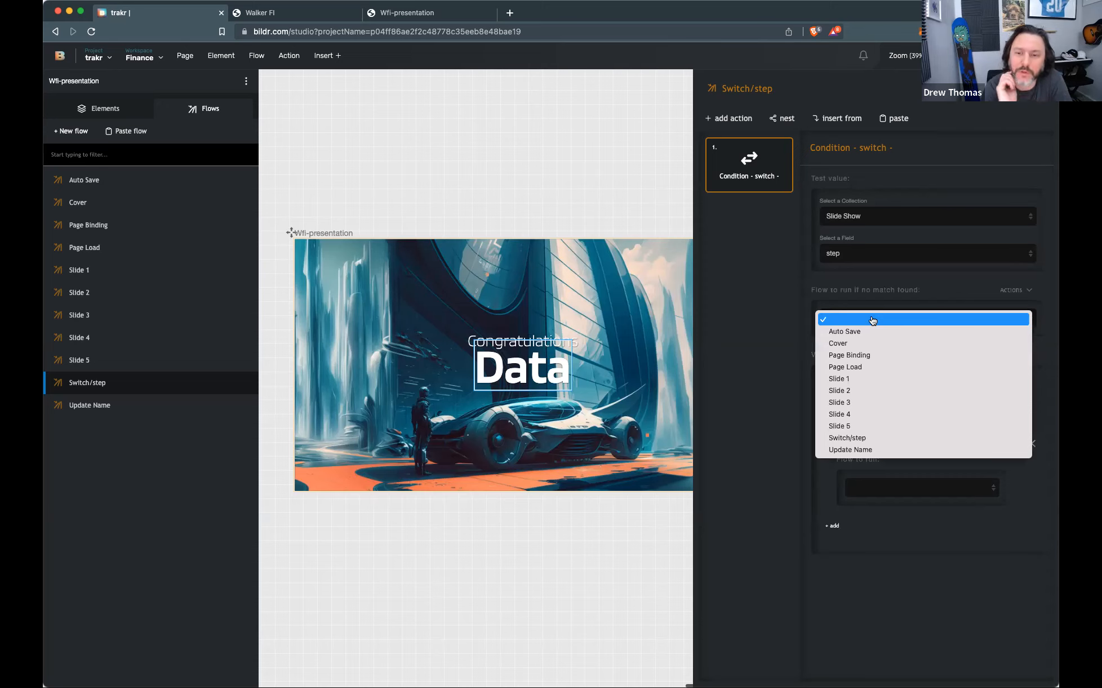
pyautogui.click(873, 343)
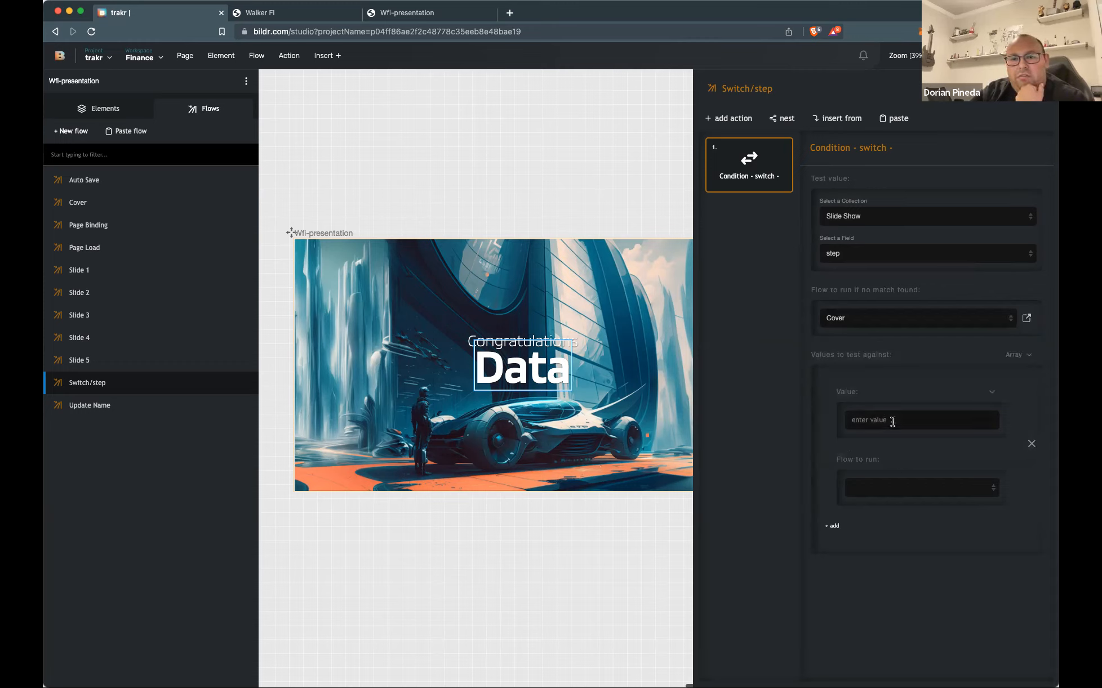
pyautogui.write('1')
pyautogui.click(902, 499)
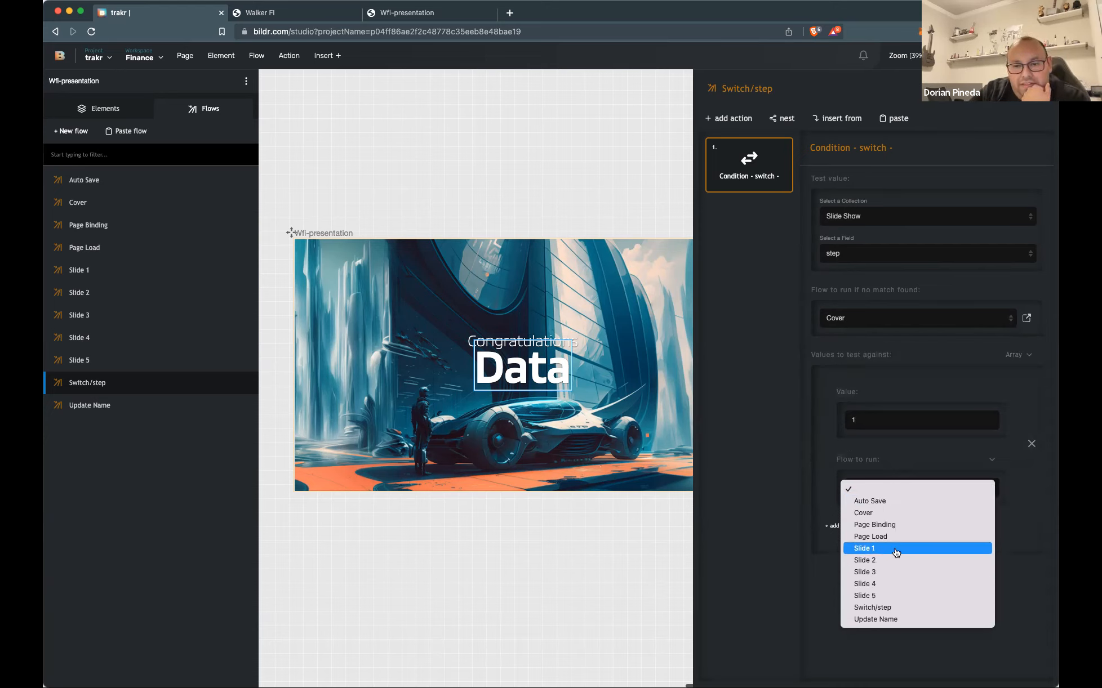
pyautogui.click(816, 469)
# Add a second test value, 2, to the switch that runs the Slide 2 flow
pyautogui.click(832, 525)
pyautogui.scroll(-1, 818, 492)
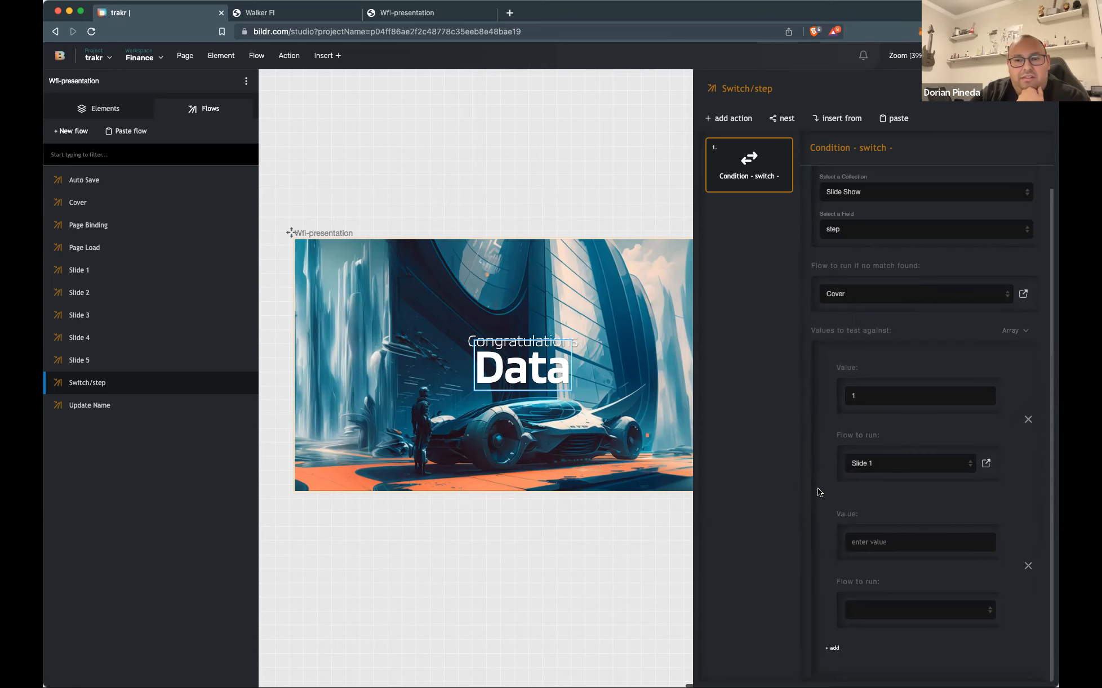
pyautogui.click(888, 538)
pyautogui.write('2')
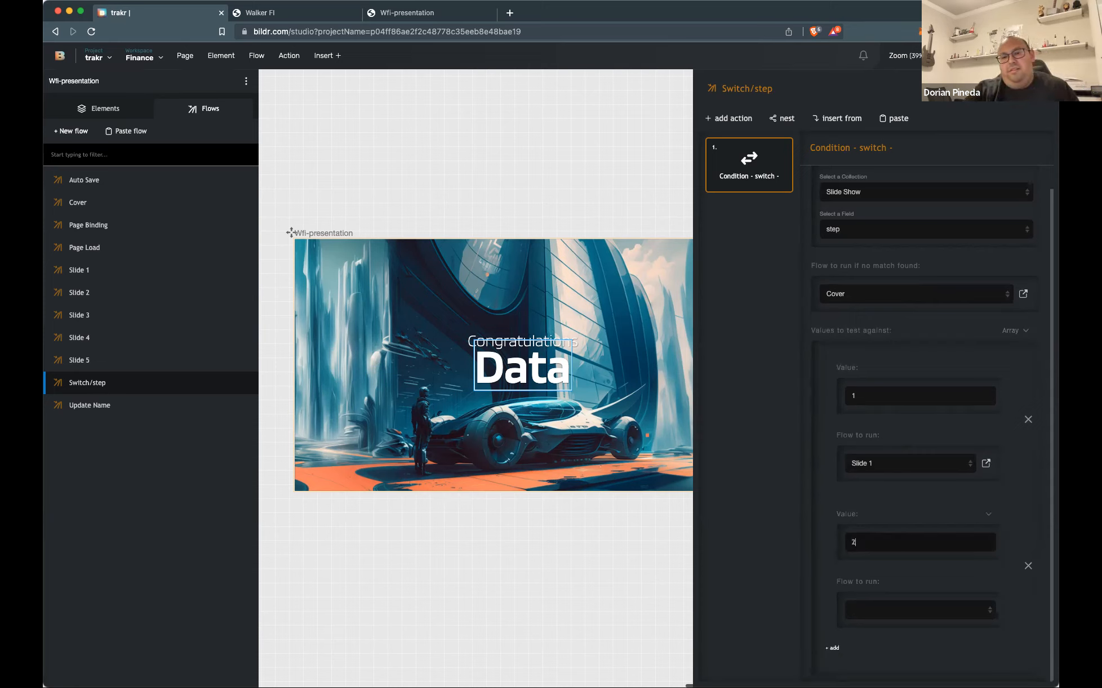
pyautogui.click(894, 608)
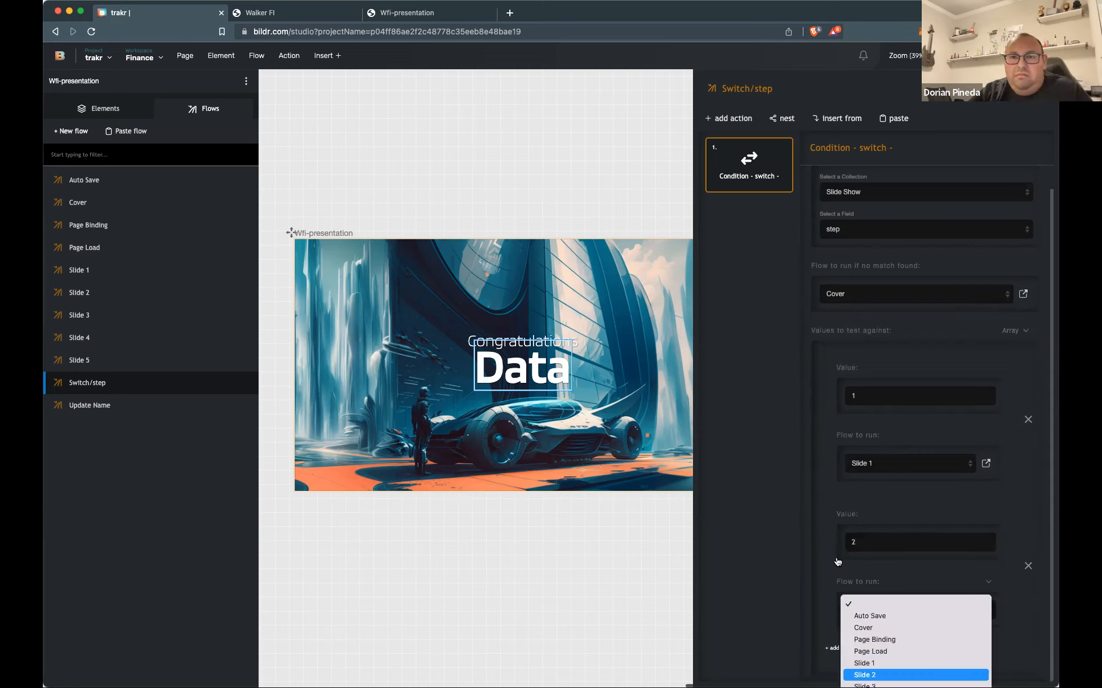
pyautogui.click(888, 675)
# Add a third test value, 3, to the switch that runs the Slide 3 flow
pyautogui.click(834, 649)
pyautogui.scroll(-5, 845, 592)
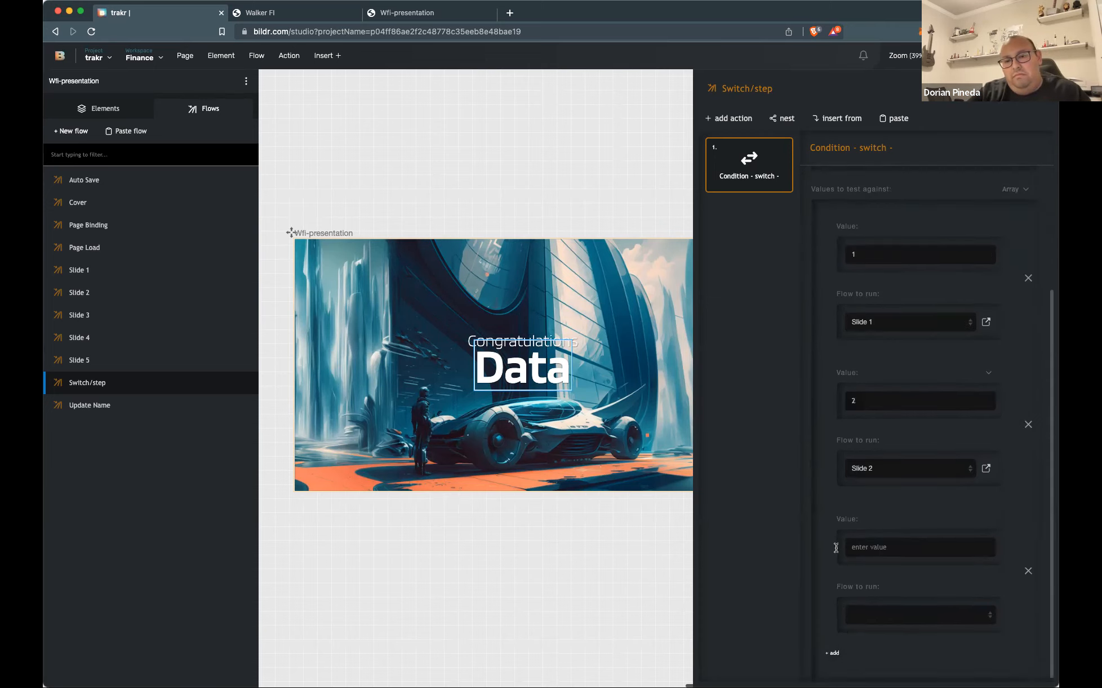
pyautogui.click(872, 538)
pyautogui.write('3')
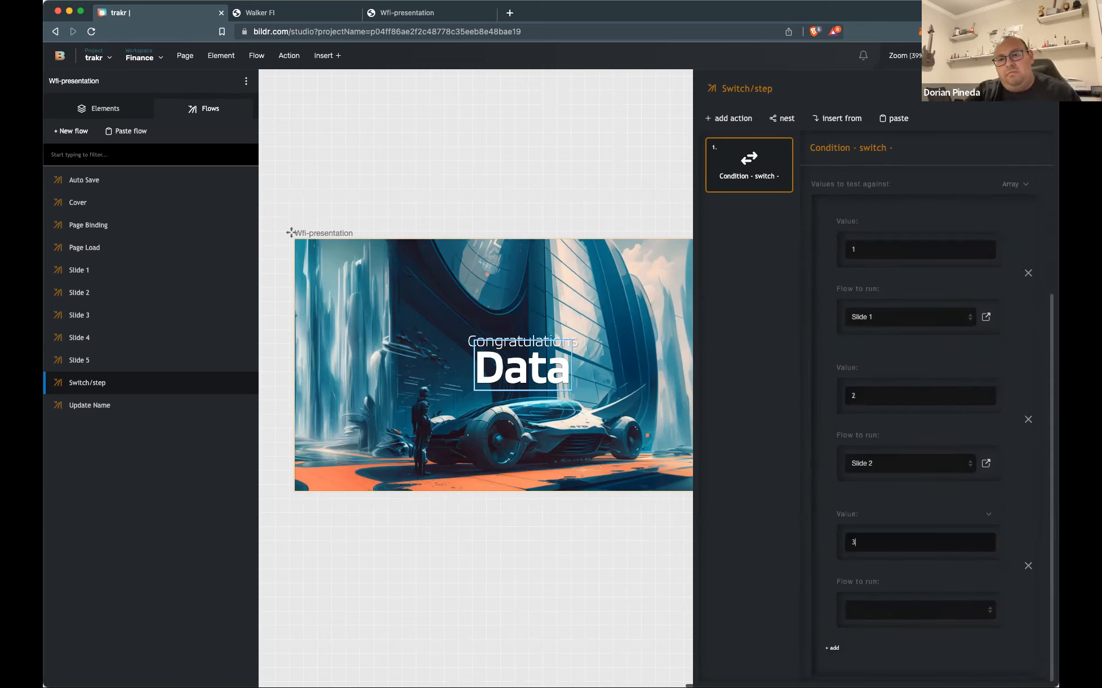
pyautogui.click(890, 611)
pyautogui.click(868, 685)
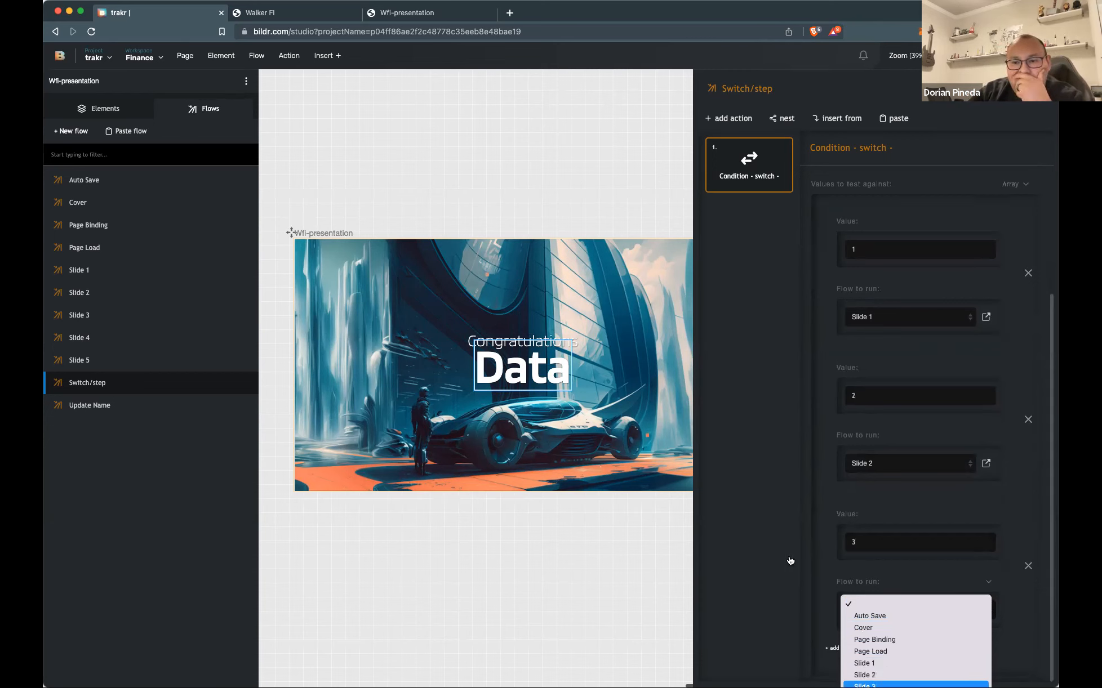
# Add a fourth test value, 4, to the switch that runs the Slide 4 flow
pyautogui.click(833, 648)
pyautogui.scroll(-3, 847, 593)
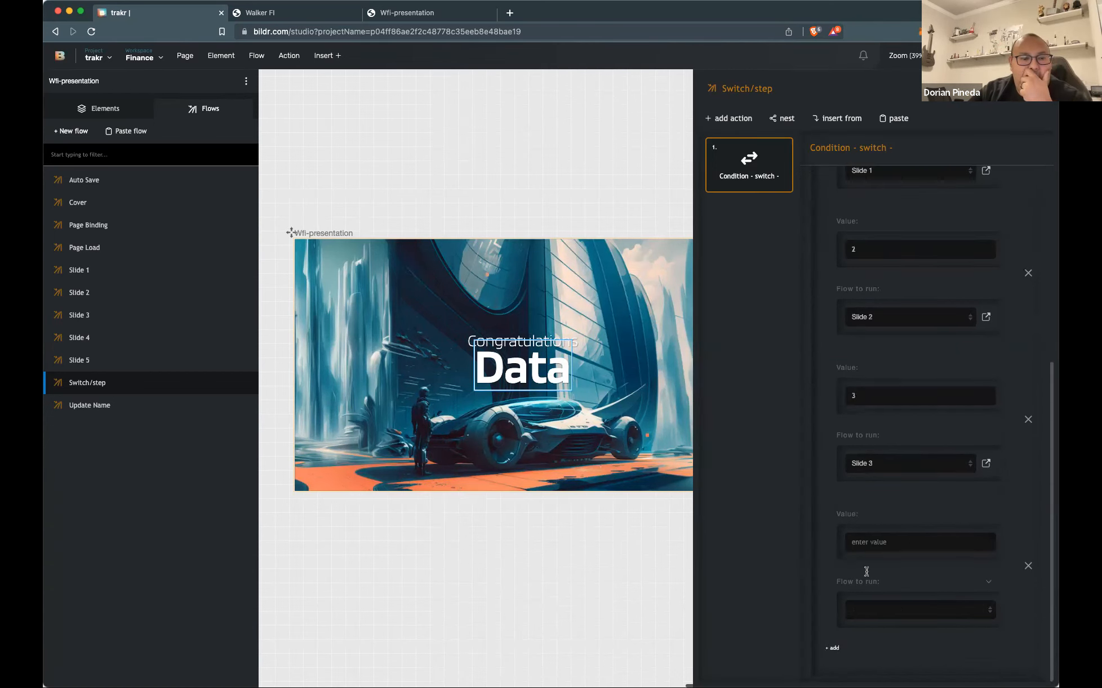
pyautogui.click(870, 540)
pyautogui.write('4')
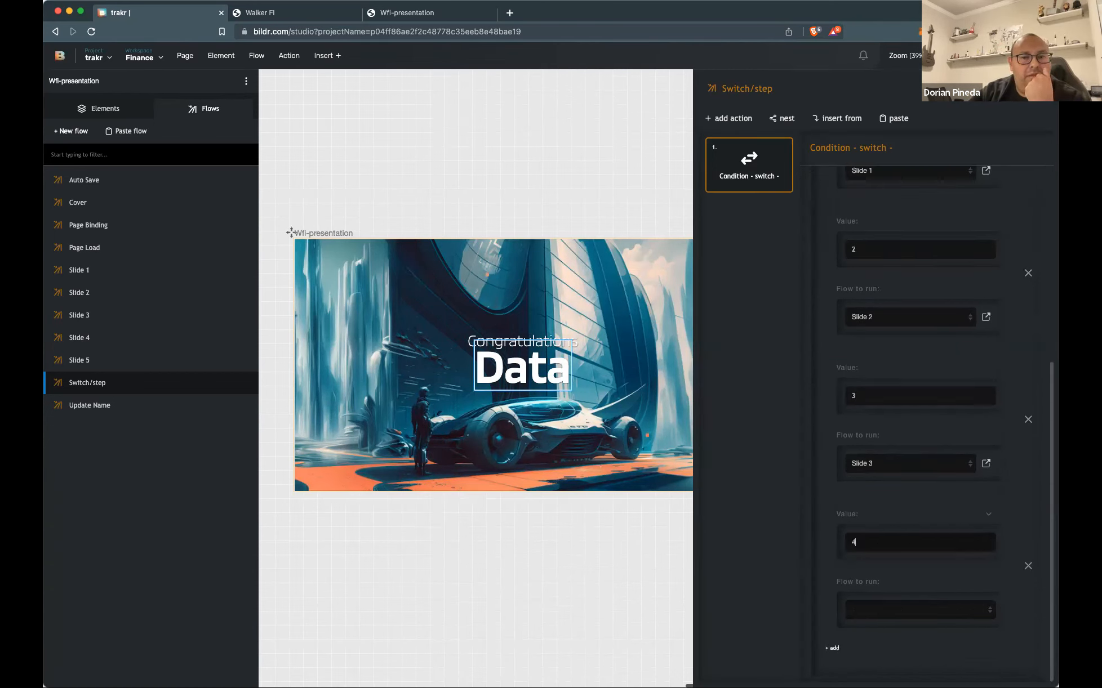
pyautogui.click(911, 614)
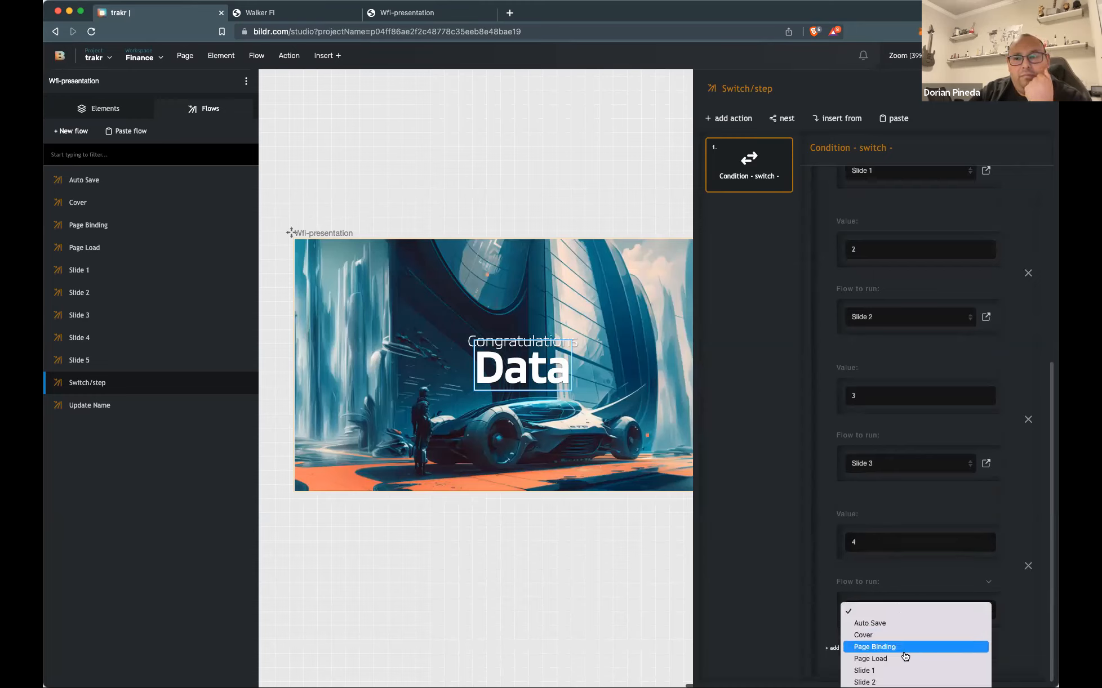
pyautogui.click(887, 670)
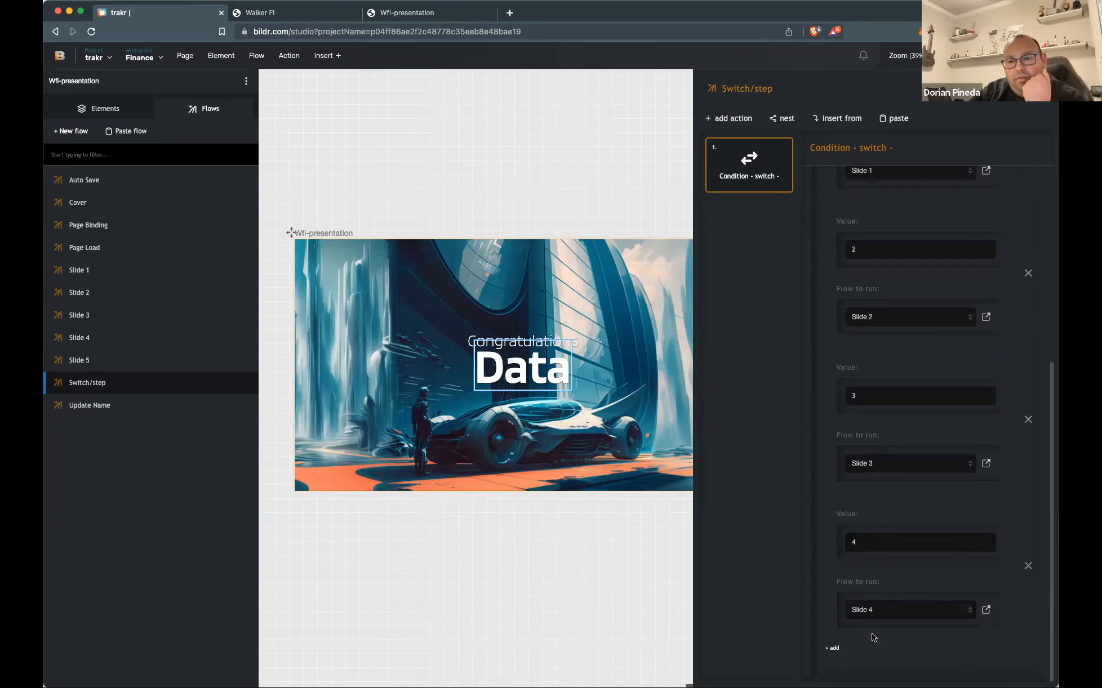
# Add a fifth test value, 5, to the switch that runs the Slide 5 flow
pyautogui.scroll(1, 843, 641)
pyautogui.click(832, 666)
pyautogui.scroll(-3, 834, 614)
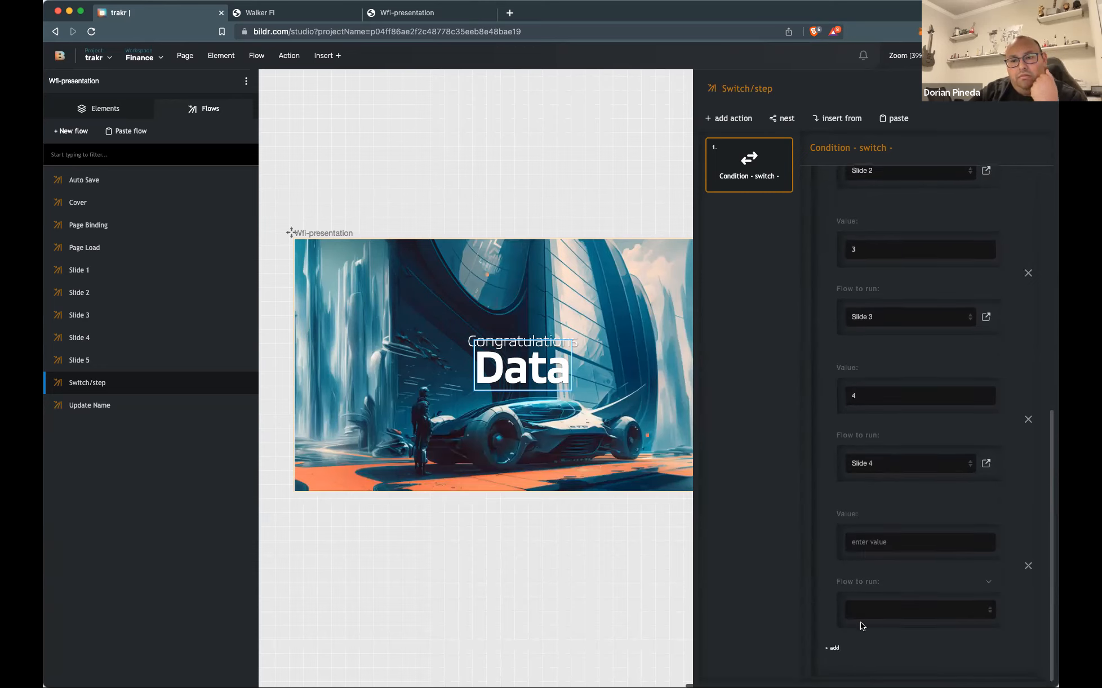
pyautogui.write('5')
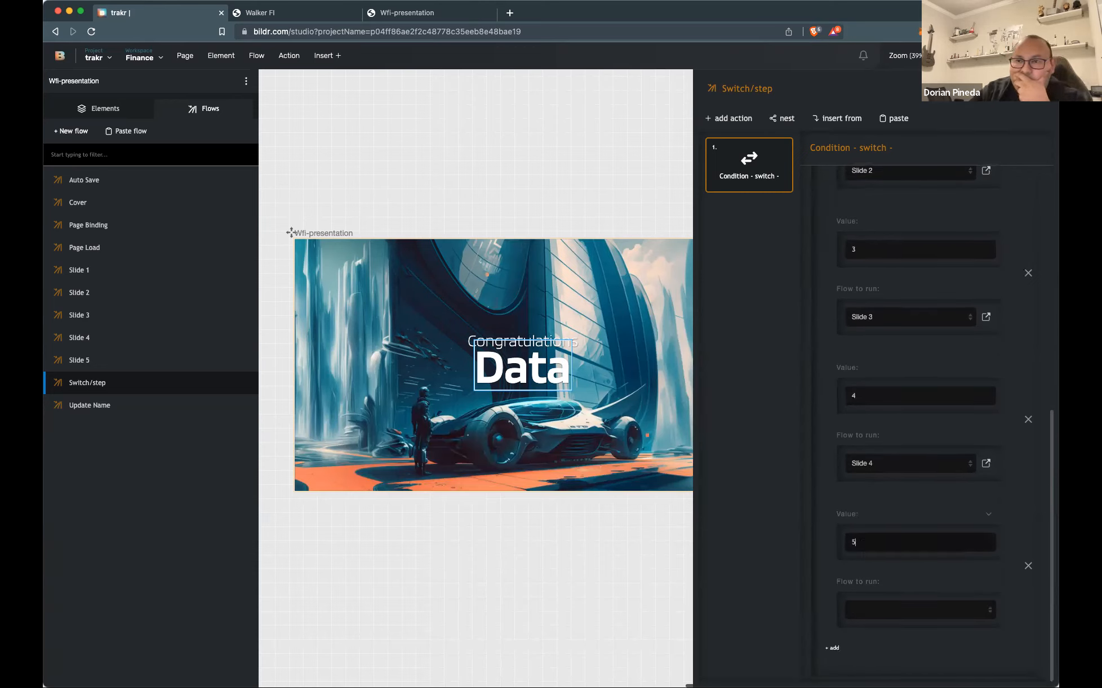
pyautogui.click(864, 615)
pyautogui.click(864, 687)
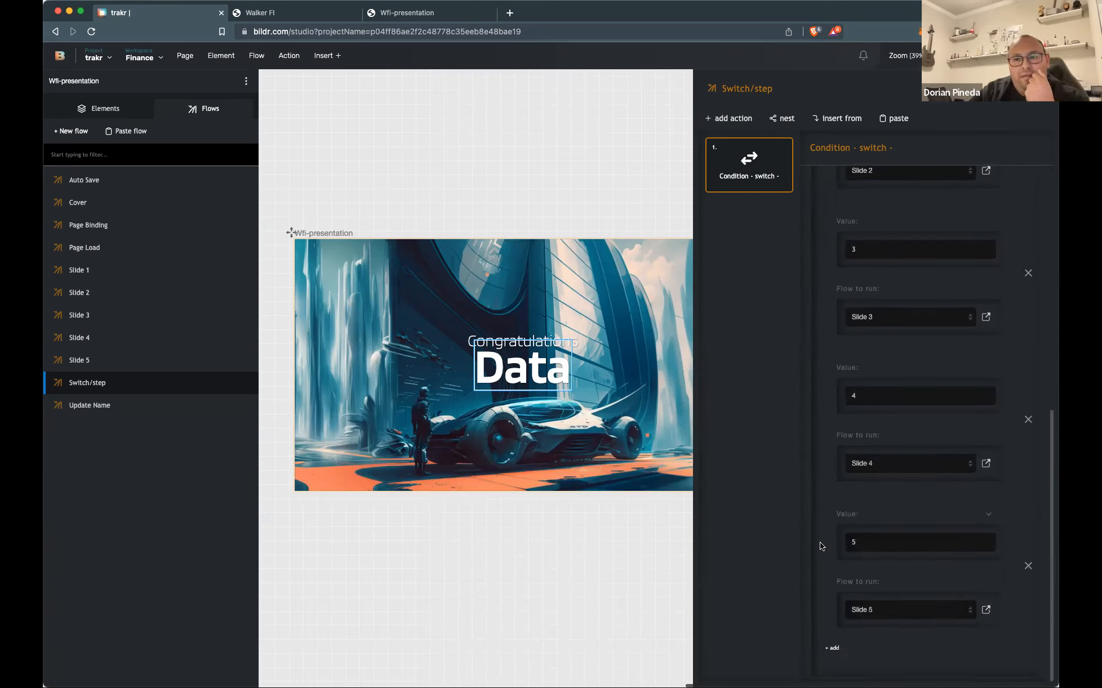
pyautogui.scroll(1, 800, 505)
pyautogui.scroll(-1, 800, 504)
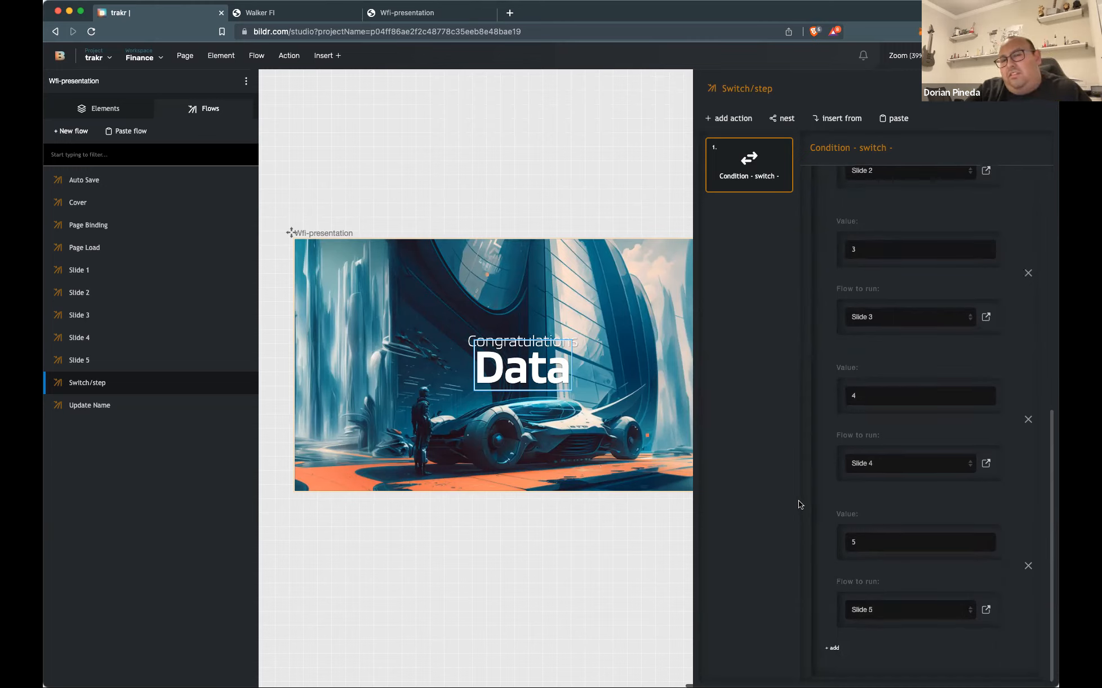
pyautogui.scroll(3, 800, 505)
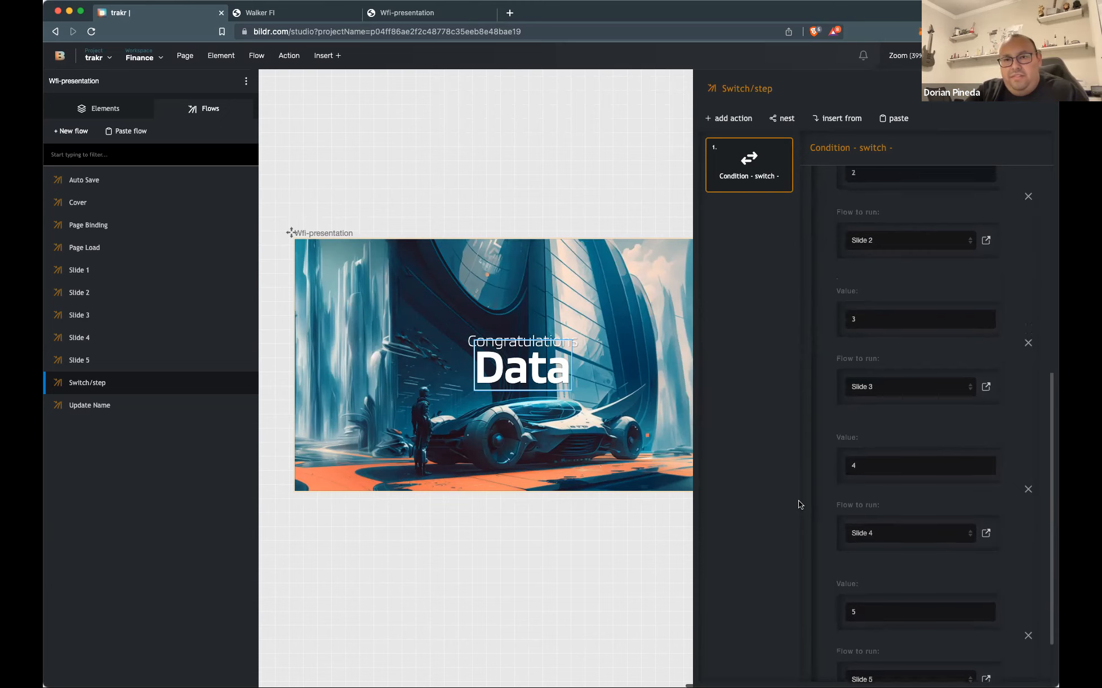
pyautogui.scroll(-2, 801, 505)
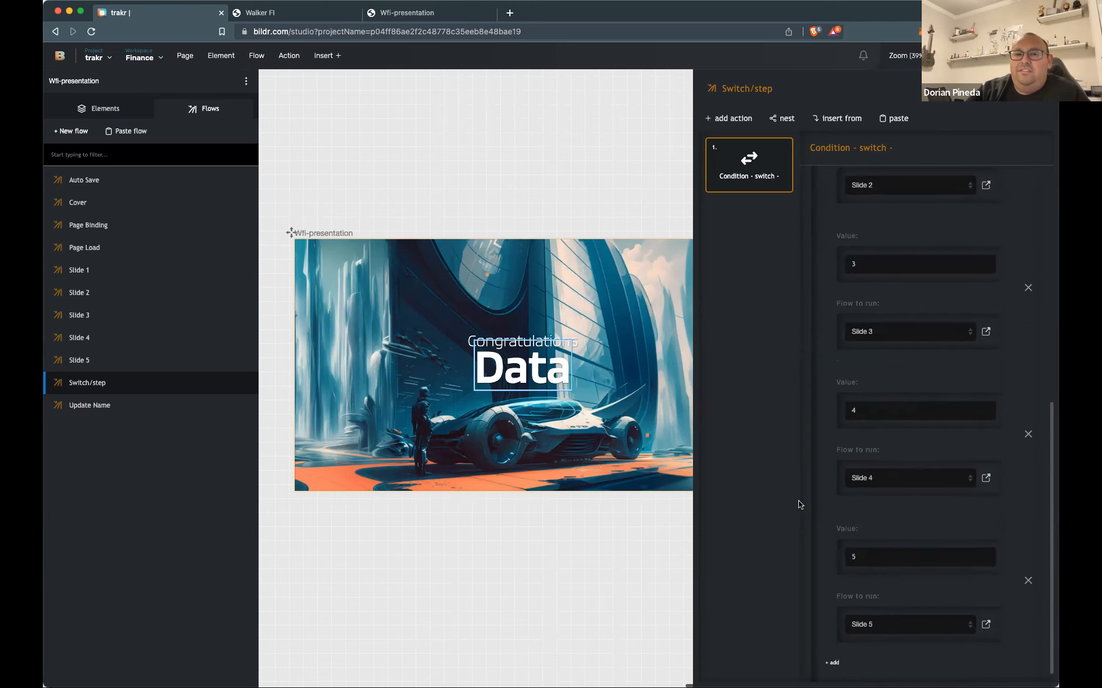
# In the switch condition's JSON, add a cache key on its own line after returnFormat in the first argument's responseOptions
pyautogui.click(780, 150)
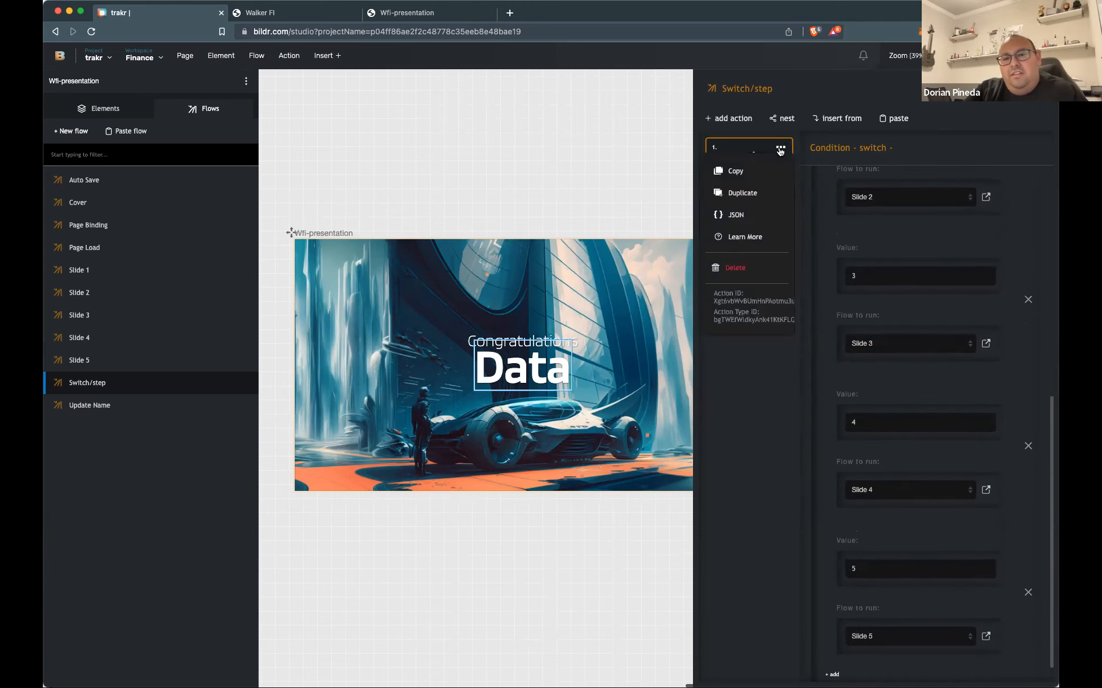
pyautogui.click(751, 215)
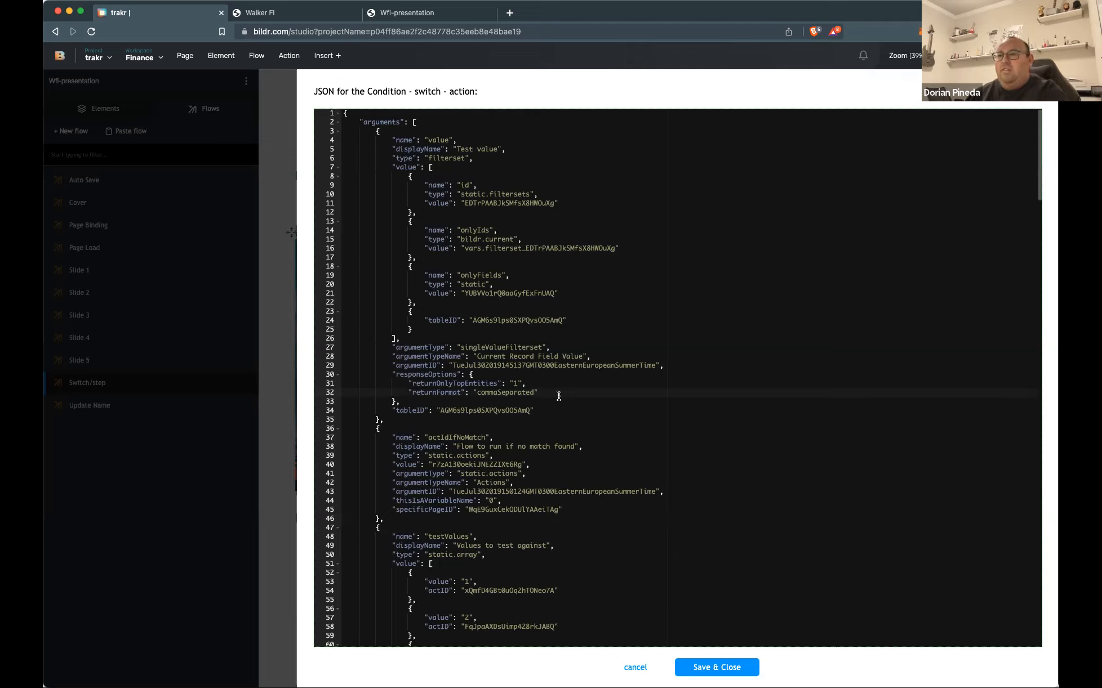
pyautogui.write(',')
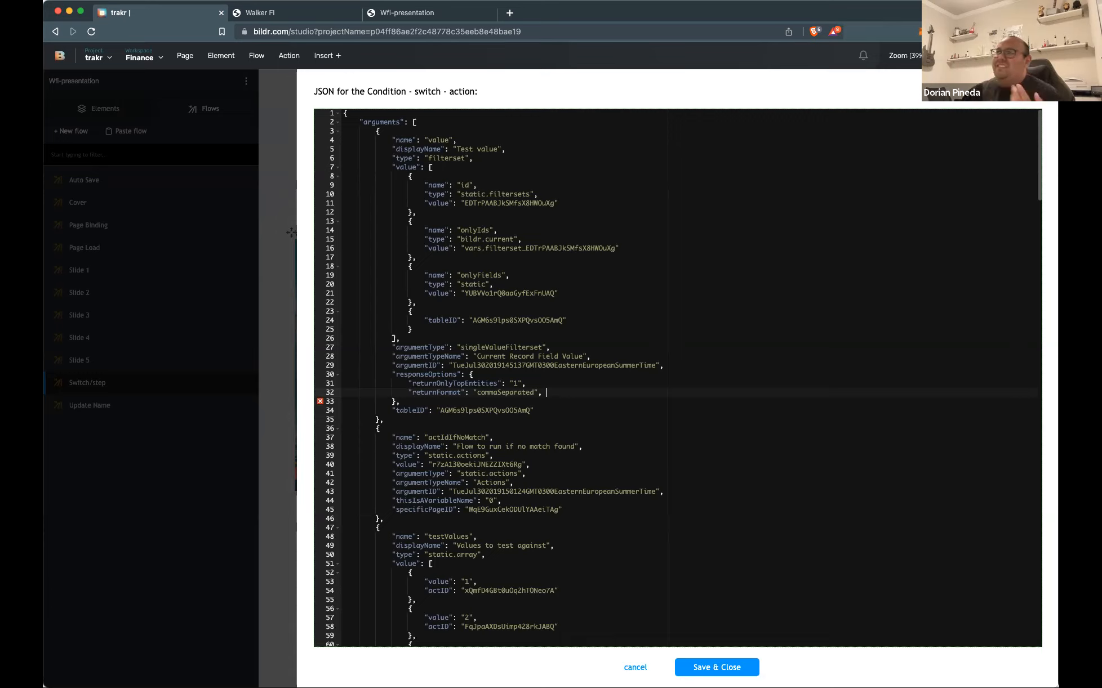
pyautogui.write('cach')
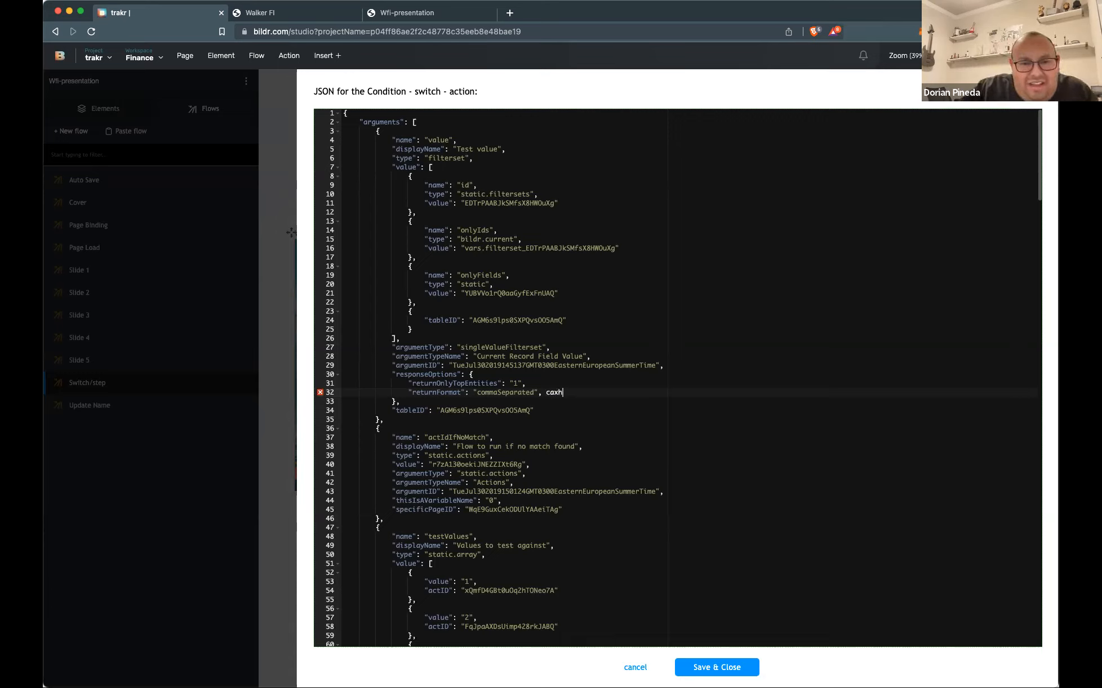
pyautogui.write('e')
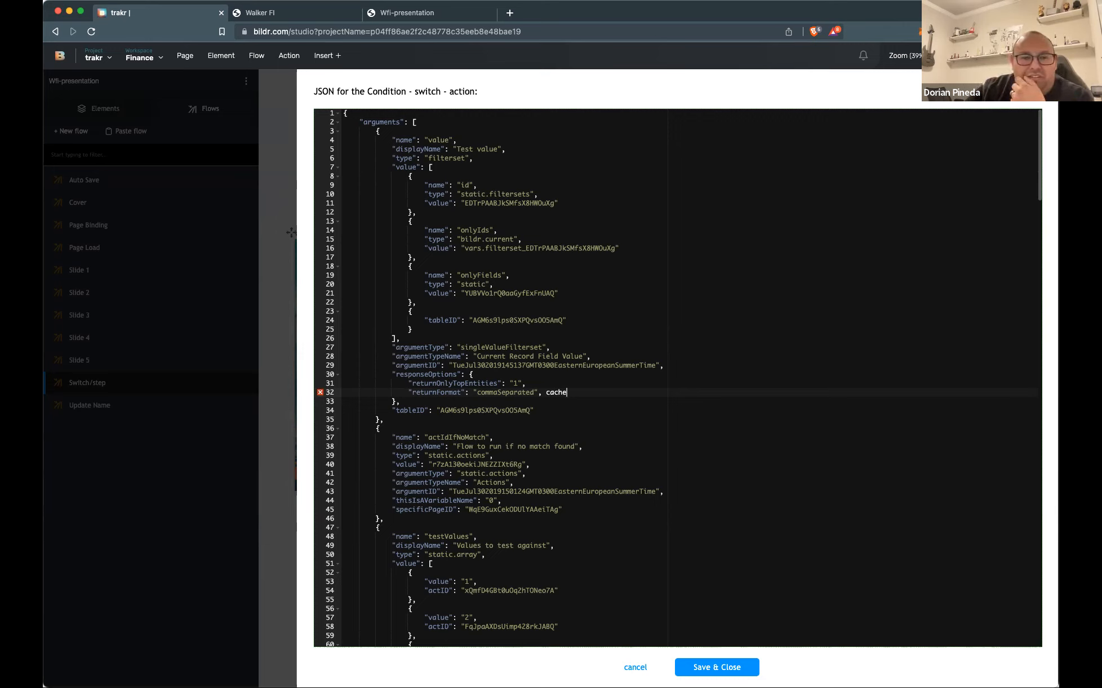
pyautogui.press('Left')
pyautogui.press('Left')
pyautogui.press('Left')
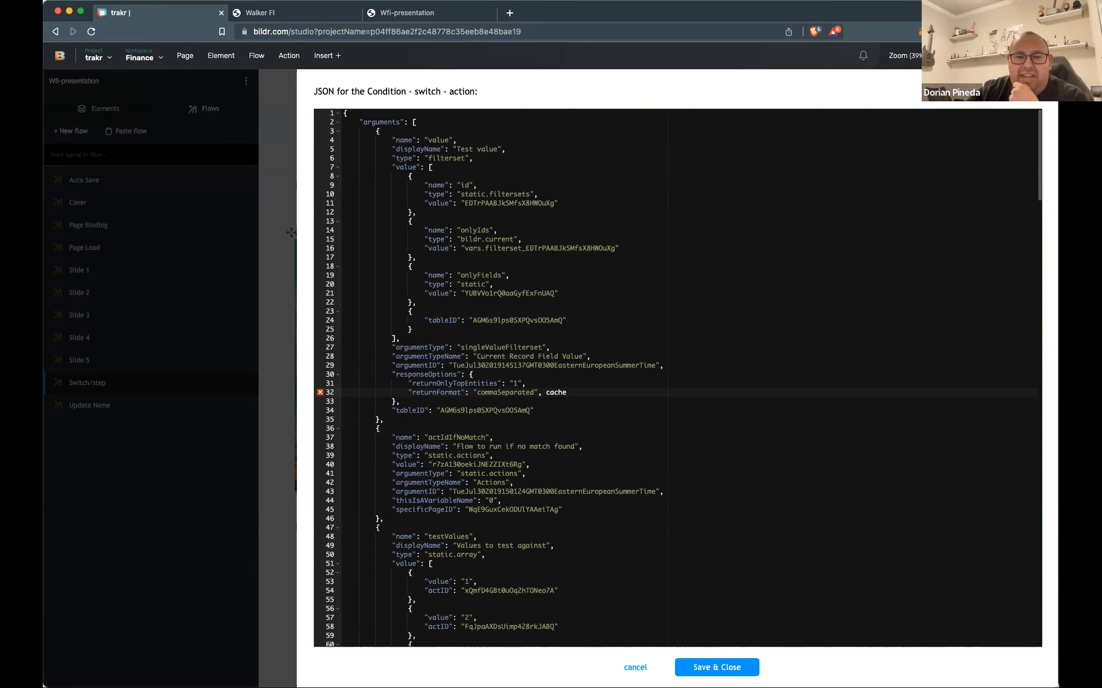
pyautogui.write('{')
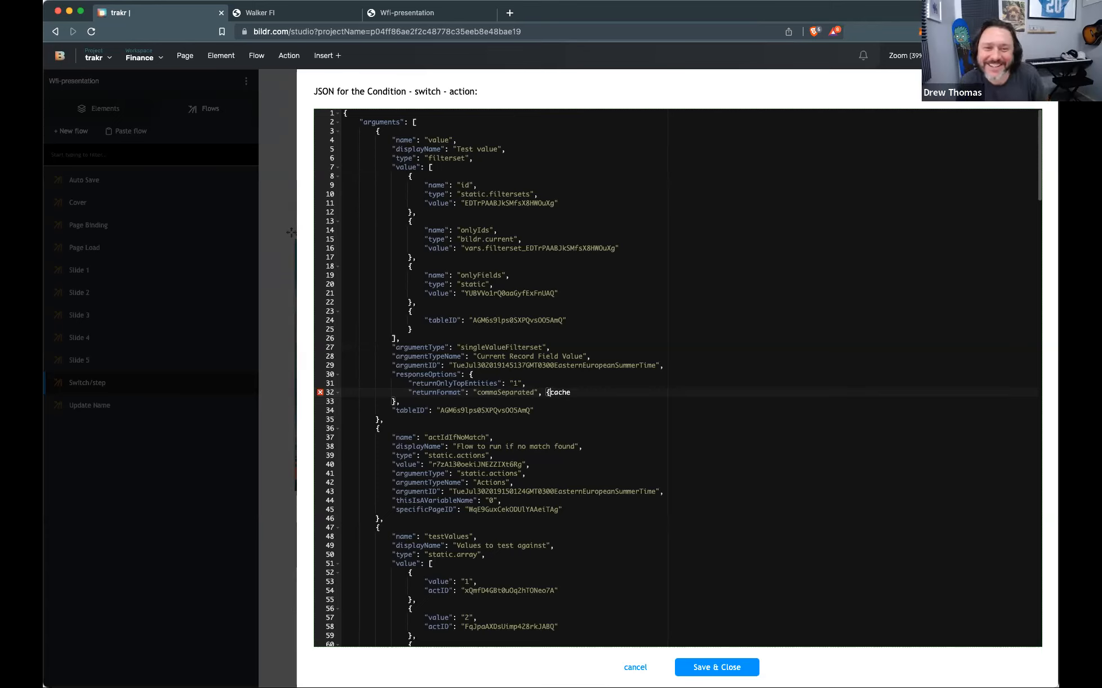
pyautogui.press('BackSpace')
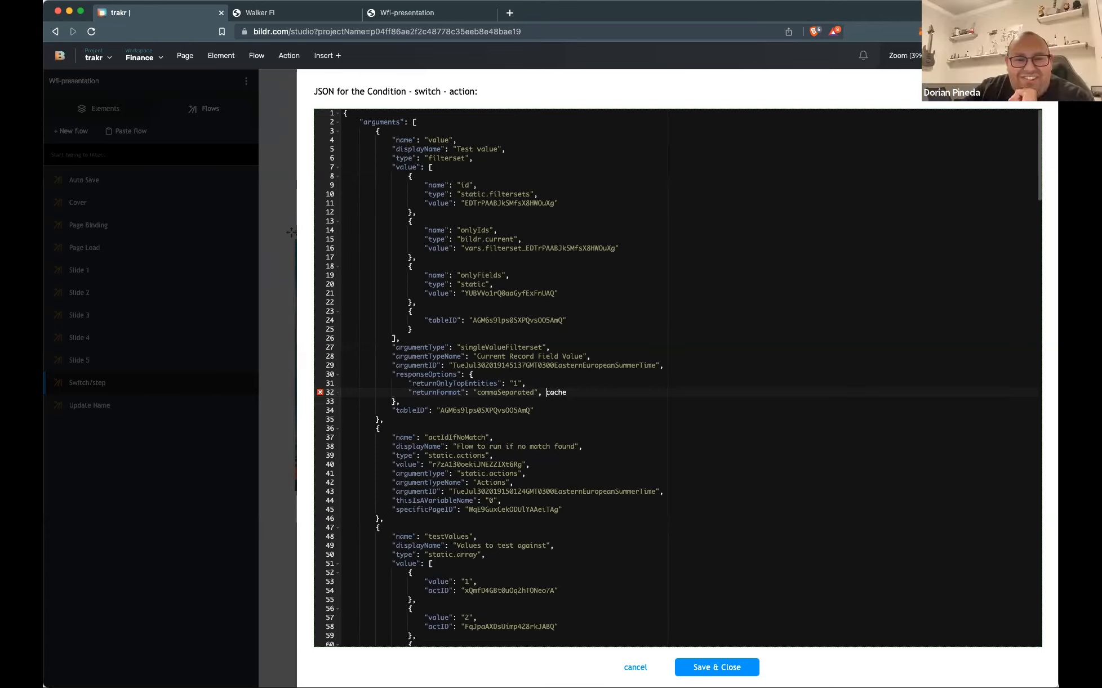
pyautogui.press('Return')
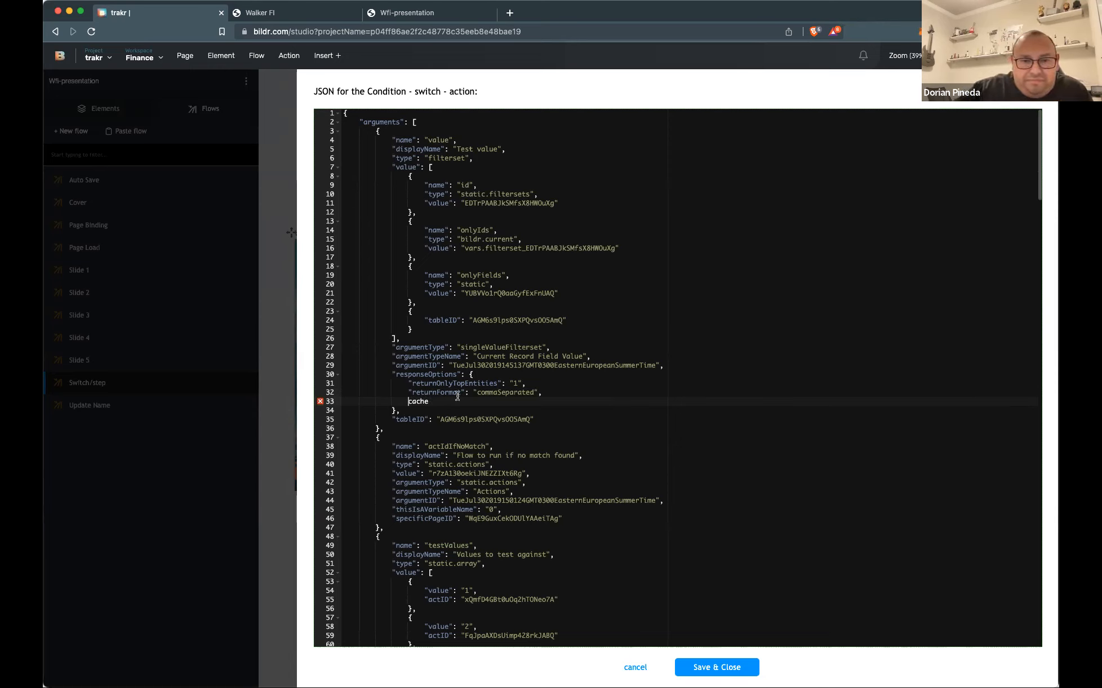
# Enclose the cache key in double quotes and follow it with a colon
pyautogui.write('"')
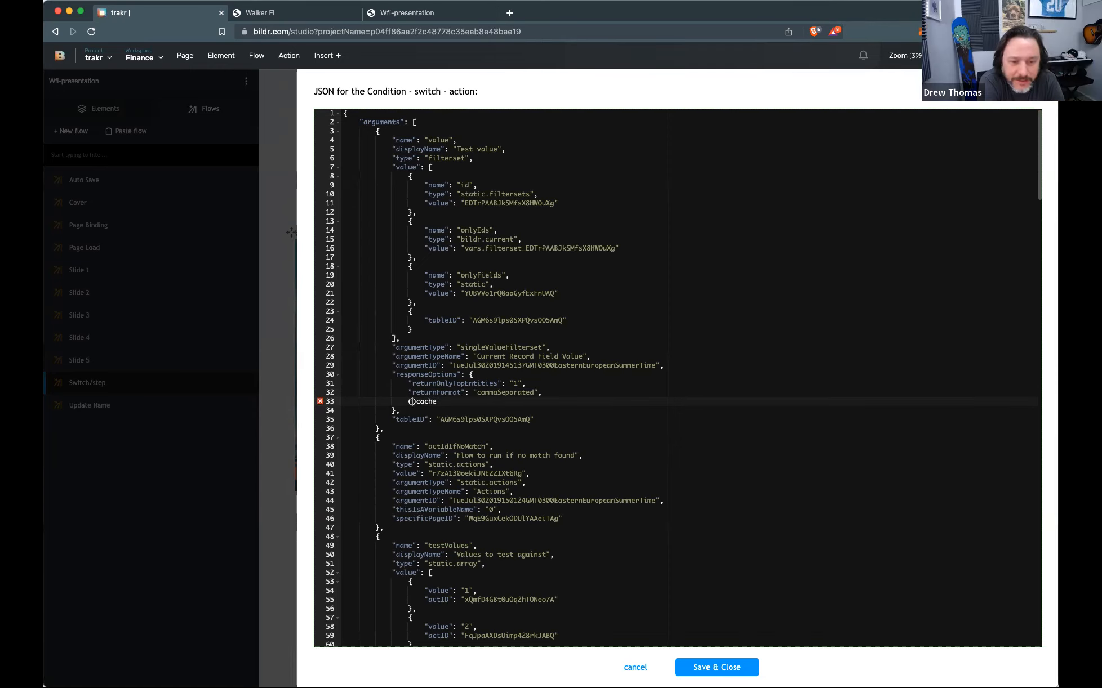
pyautogui.press('BackSpace')
pyautogui.press('BackSpace')
pyautogui.write('""')
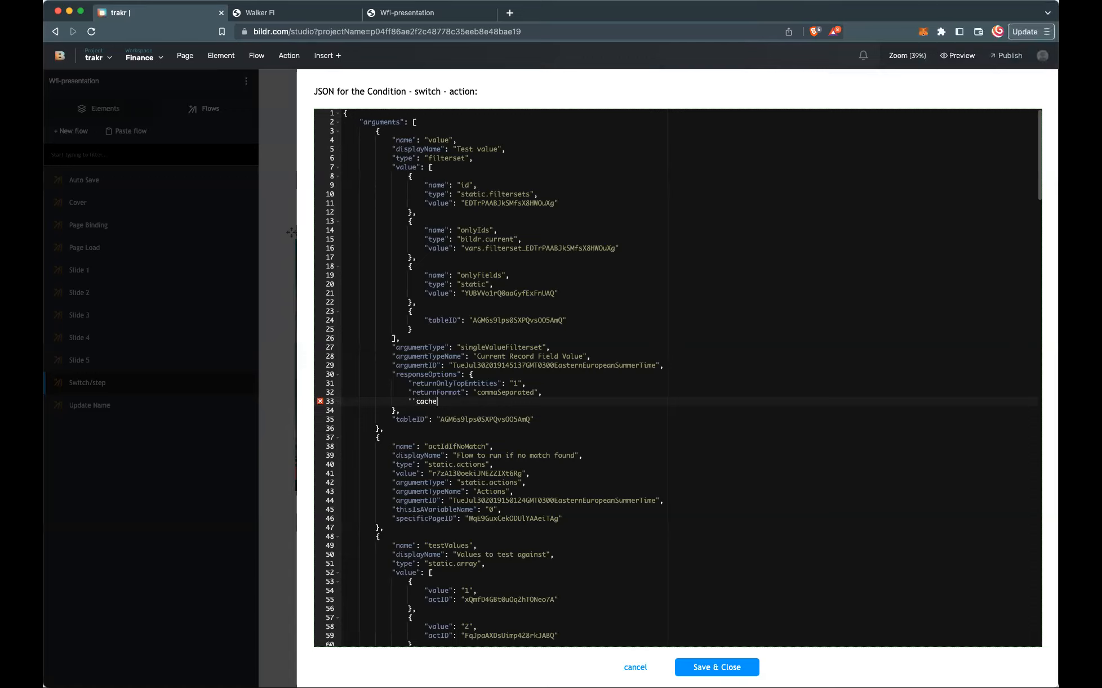
pyautogui.write('"')
pyautogui.press('BackSpace')
pyautogui.press('End')
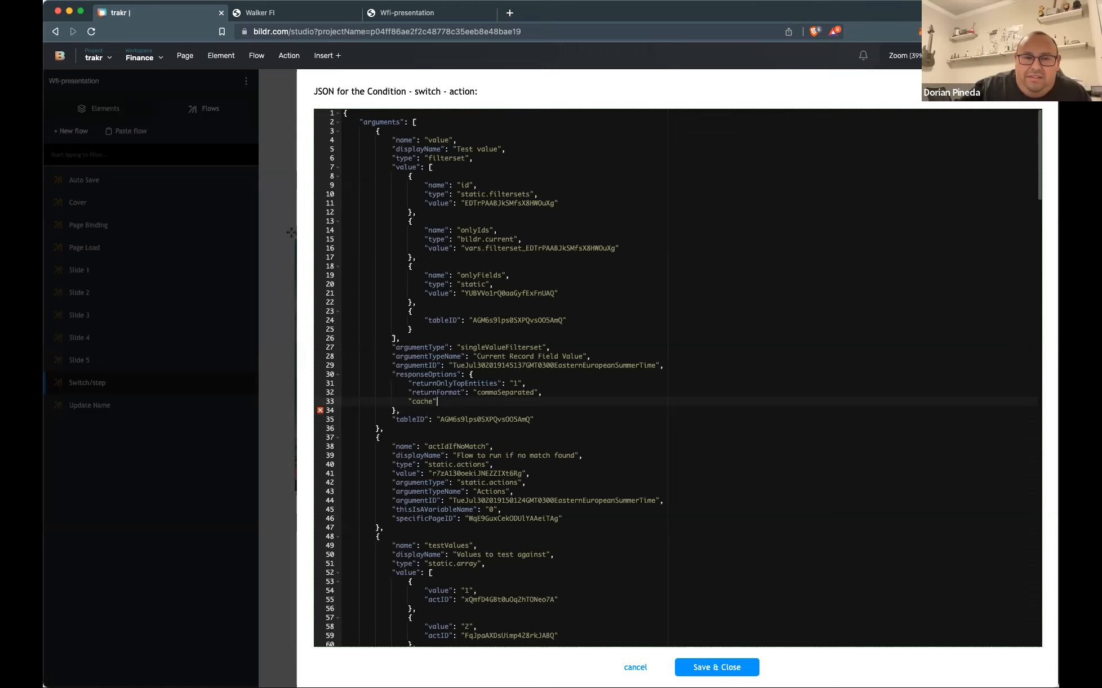
pyautogui.write(':')
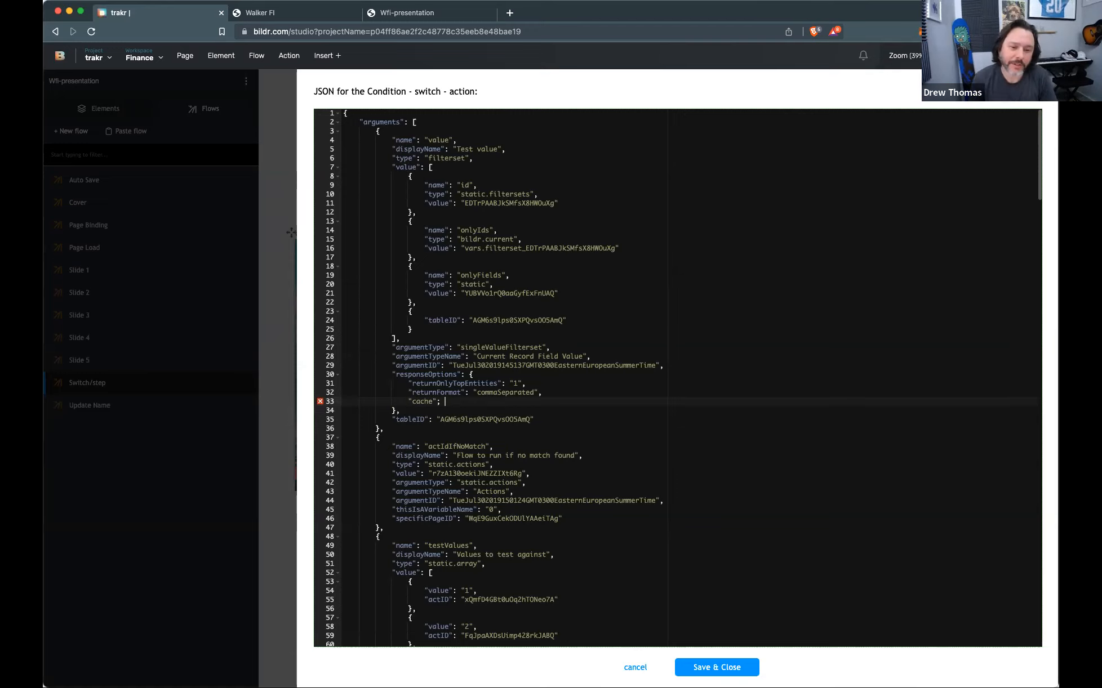
pyautogui.press('BackSpace')
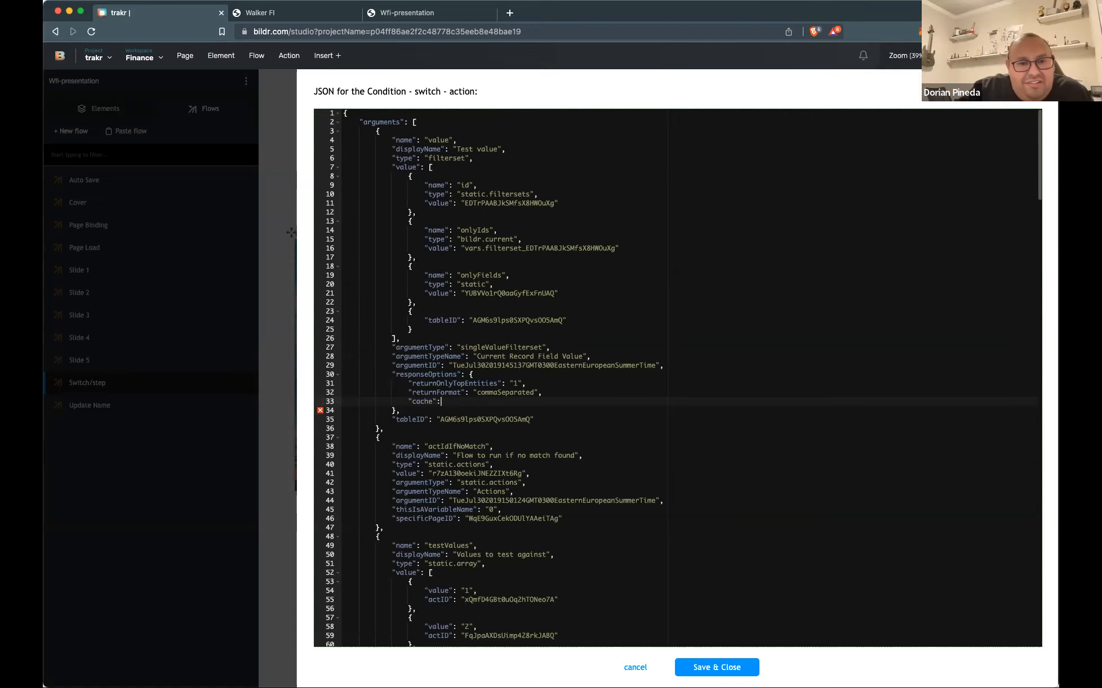
# Give the cache key the value "false" and save the switch action's JSON
pyautogui.write('":"')
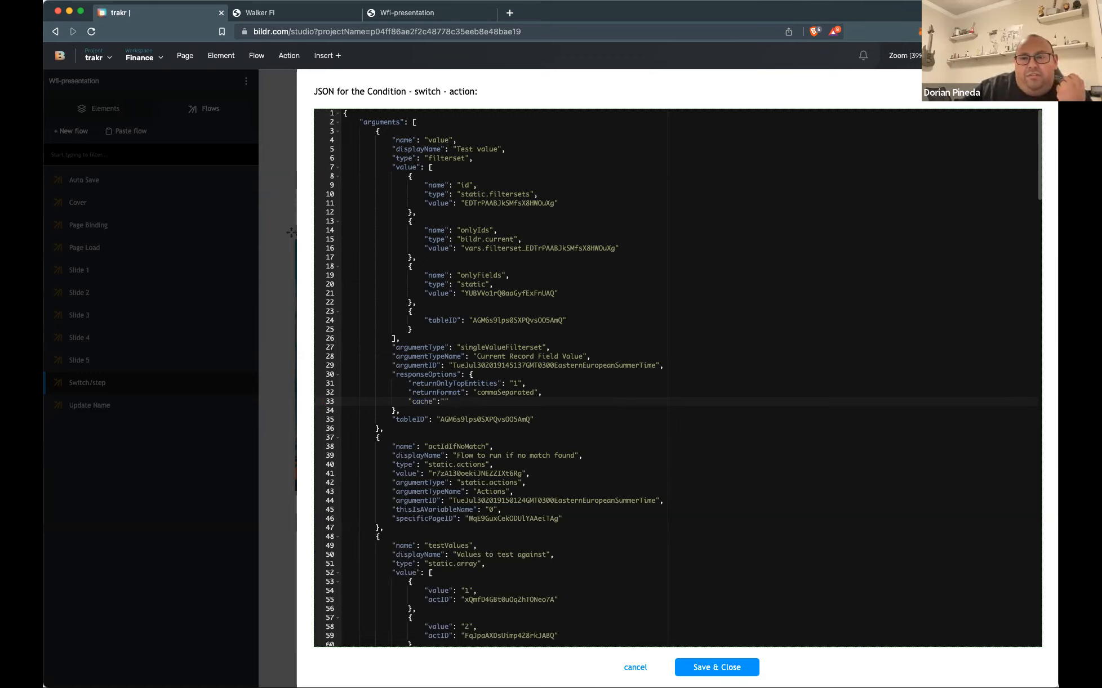
pyautogui.write('false')
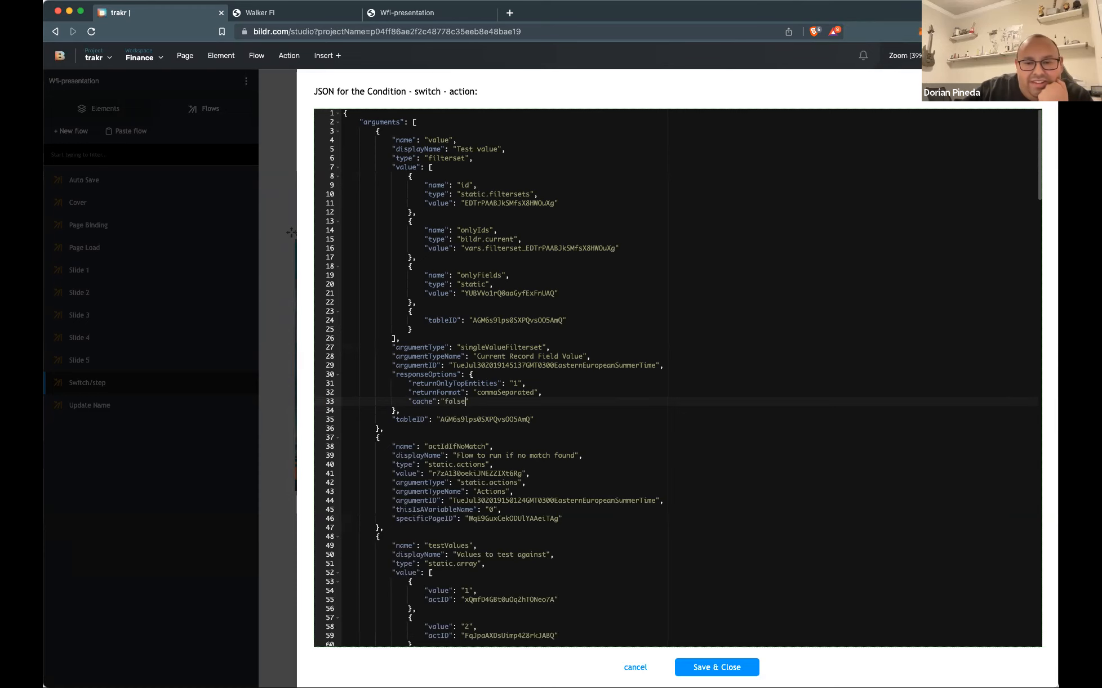
pyautogui.click(730, 668)
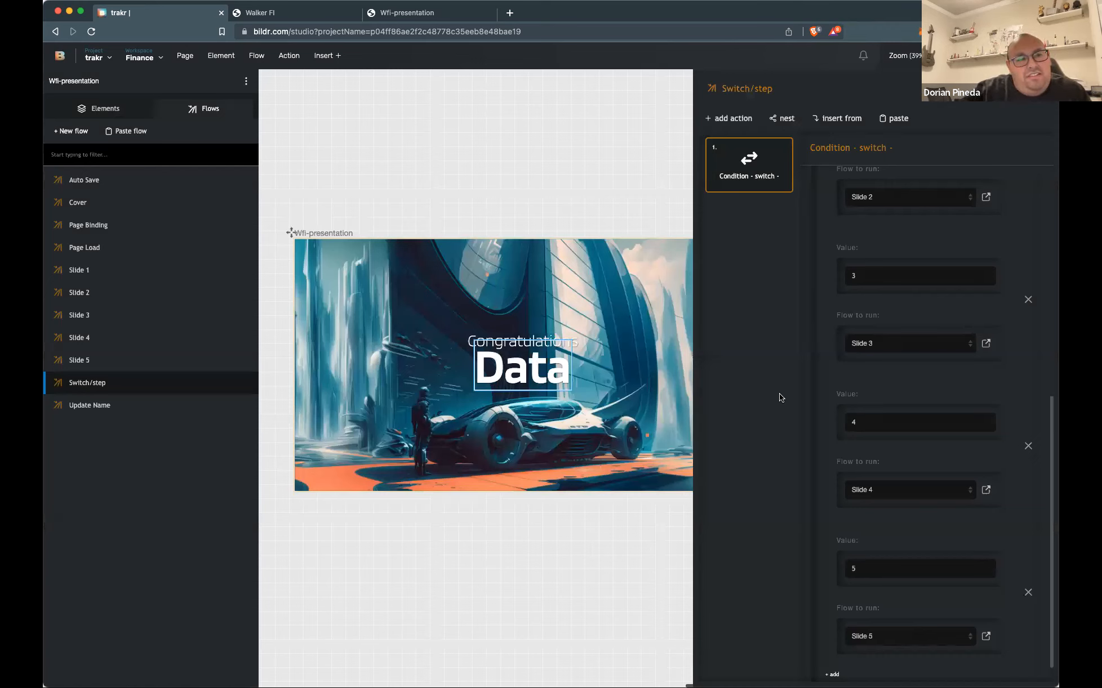
# In the Page Binding flow, make the flow timer run the Switch/step flow with its interval type set to Seconds
pyautogui.click(538, 345)
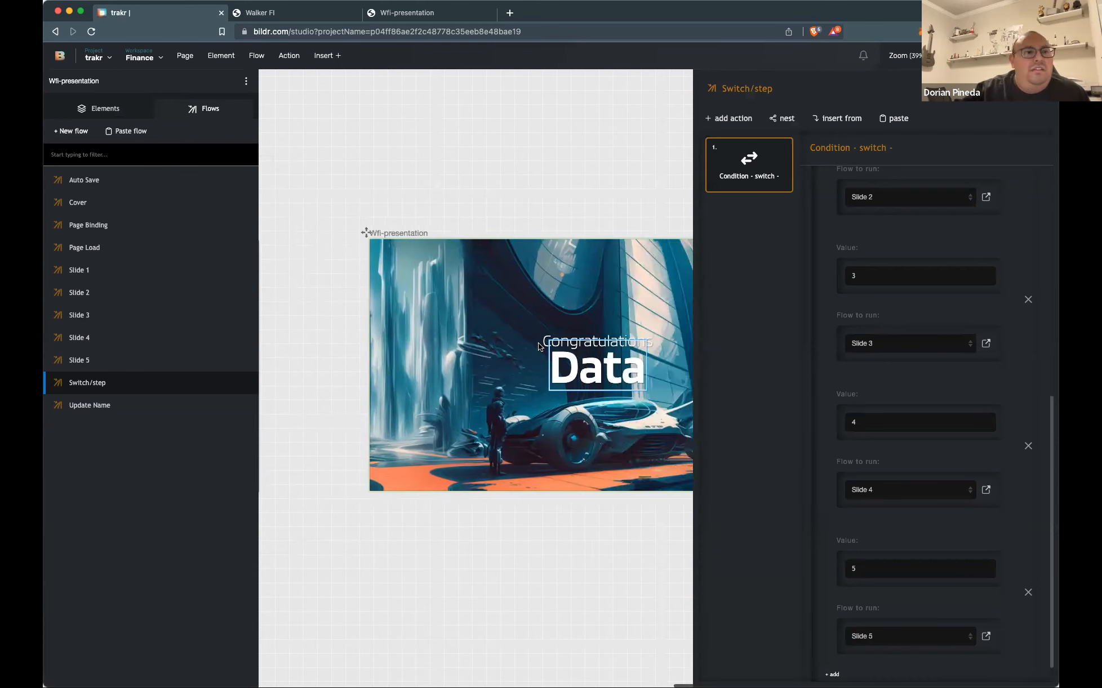
pyautogui.click(90, 225)
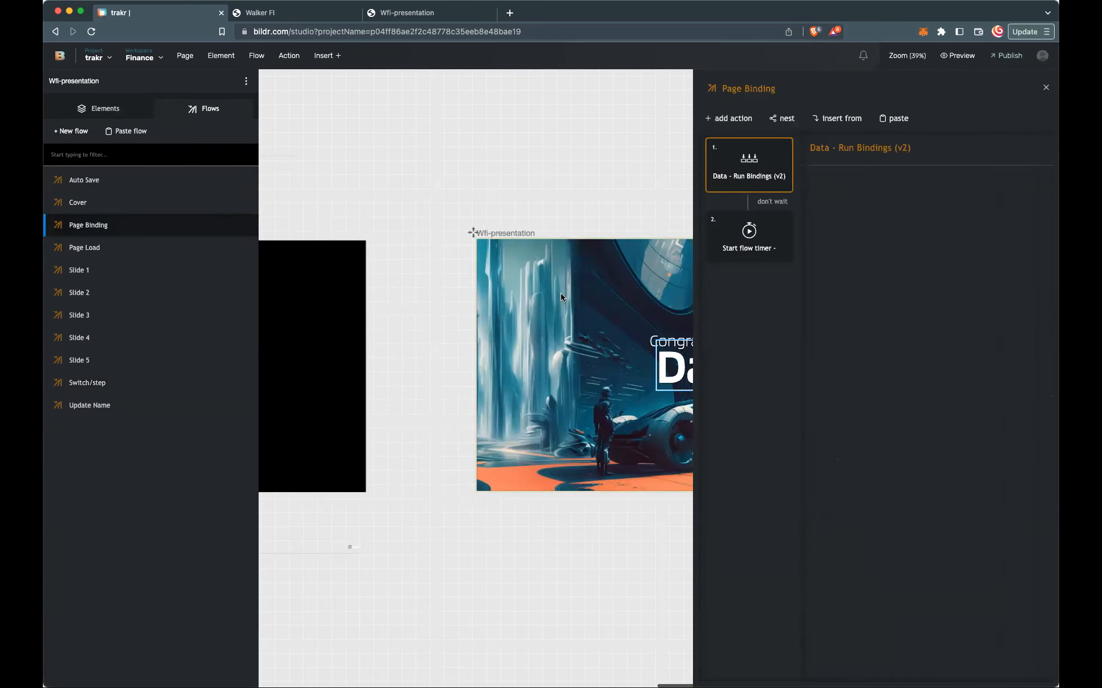
pyautogui.click(735, 249)
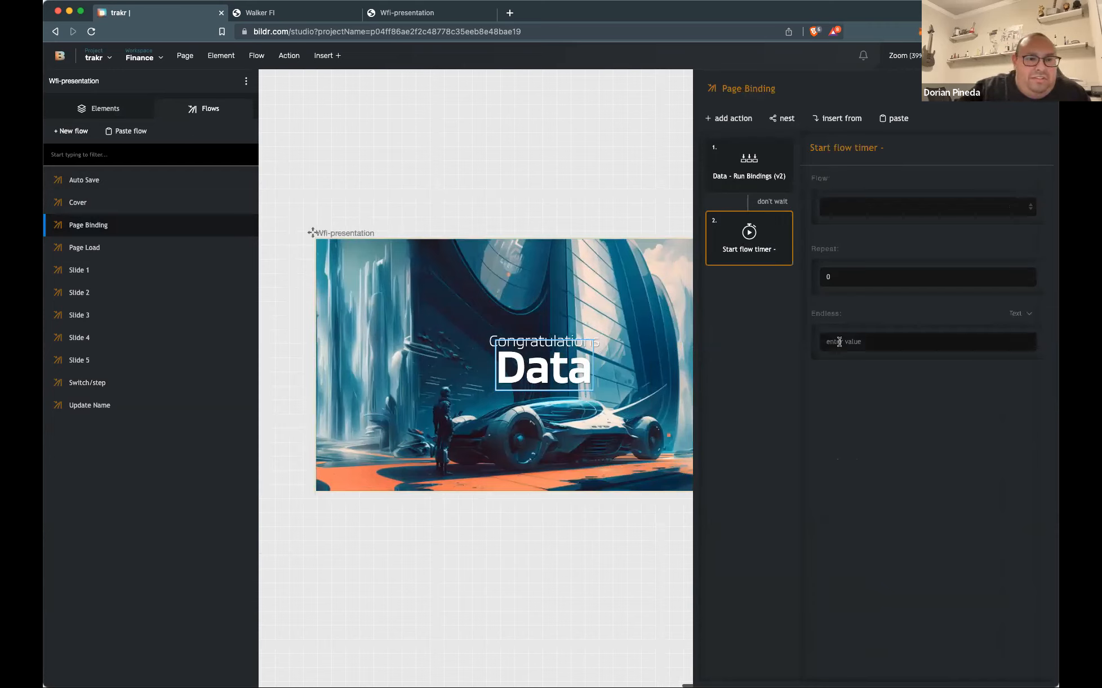
pyautogui.click(859, 213)
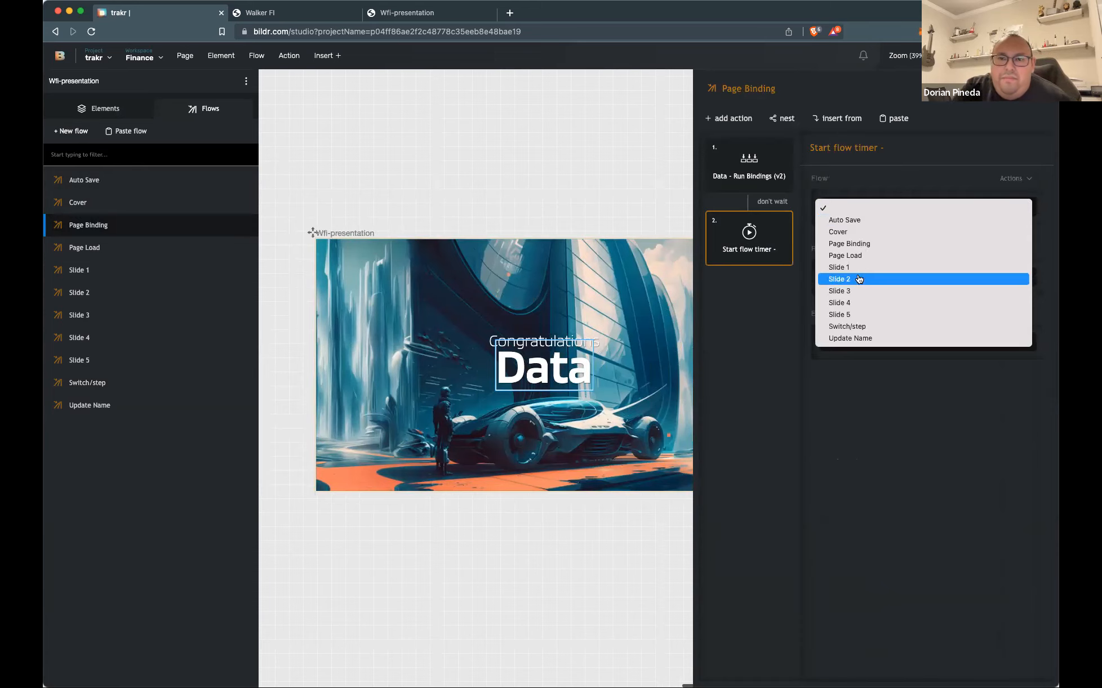
pyautogui.click(871, 330)
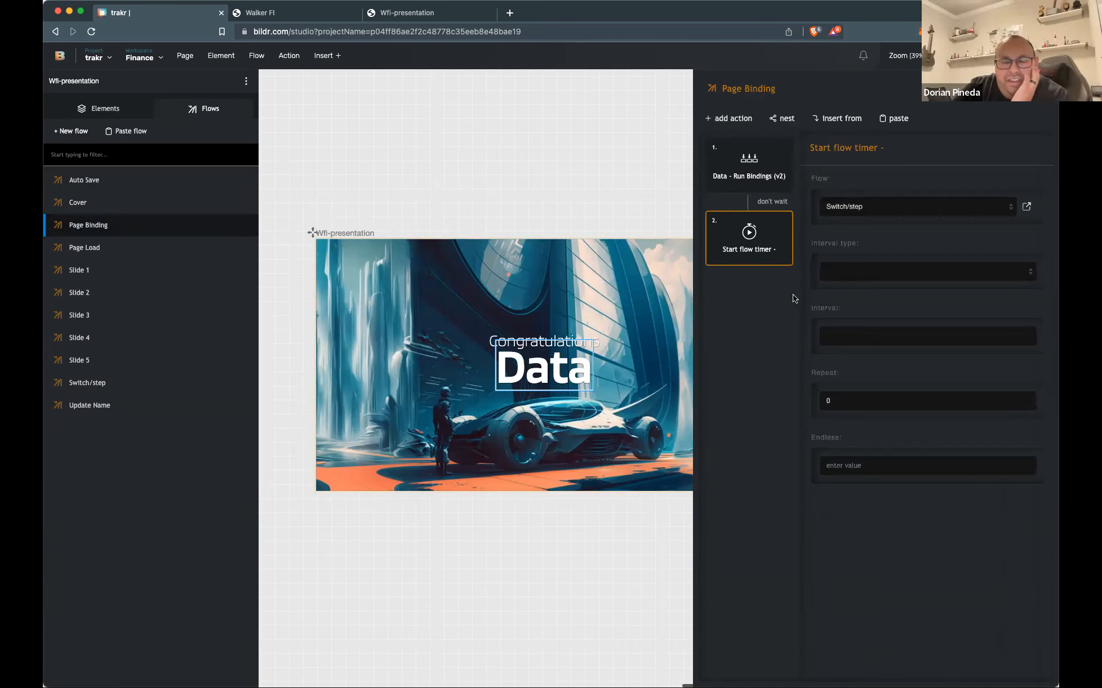
pyautogui.click(843, 276)
pyautogui.click(843, 282)
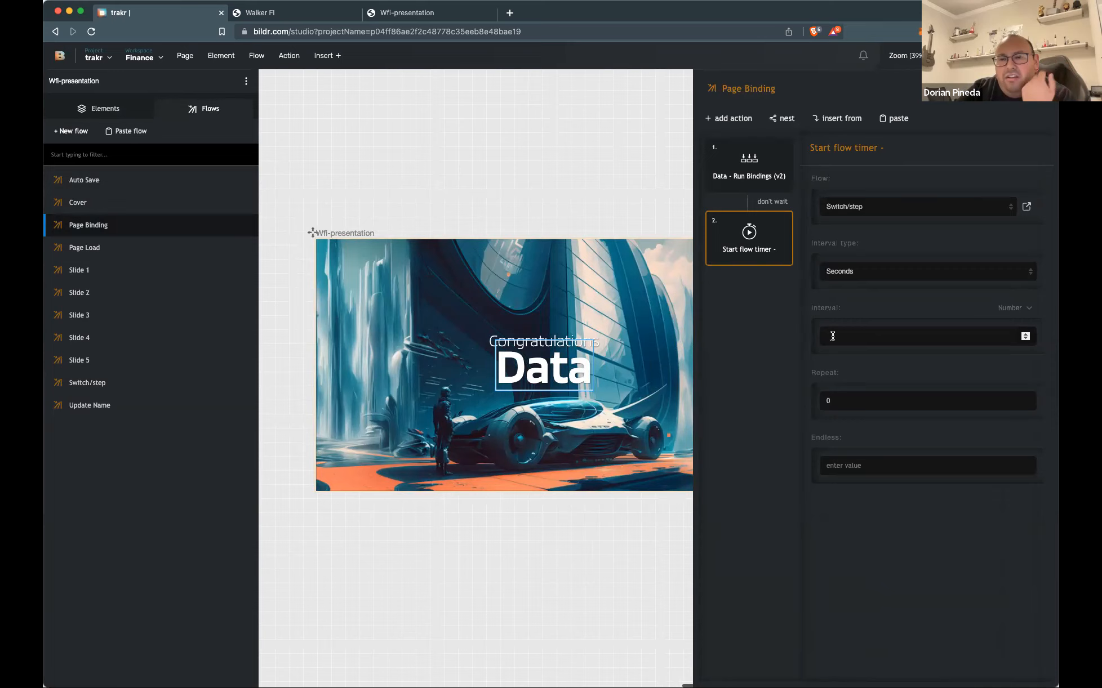
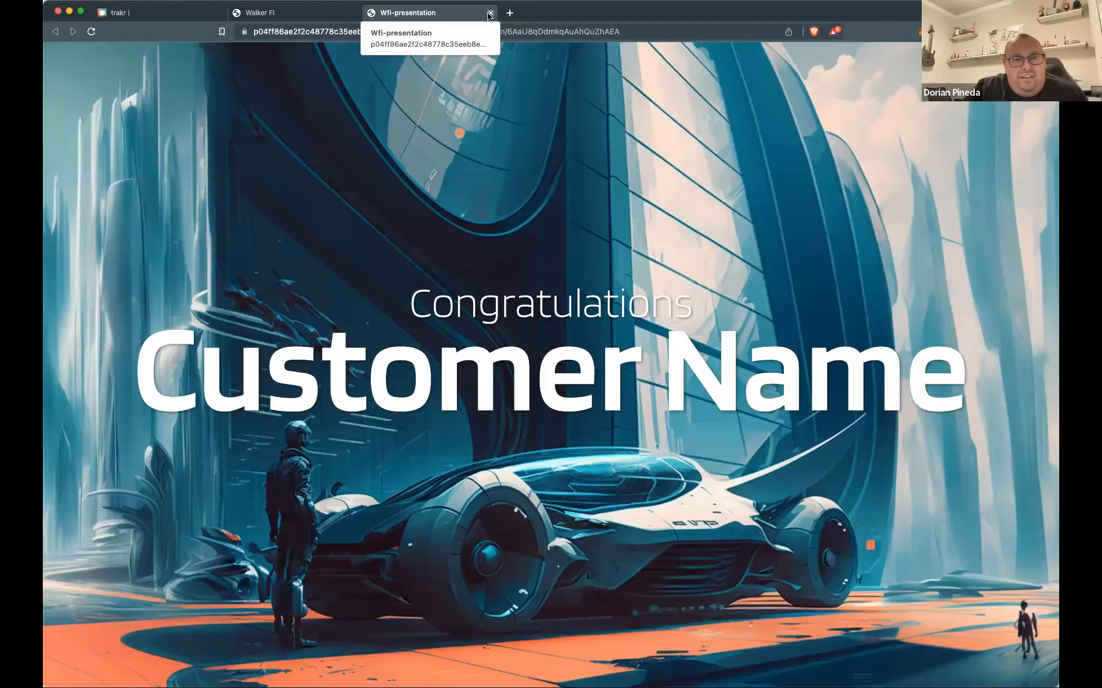
# Close the old presentation page, save Test as the customer name in Walker FI, and open its presentation
pyautogui.press('super+w')
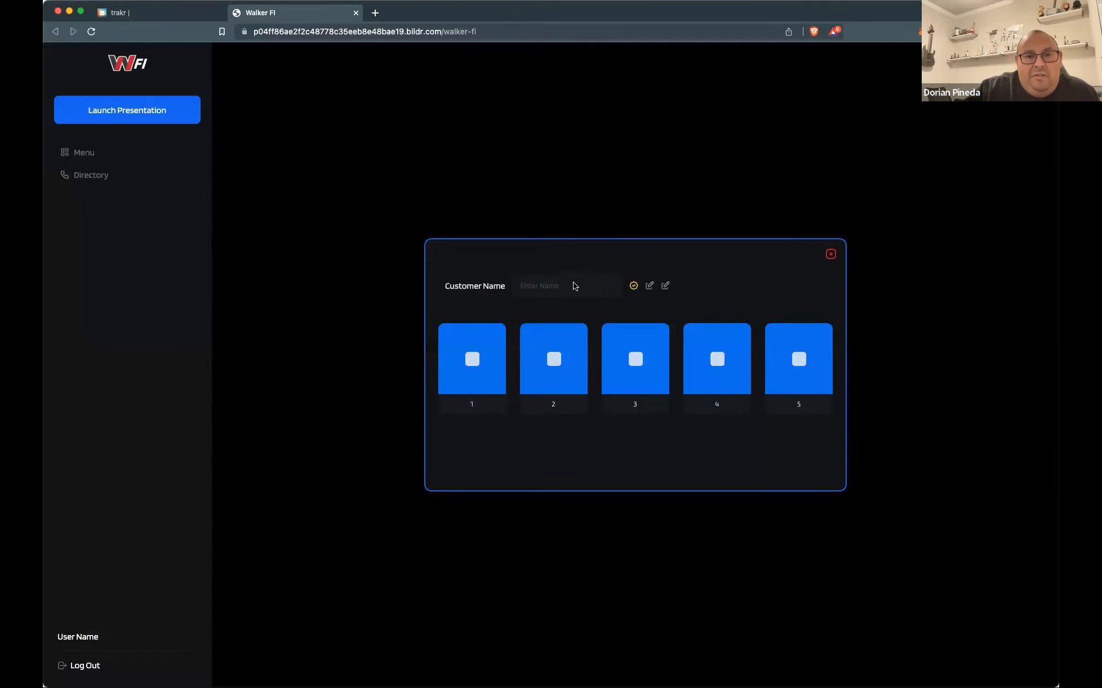
pyautogui.click(648, 287)
pyautogui.click(587, 285)
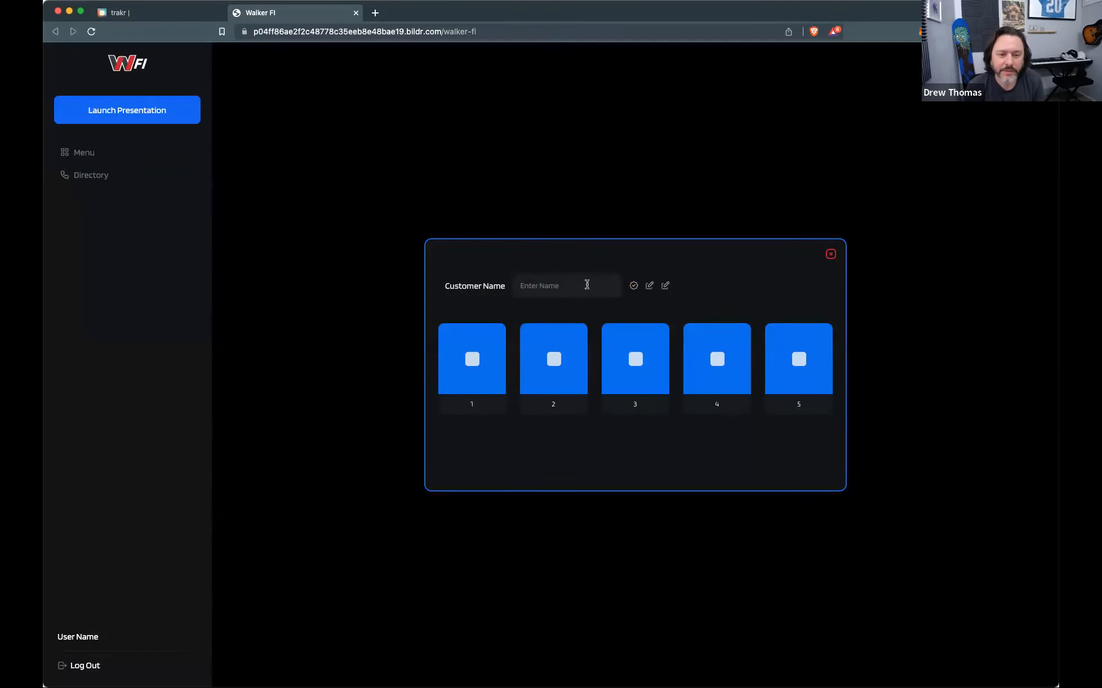
pyautogui.write('Test')
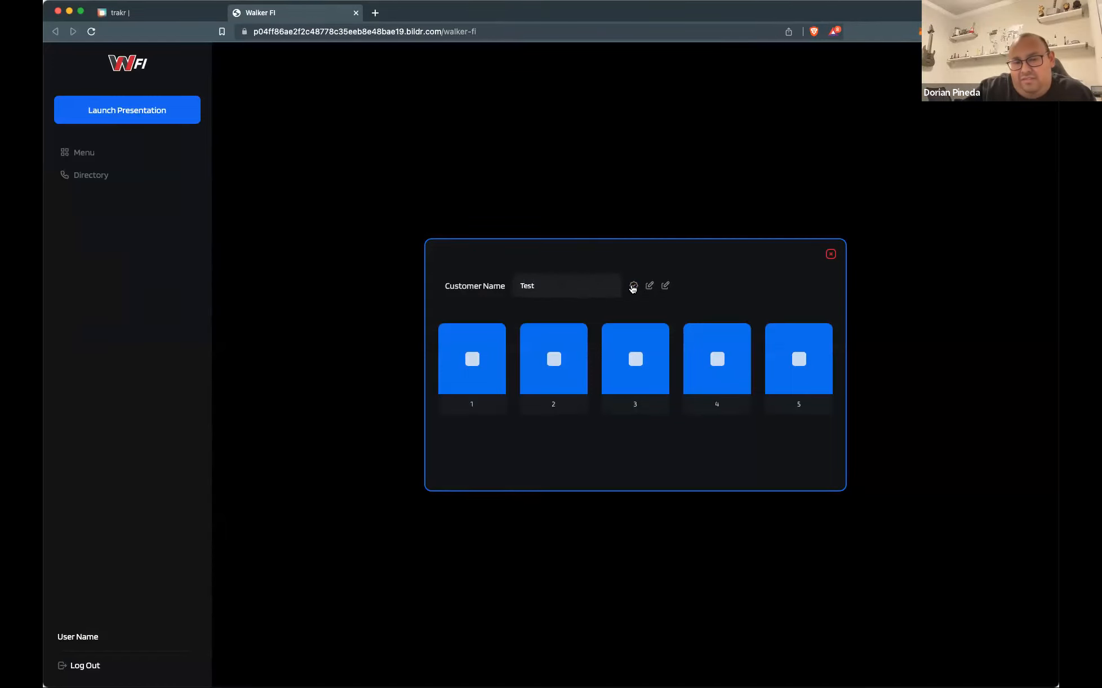
pyautogui.click(632, 288)
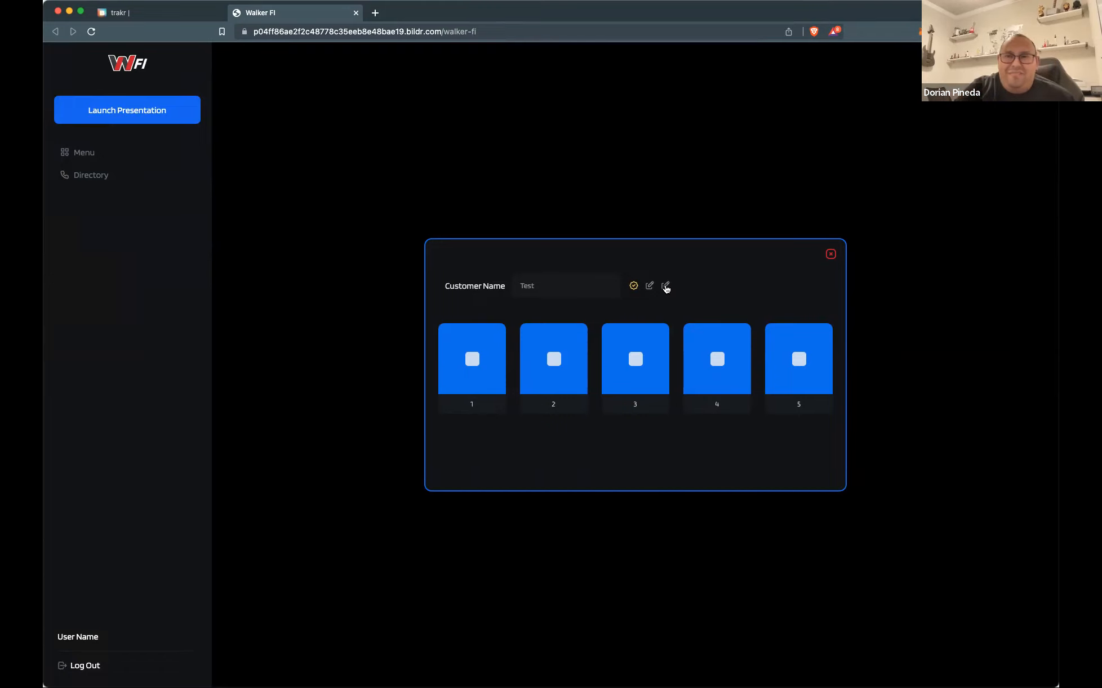
pyautogui.click(665, 286)
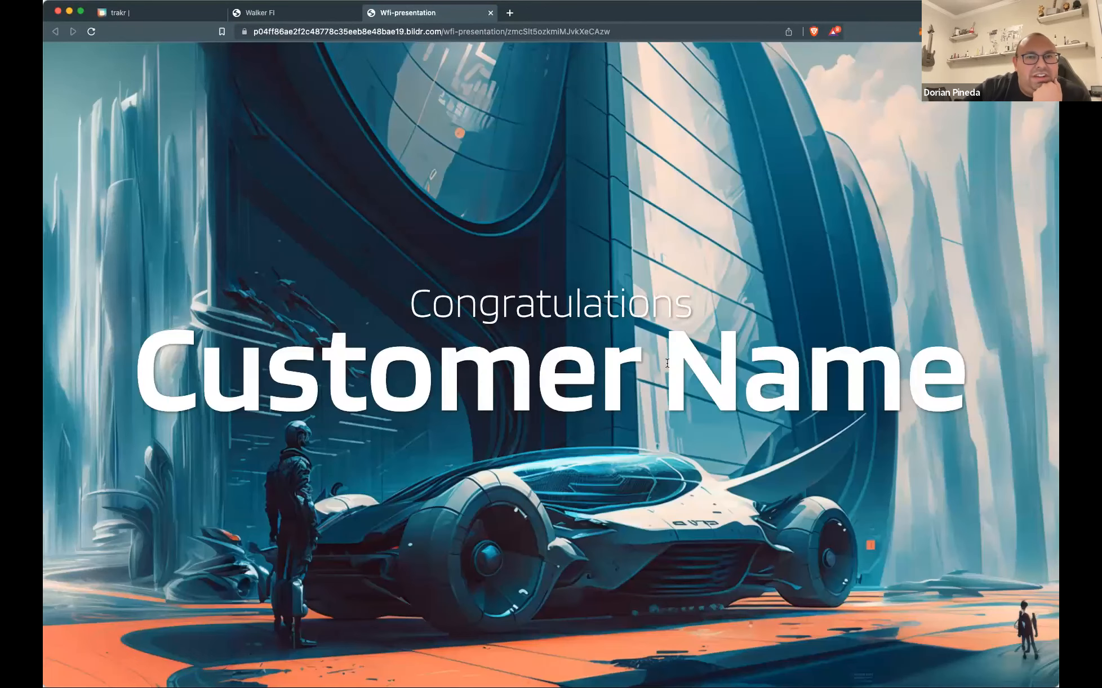
# Compare the Walker FI page, the presentation and the timer settings, then select the record ID in the presentation's address
pyautogui.click(310, 14)
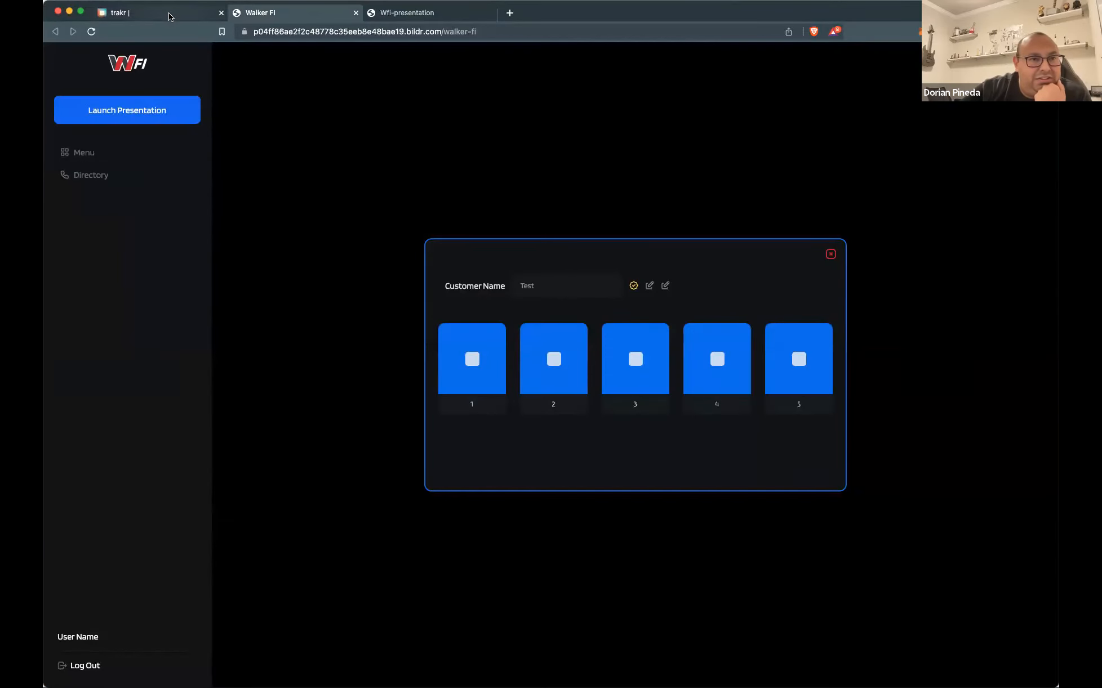
pyautogui.click(390, 13)
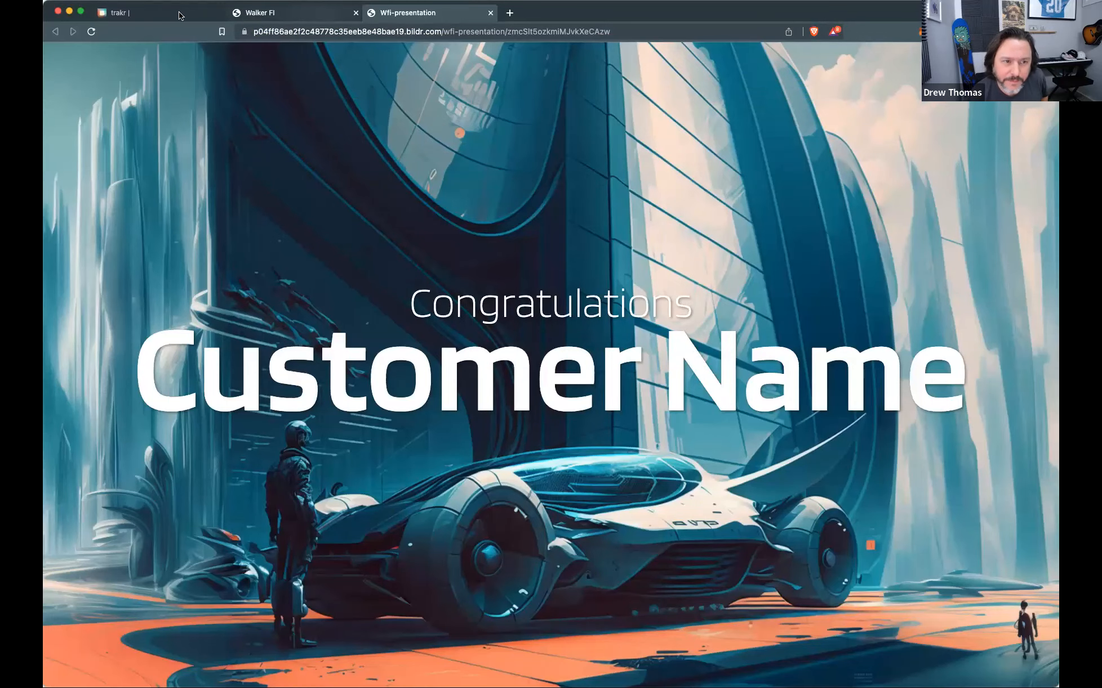
pyautogui.click(178, 12)
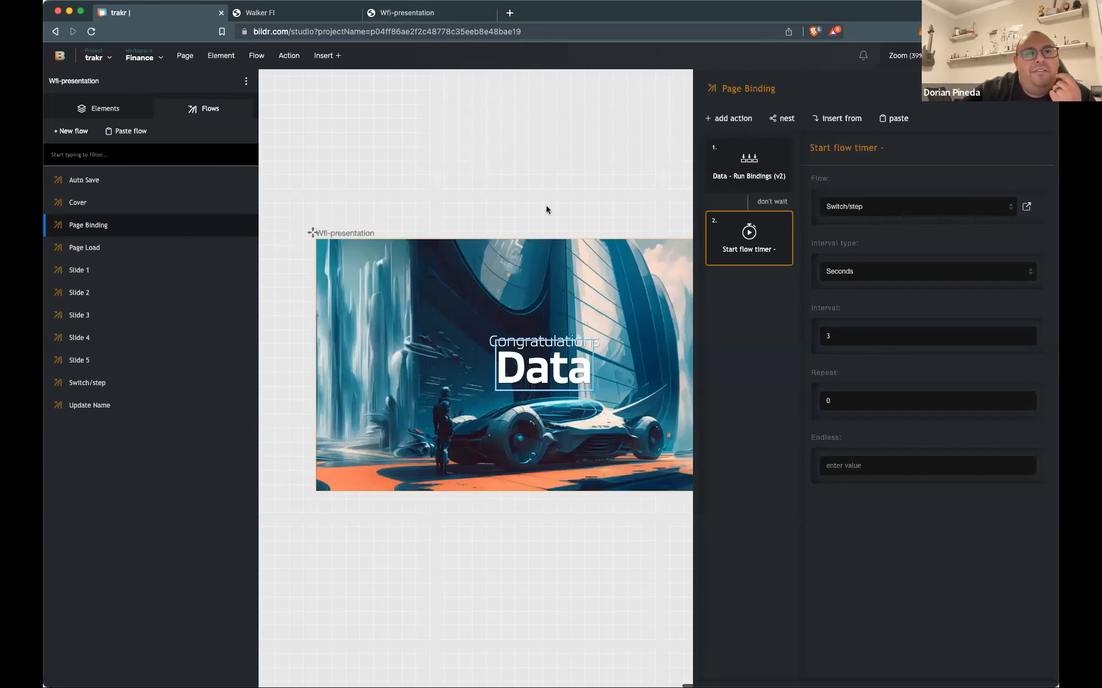
pyautogui.click(454, 20)
pyautogui.moveTo(609, 33); pyautogui.dragTo(507, 33)
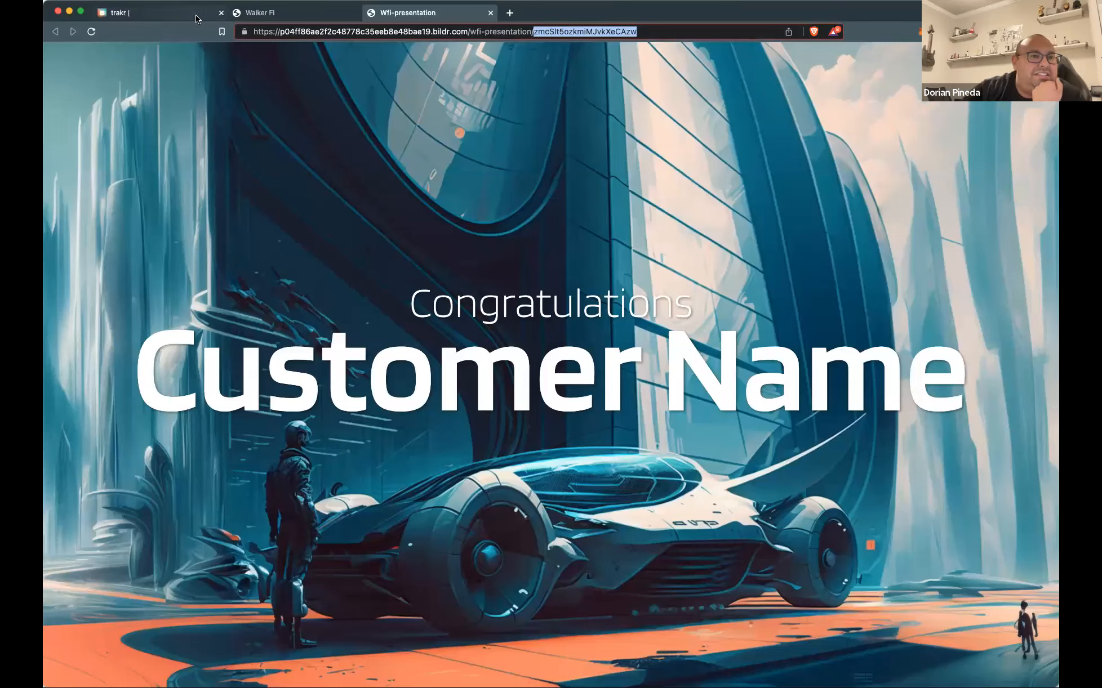
# Switch to the trakr editor and examine the Name and step values of the records in the Slide Show collection
pyautogui.click(119, 13)
pyautogui.click(110, 59)
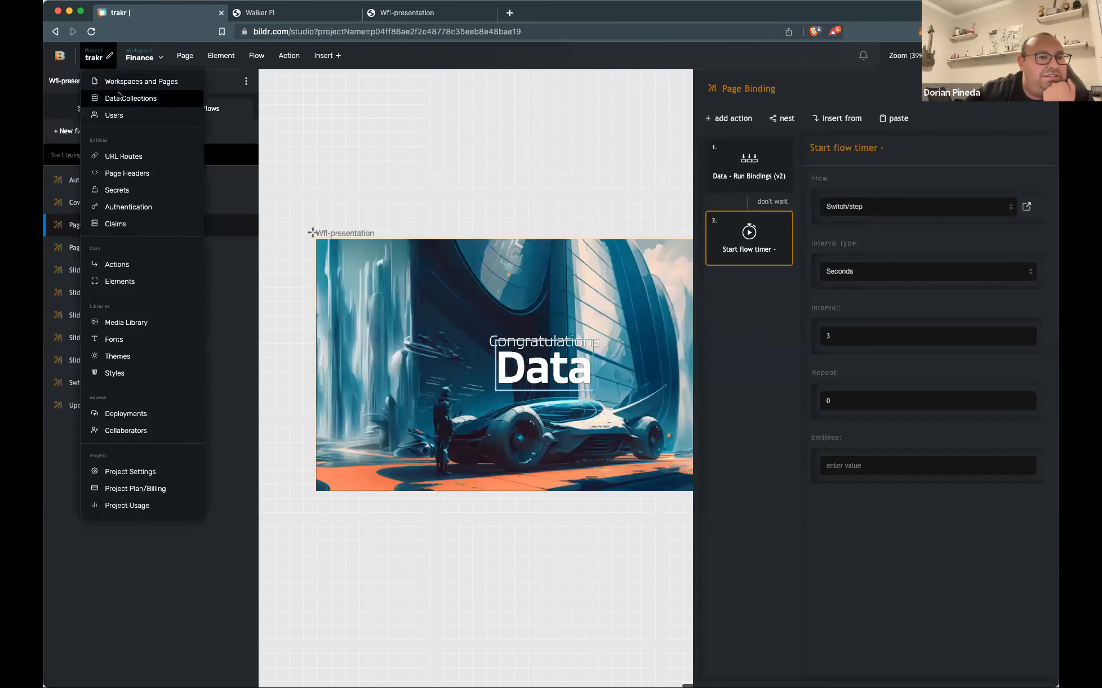
pyautogui.click(119, 96)
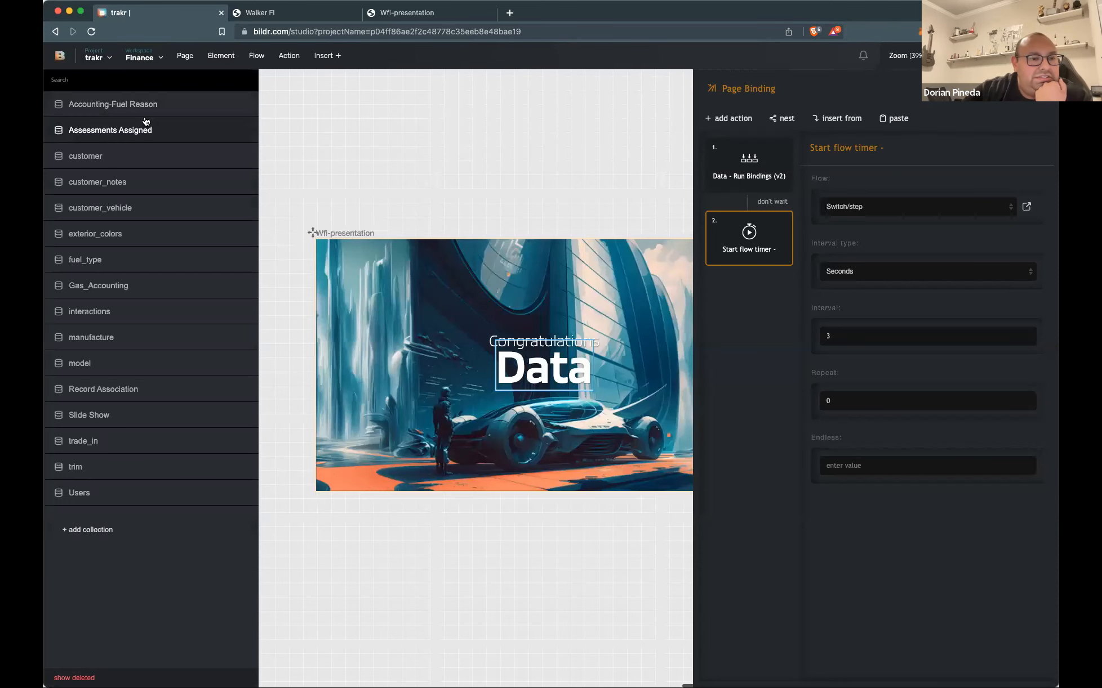
pyautogui.click(134, 414)
pyautogui.hscroll(3, 403, 271)
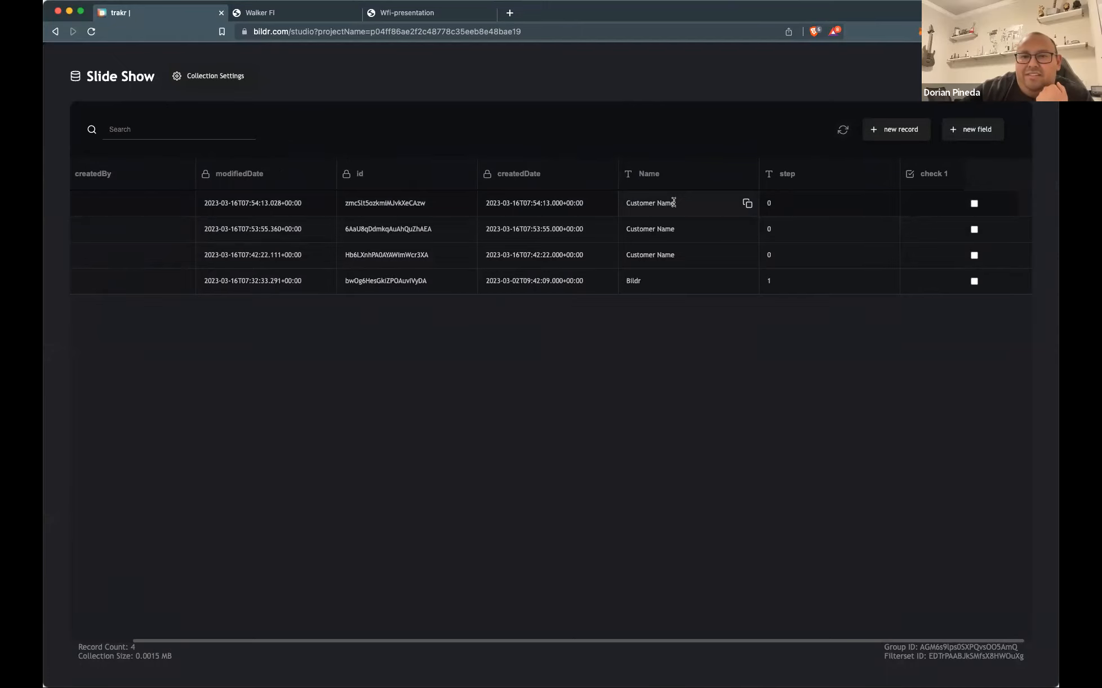
pyautogui.hscroll(-1, 673, 201)
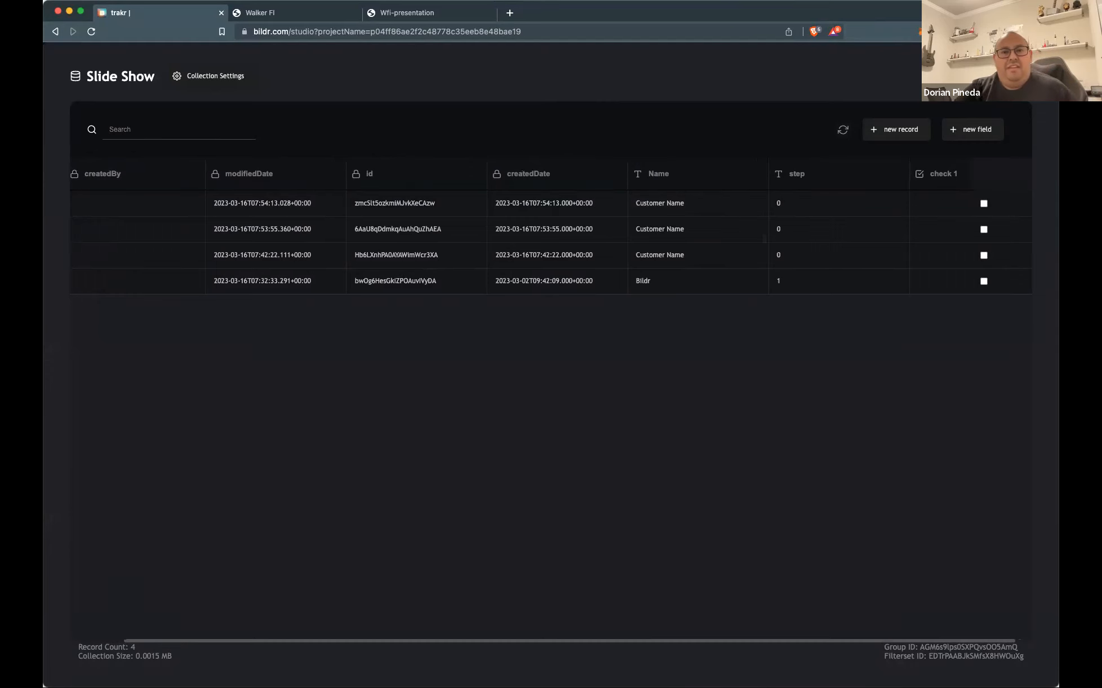
pyautogui.press('Escape')
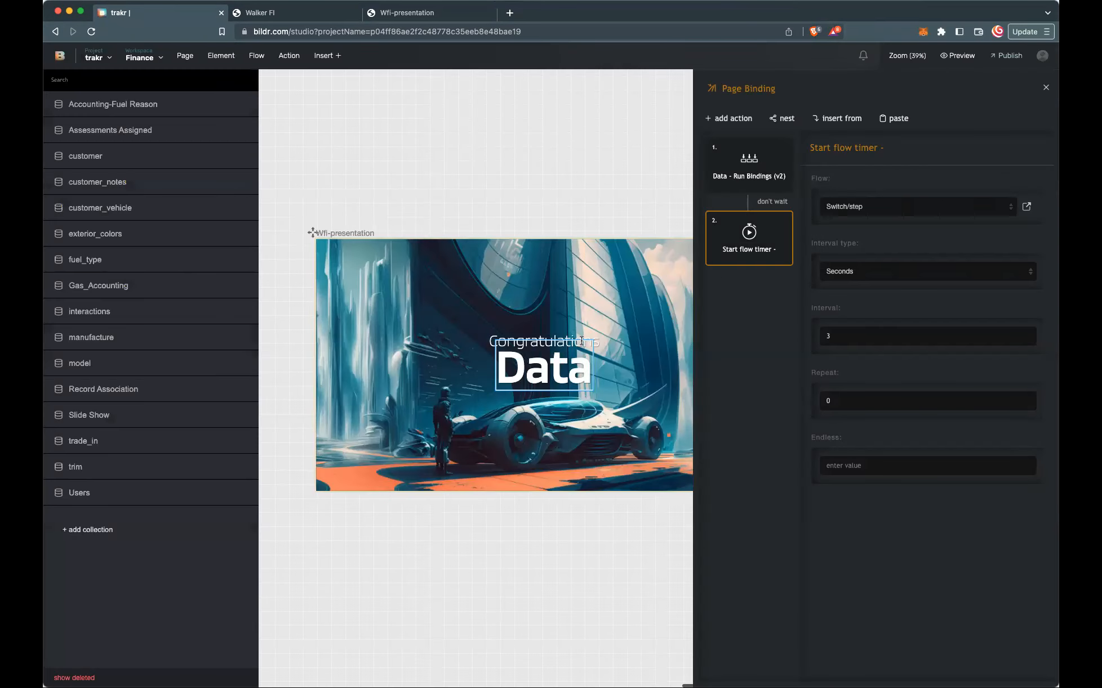
# On the Walker FI page, open the click flow of the unsaved icon beside the customer name field
pyautogui.hscroll(-10, 573, 312)
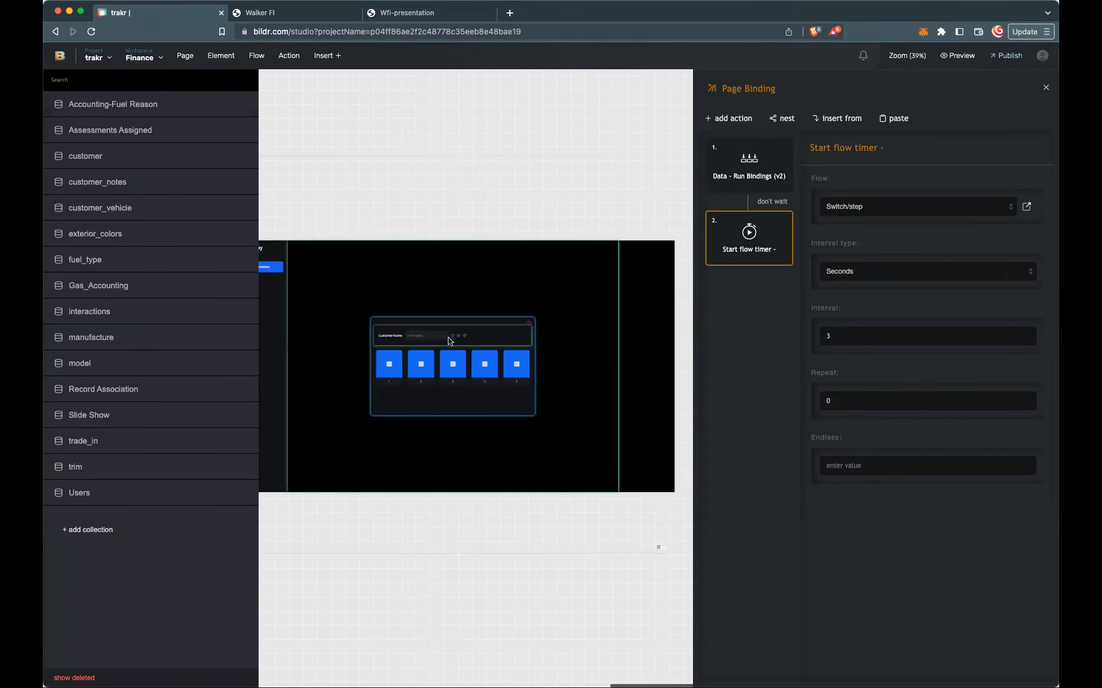
pyautogui.click(459, 337)
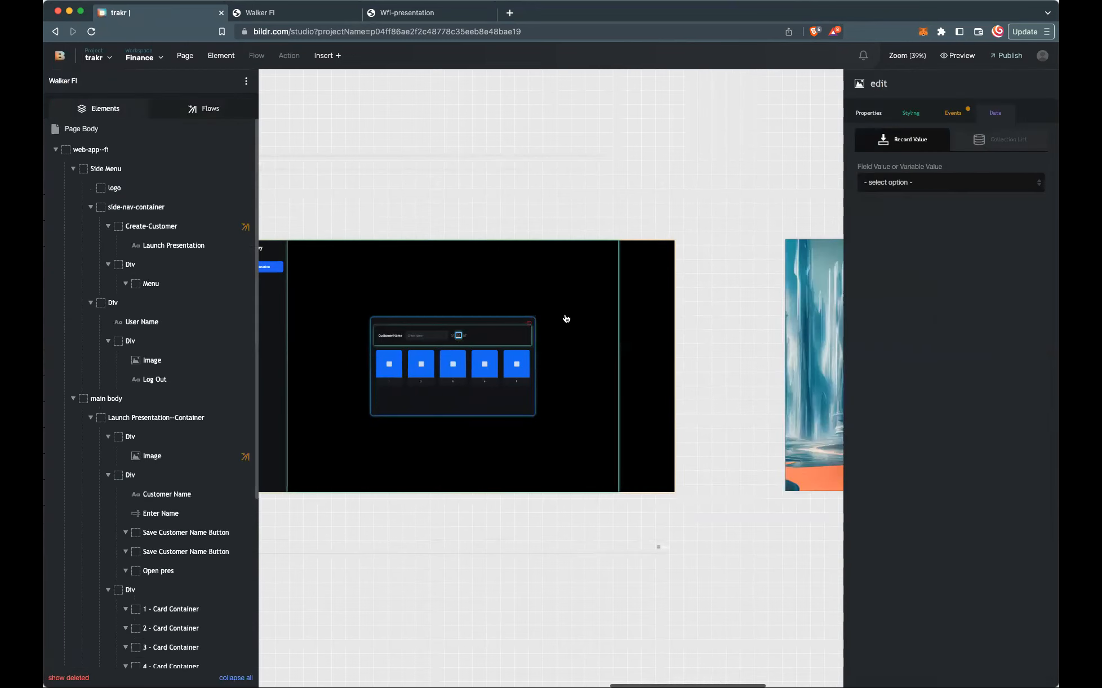
pyautogui.click(462, 336)
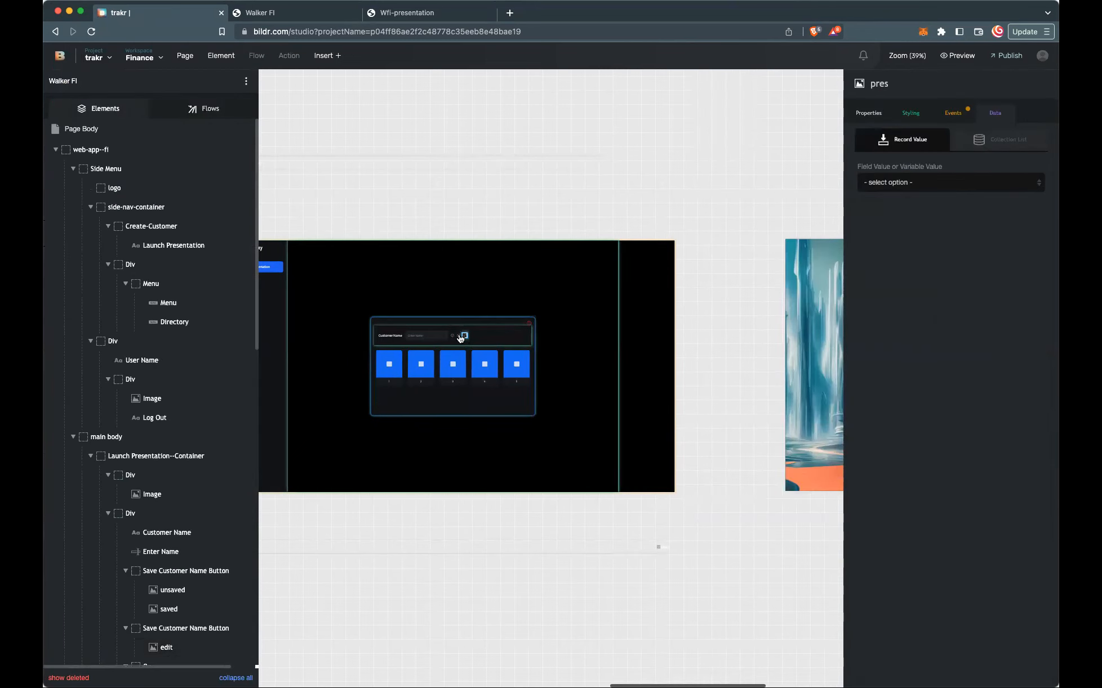
pyautogui.click(454, 337)
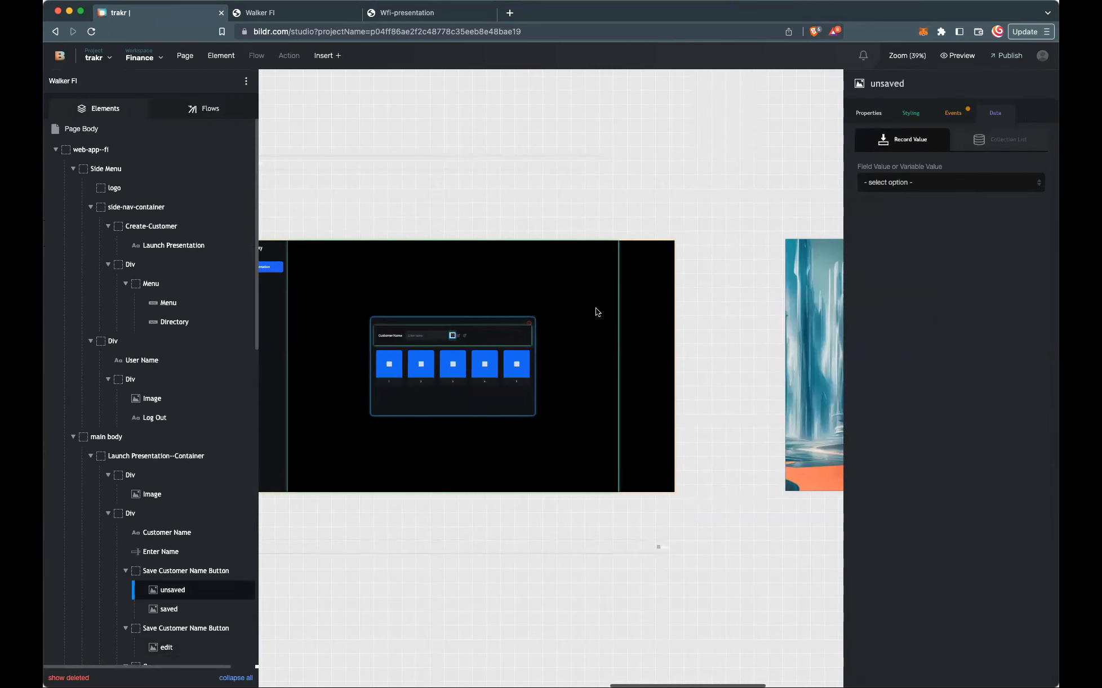
pyautogui.click(954, 110)
pyautogui.click(1041, 173)
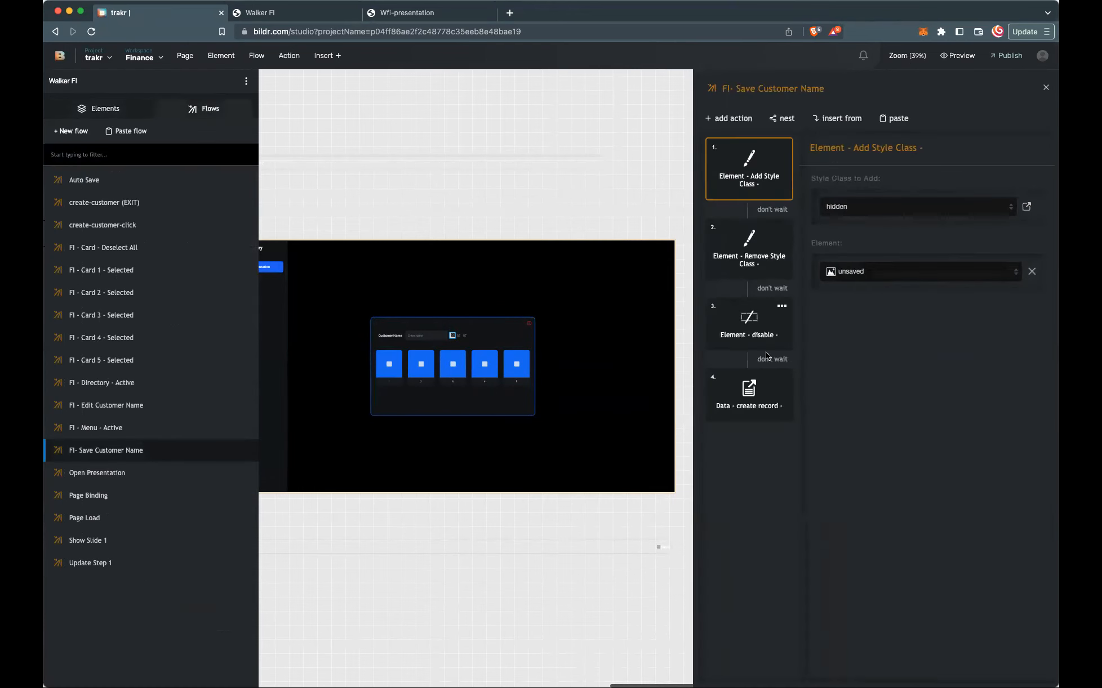
# In the flow's create record action, take the Name field's value from the Enter Name element and close the flow
pyautogui.click(749, 394)
pyautogui.scroll(-2, 893, 422)
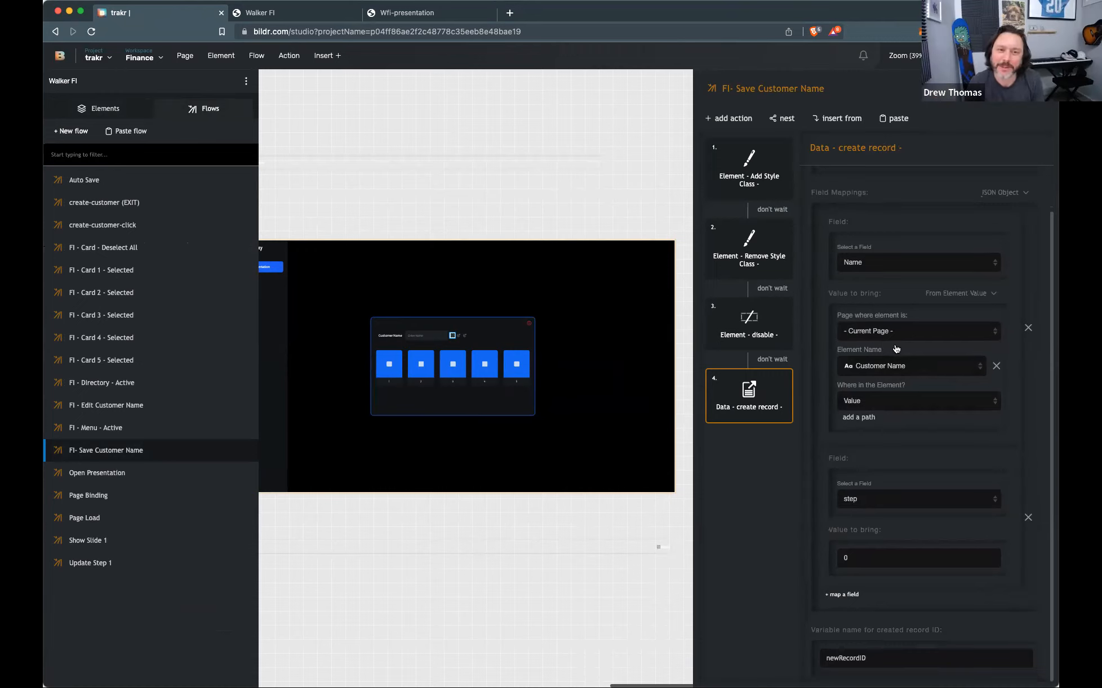
pyautogui.click(898, 367)
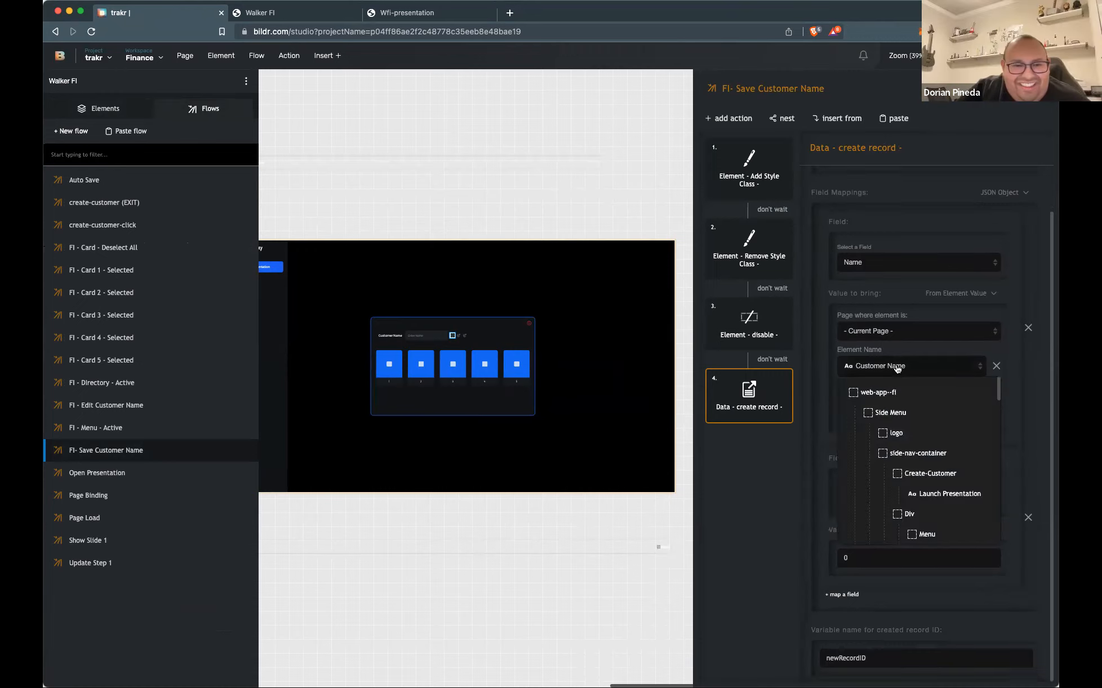
pyautogui.scroll(-5, 926, 482)
pyautogui.scroll(-8, 926, 482)
pyautogui.scroll(-4, 926, 482)
pyautogui.scroll(6, 927, 483)
pyautogui.scroll(3, 926, 481)
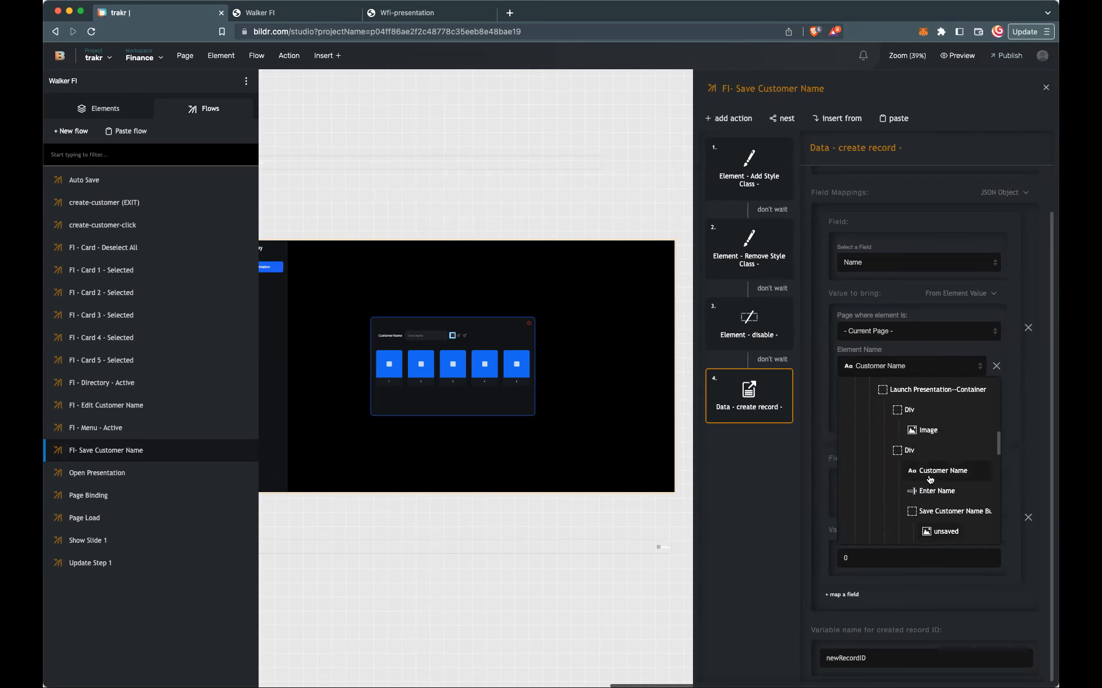
pyautogui.click(932, 491)
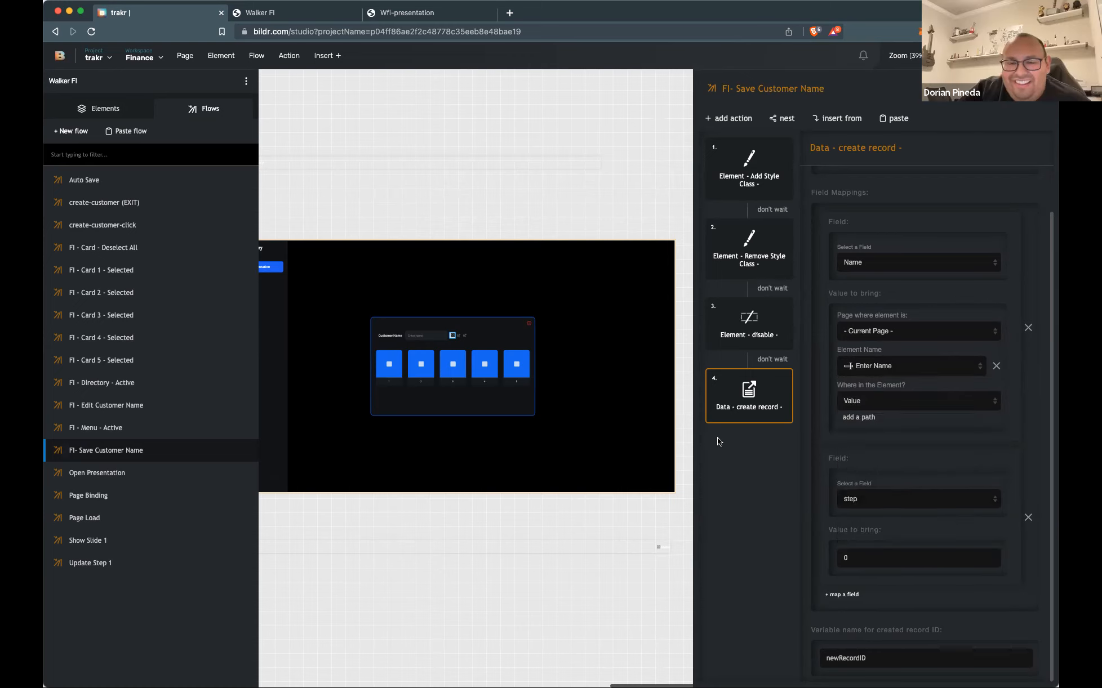
pyautogui.click(574, 230)
# Reload the live Walker FI and Wfi-presentation pages, then return to Walker FI
pyautogui.click(321, 13)
pyautogui.click(369, 31)
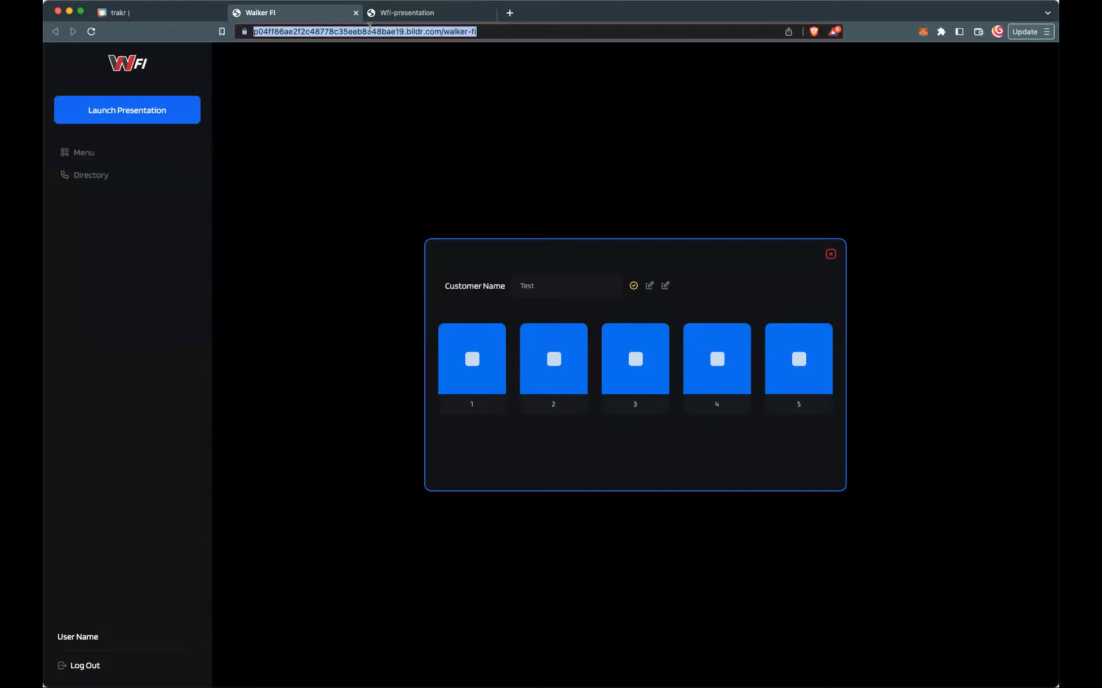
pyautogui.press('Return')
pyautogui.click(401, 13)
pyautogui.click(401, 30)
pyautogui.press('Return')
pyautogui.click(310, 13)
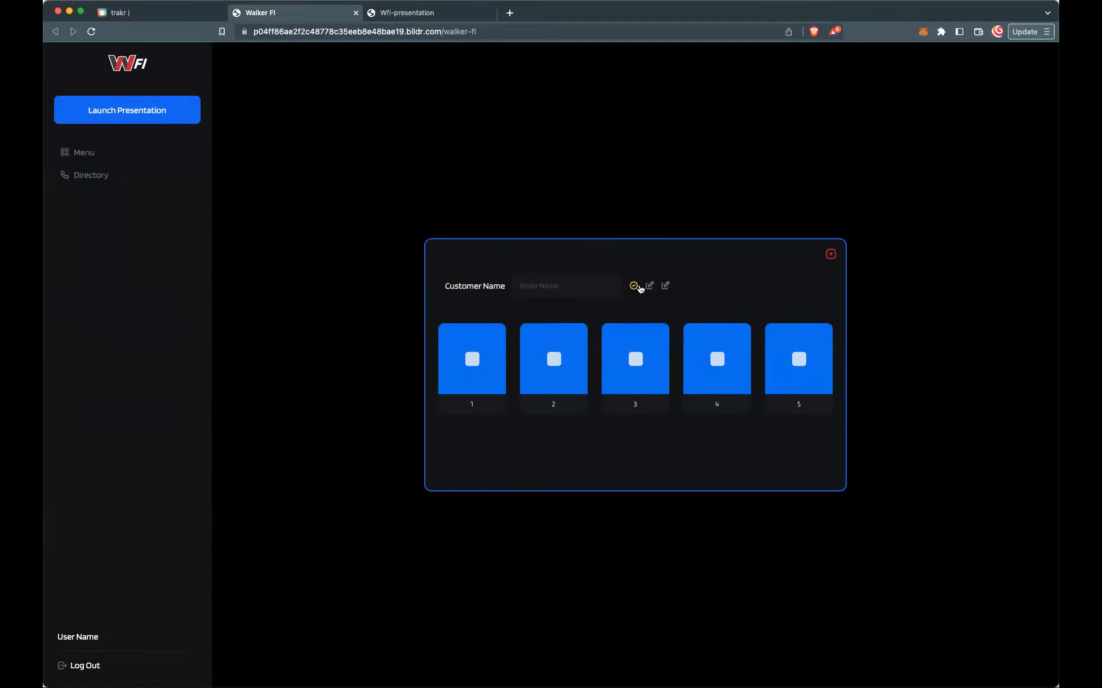
# Save Test as the customer name in Walker FI and open its presentation
pyautogui.click(547, 281)
pyautogui.write('Test')
pyautogui.click(633, 285)
pyautogui.click(665, 286)
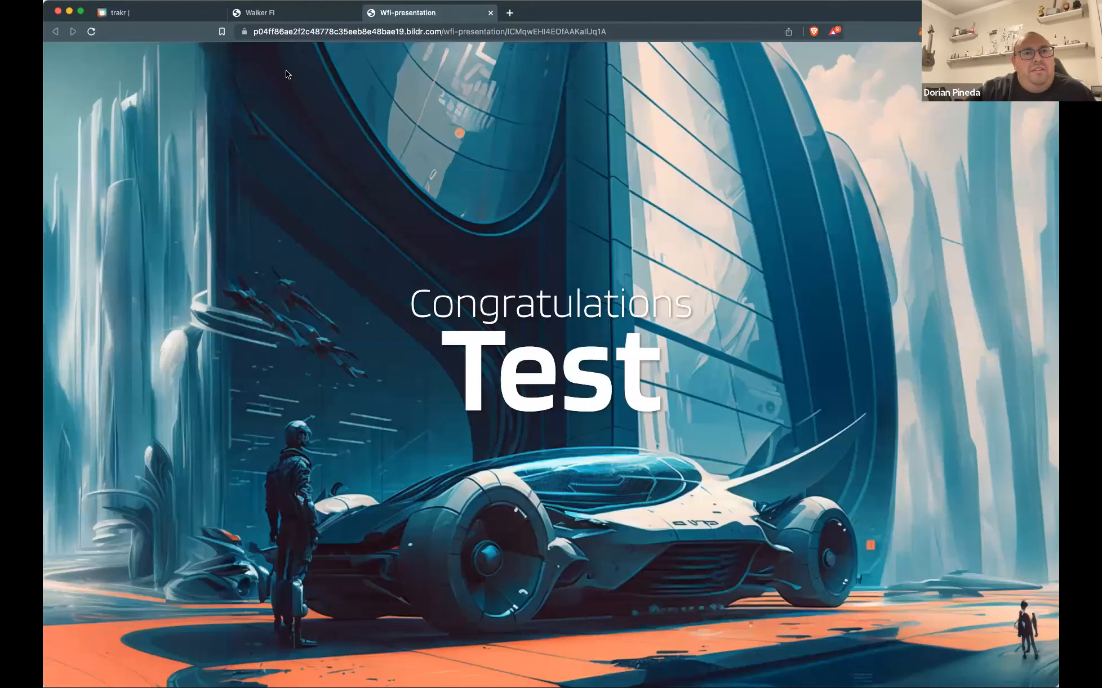
# Select card 2 on the live Walker FI page and check which slide the presentation shows
pyautogui.click(179, 15)
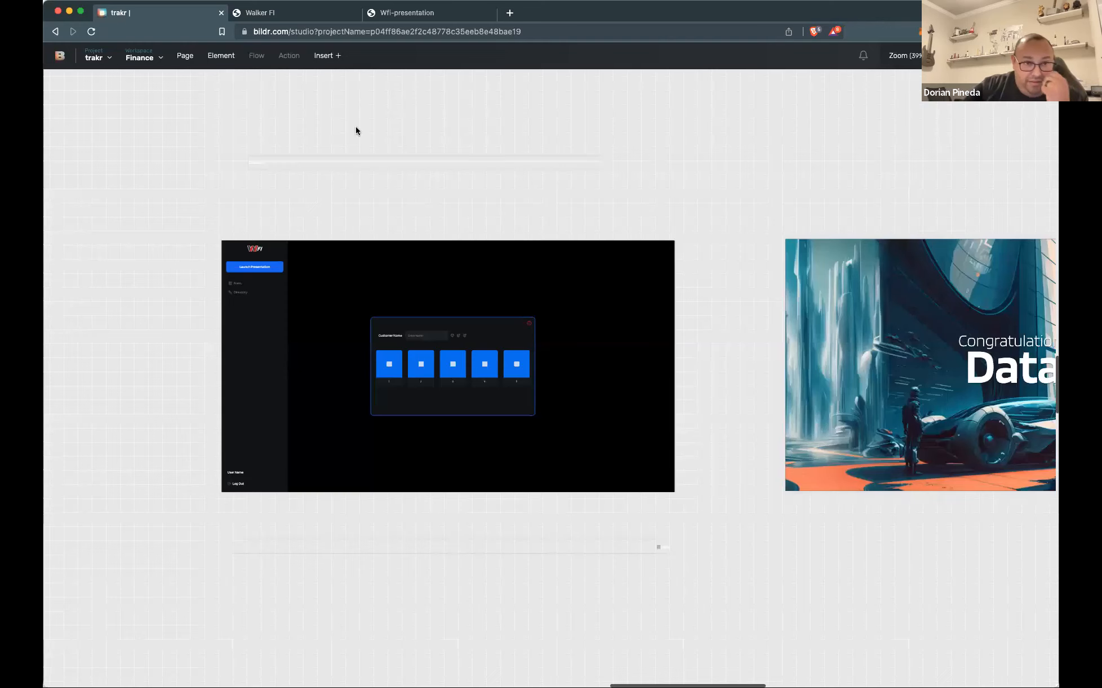
pyautogui.click(552, 336)
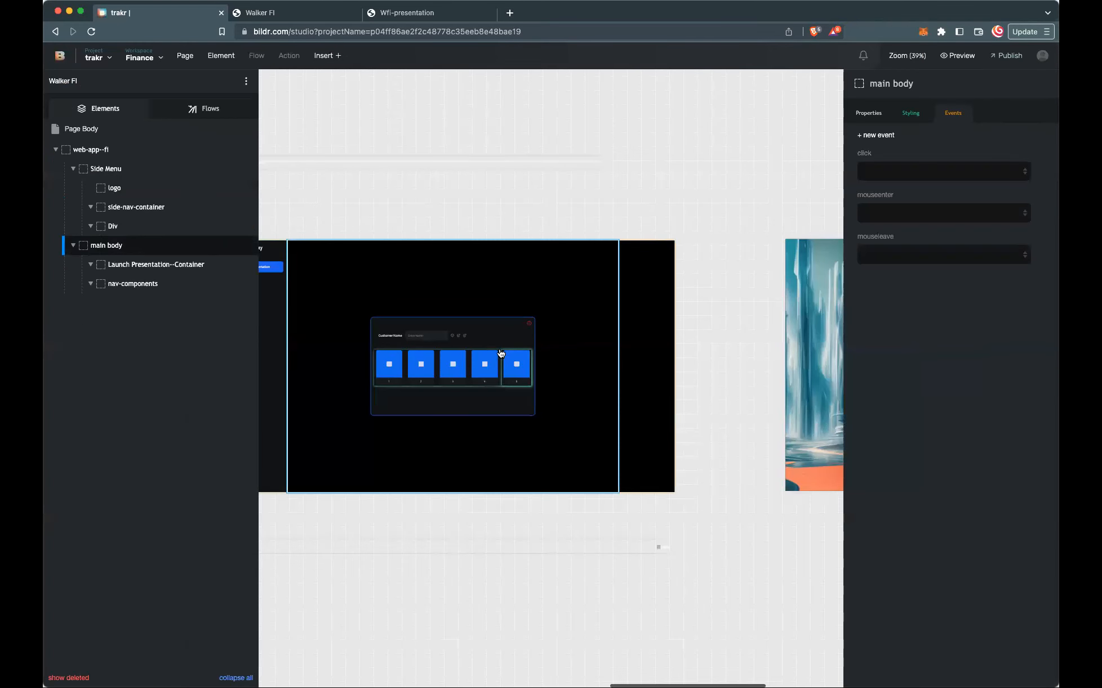
pyautogui.click(329, 11)
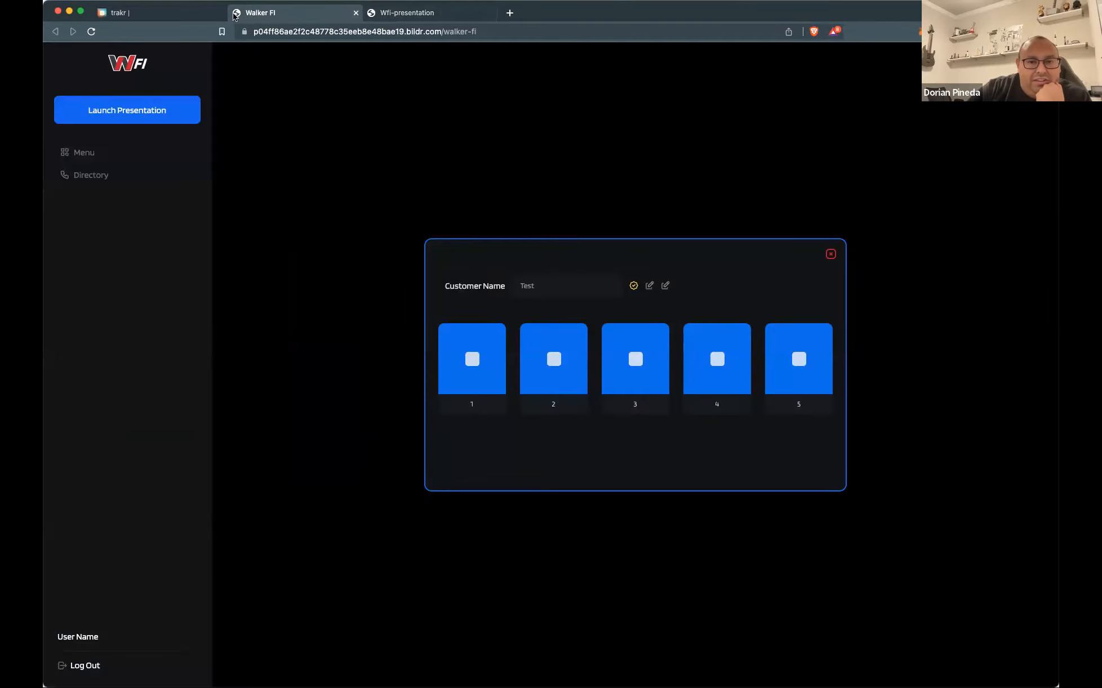
pyautogui.click(547, 336)
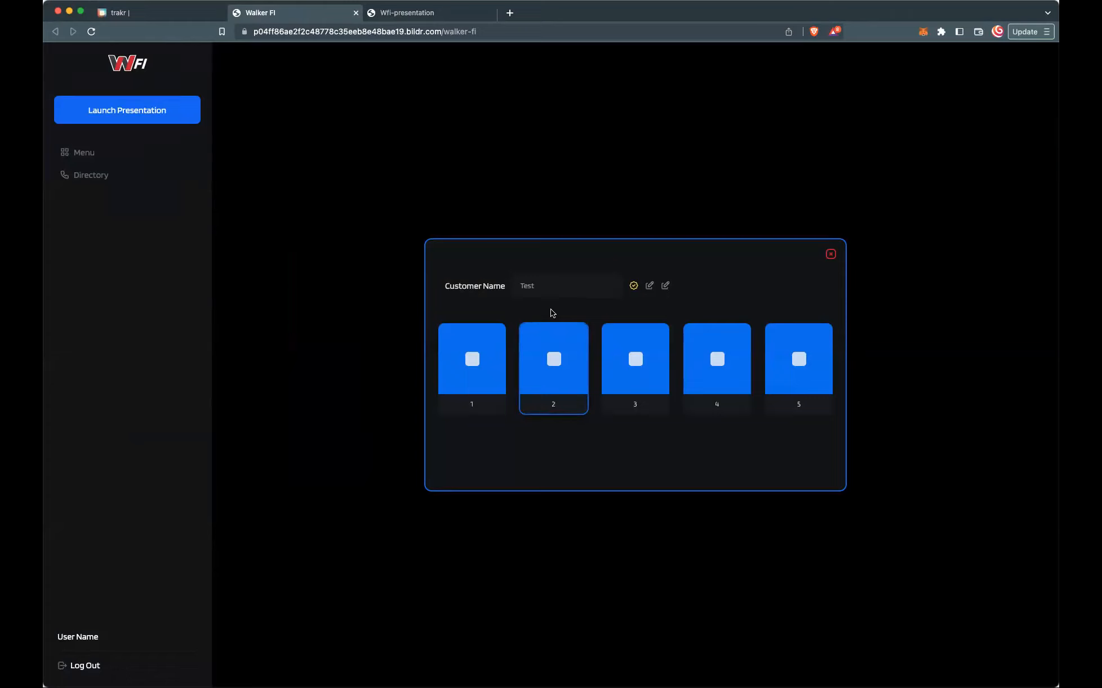
pyautogui.click(396, 12)
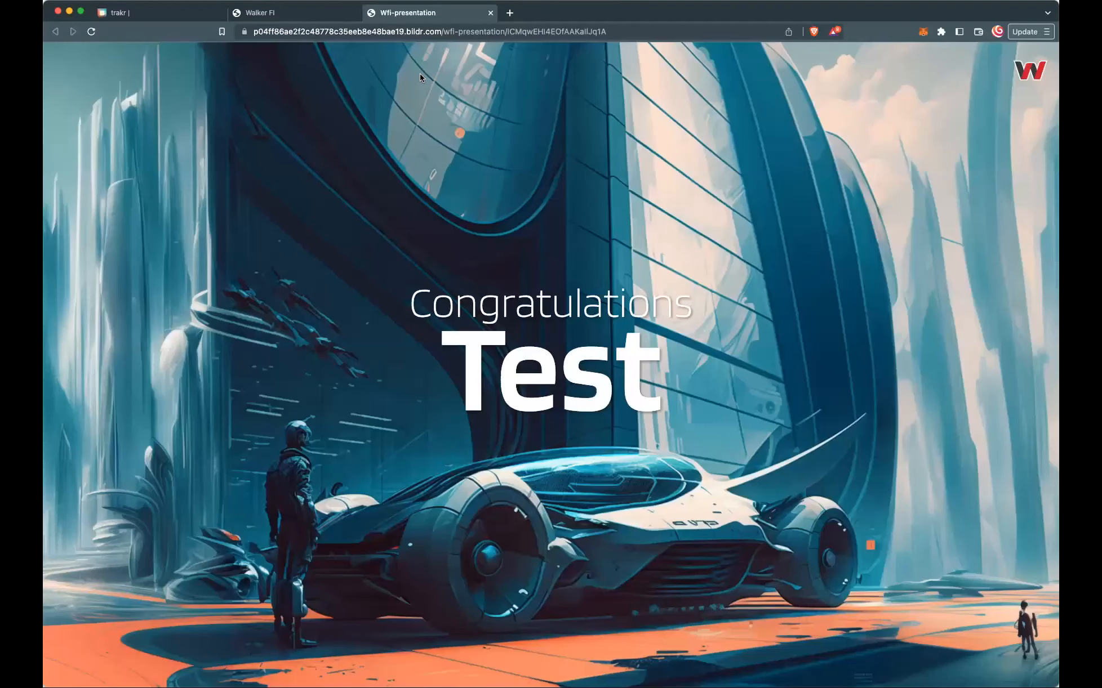
# Select card 1 in Walker FI, check the presentation's slide, and return to Walker FI
pyautogui.click(309, 18)
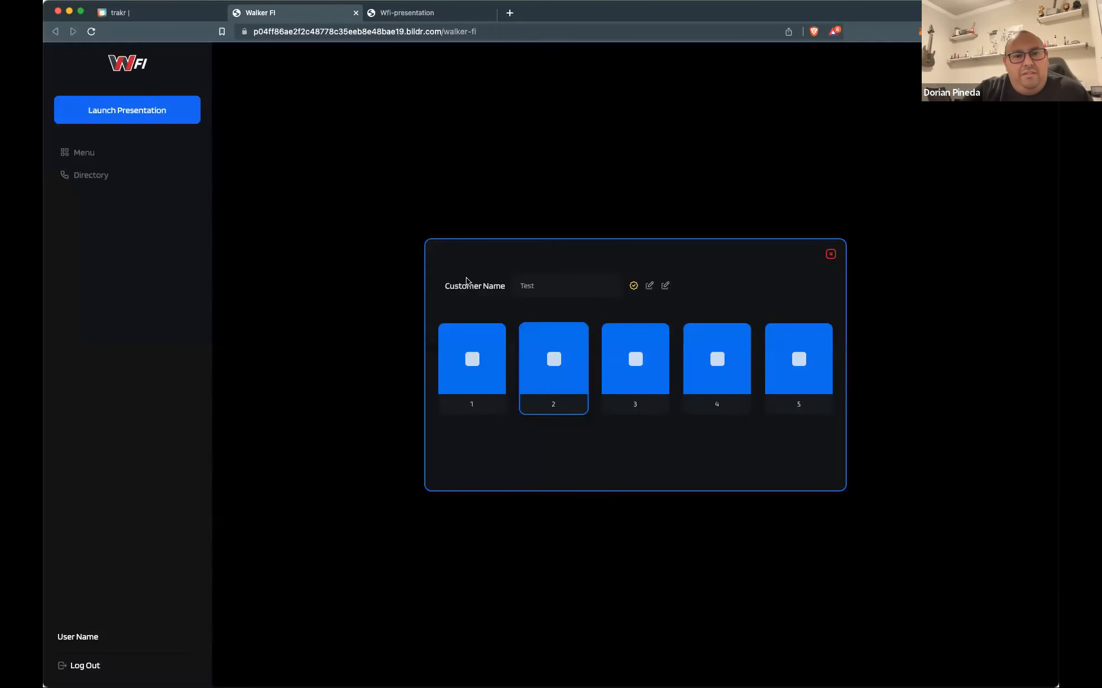
pyautogui.click(490, 333)
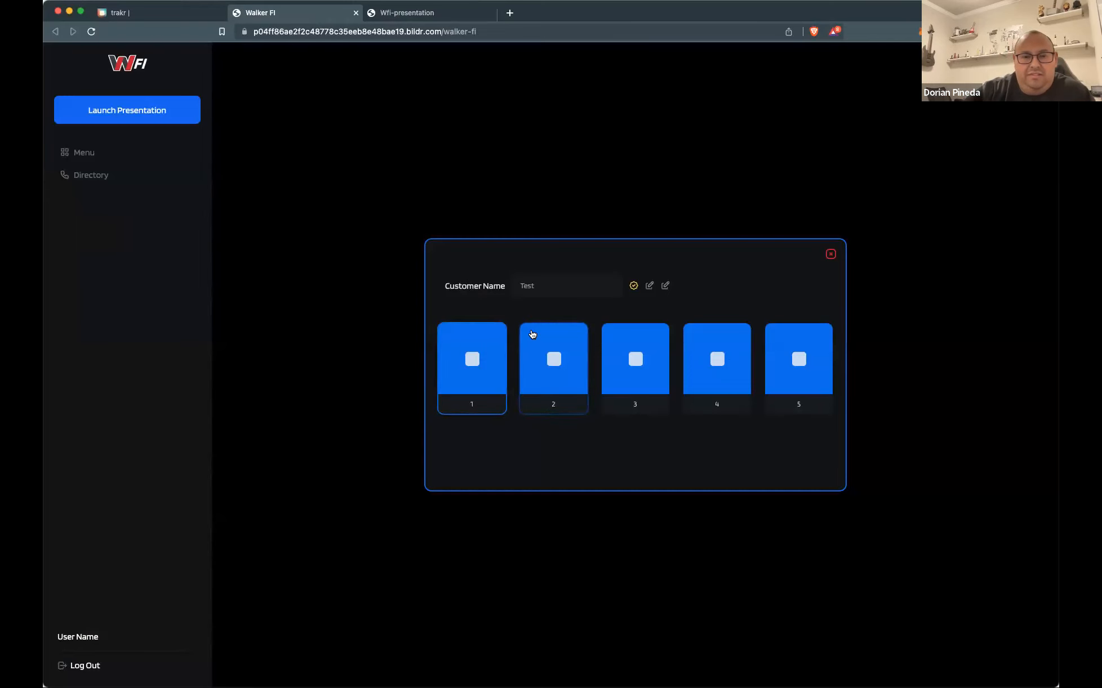
pyautogui.click(408, 17)
pyautogui.click(293, 11)
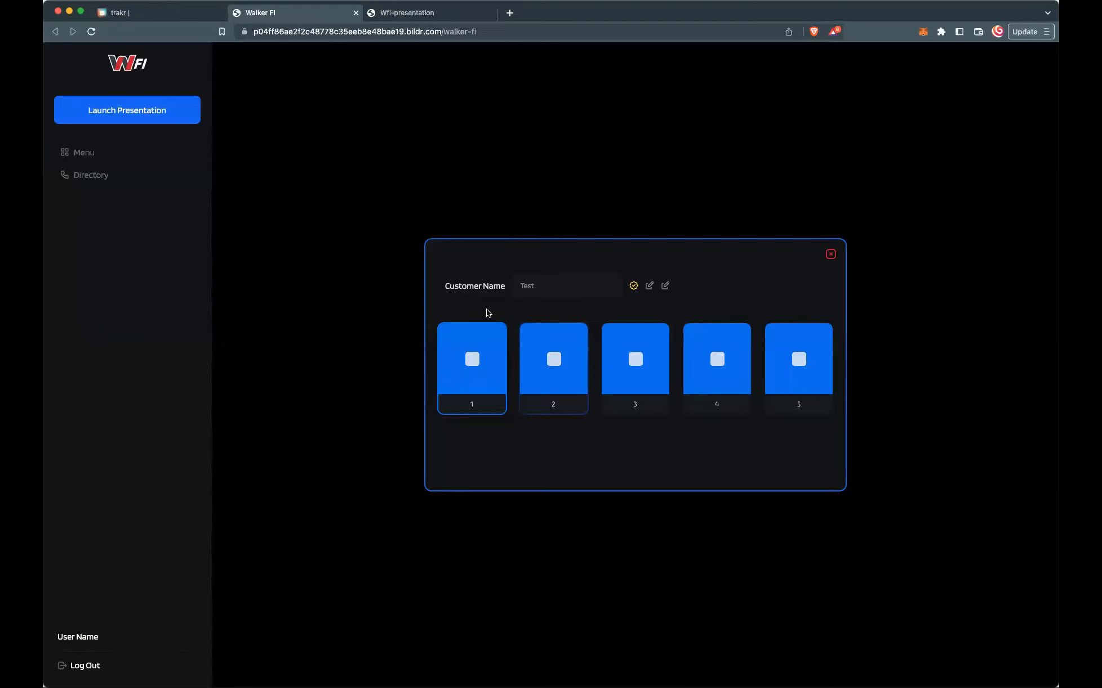
# In the trakr editor, inspect the second card's inner elements for click events and compare with the live Walker FI page
pyautogui.click(176, 13)
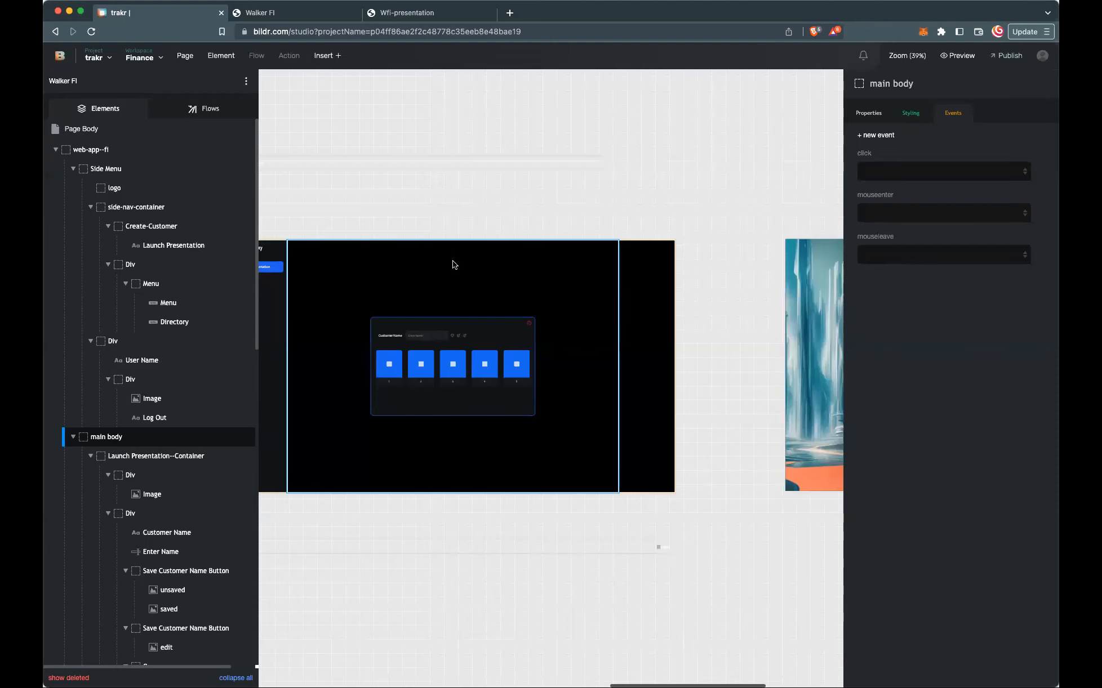
pyautogui.click(429, 356)
pyautogui.hscroll(-1, 436, 353)
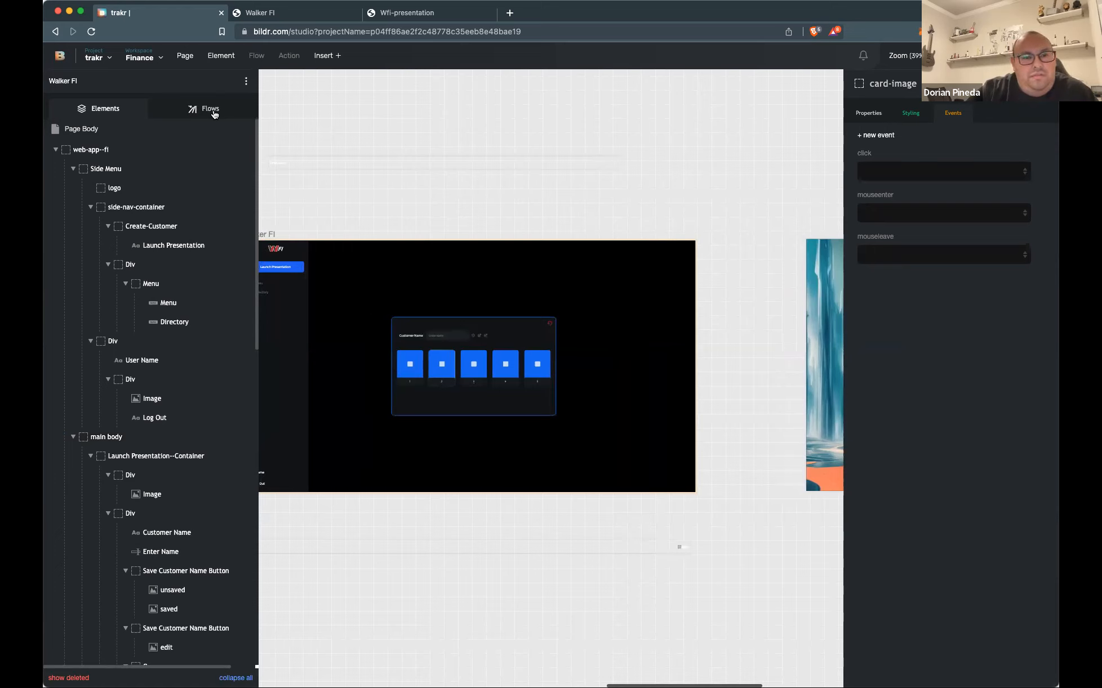
pyautogui.click(425, 358)
pyautogui.hscroll(5, 464, 332)
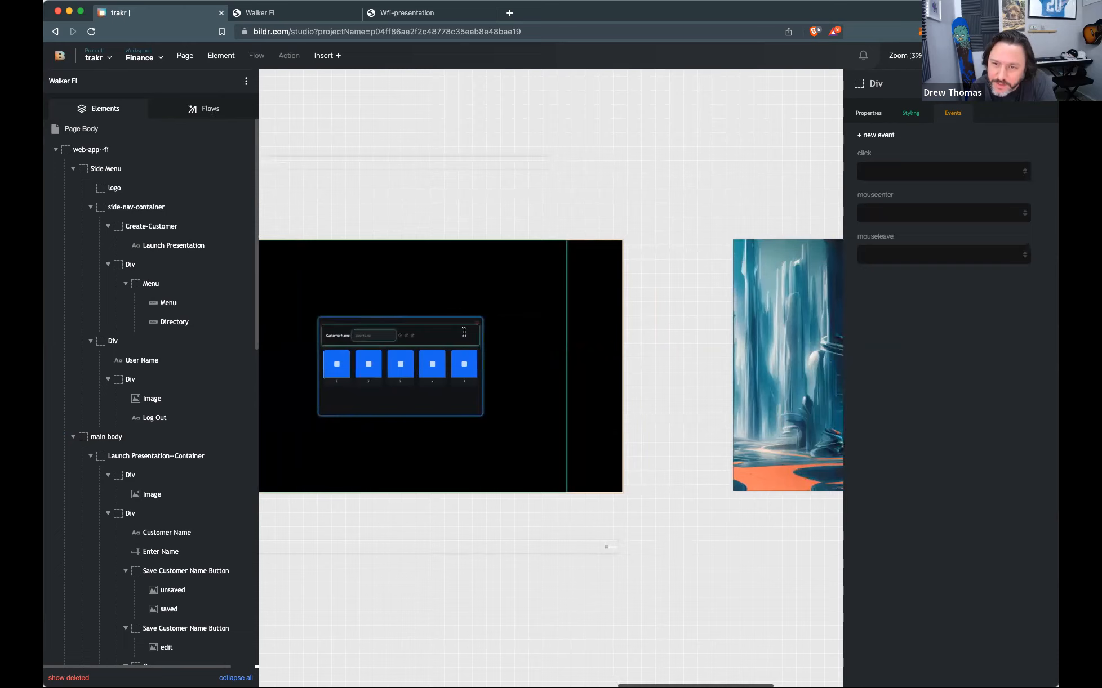
pyautogui.click(363, 358)
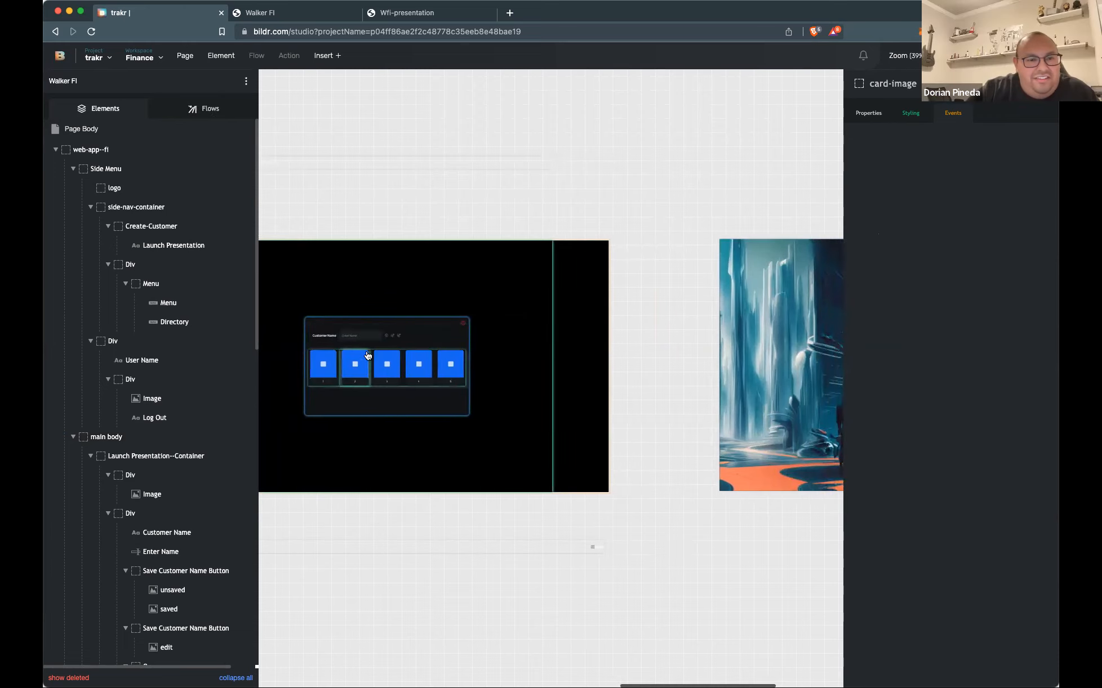
pyautogui.click(293, 15)
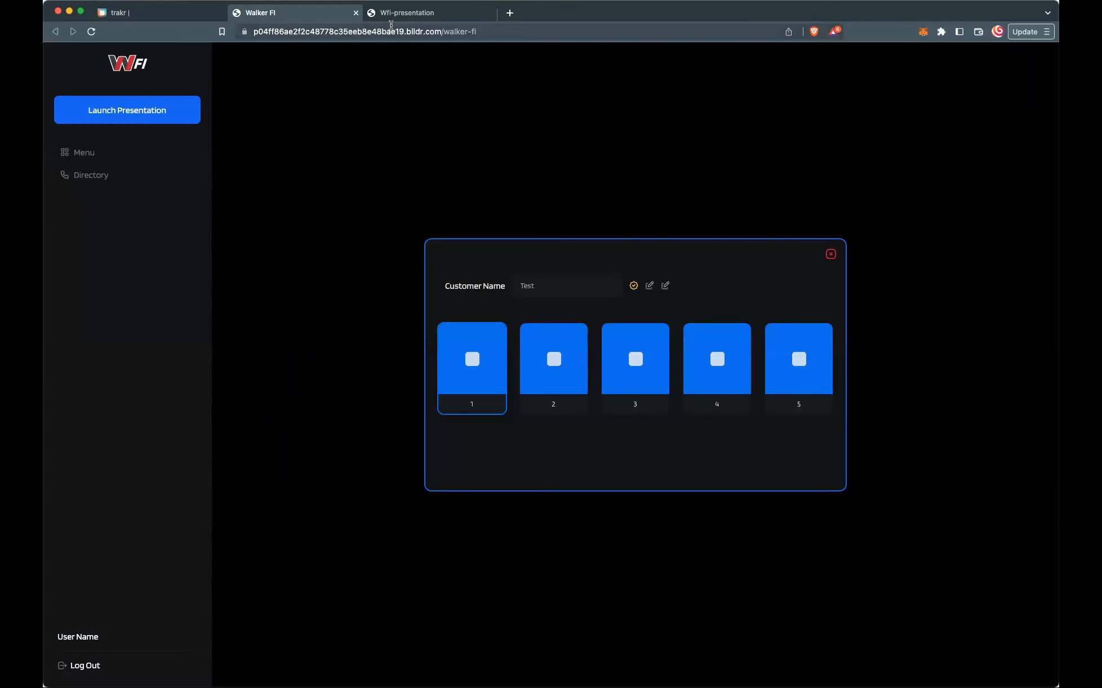
pyautogui.click(156, 17)
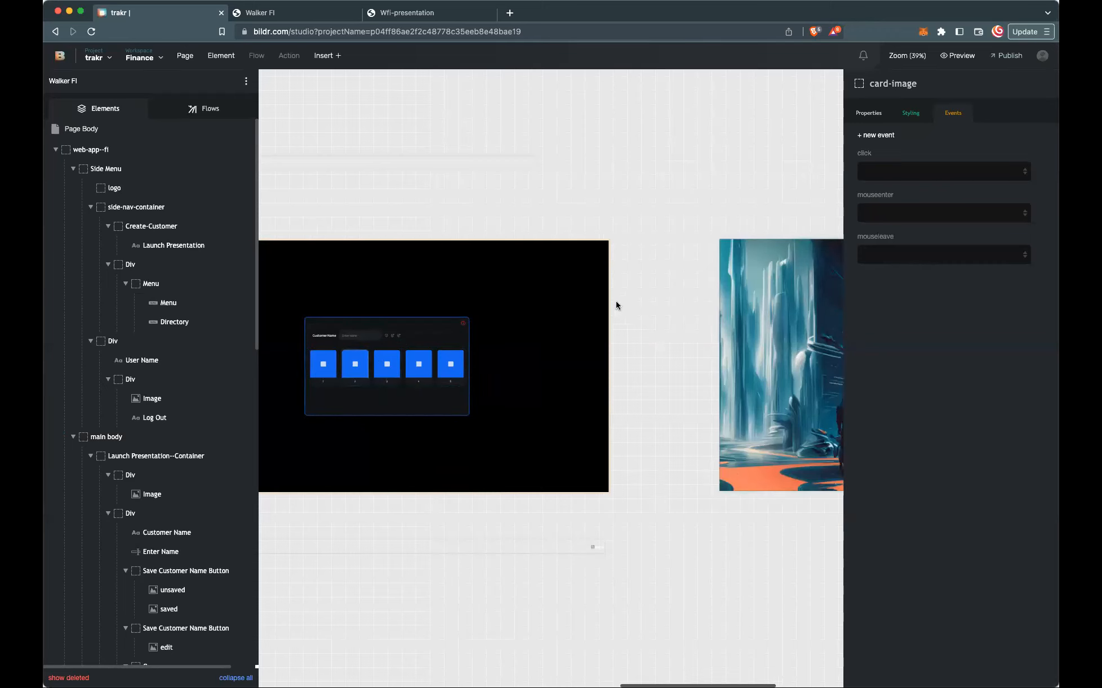
# Select the FI - Card - Step 1 element of the first card and check which flow its click event runs
pyautogui.click(335, 359)
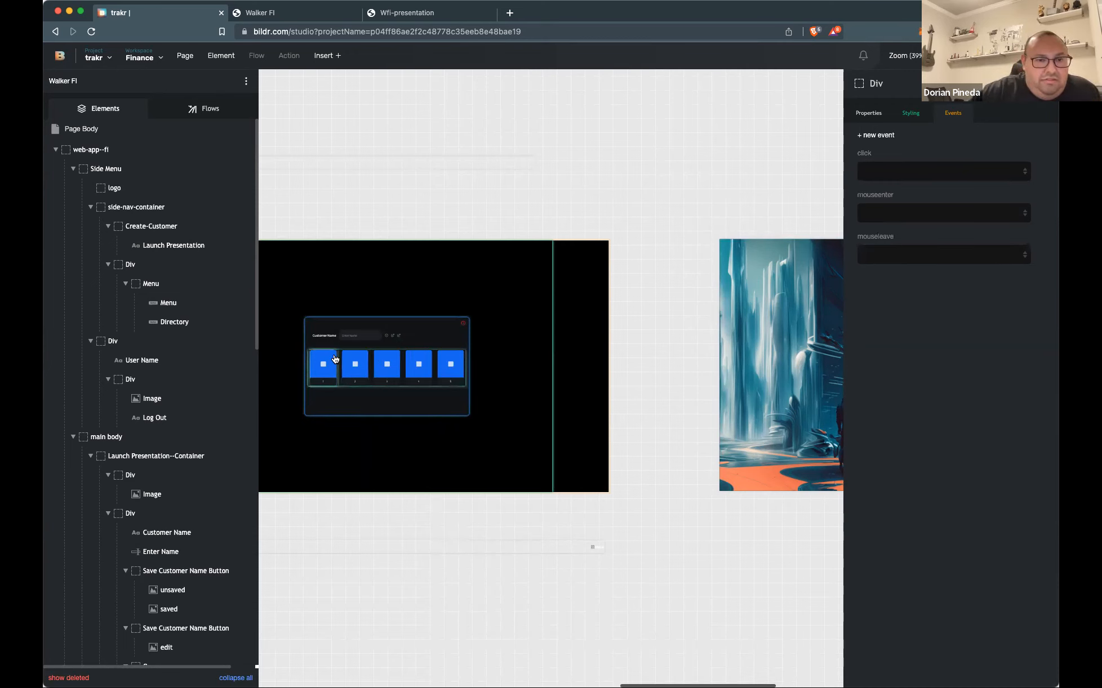
pyautogui.scroll(-6, 197, 301)
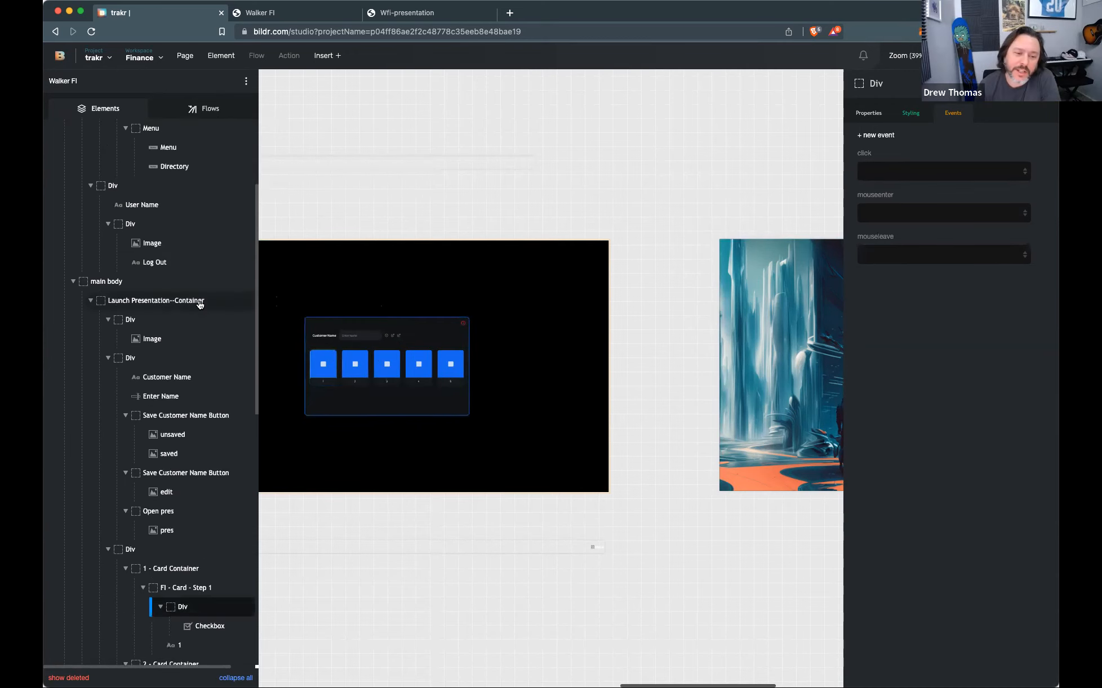
pyautogui.click(212, 406)
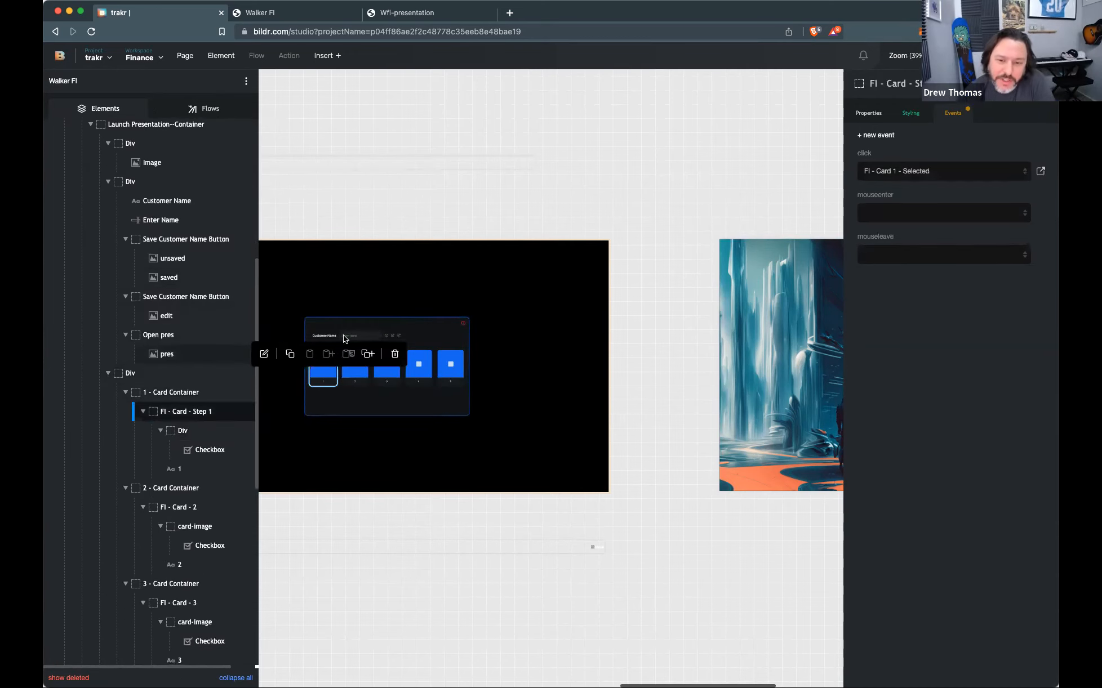
pyautogui.hscroll(4, 394, 321)
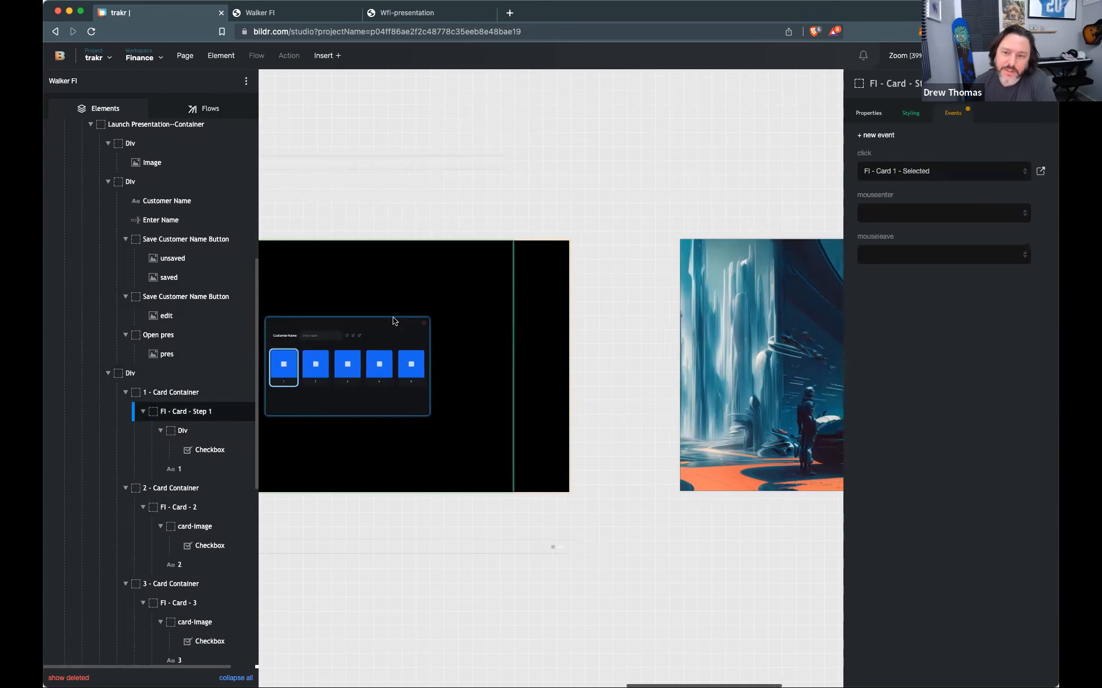
pyautogui.hscroll(-1, 394, 321)
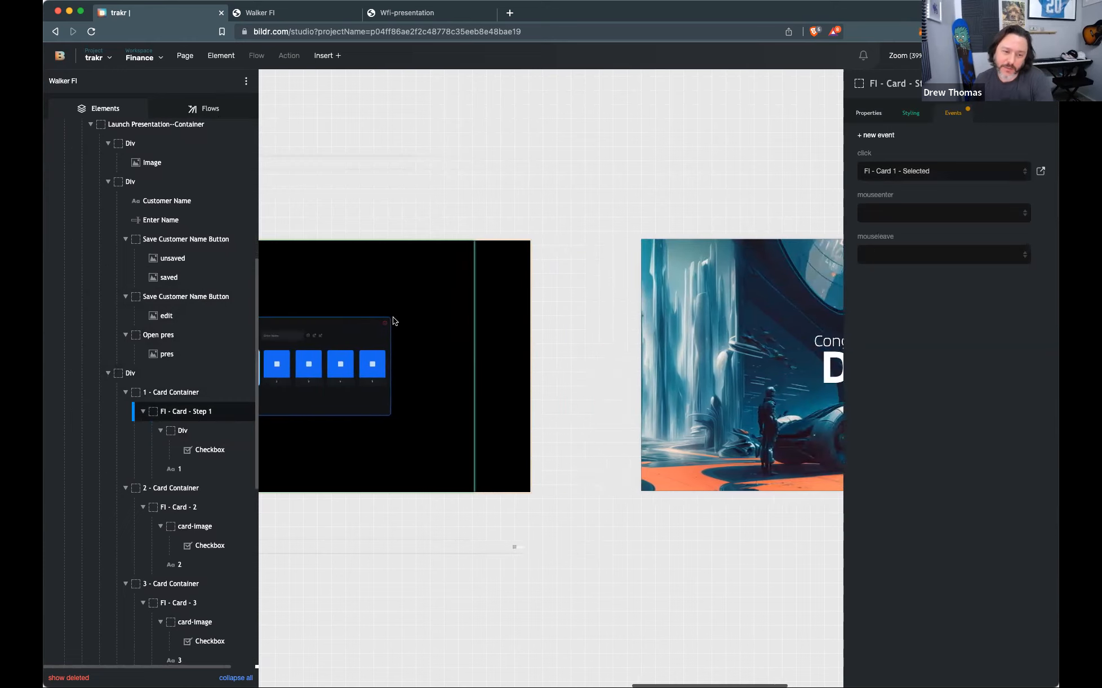
pyautogui.hscroll(-2, 395, 321)
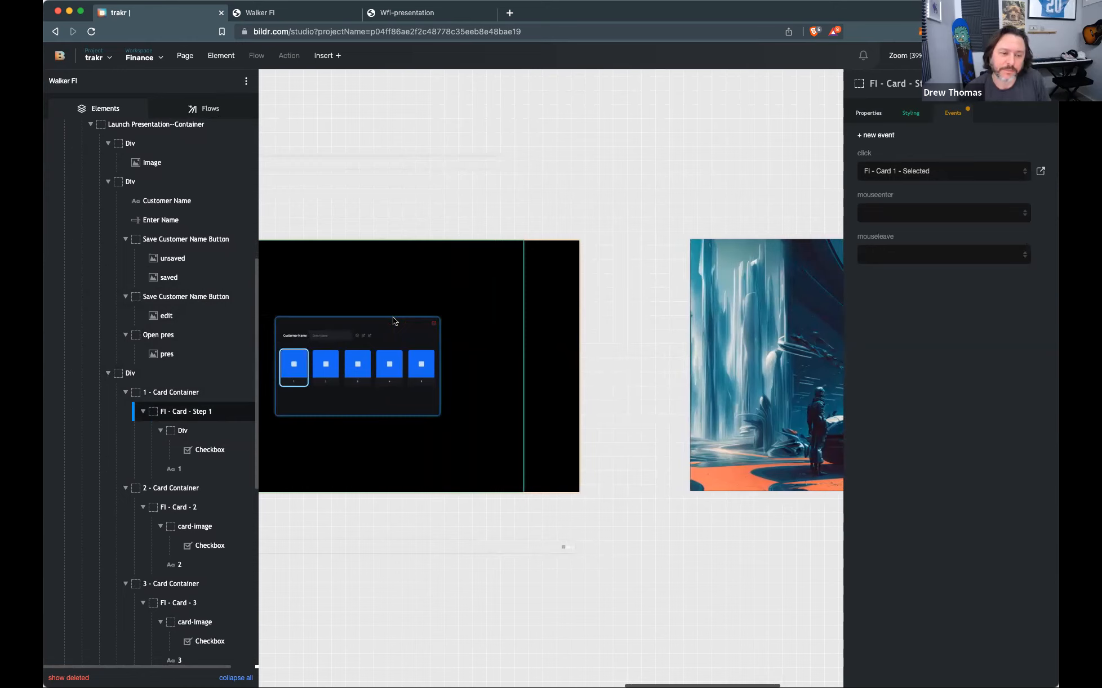
pyautogui.click(394, 321)
pyautogui.scroll(12, 182, 317)
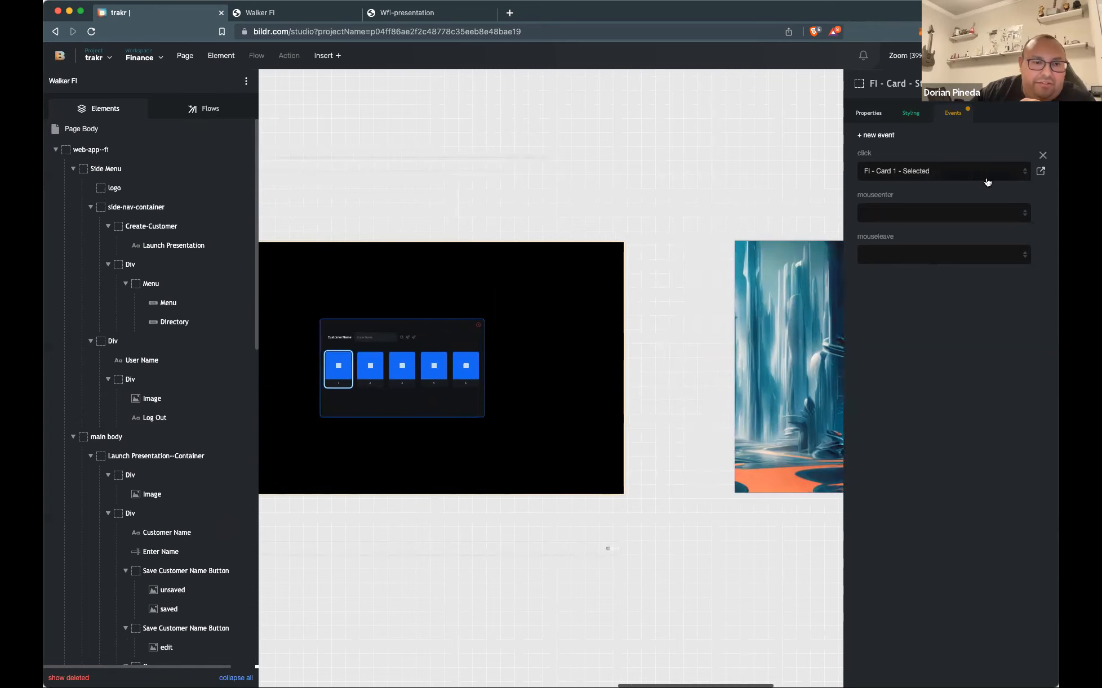
# Select the FI - Card - 2 element and open its click event's flow to check the actions it runs
pyautogui.click(1039, 172)
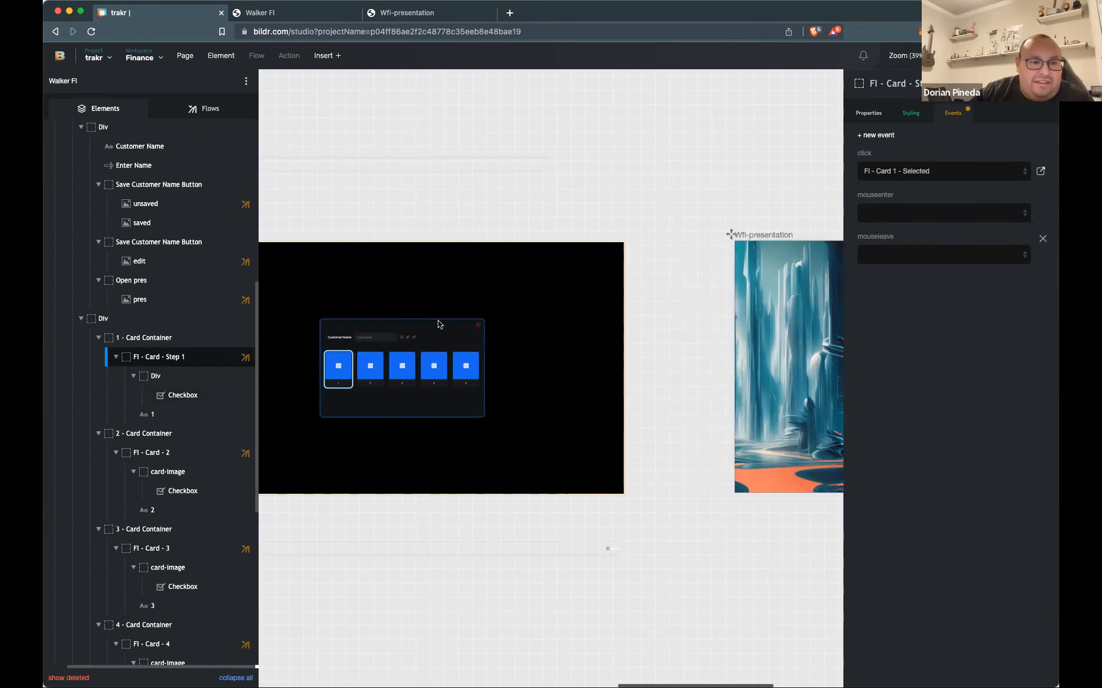
pyautogui.click(193, 457)
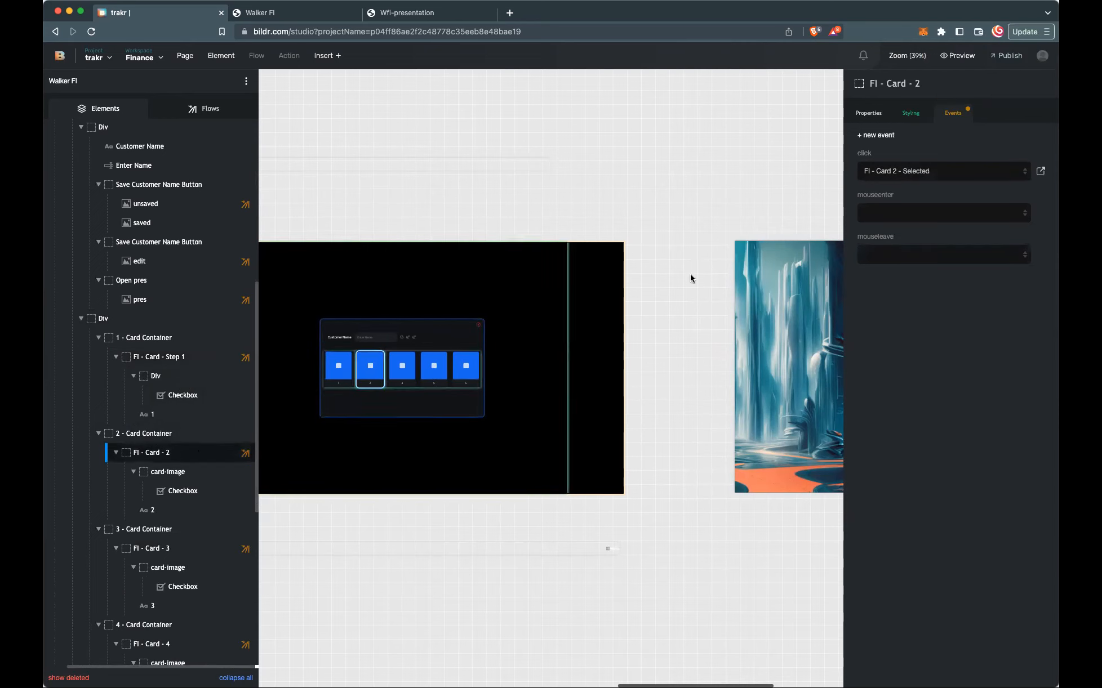
pyautogui.click(1039, 172)
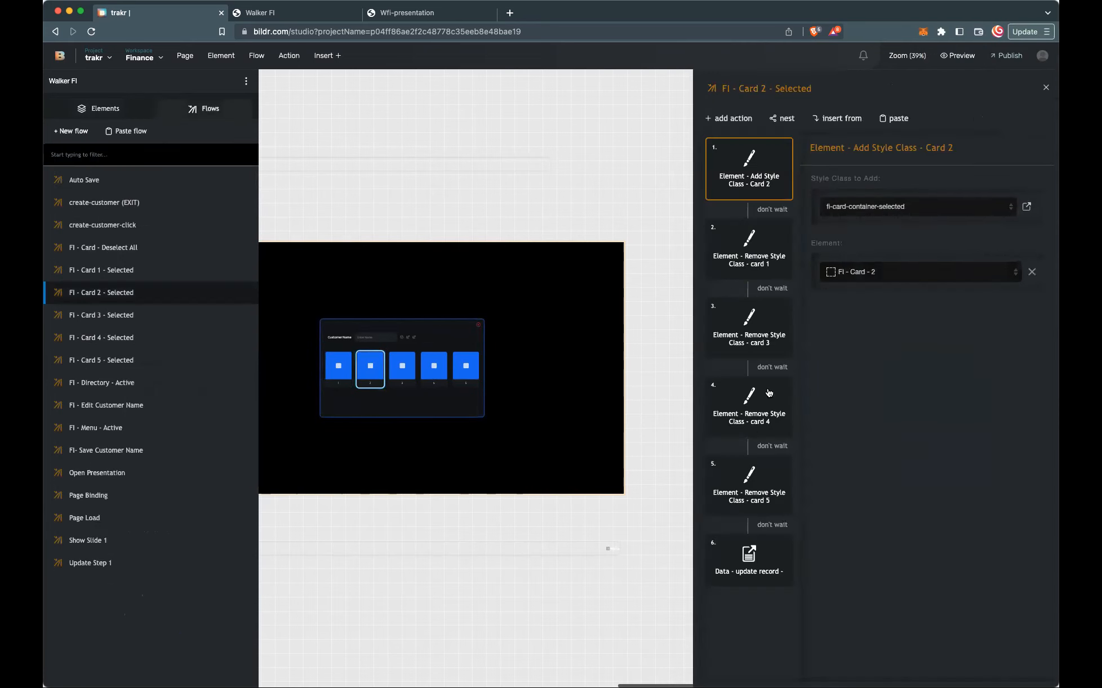
# Open the project's Slide Show data collection, examine the records' name and step fields, and close the collection
pyautogui.click(153, 63)
pyautogui.click(109, 61)
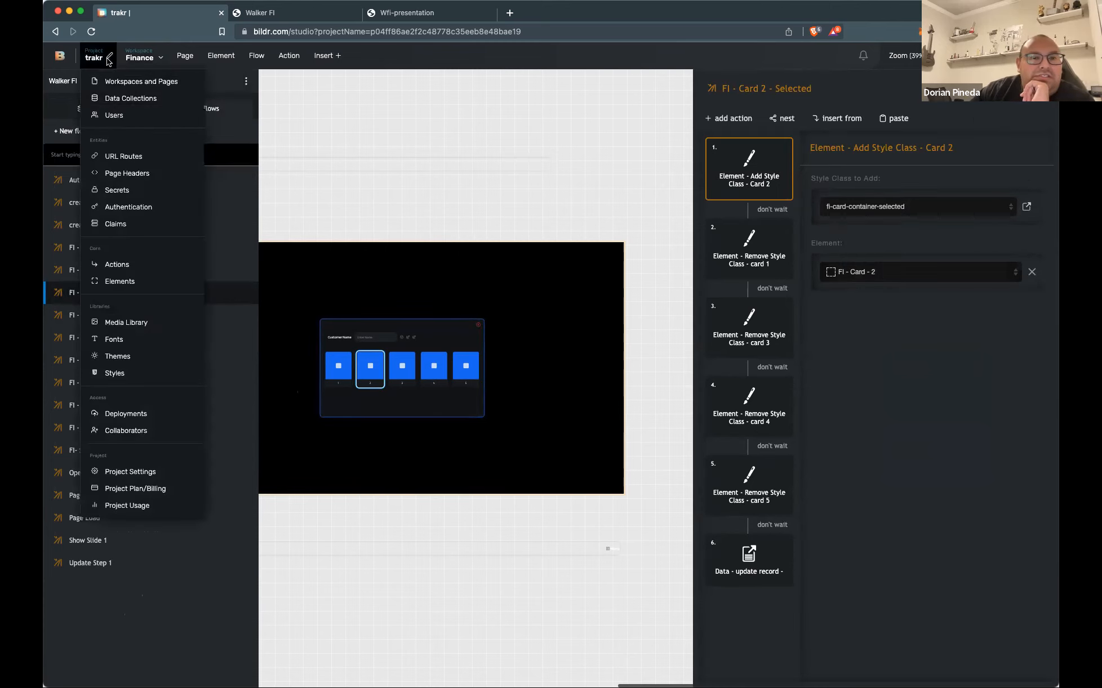
pyautogui.click(136, 97)
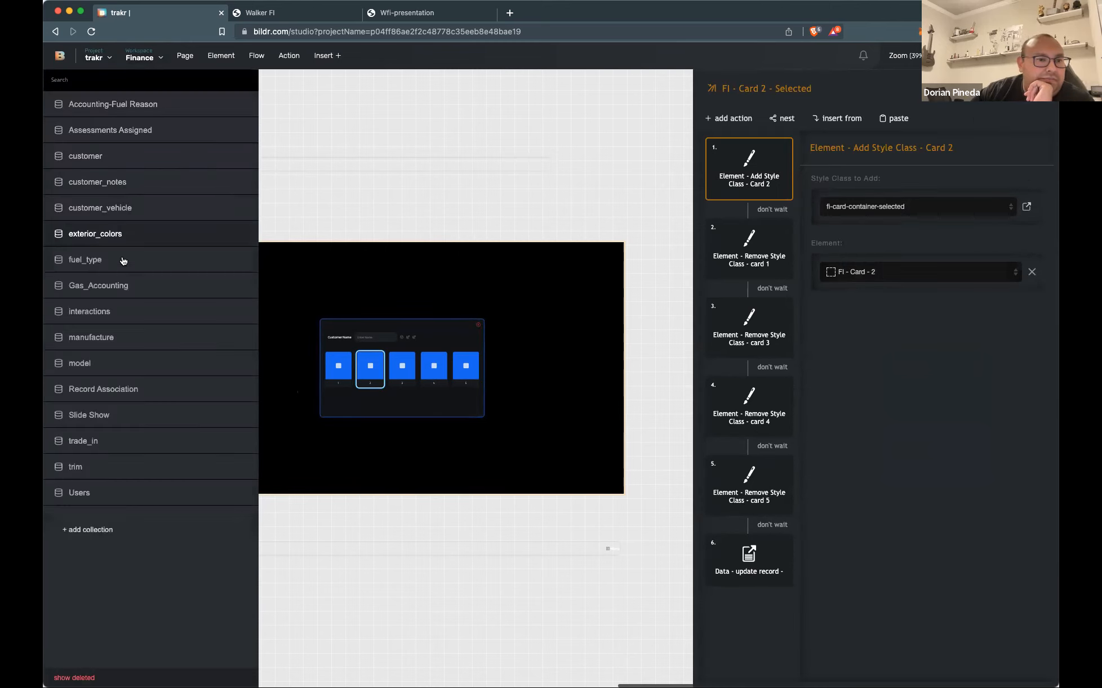
pyautogui.click(131, 413)
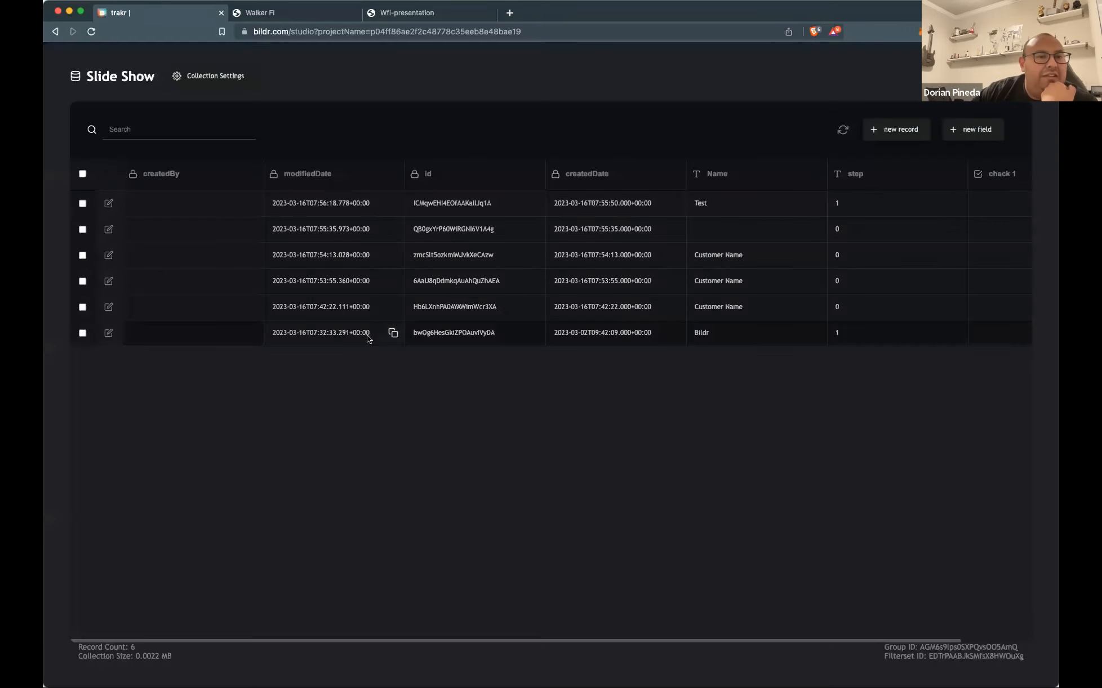
pyautogui.hscroll(3, 372, 336)
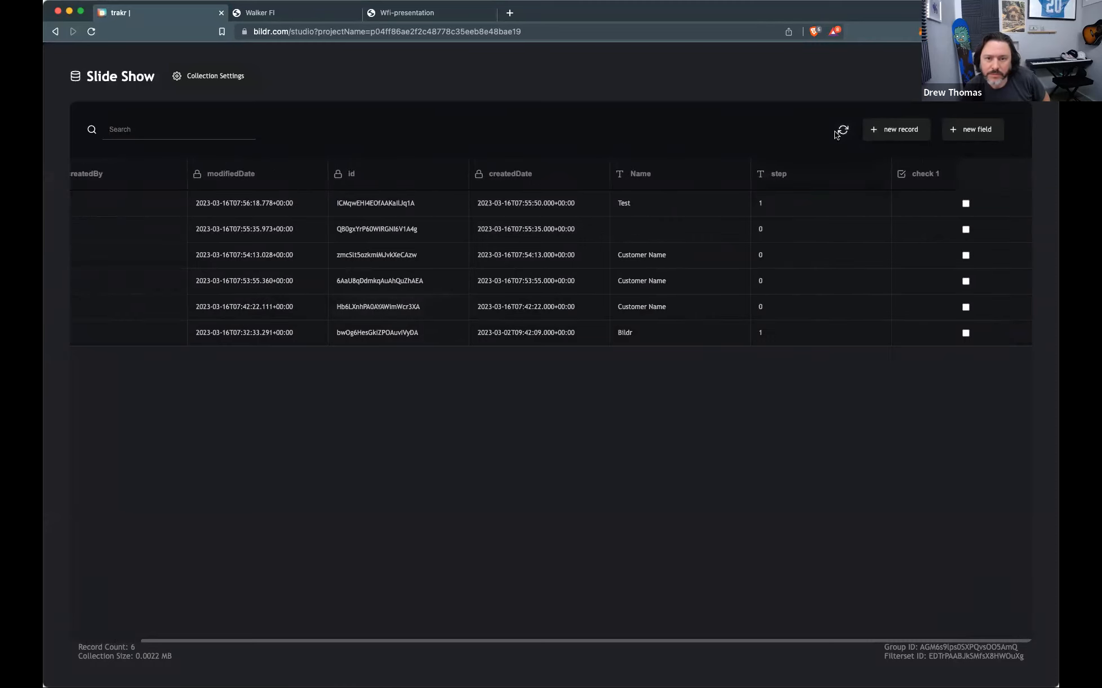
pyautogui.hscroll(-3, 545, 211)
pyautogui.hscroll(-1, 545, 211)
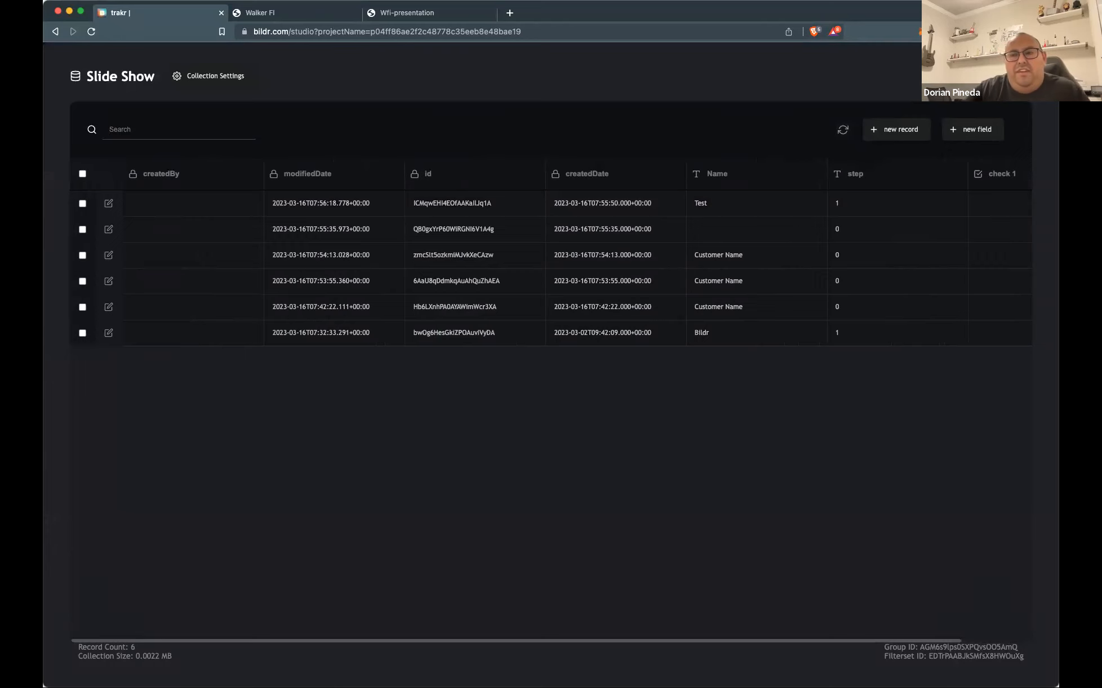
pyautogui.click(1022, 76)
# On the live Walker FI page, open the browser's network inspector and select card 2 to capture its request
pyautogui.click(323, 15)
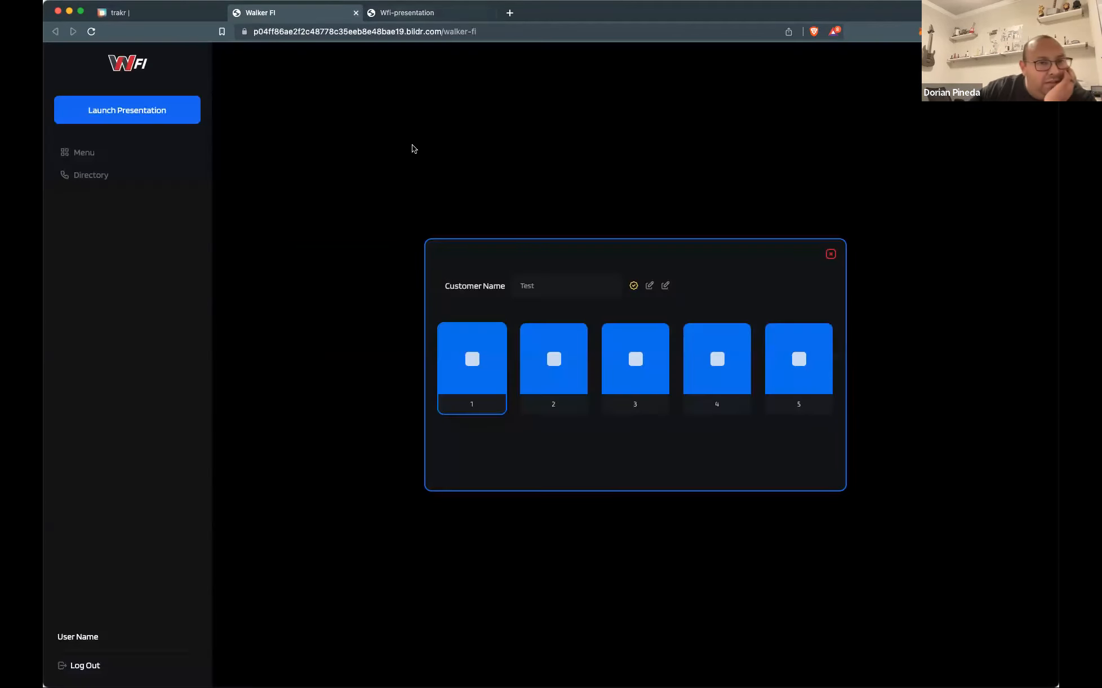
pyautogui.rightClick(411, 146)
pyautogui.click(597, 189)
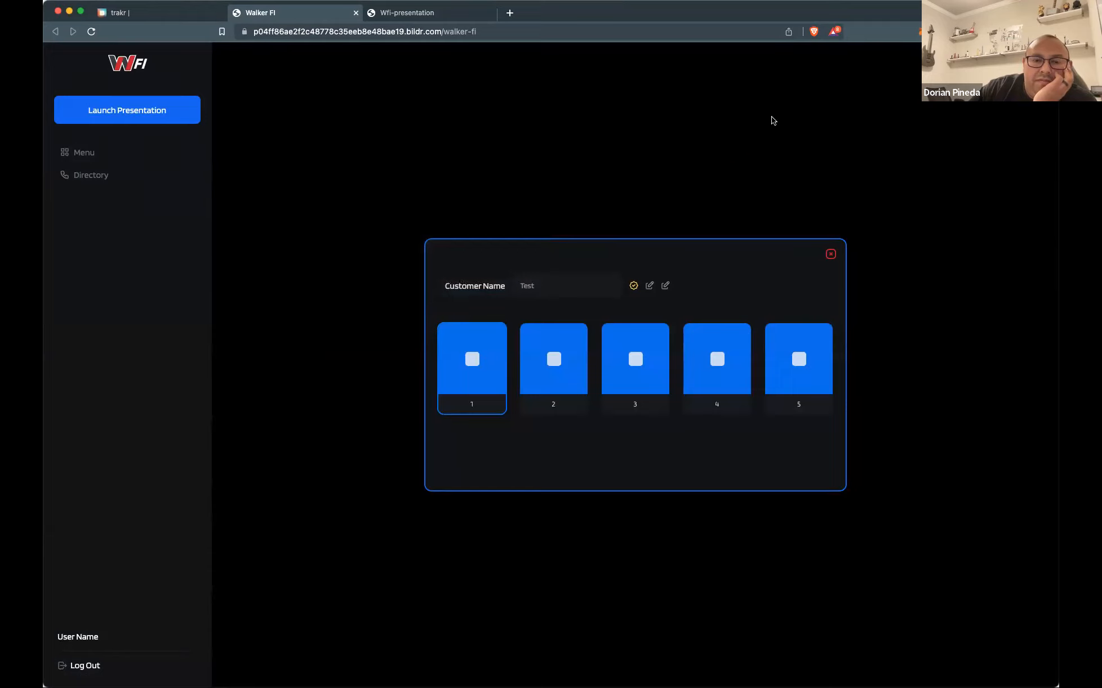
pyautogui.click(807, 51)
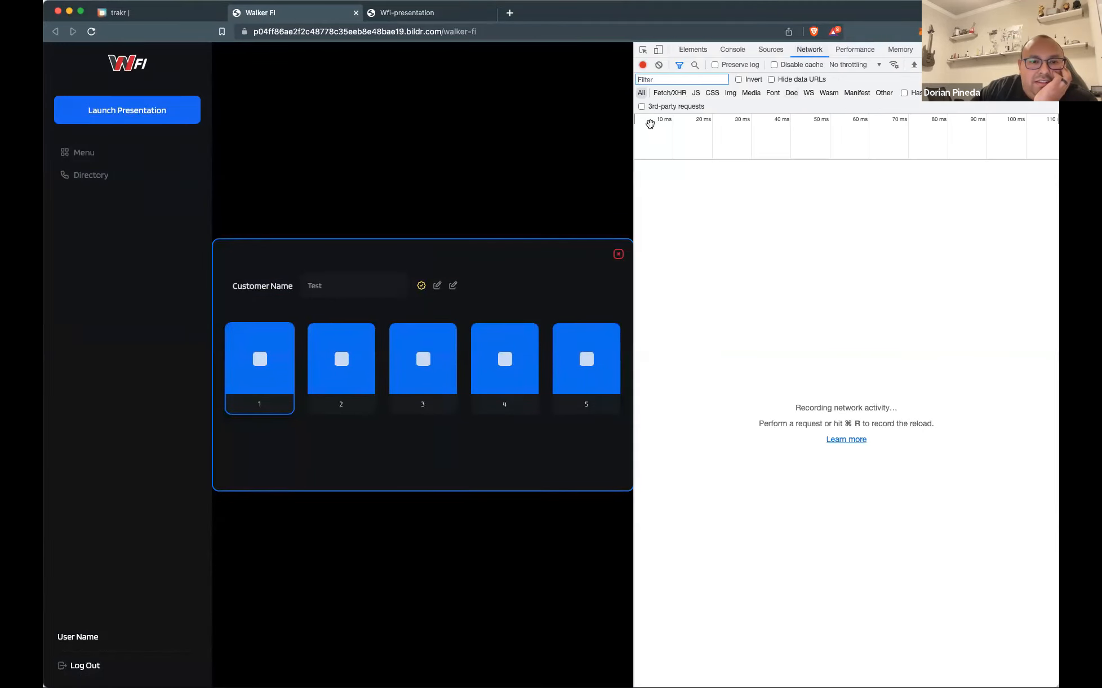
pyautogui.click(356, 336)
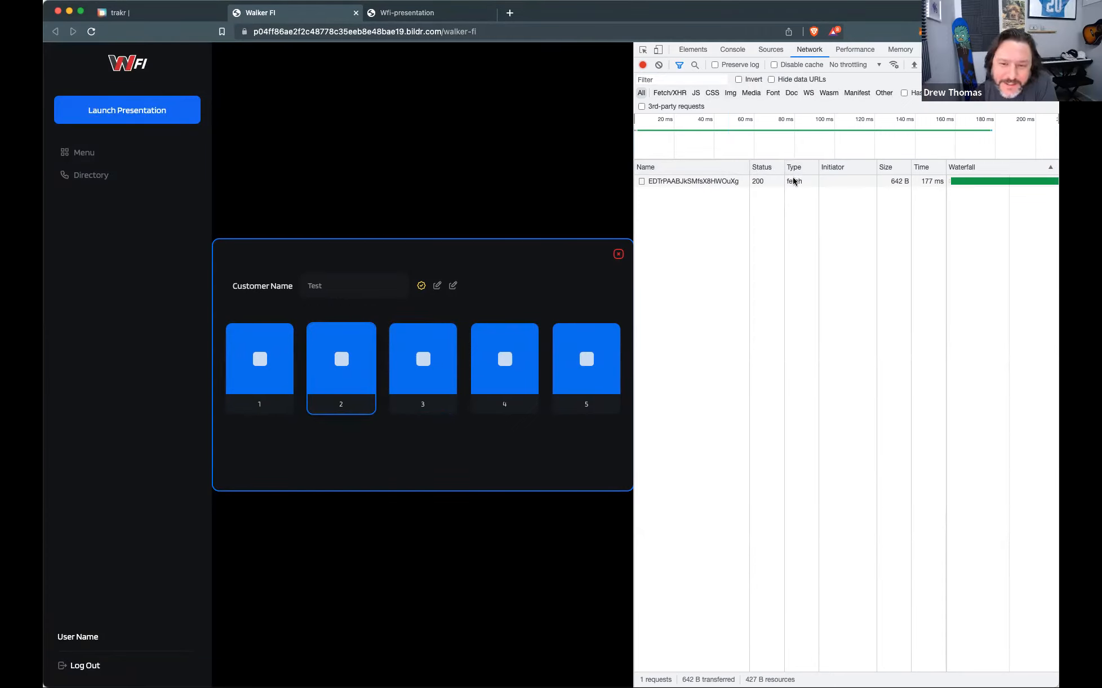
# Inspect the captured save request's headers and payload, and expand the first record in its response preview
pyautogui.click(760, 181)
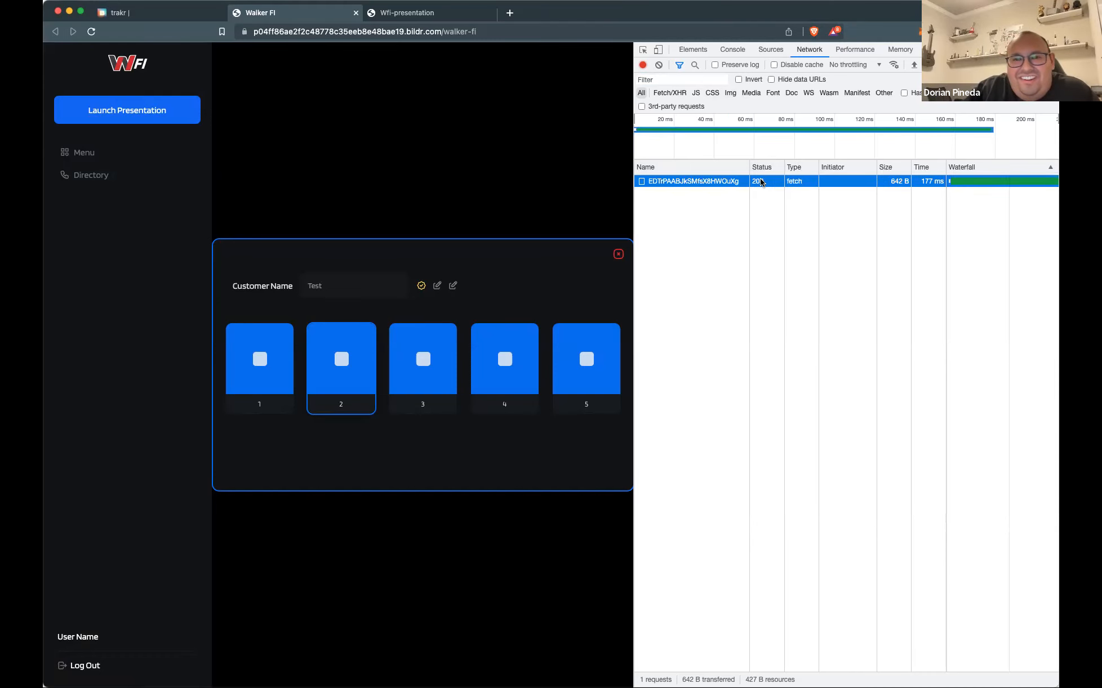
pyautogui.click(737, 183)
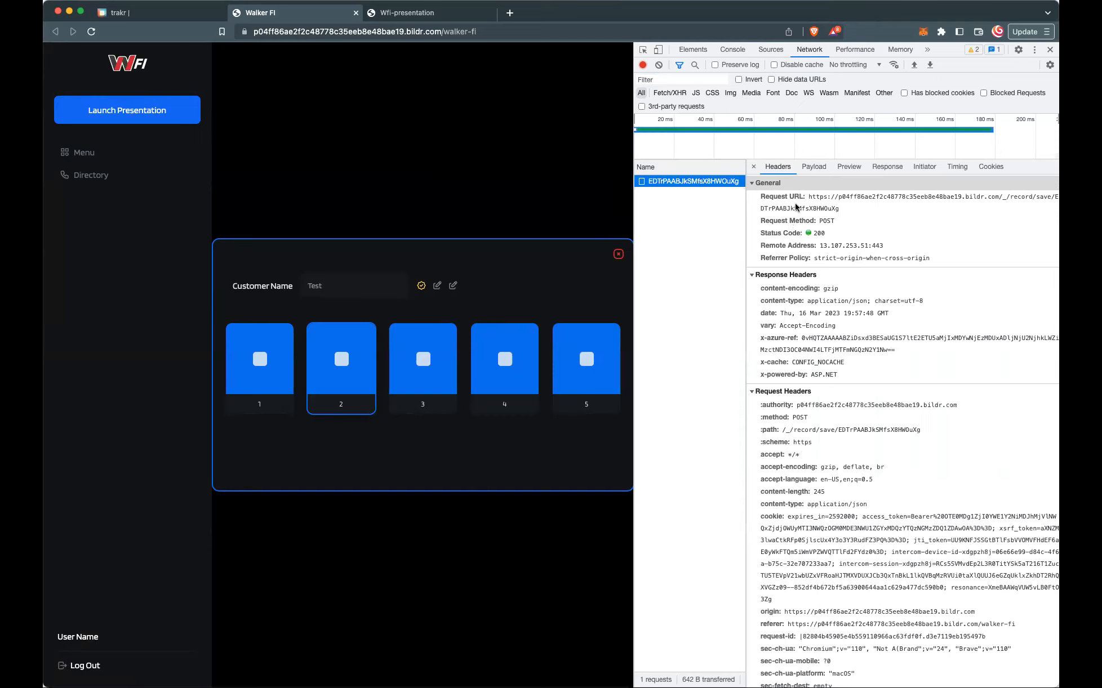
pyautogui.click(809, 167)
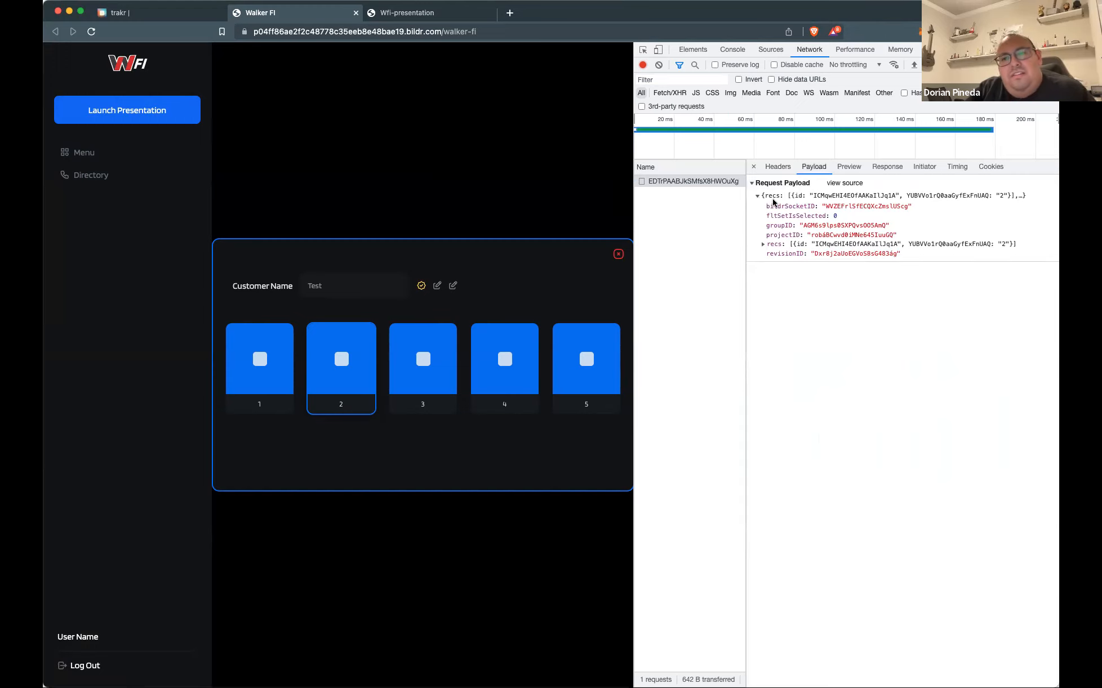
pyautogui.click(843, 168)
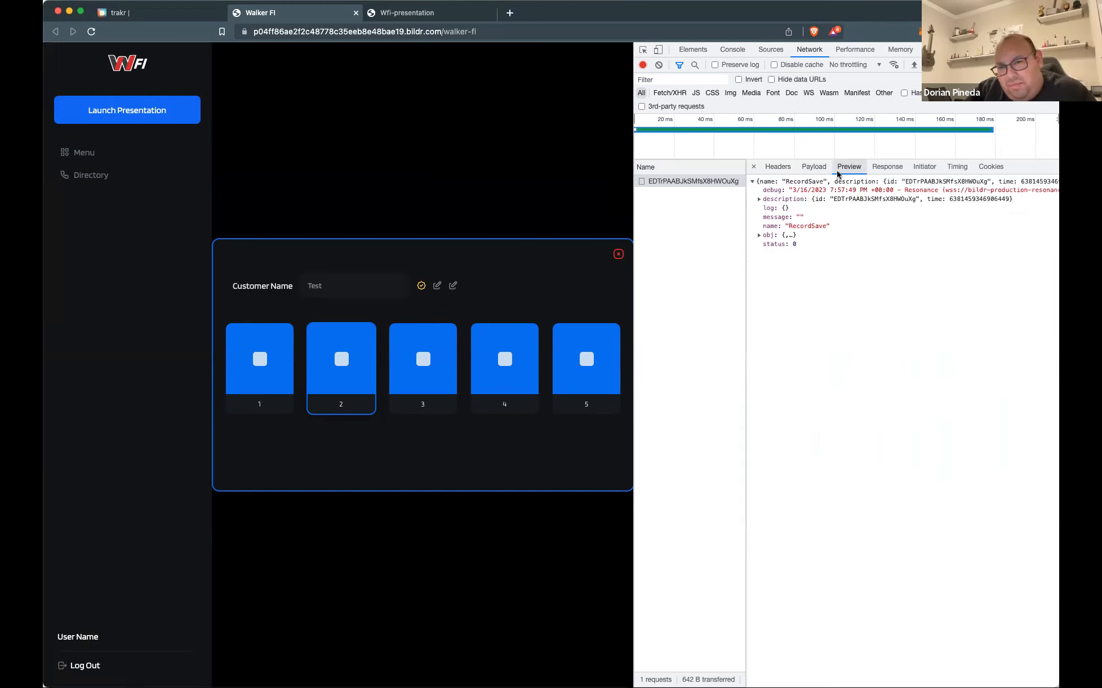
pyautogui.click(759, 235)
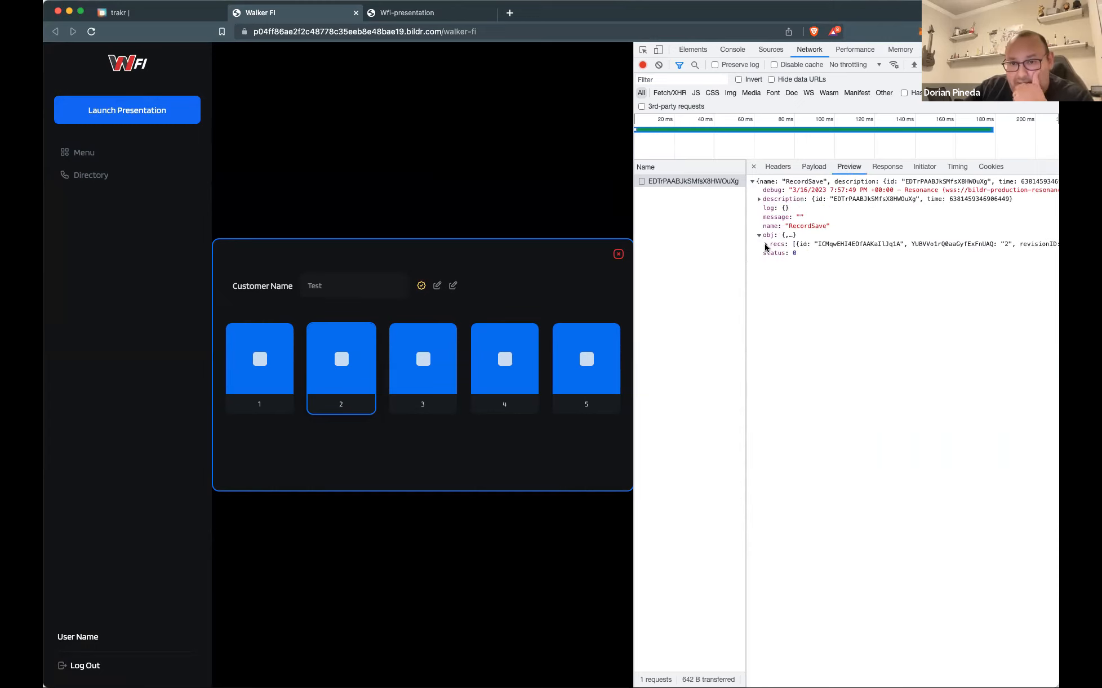
pyautogui.click(765, 245)
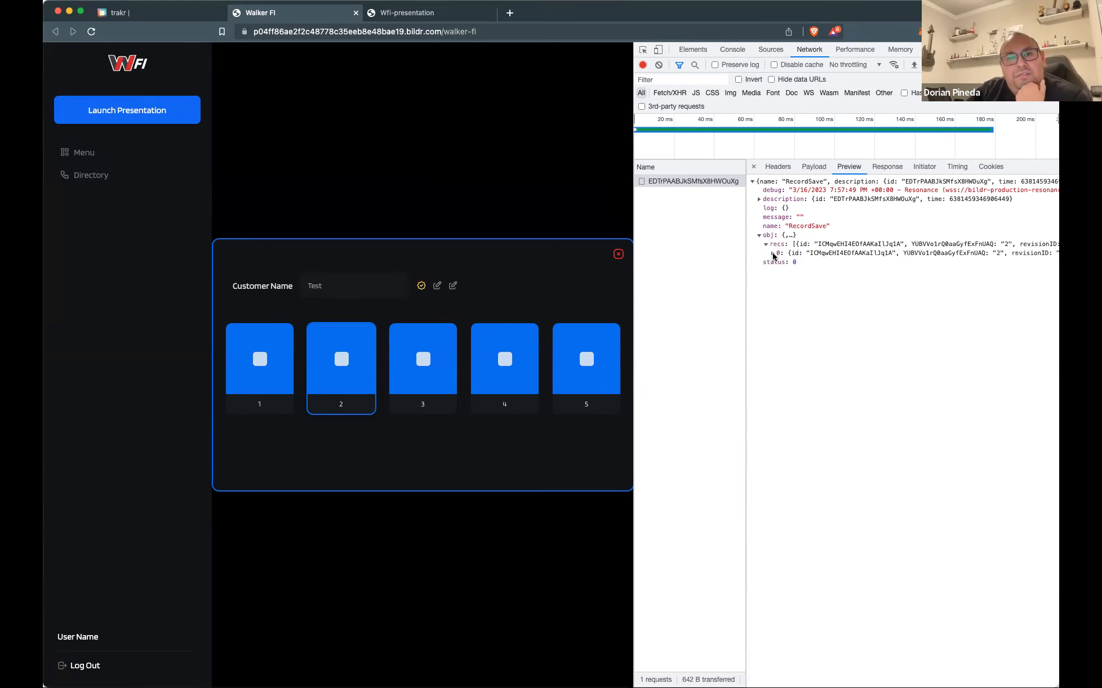
pyautogui.click(772, 254)
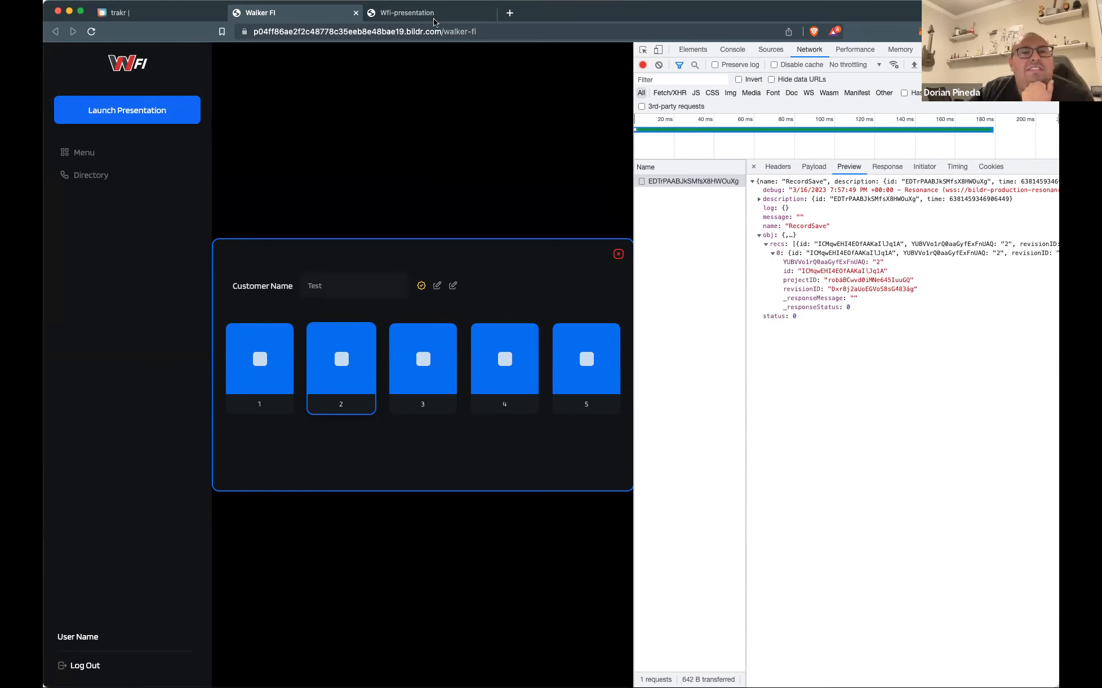
# Check which slide the live Wfi-presentation page shows and return to the trakr editor
pyautogui.click(414, 13)
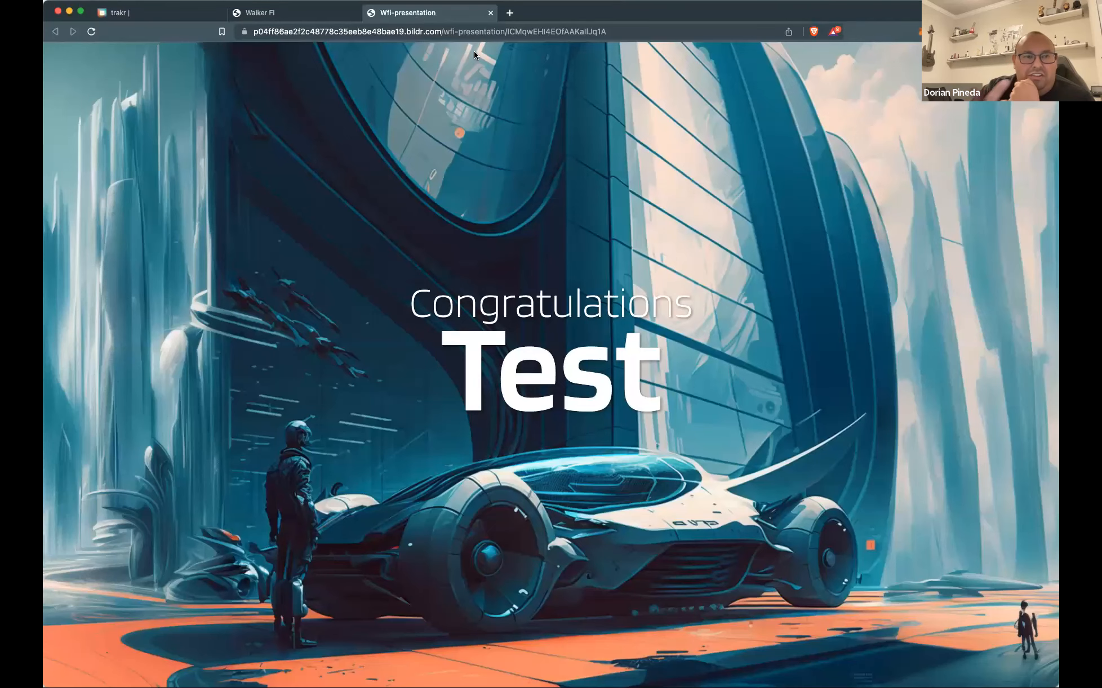
pyautogui.click(320, 15)
pyautogui.click(167, 15)
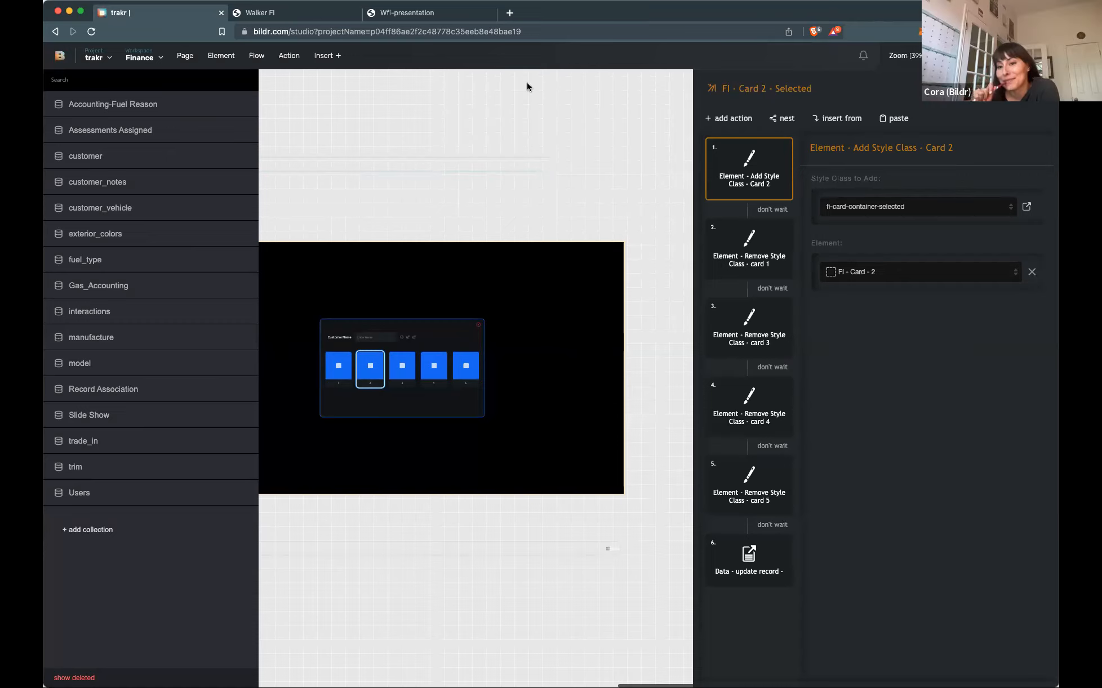
# Select the Wfi-presentation page's cover and open the page's Slide 1 flow to examine its show and hide actions
pyautogui.hscroll(-3, 527, 87)
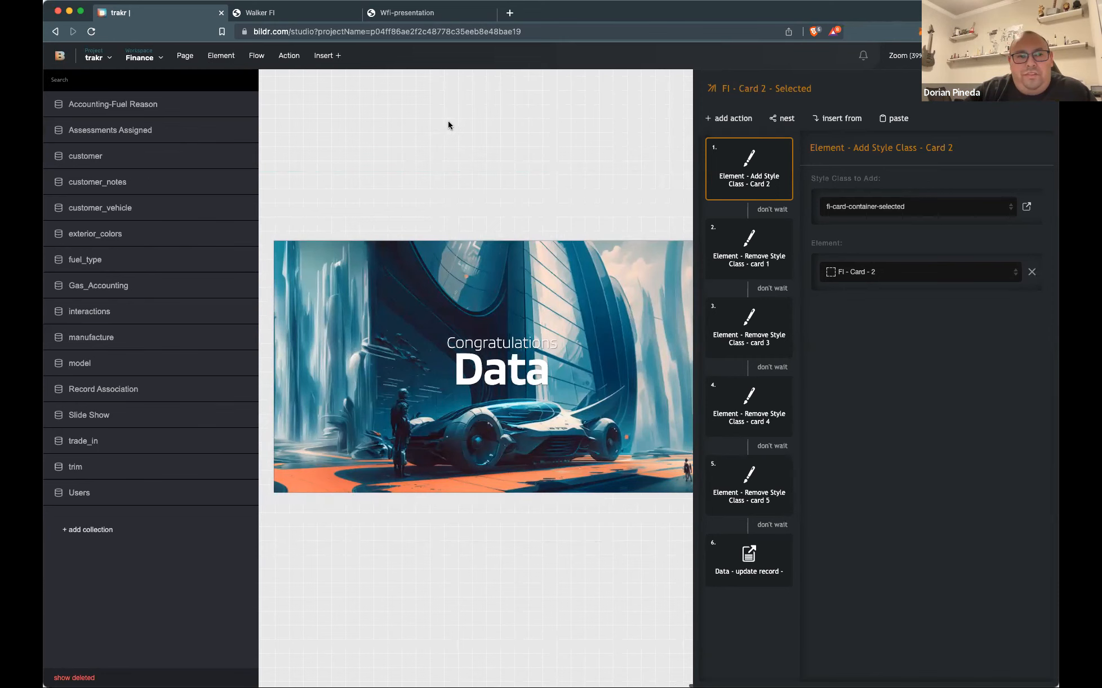
pyautogui.click(499, 243)
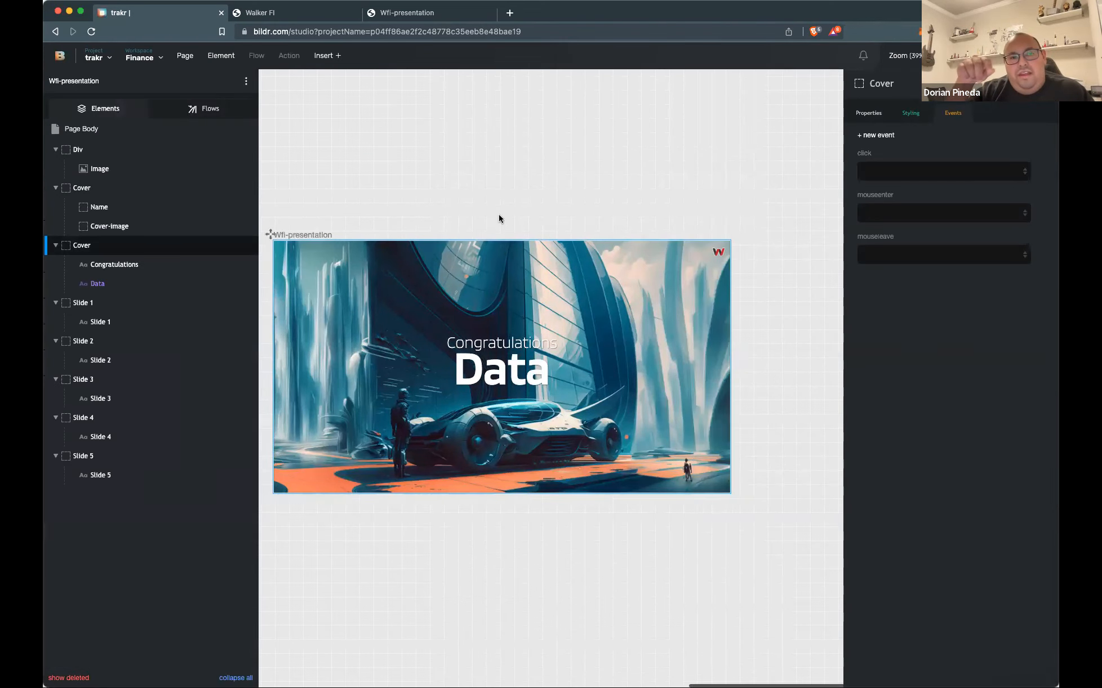
pyautogui.click(201, 108)
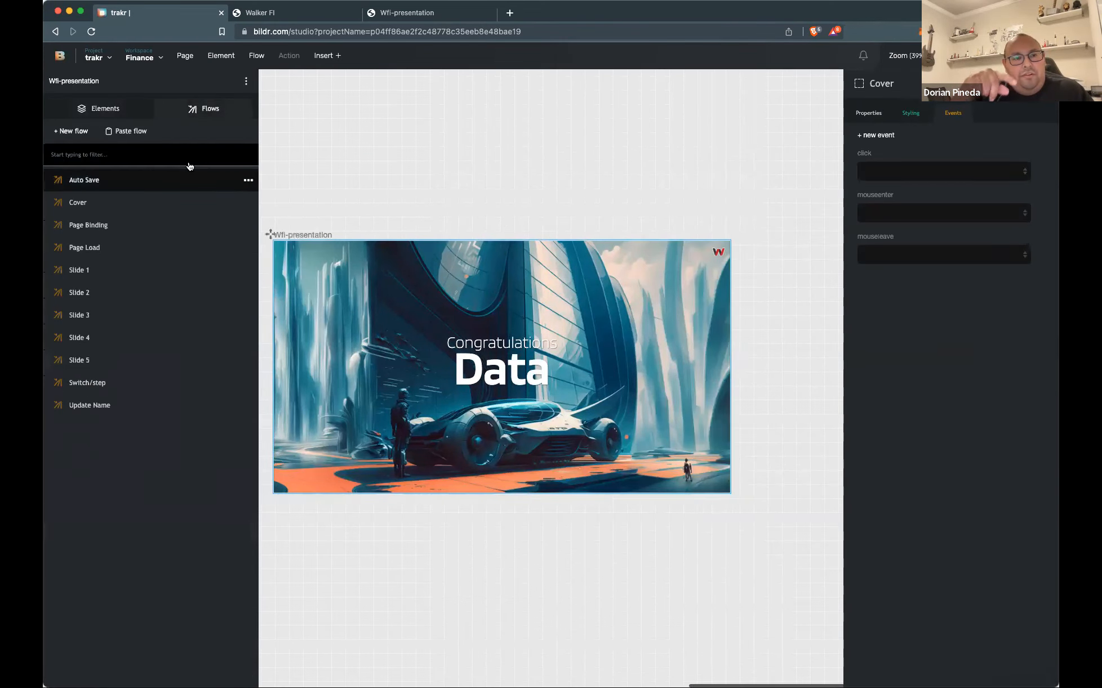
pyautogui.click(148, 268)
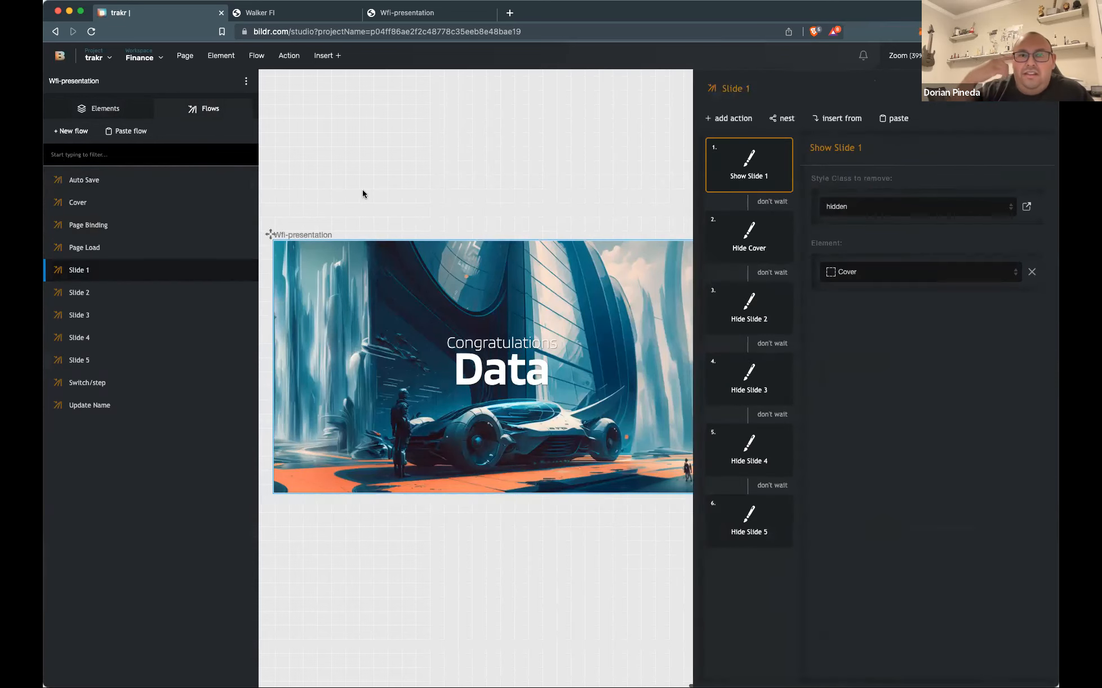